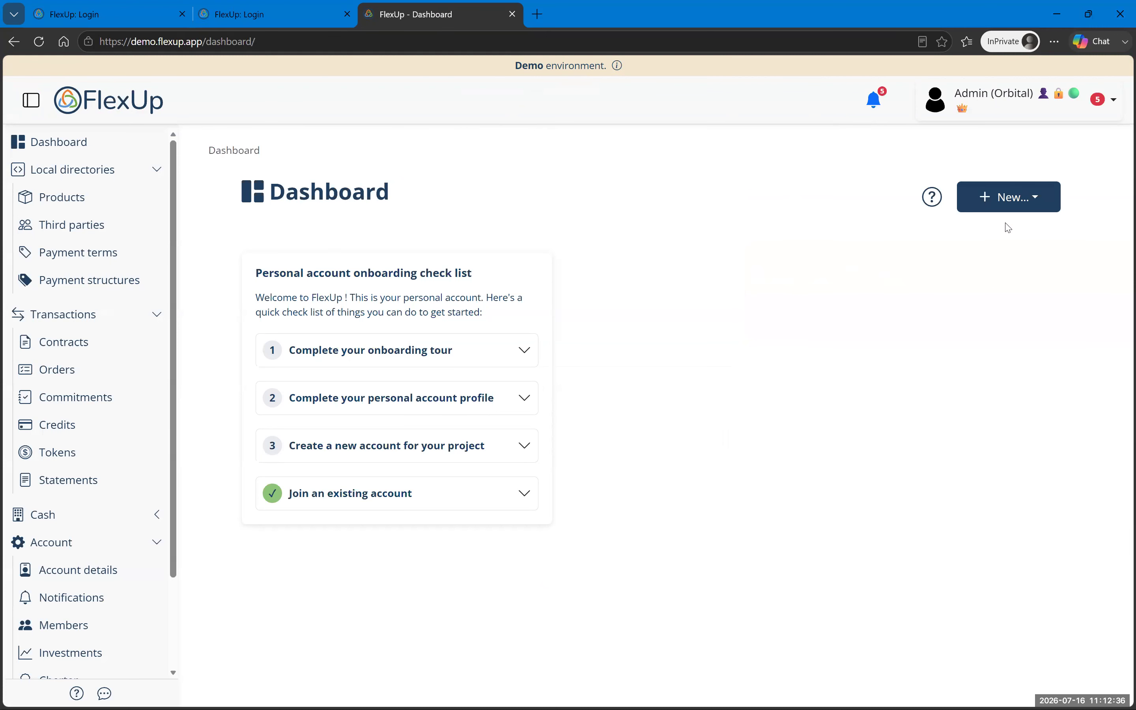
# Step: From the FlexUp login tab, open a new empty InPrivate browser tab
pyautogui.click(122, 24)
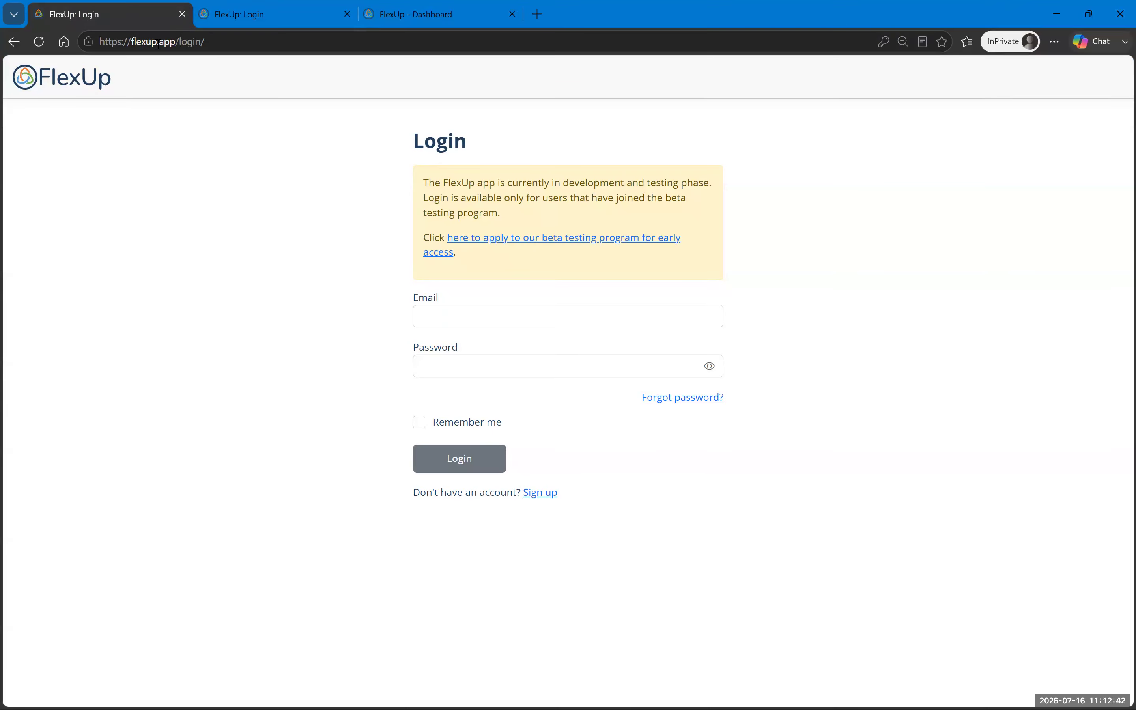
pyautogui.click(234, 43)
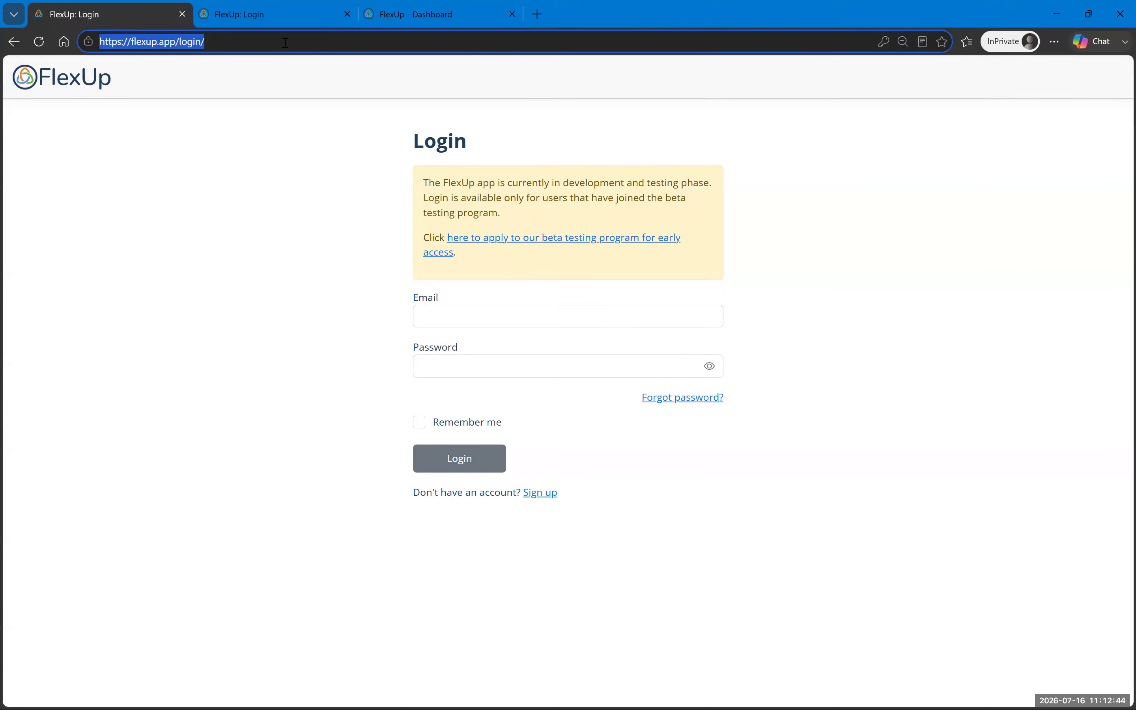
pyautogui.hotkey('ctrl', 't')
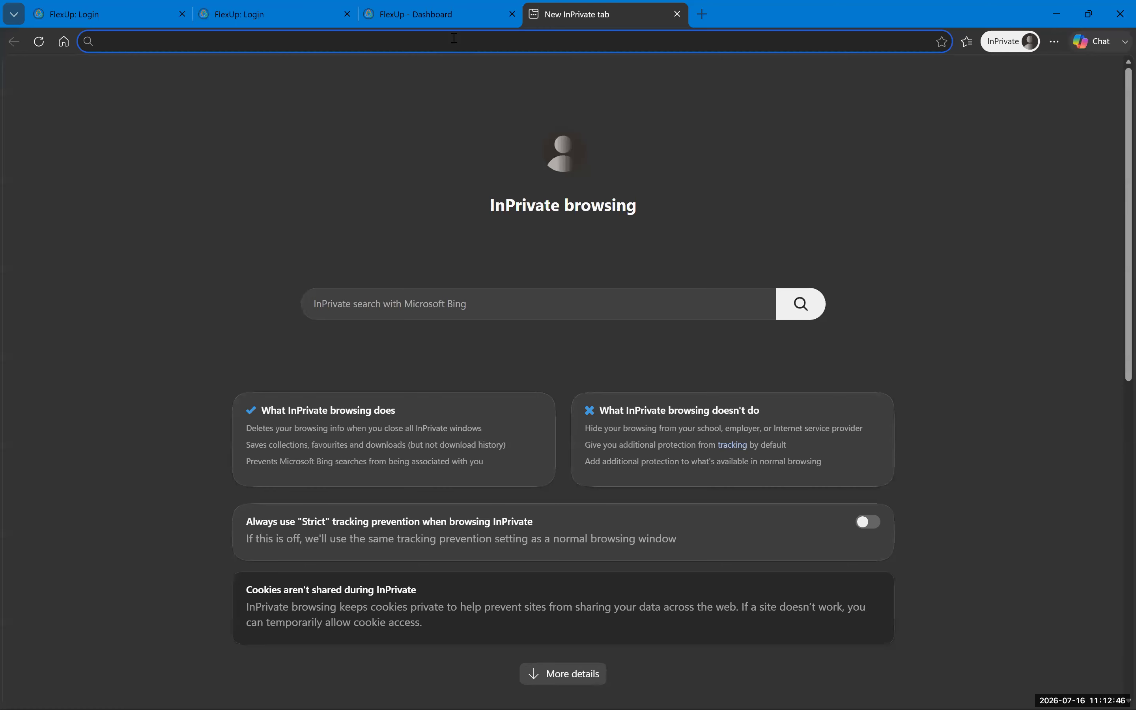
# Step: Load flexup.org, skim the homepage, and open the 'FlexUp for you' page
pyautogui.write('flexup.org')
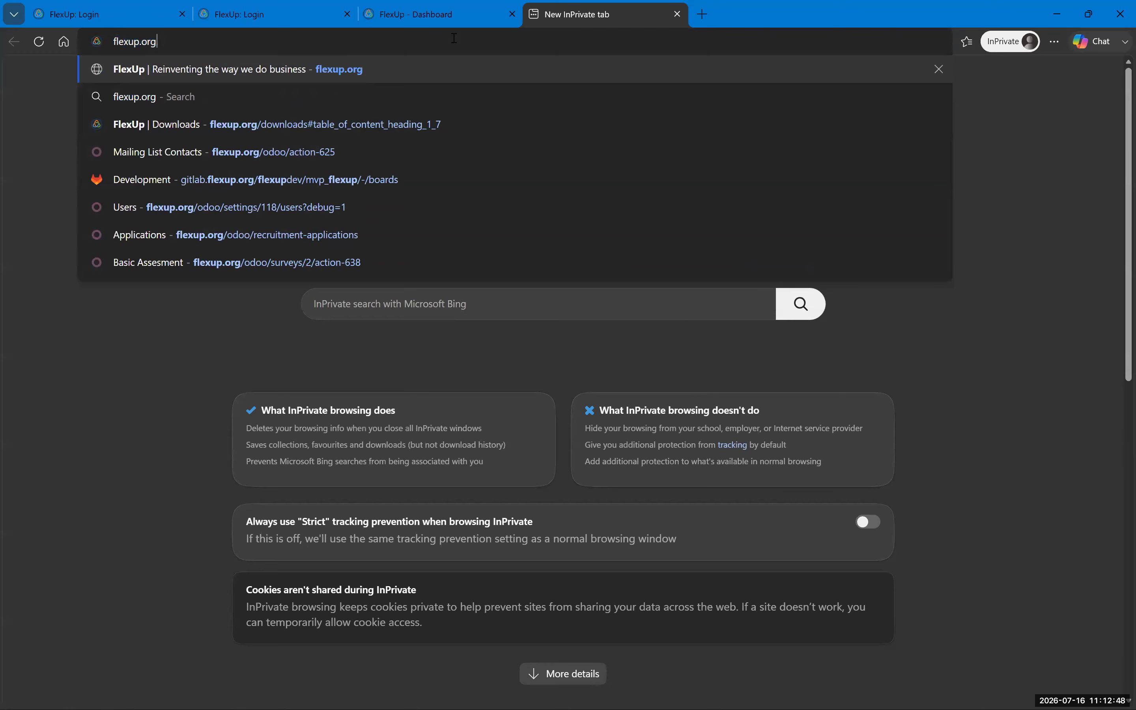
pyautogui.press('Return')
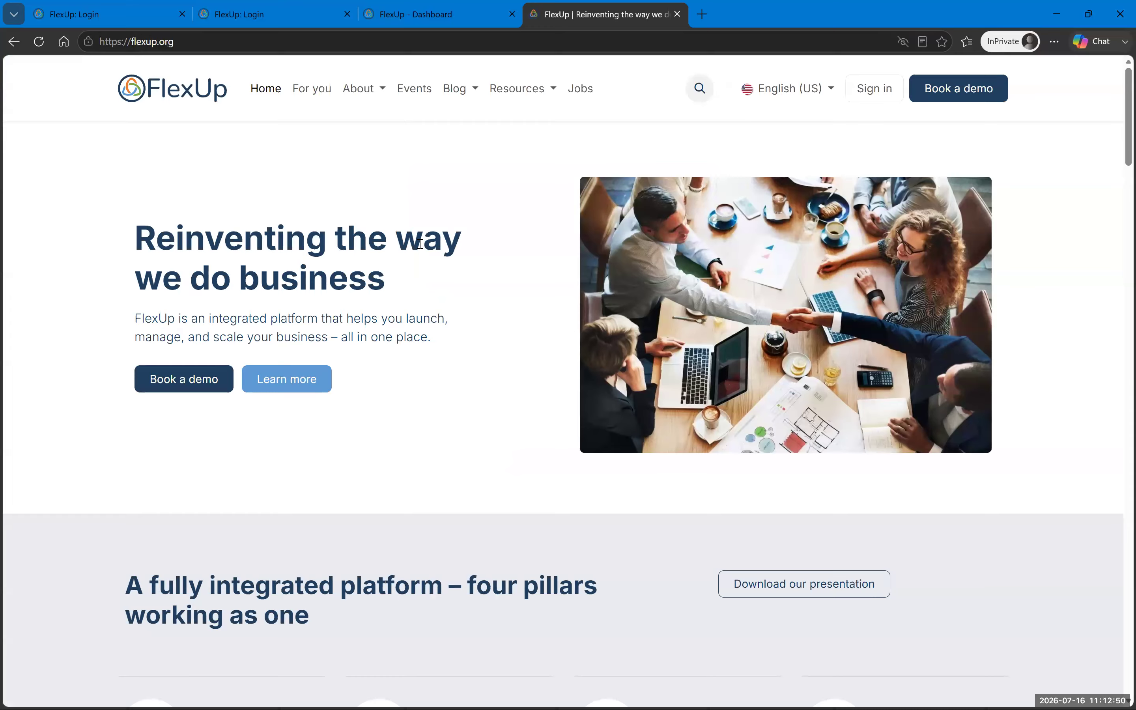
pyautogui.scroll(-20, 421, 249)
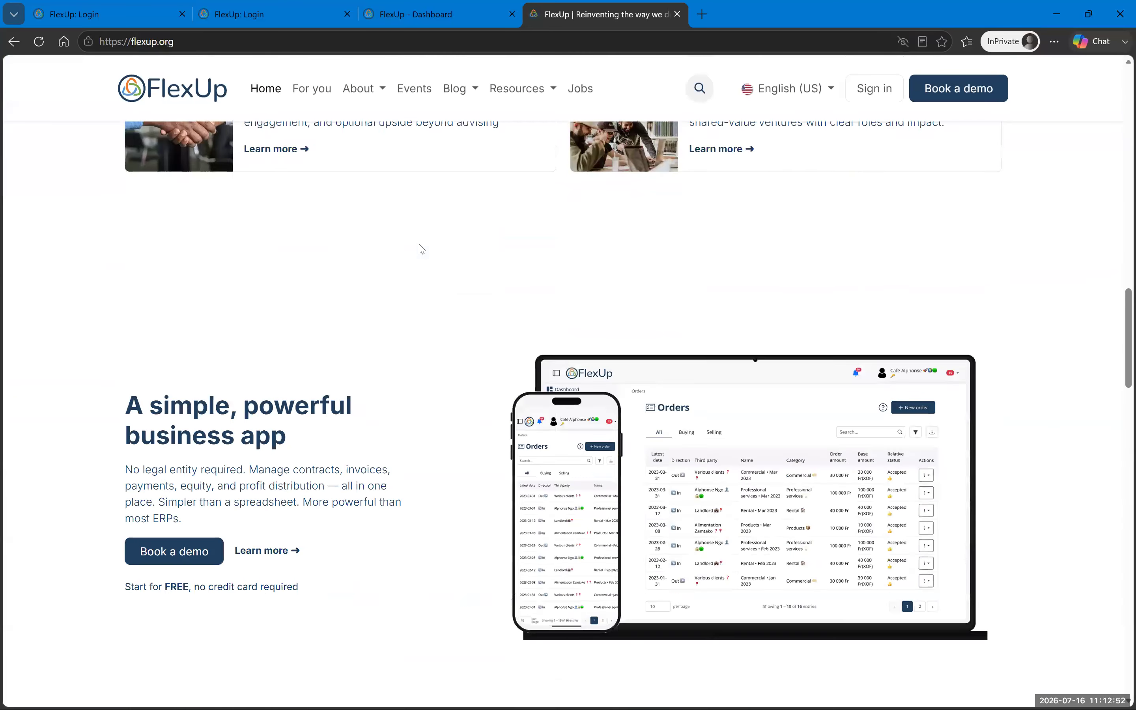
pyautogui.scroll(-15, 421, 249)
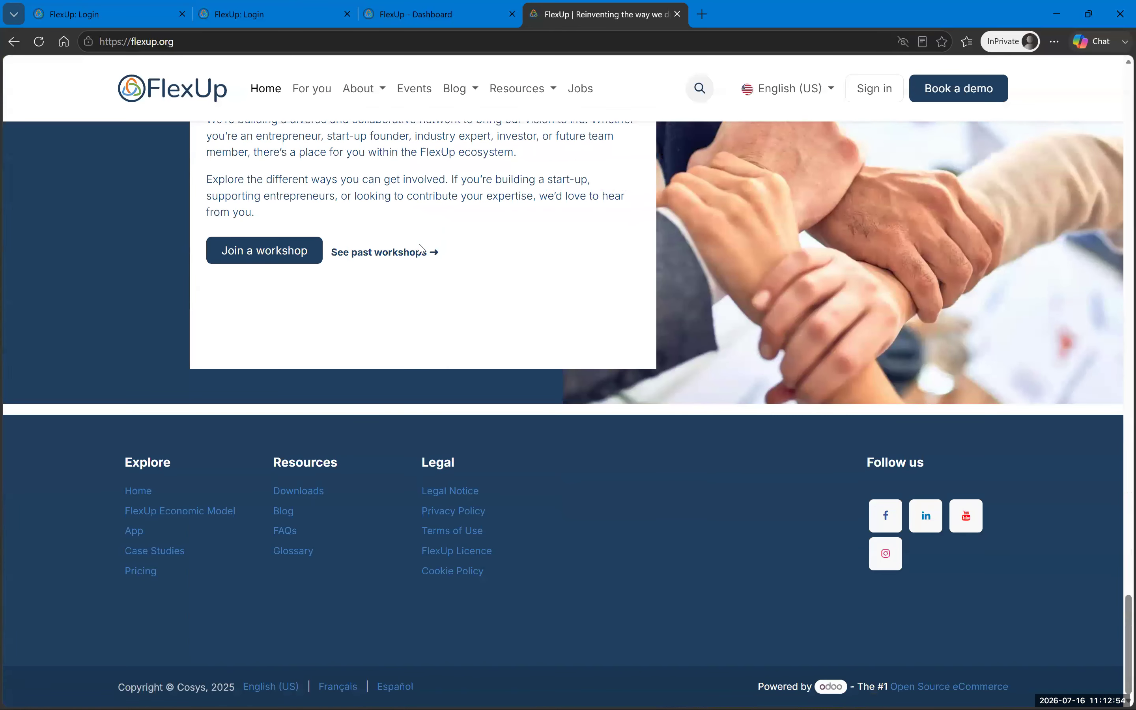
pyautogui.scroll(20, 422, 249)
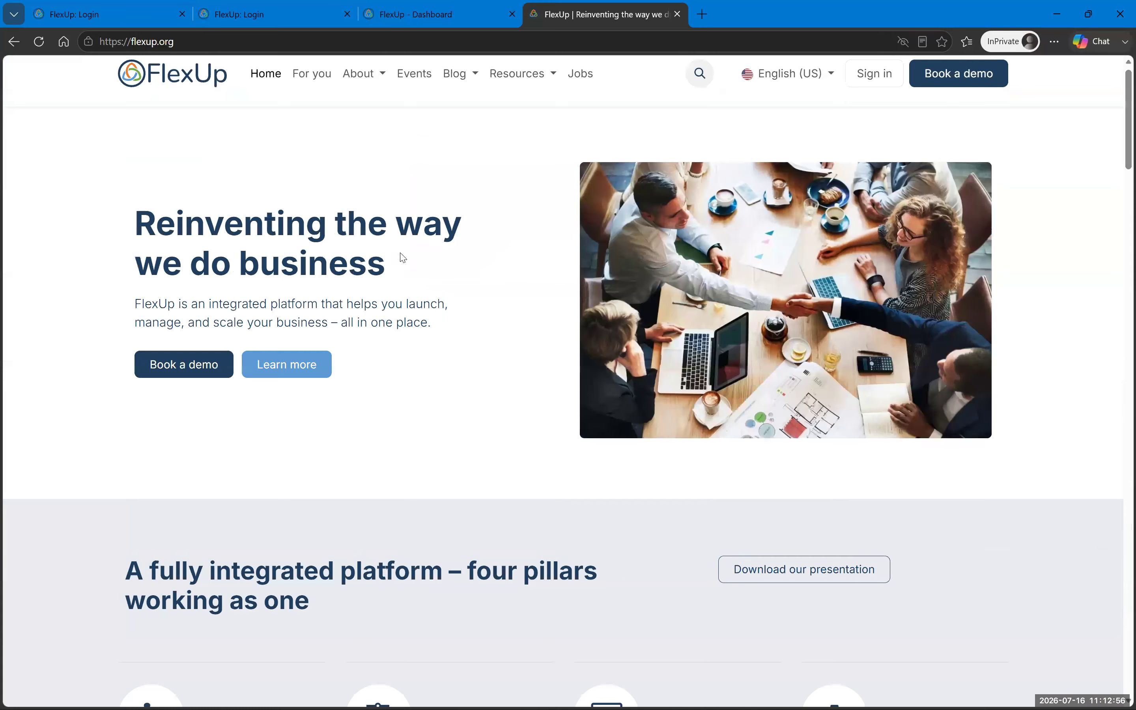
pyautogui.click(312, 90)
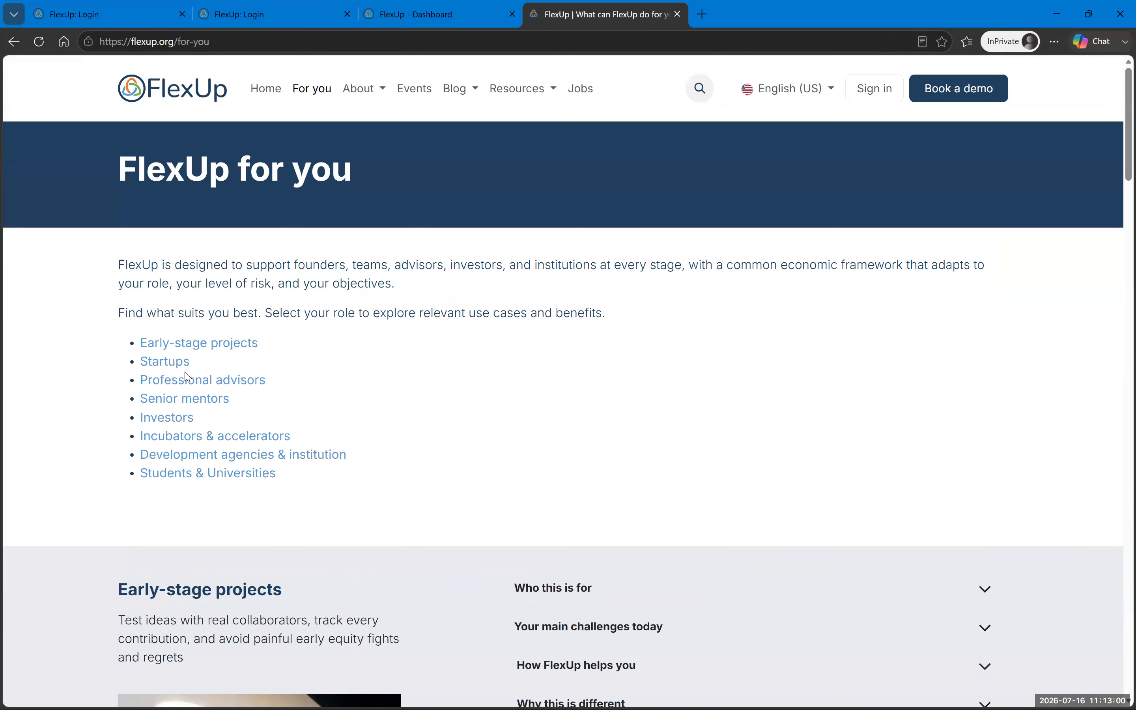
# Step: Expand all five Startups accordion sections, then go to the Events page
pyautogui.scroll(-12, 564, 390)
pyautogui.click(588, 343)
pyautogui.click(593, 310)
pyautogui.click(590, 266)
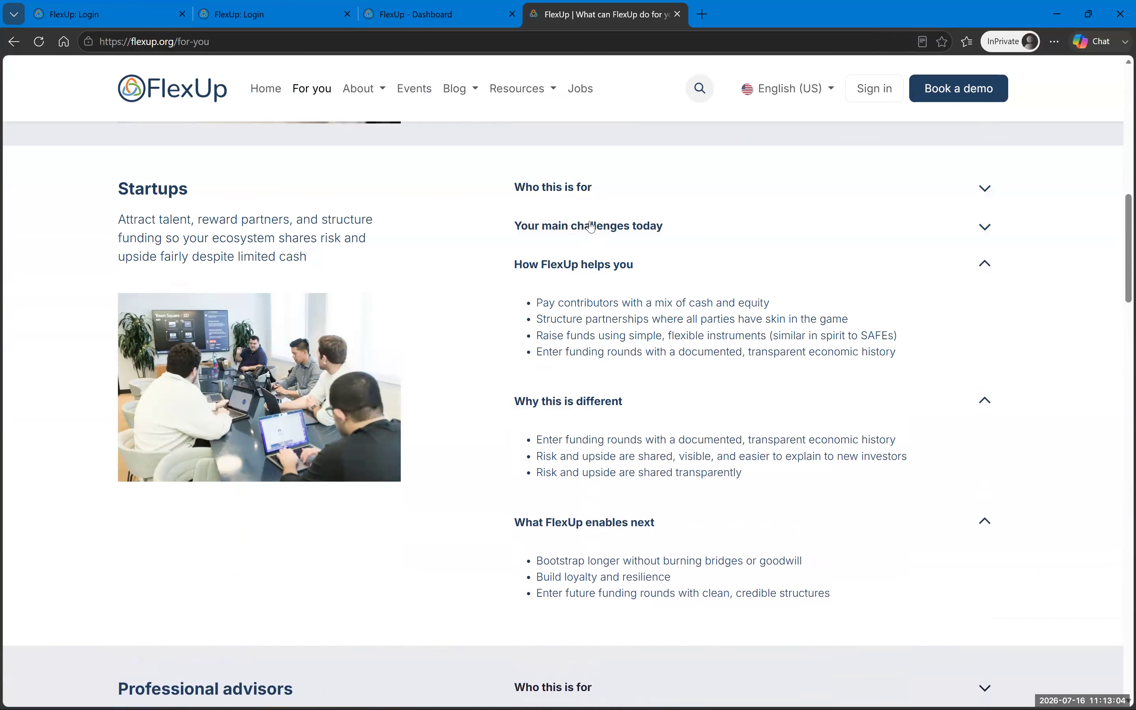
pyautogui.click(587, 227)
pyautogui.click(586, 187)
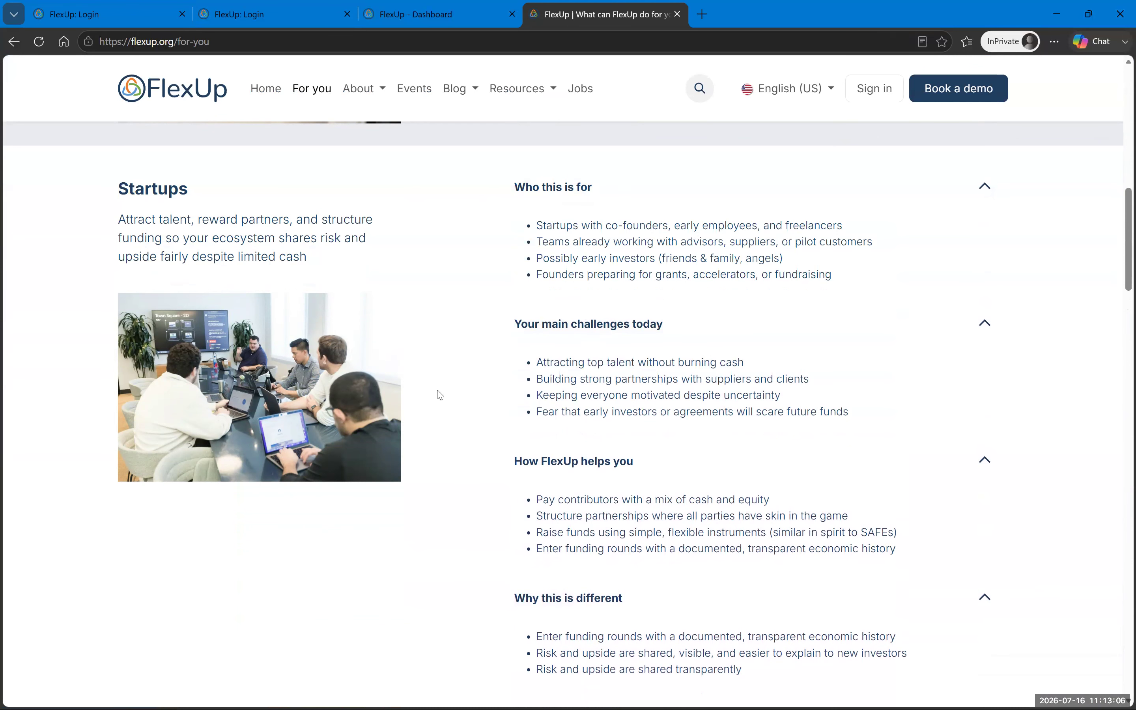
pyautogui.click(420, 90)
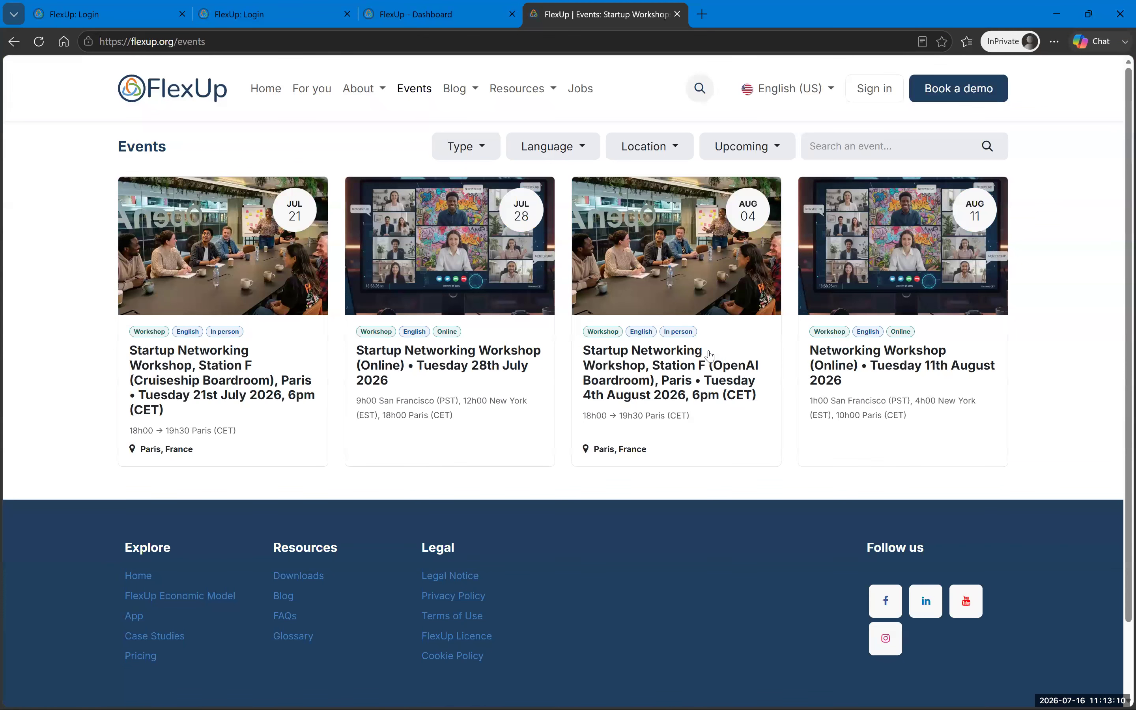
# Step: Browse all blog articles filtered to Insights, then filter to Stories and return to the login tab
pyautogui.click(462, 89)
pyautogui.click(472, 118)
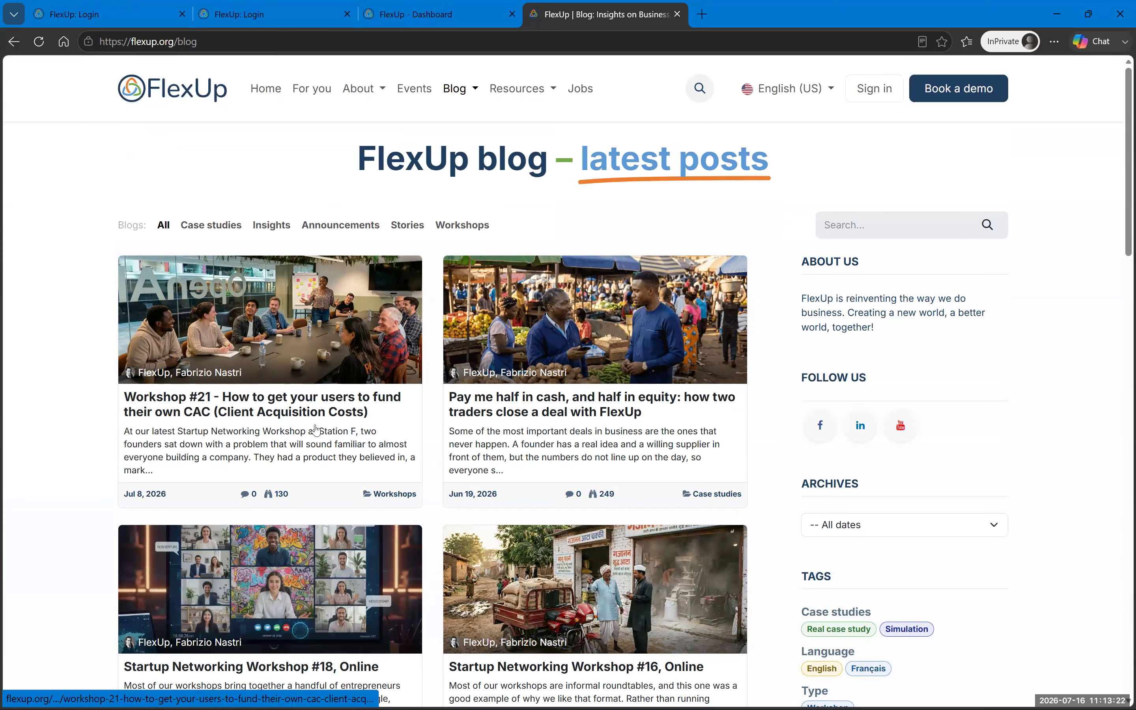
pyautogui.click(271, 225)
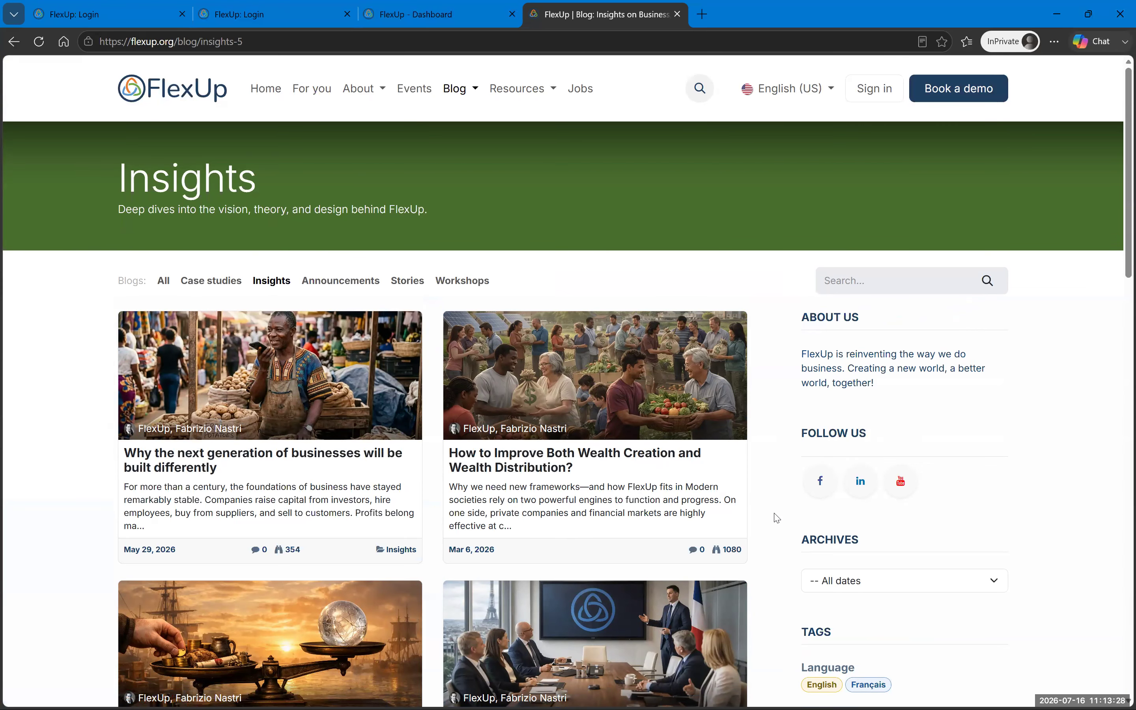
pyautogui.scroll(-3, 775, 506)
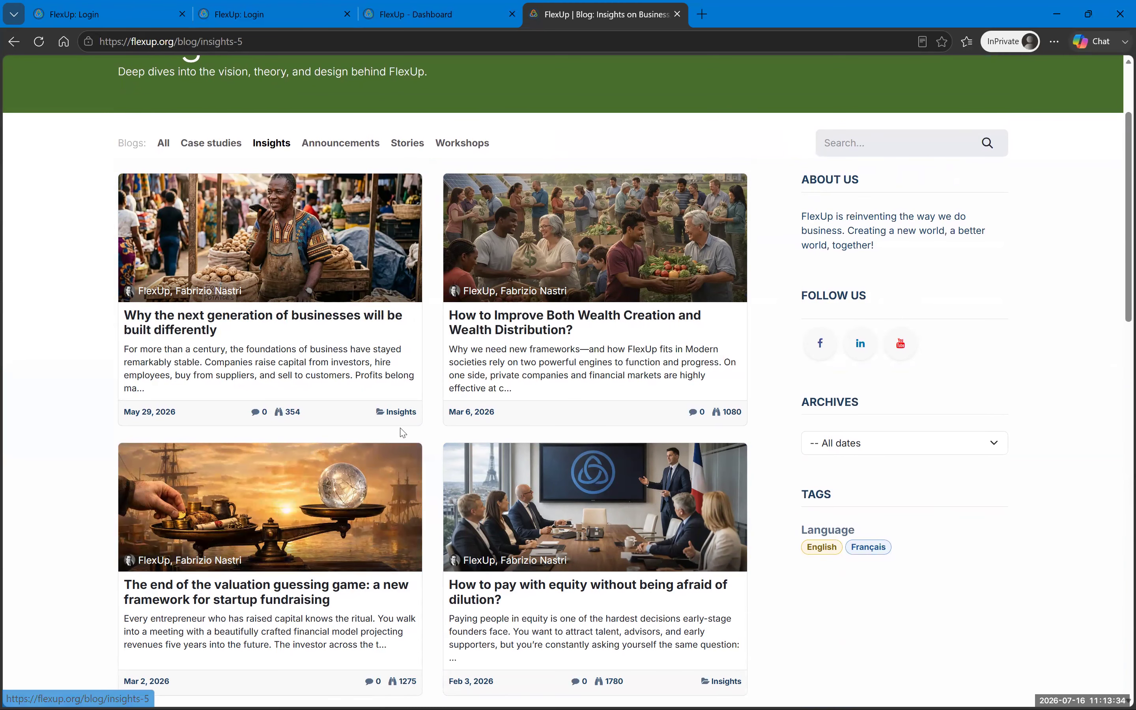
pyautogui.scroll(3, 403, 433)
pyautogui.click(399, 281)
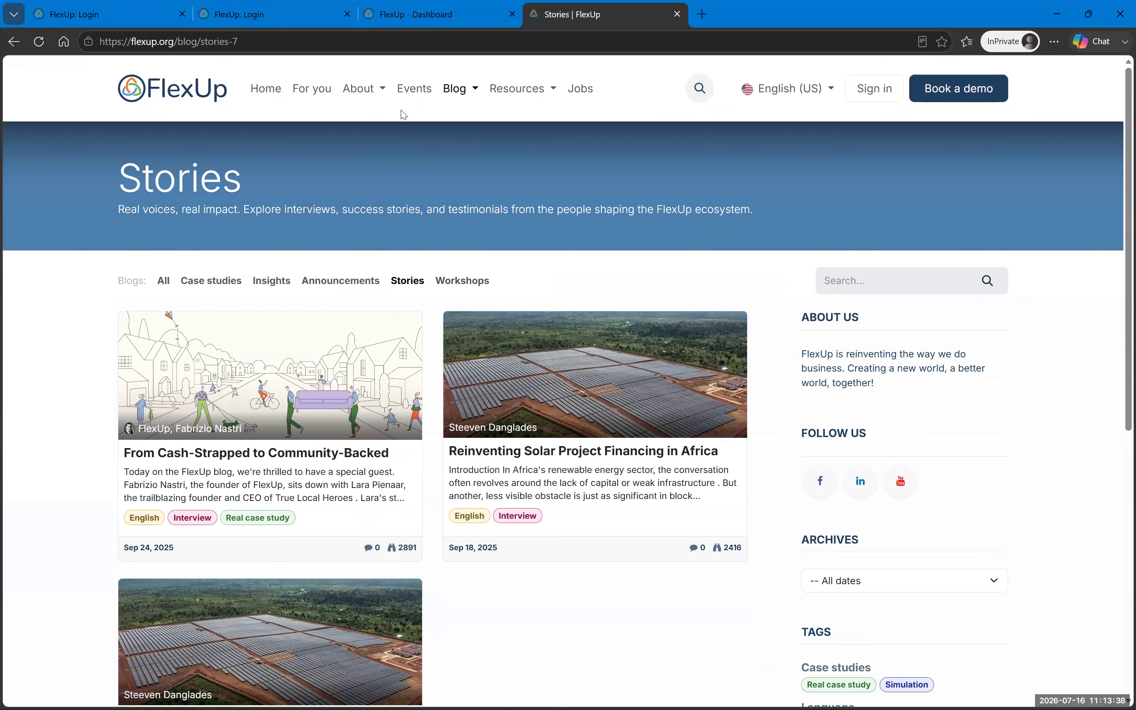
pyautogui.click(152, 18)
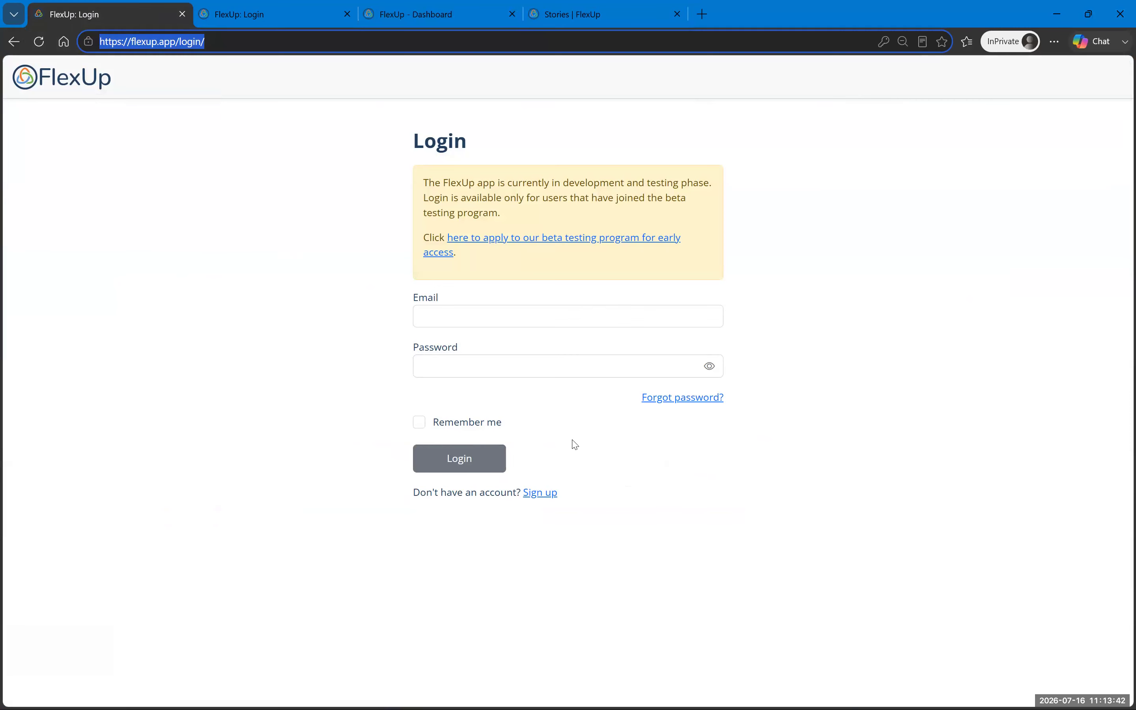
# Step: Enter the sign-up code on the production sign-up page, then switch to the sandbox login tab
pyautogui.click(544, 494)
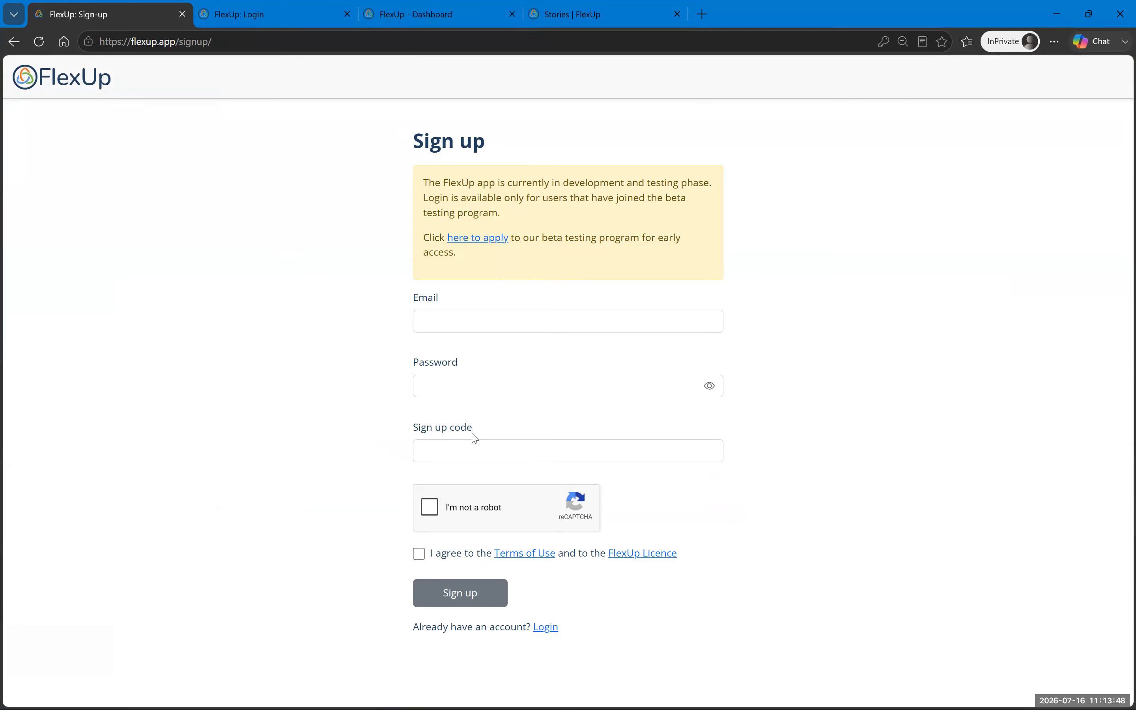
pyautogui.click(471, 448)
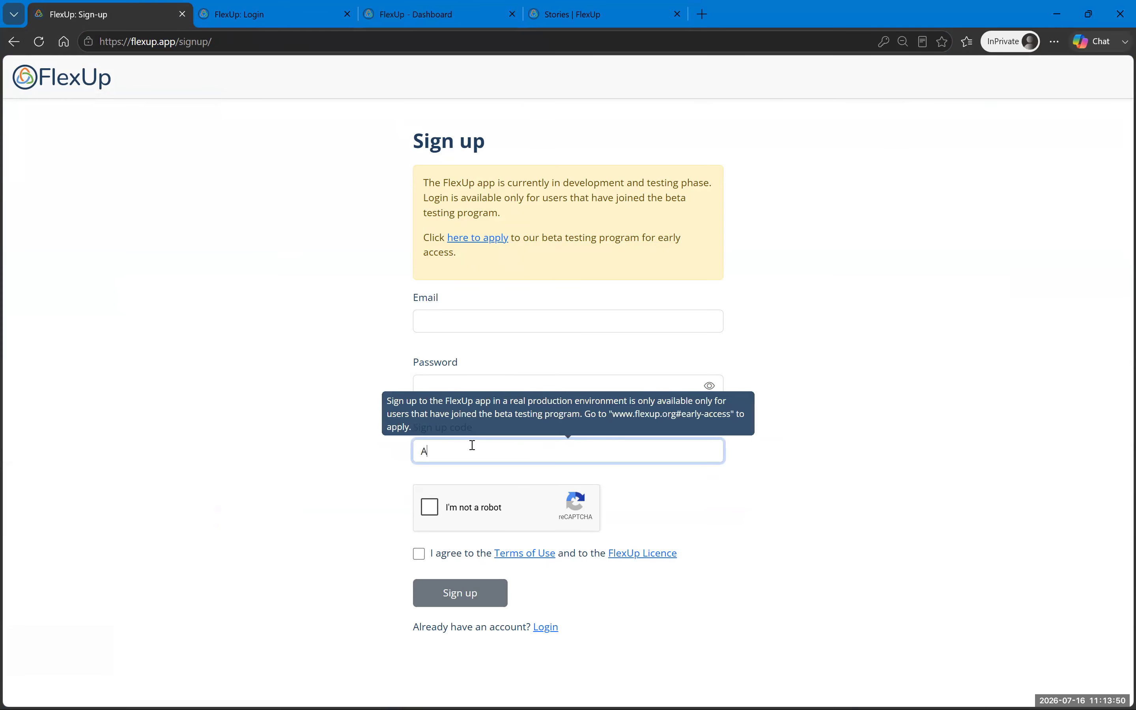
pyautogui.click(845, 543)
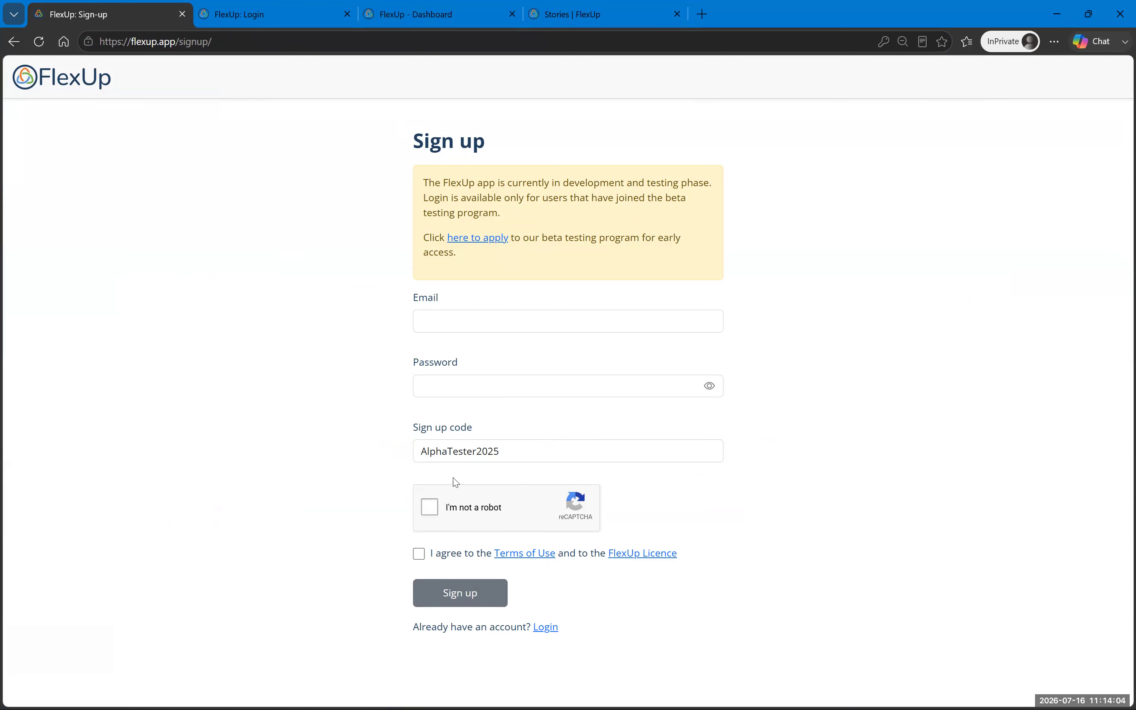
pyautogui.click(283, 26)
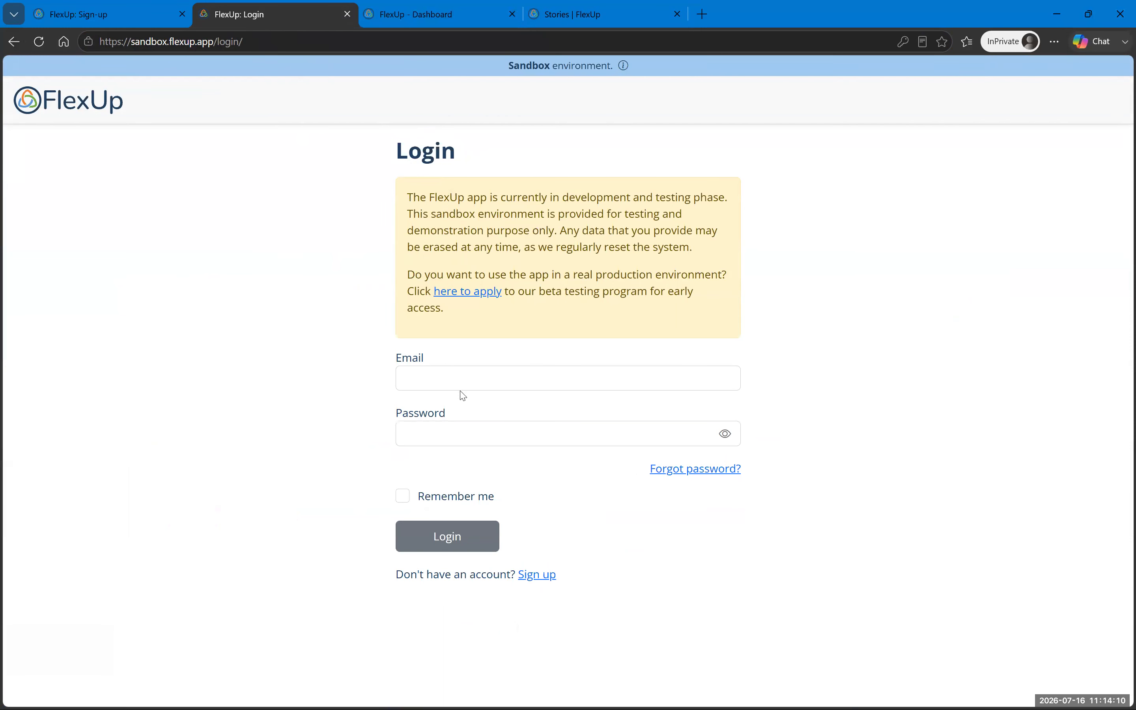
# Step: Copy the test account's email, open the sandbox sign-up page, and paste it into Email
pyautogui.click(470, 380)
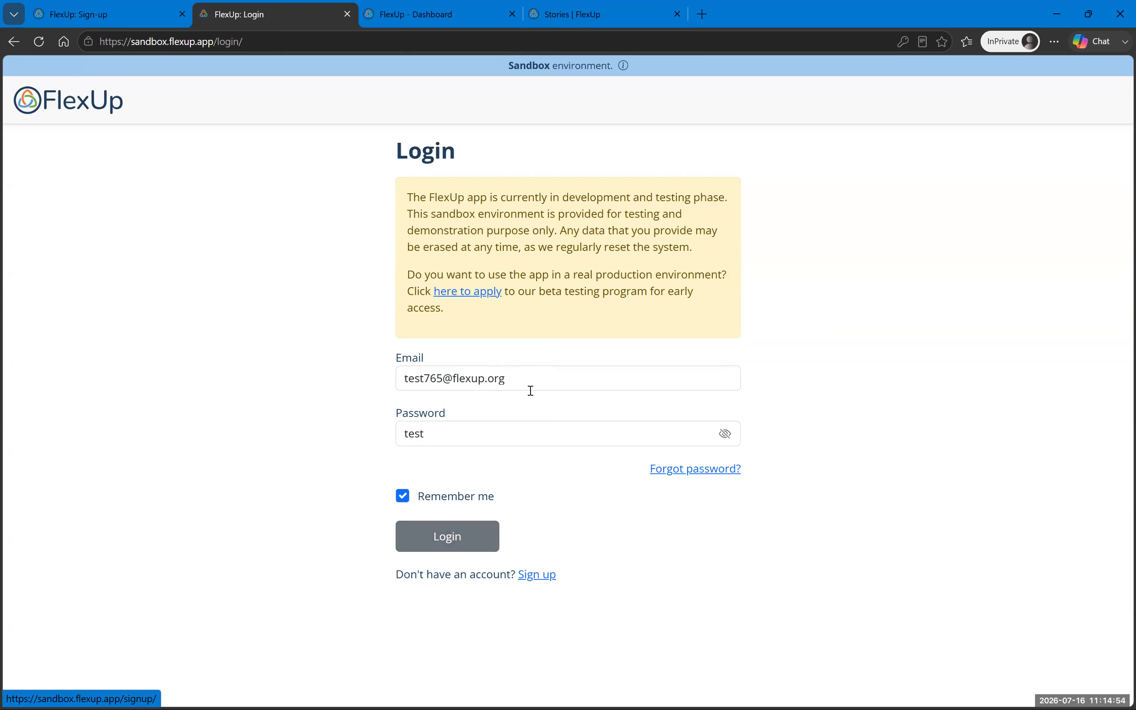
pyautogui.tripleClick(530, 378)
pyautogui.hotkey('ctrl', 'c')
pyautogui.click(528, 576)
pyautogui.click(460, 376)
pyautogui.hotkey('ctrl', 'v')
# Step: Enter the account password, pass the reCAPTCHA, and submit the sandbox registration
pyautogui.click(445, 460)
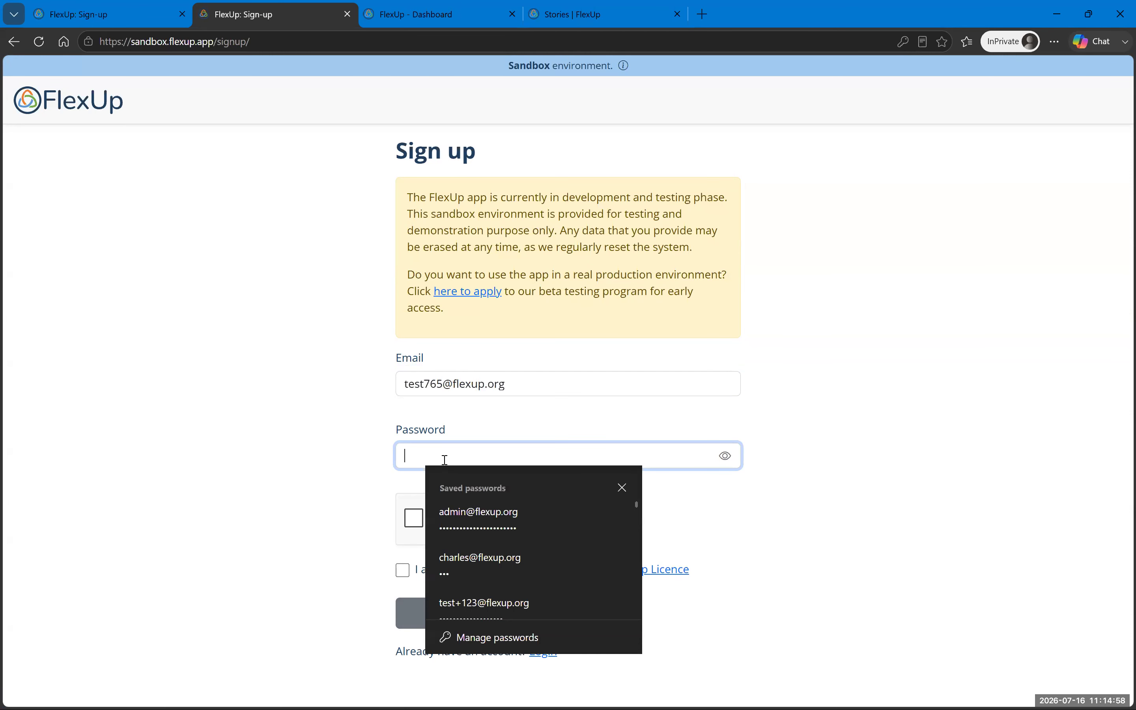
pyautogui.click(414, 518)
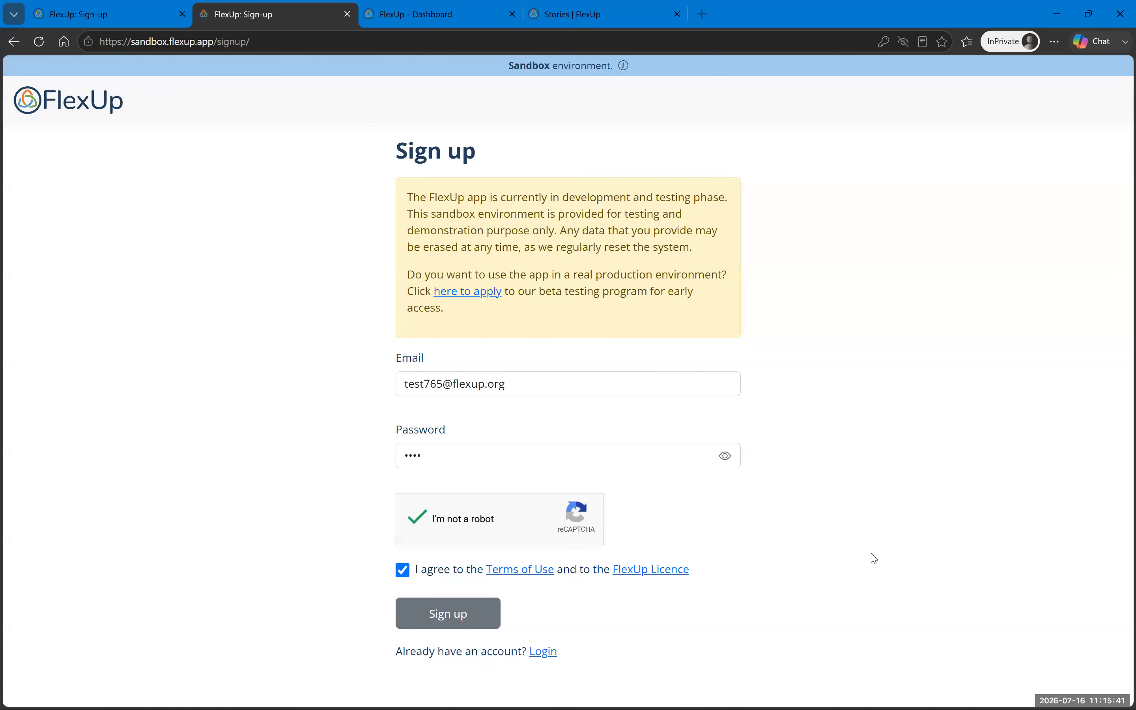
pyautogui.click(480, 616)
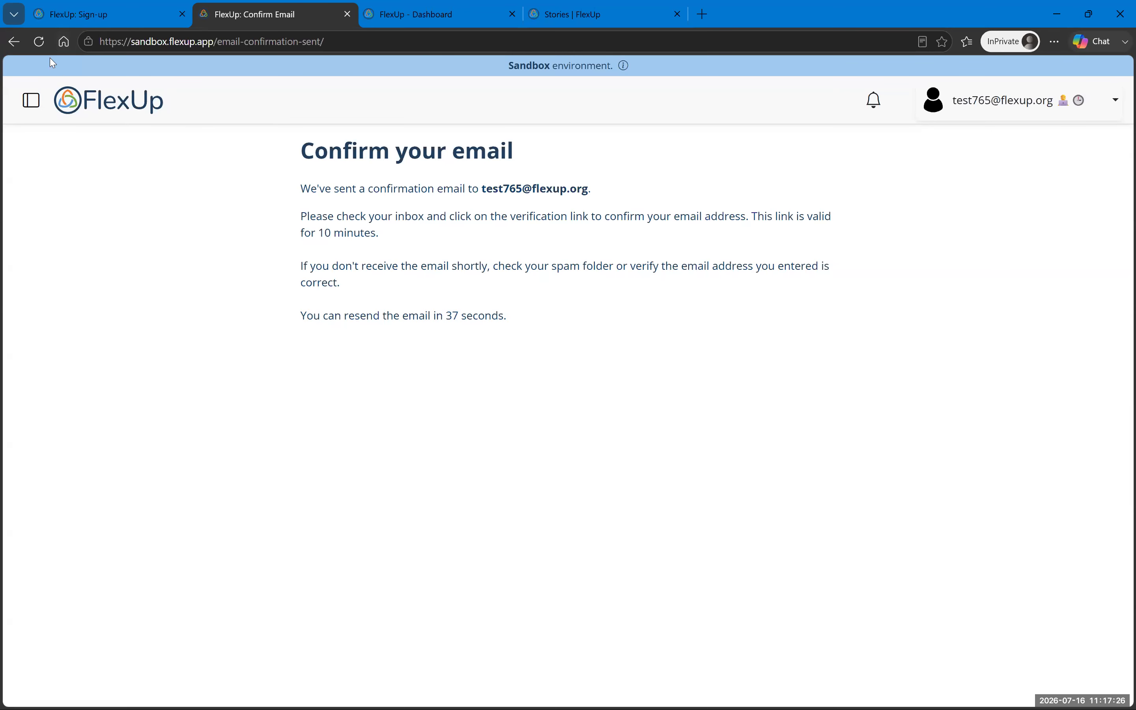
# Step: Fill in first and last name, choose France with Euro currency, and complete the profile
pyautogui.click(39, 41)
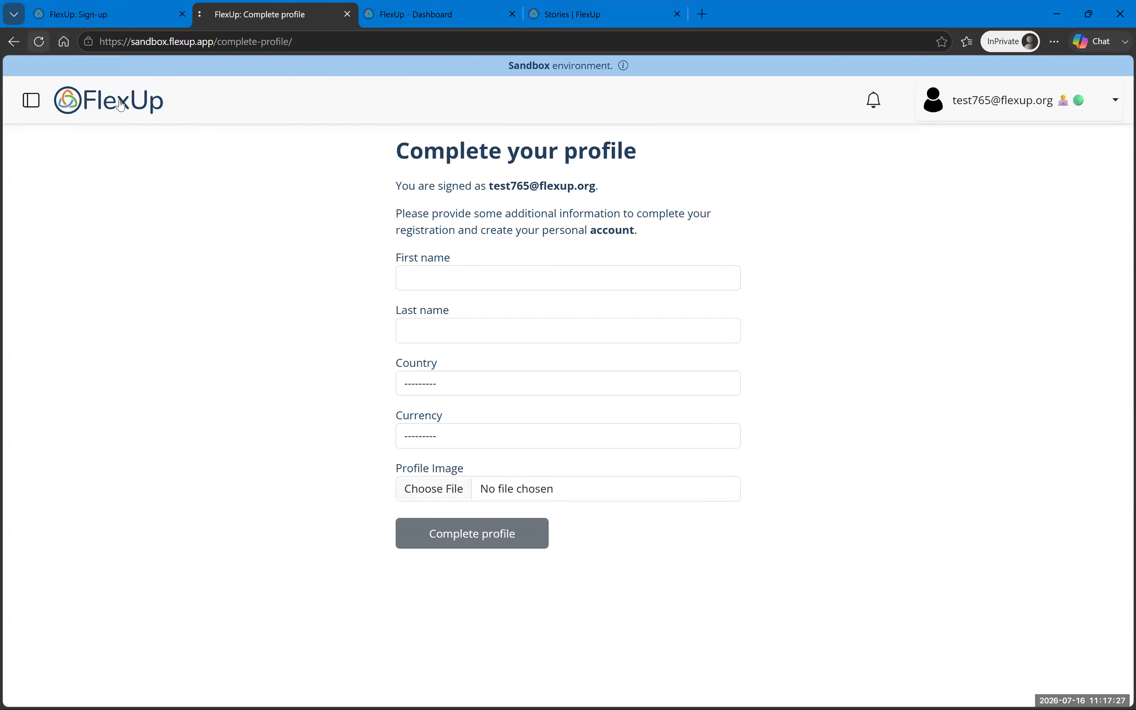
pyautogui.click(493, 272)
pyautogui.write('Test')
pyautogui.press('Tab')
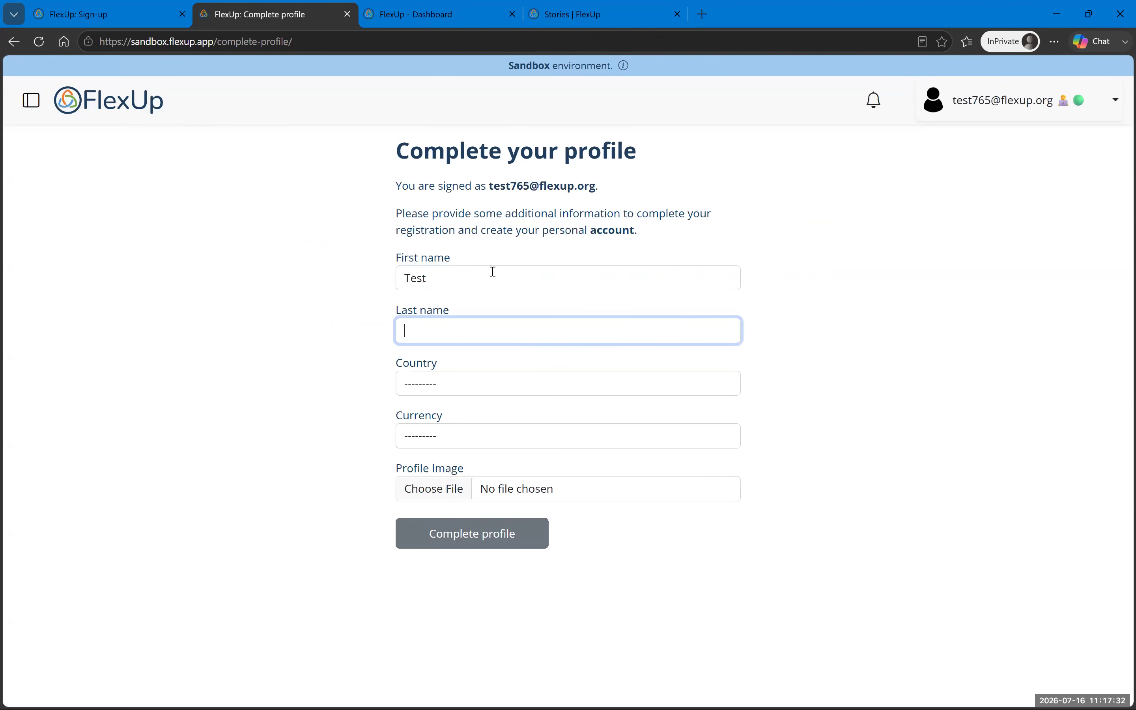
pyautogui.write('765')
pyautogui.press('Tab')
pyautogui.write('France')
pyautogui.press('Tab')
pyautogui.press('Tab')
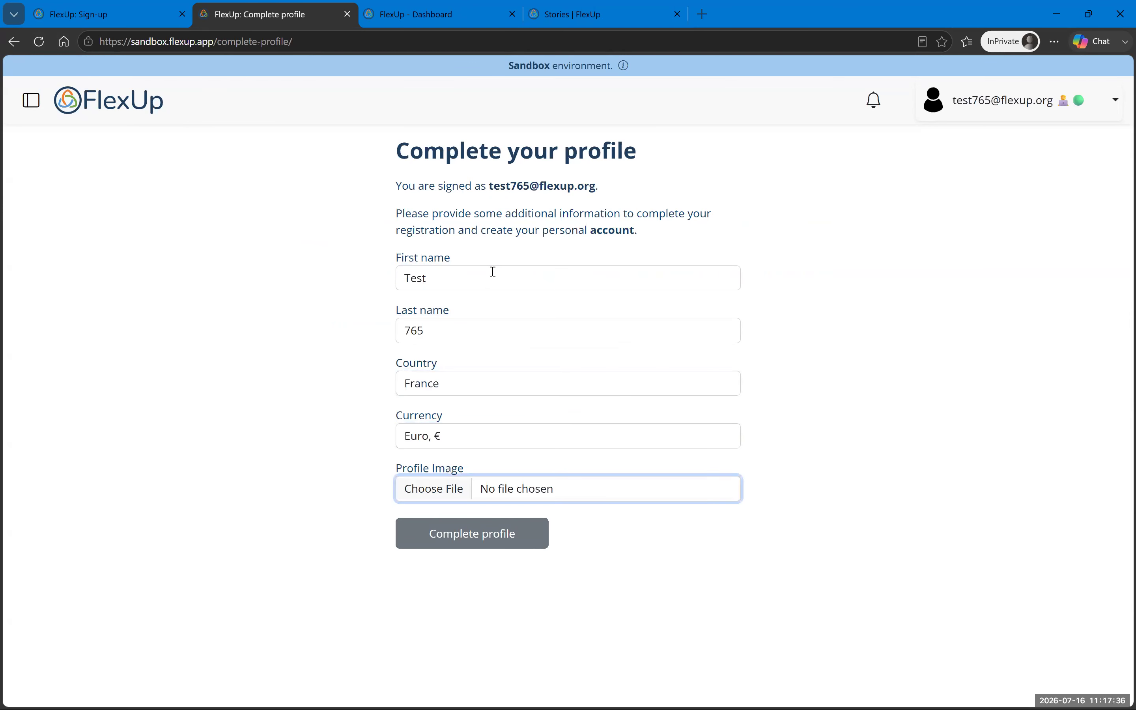
pyautogui.click(457, 543)
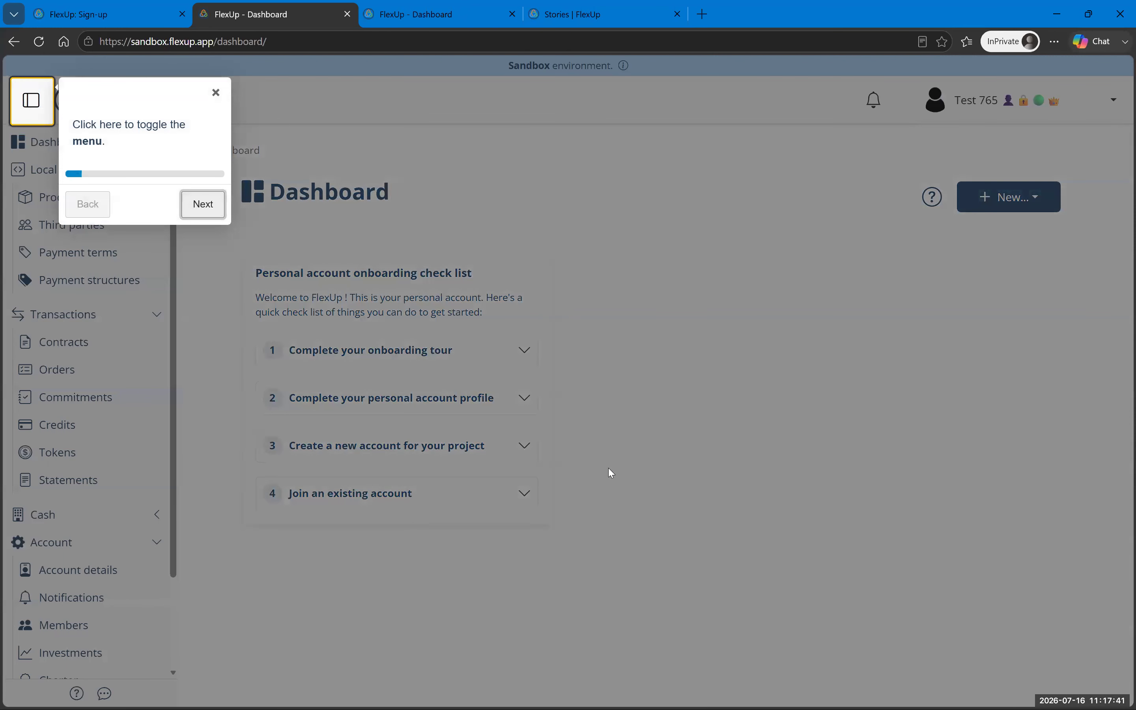
# Step: Advance through all ten onboarding tour popups, from Products to the user card, and finish
pyautogui.click(214, 212)
pyautogui.click(317, 283)
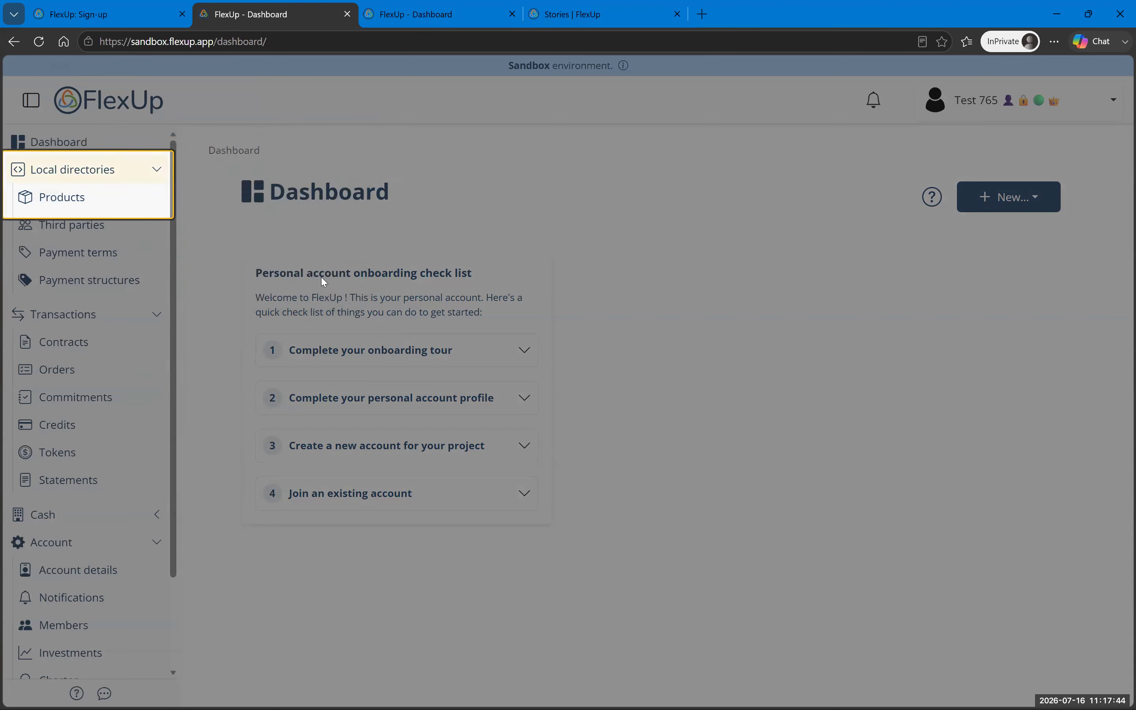
pyautogui.click(321, 304)
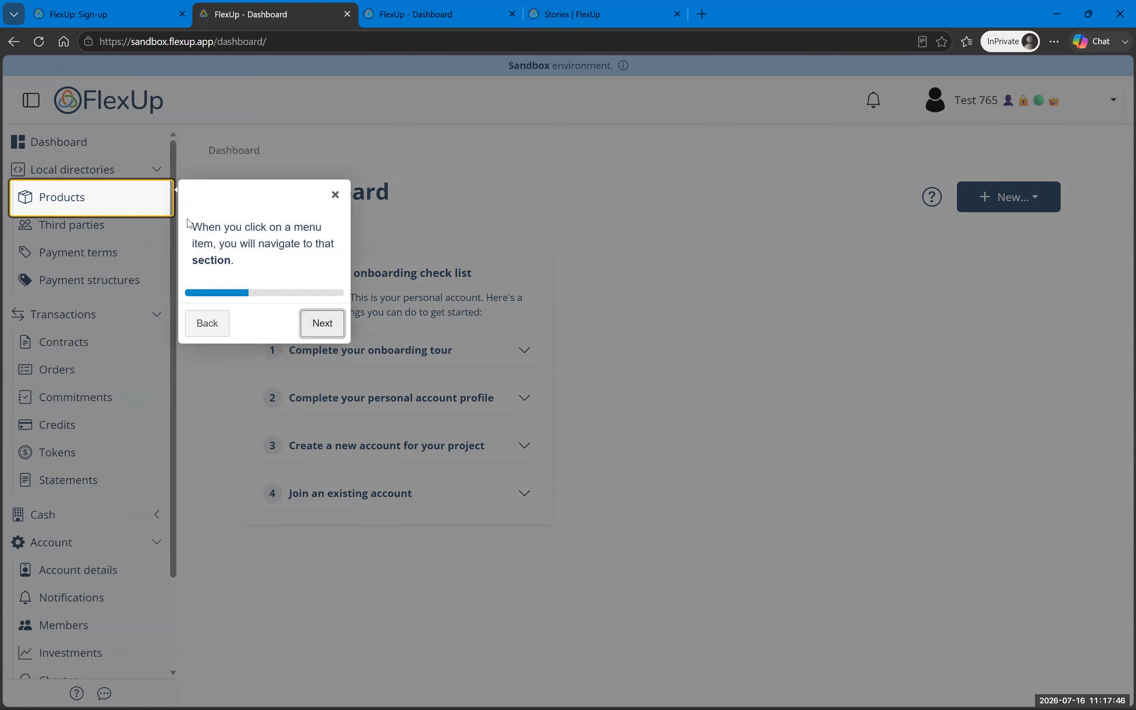
pyautogui.click(321, 323)
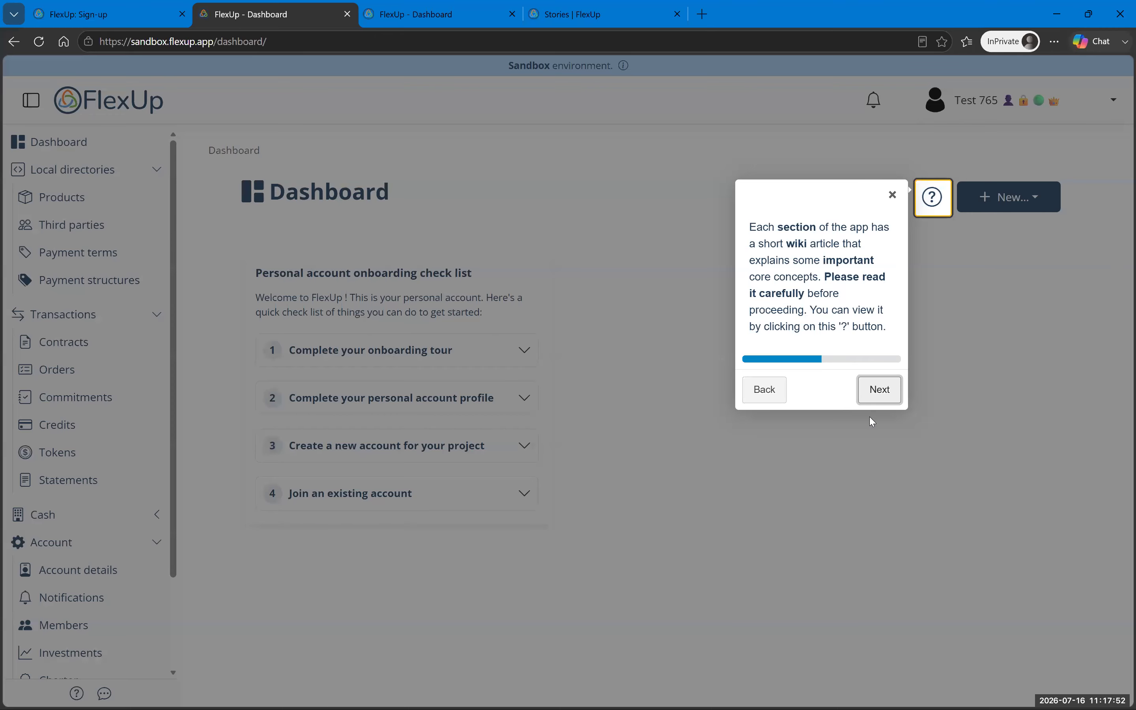
pyautogui.click(877, 389)
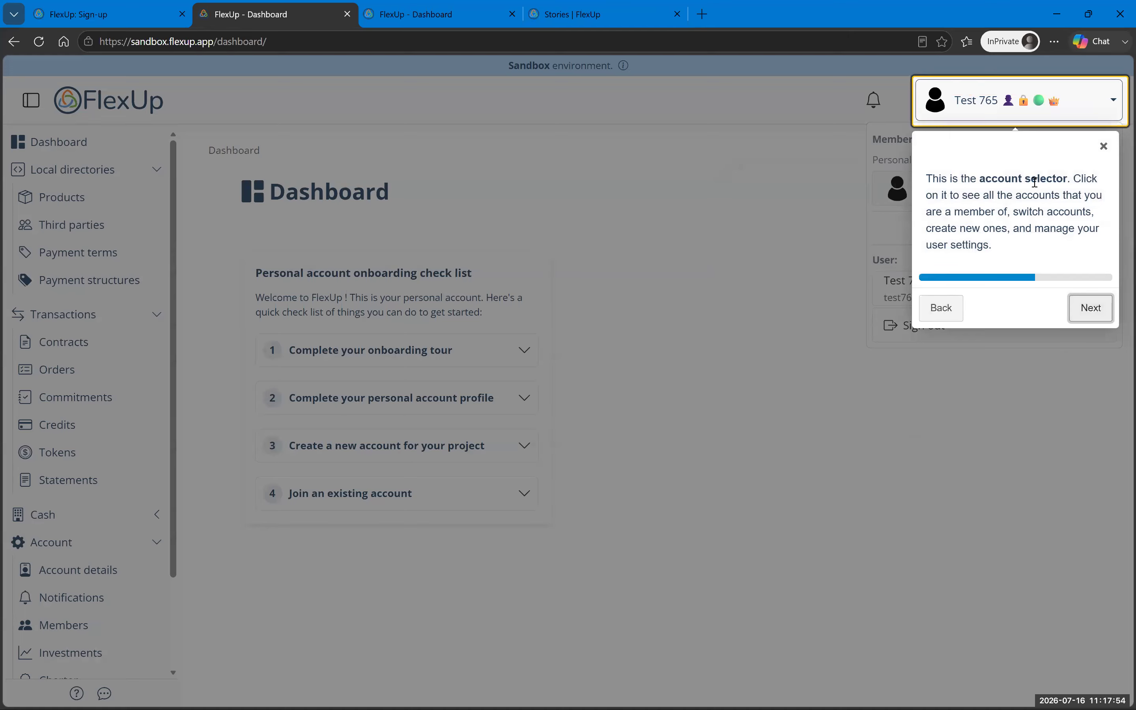
pyautogui.click(1092, 308)
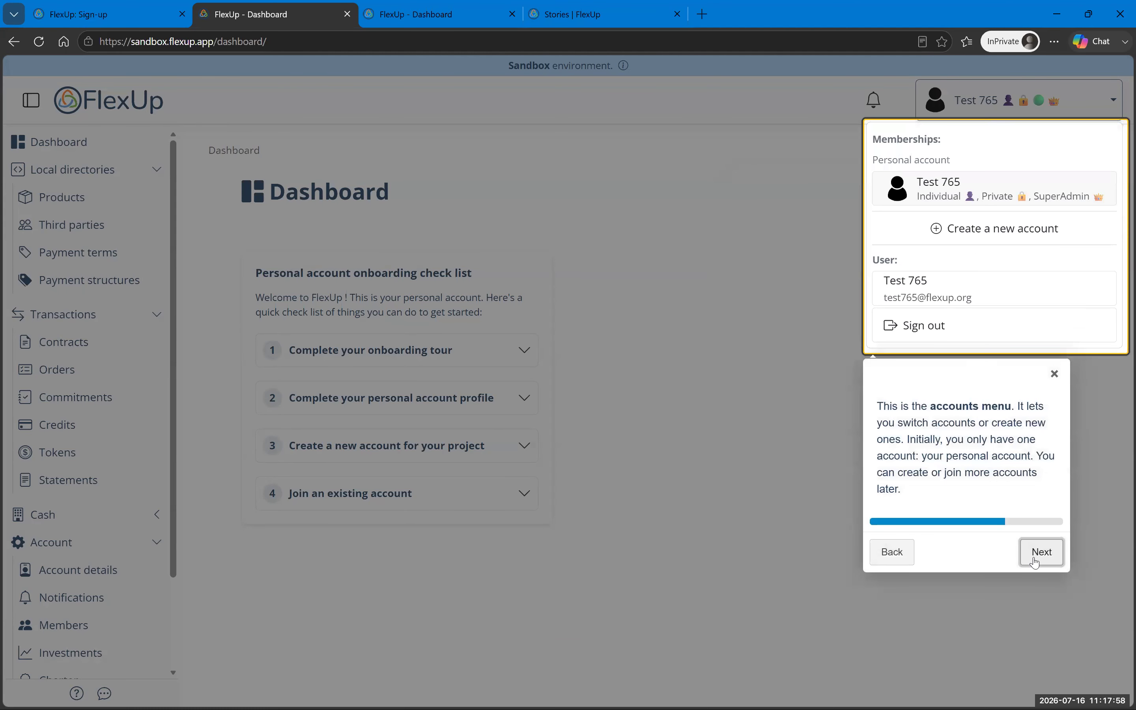
pyautogui.click(1048, 557)
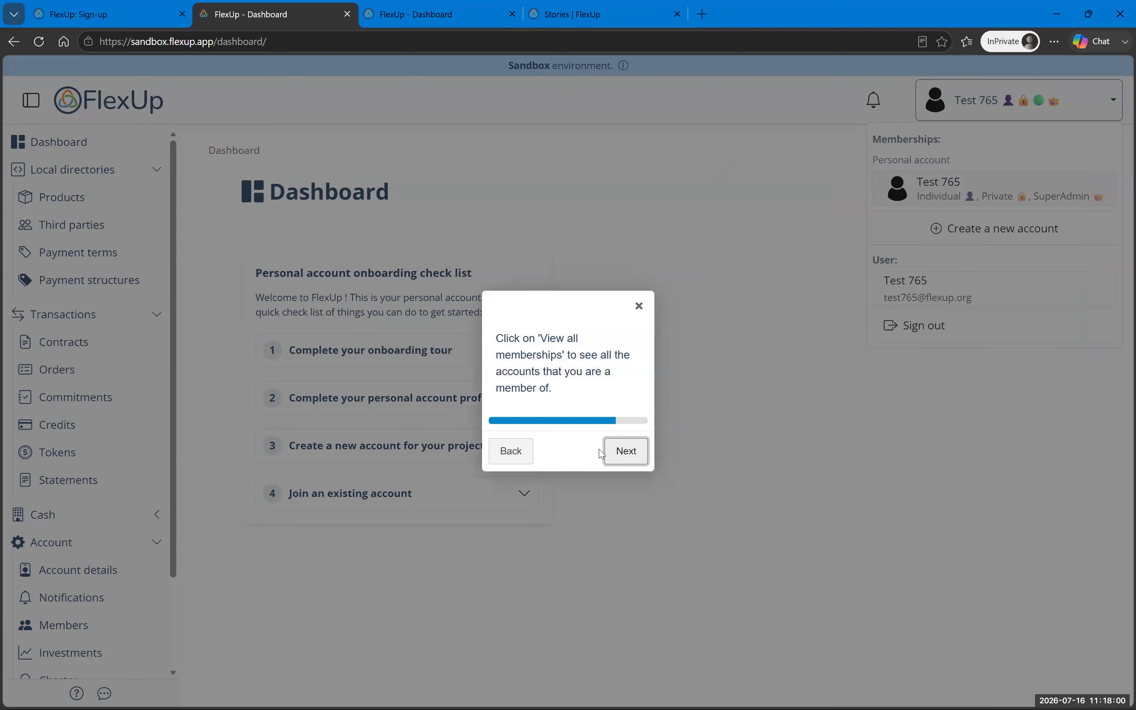
pyautogui.click(625, 465)
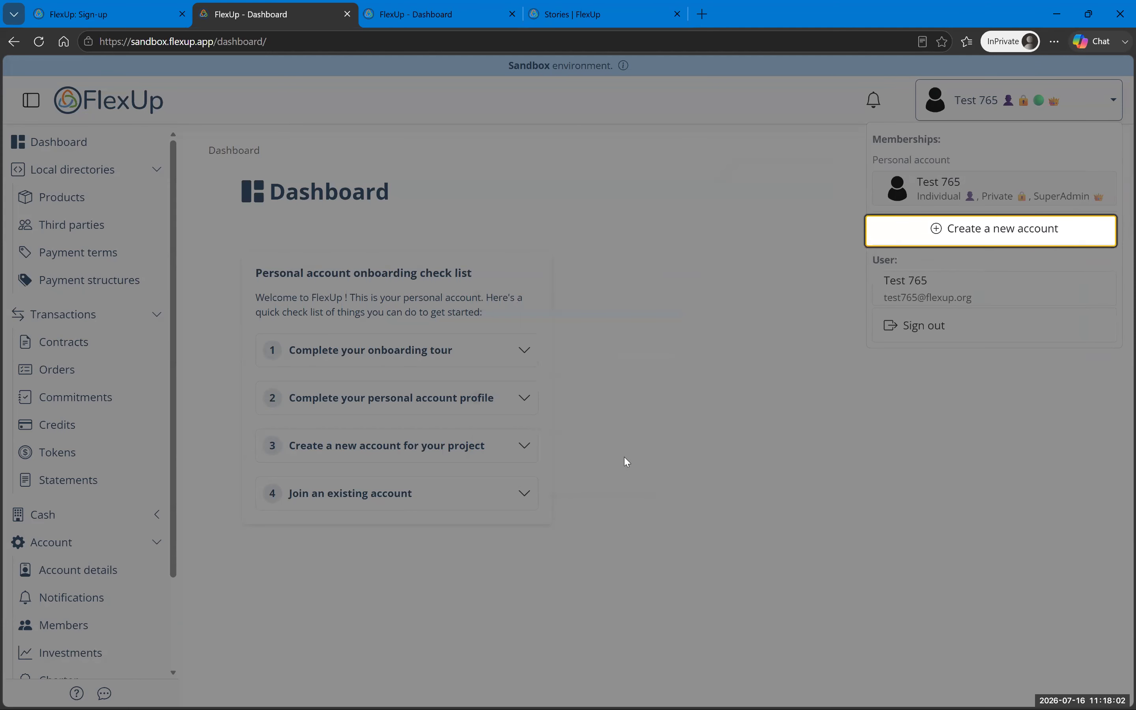
pyautogui.click(1055, 387)
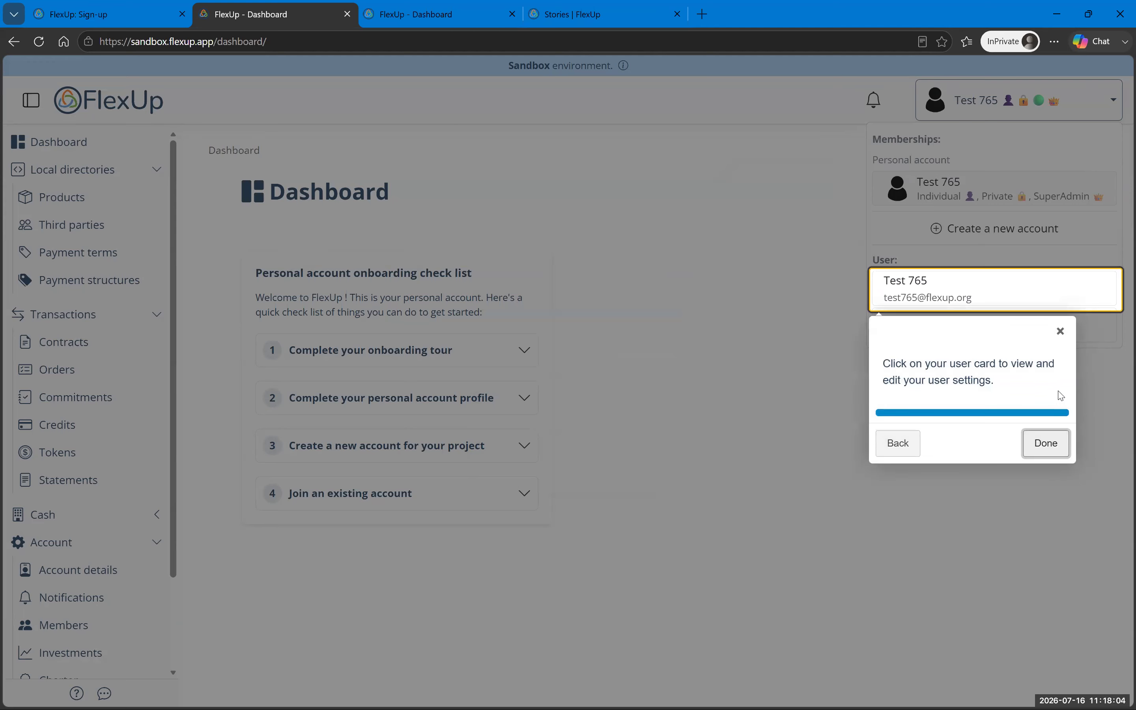
pyautogui.click(1050, 444)
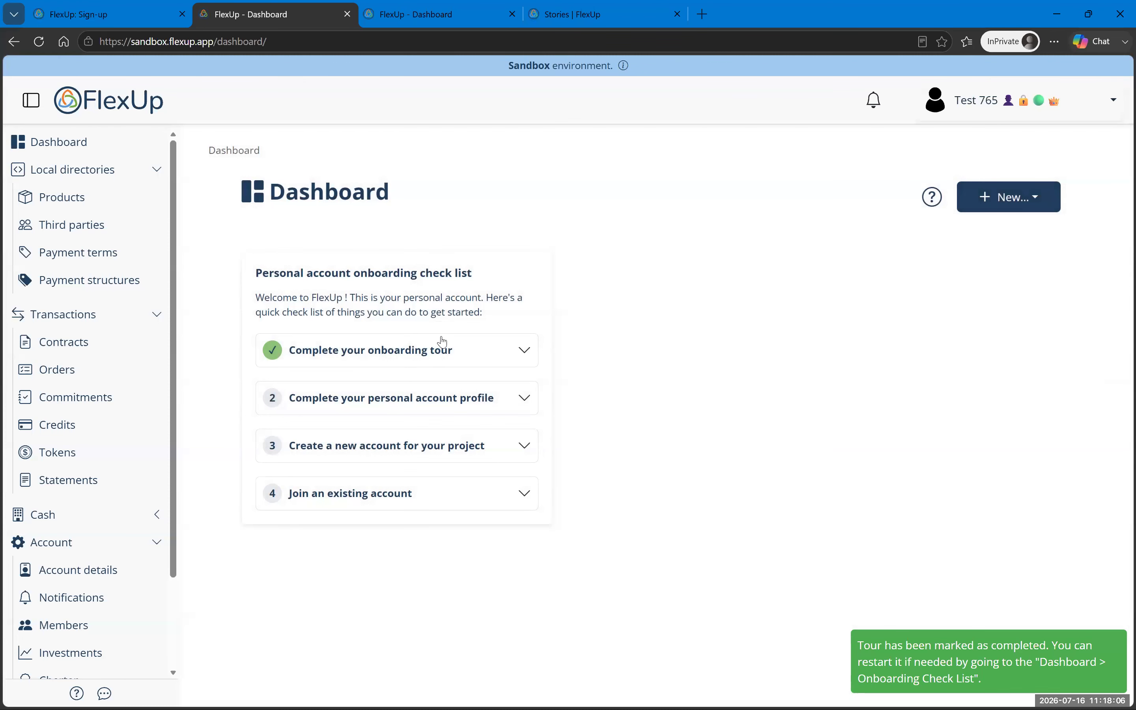
pyautogui.click(344, 356)
pyautogui.click(344, 431)
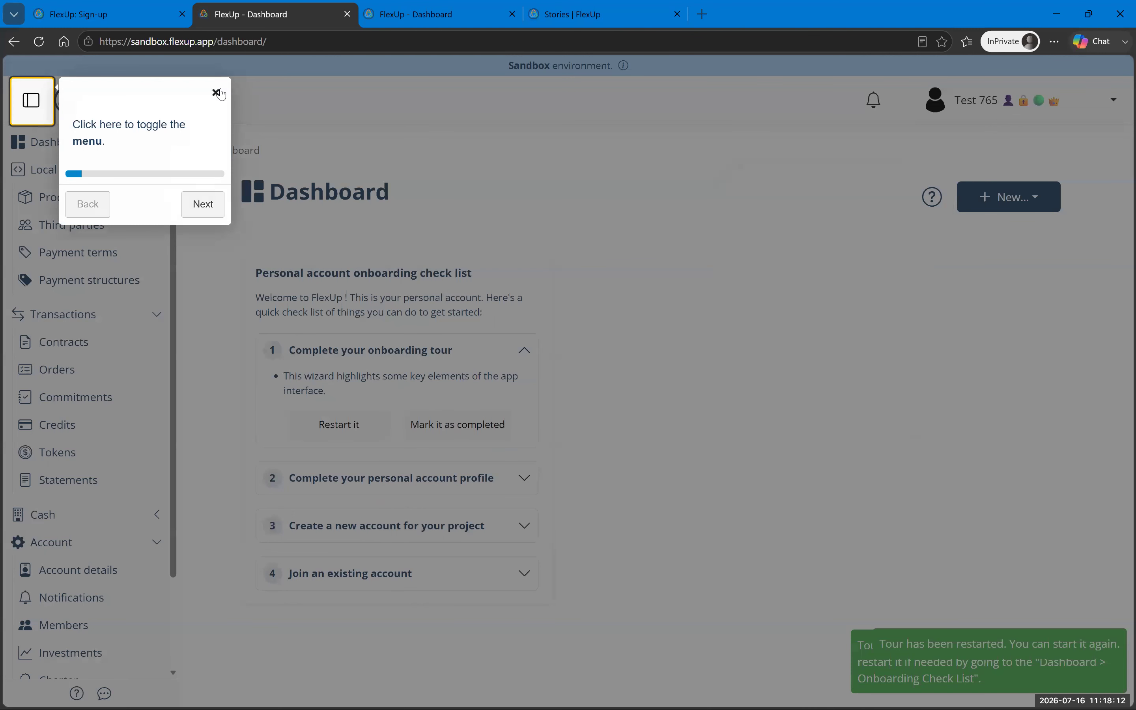
pyautogui.click(216, 92)
pyautogui.click(437, 427)
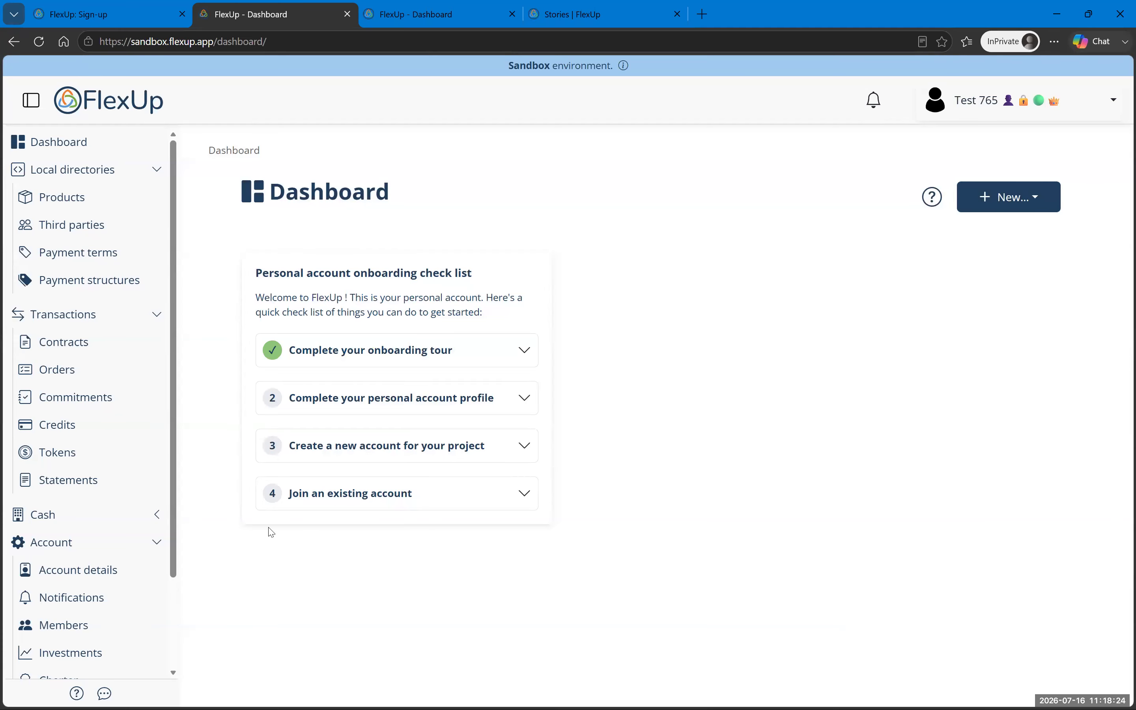
# Step: Glance at the account memberships list, then review the profile and create-account checklist items
pyautogui.click(1018, 107)
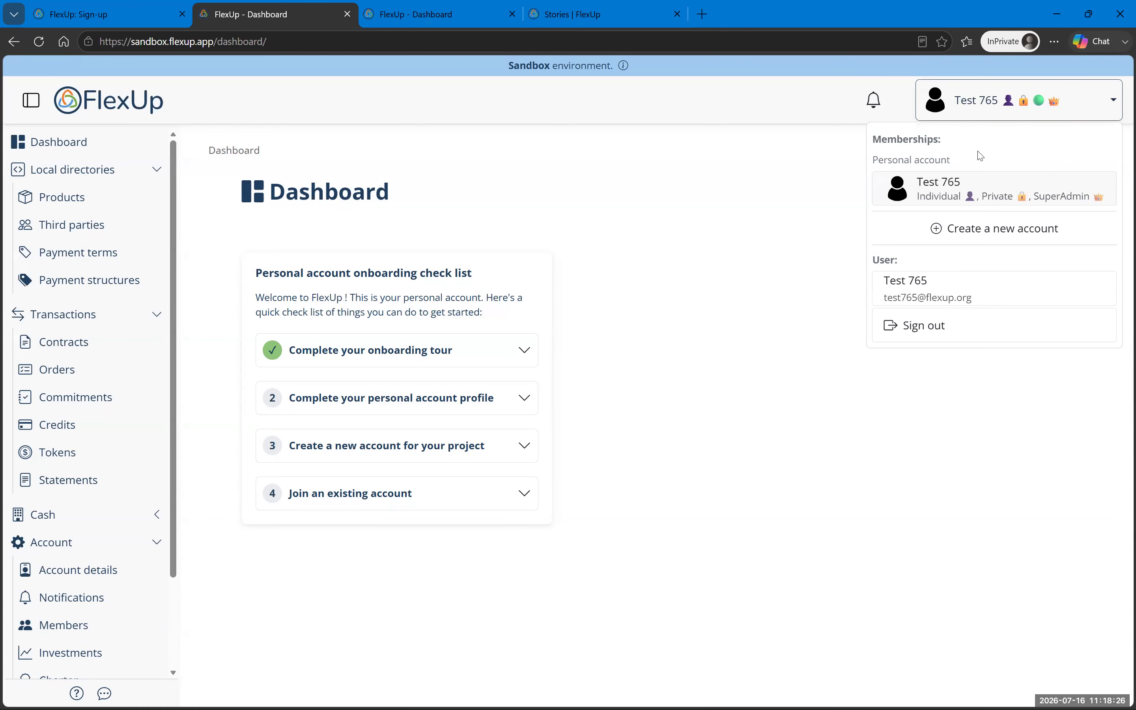
pyautogui.moveTo(875, 158); pyautogui.dragTo(934, 170)
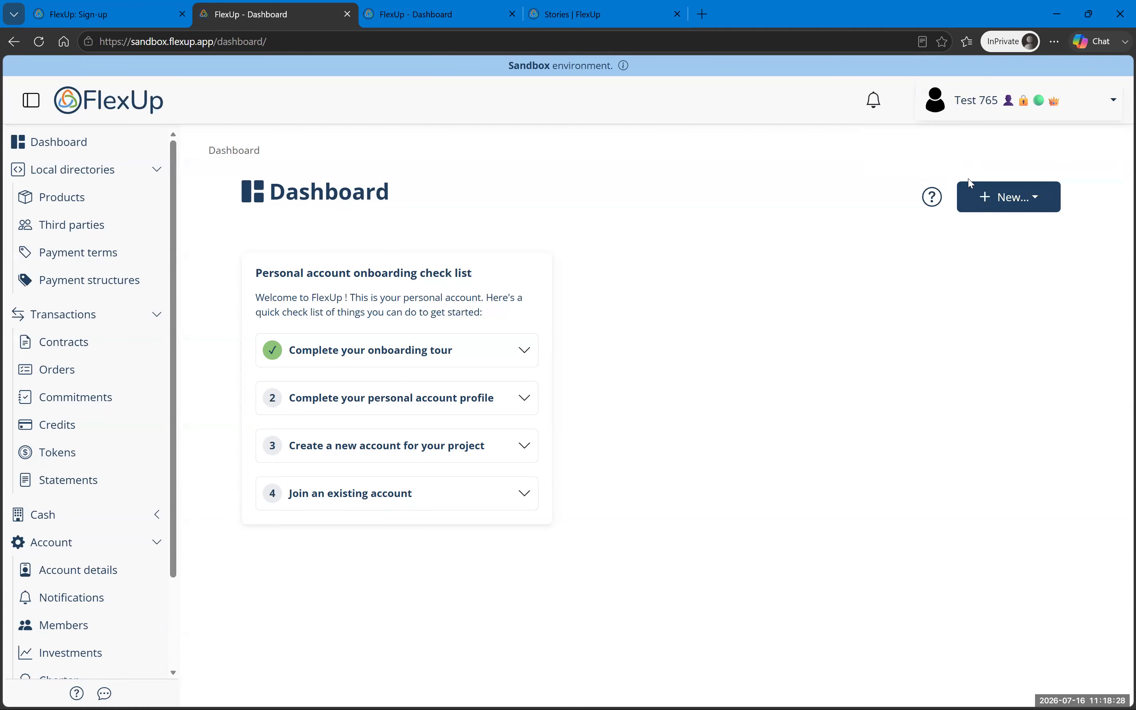
pyautogui.click(354, 409)
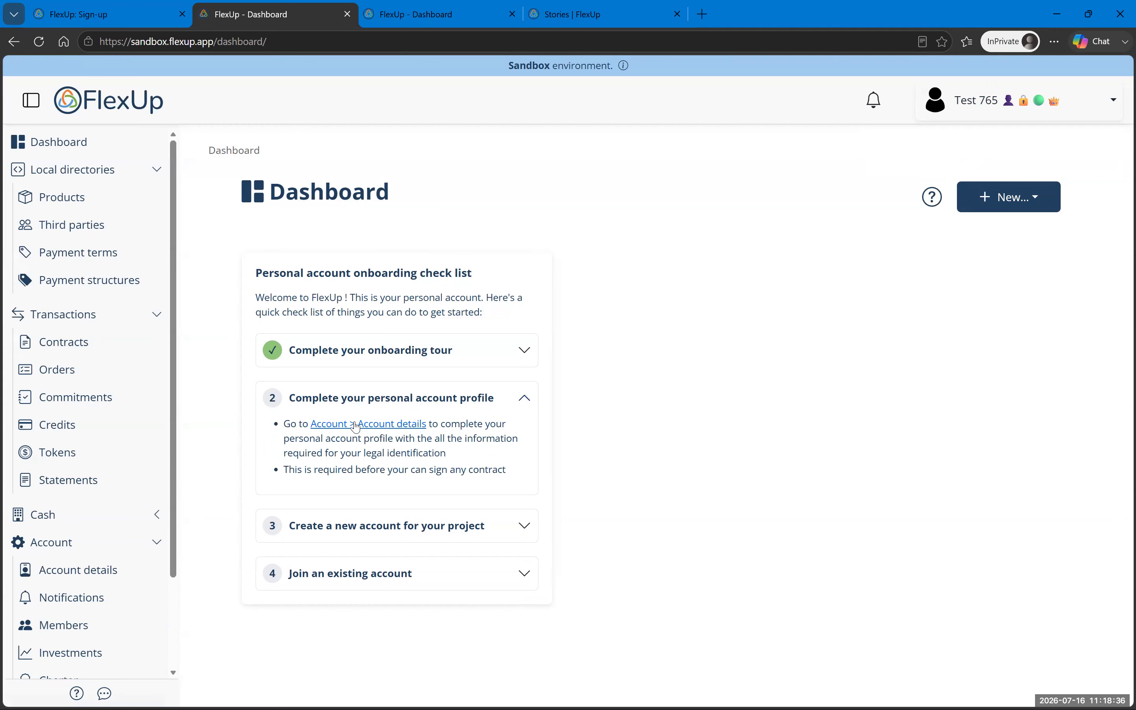
pyautogui.click(442, 405)
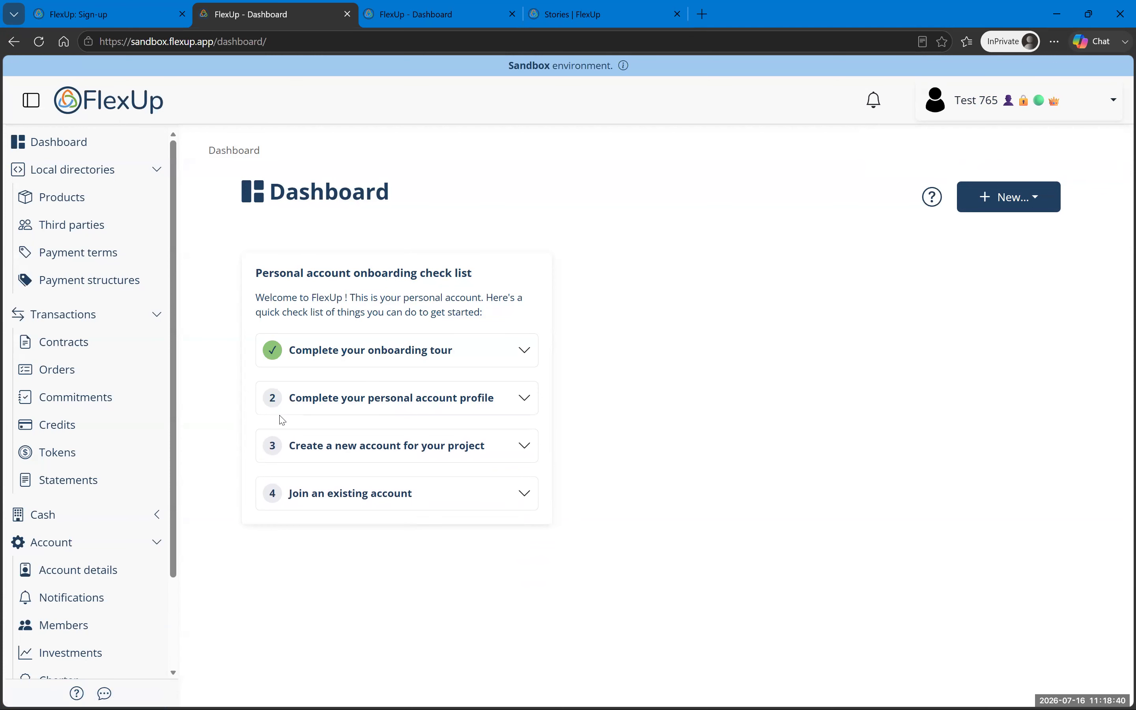
pyautogui.click(394, 457)
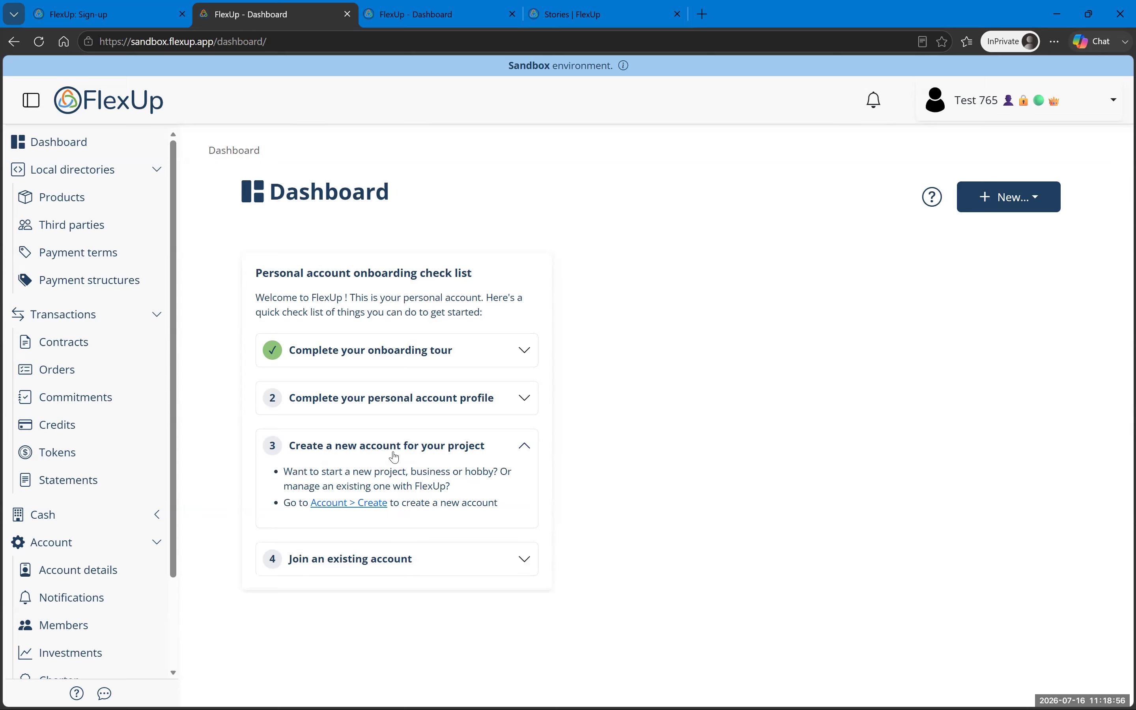
# Step: Reveal the user Global ID, then open Account details from the profile checklist item
pyautogui.click(422, 567)
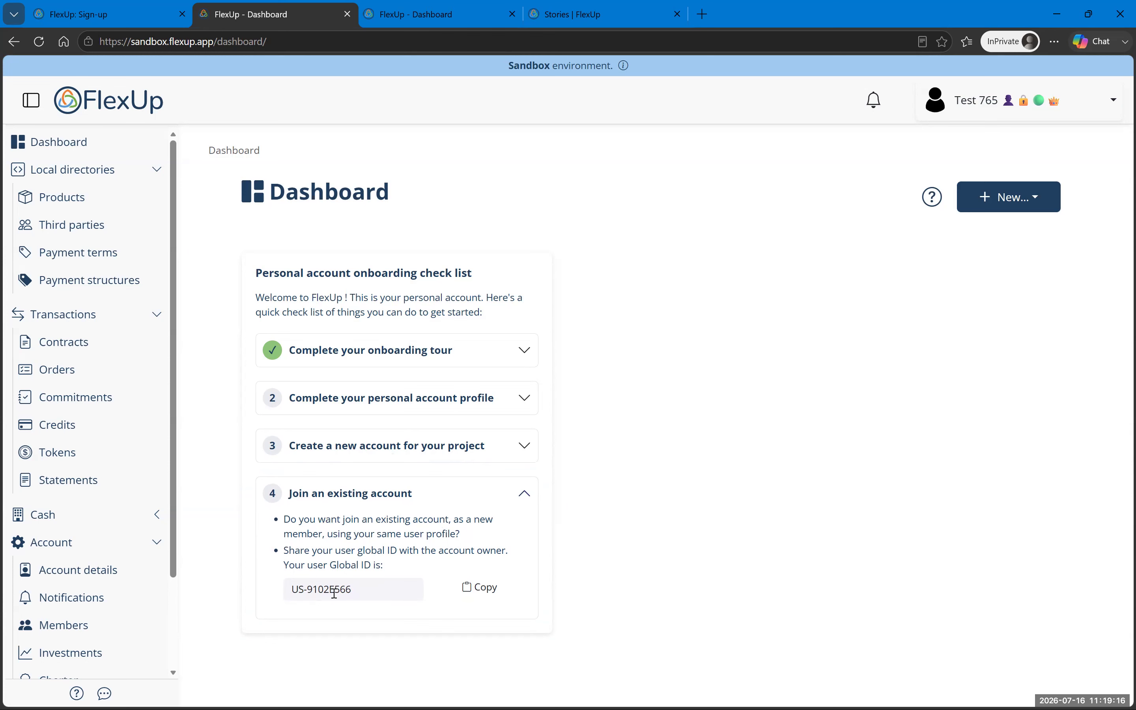
pyautogui.click(413, 496)
pyautogui.click(443, 399)
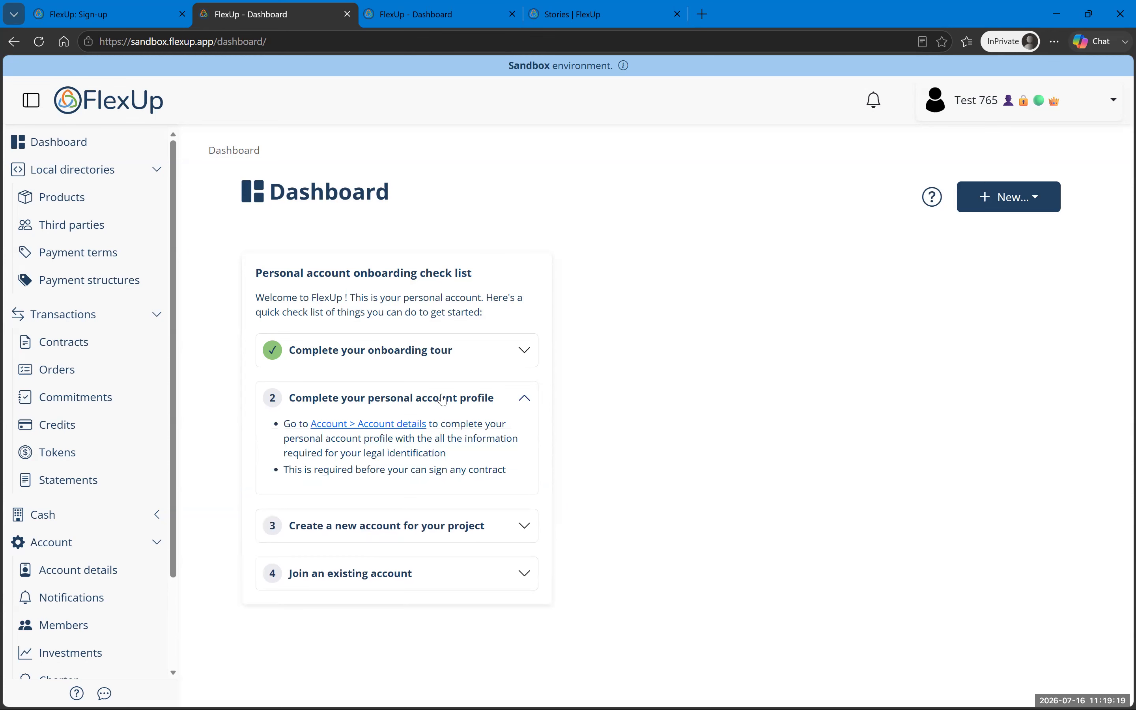
pyautogui.click(363, 425)
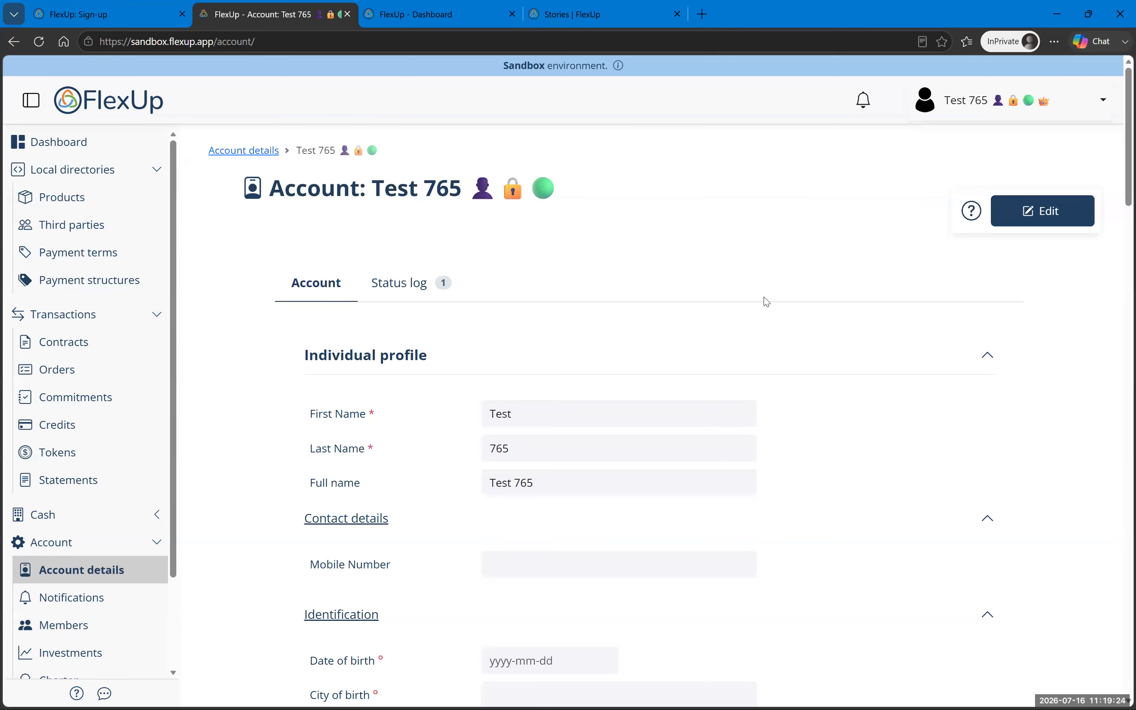
# Step: Edit the personal account profile details and save the changes
pyautogui.click(1050, 224)
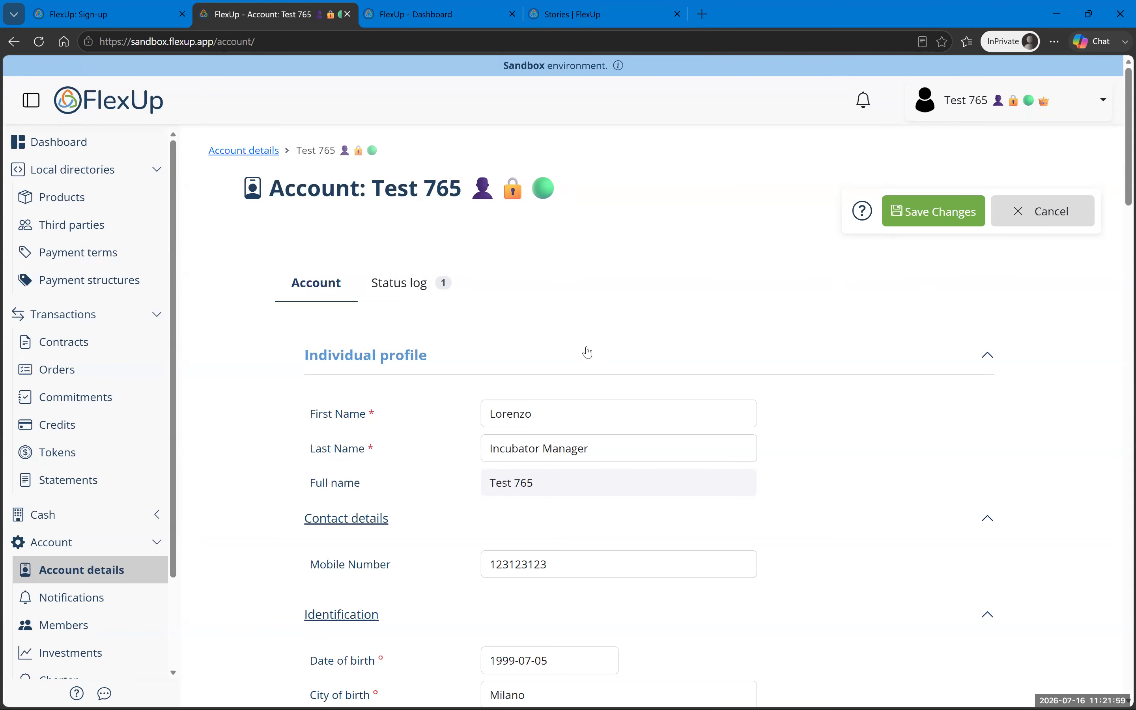
pyautogui.scroll(-20, 588, 352)
pyautogui.scroll(-10, 577, 335)
pyautogui.click(373, 621)
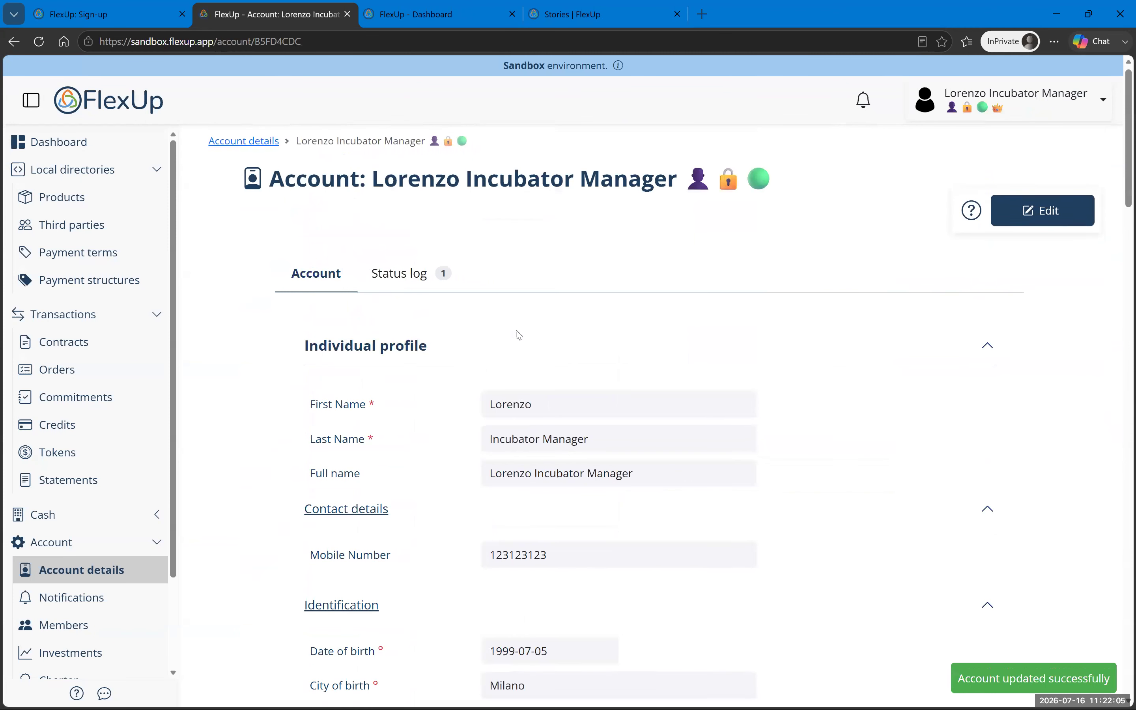
# Step: Check the profile's legal identification completeness, then go back to the dashboard
pyautogui.scroll(-20, 519, 335)
pyautogui.scroll(-12, 519, 335)
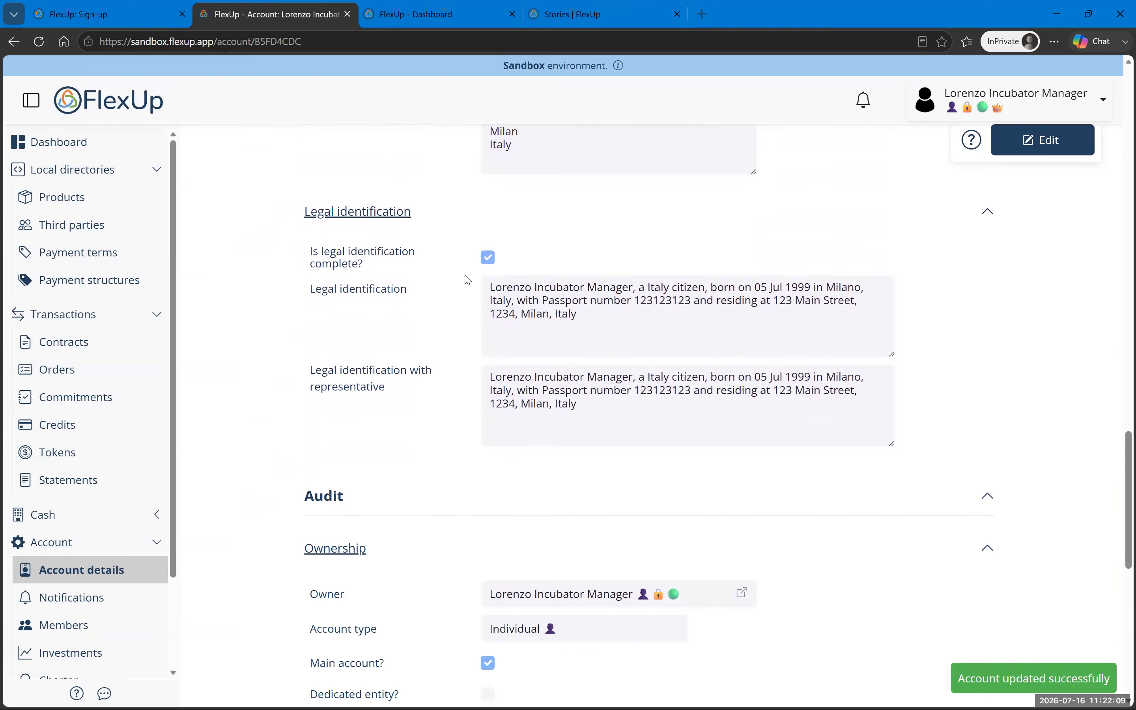
pyautogui.moveTo(307, 254); pyautogui.dragTo(364, 264)
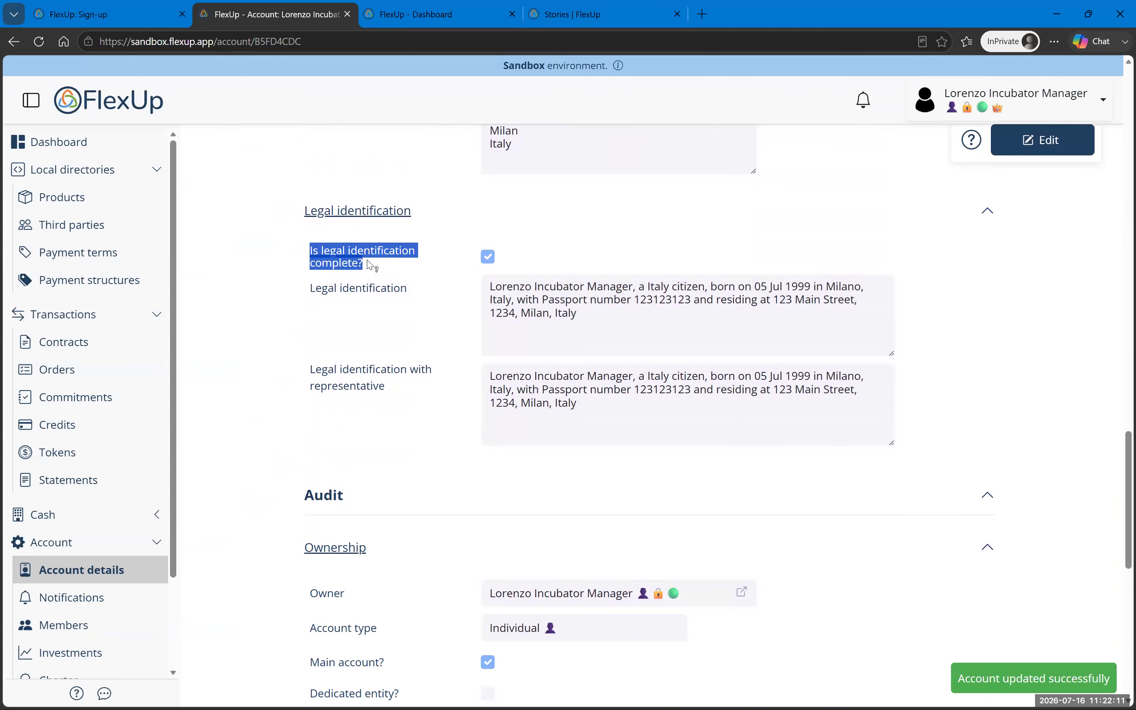
pyautogui.scroll(-10, 469, 332)
pyautogui.scroll(20, 430, 385)
pyautogui.click(104, 144)
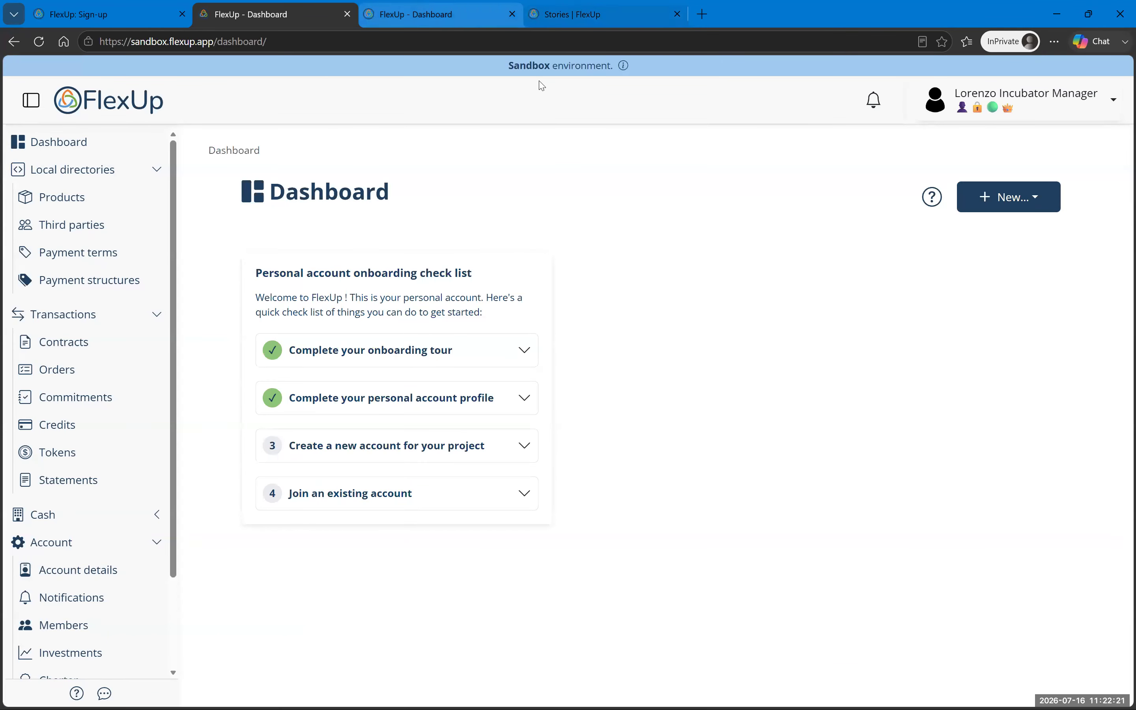
# Step: Read the Orbital deep-tech startup case study on the FlexUp blog, then return to the demo dashboard tab
pyautogui.click(558, 15)
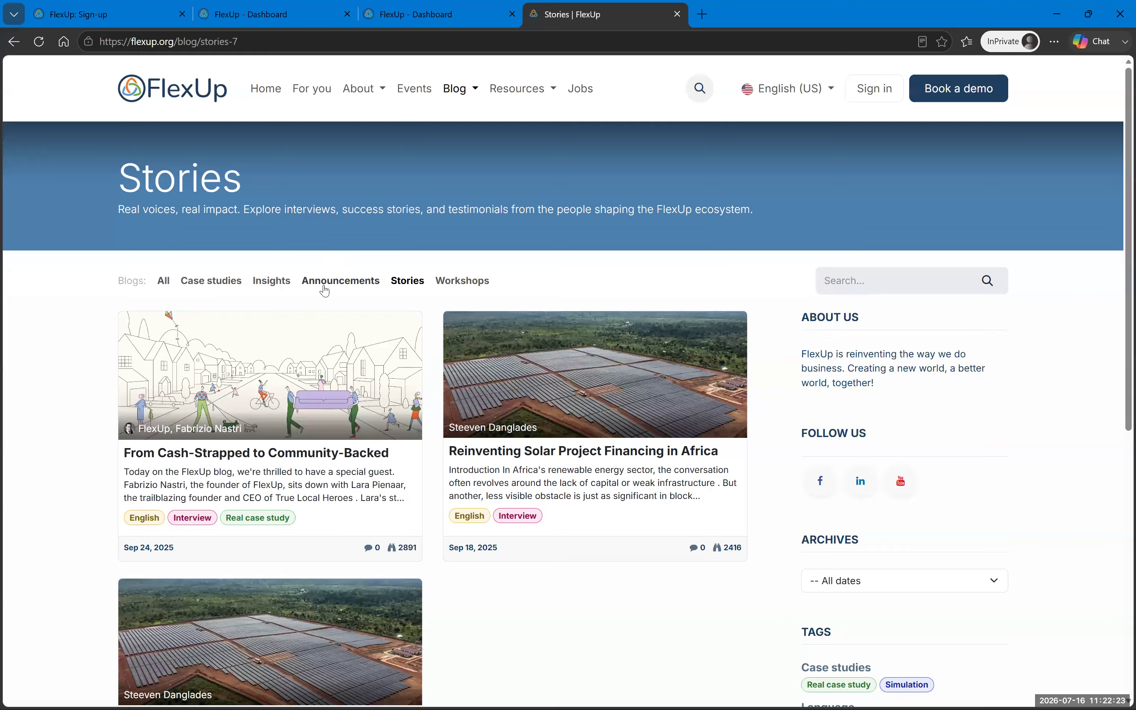
pyautogui.click(212, 281)
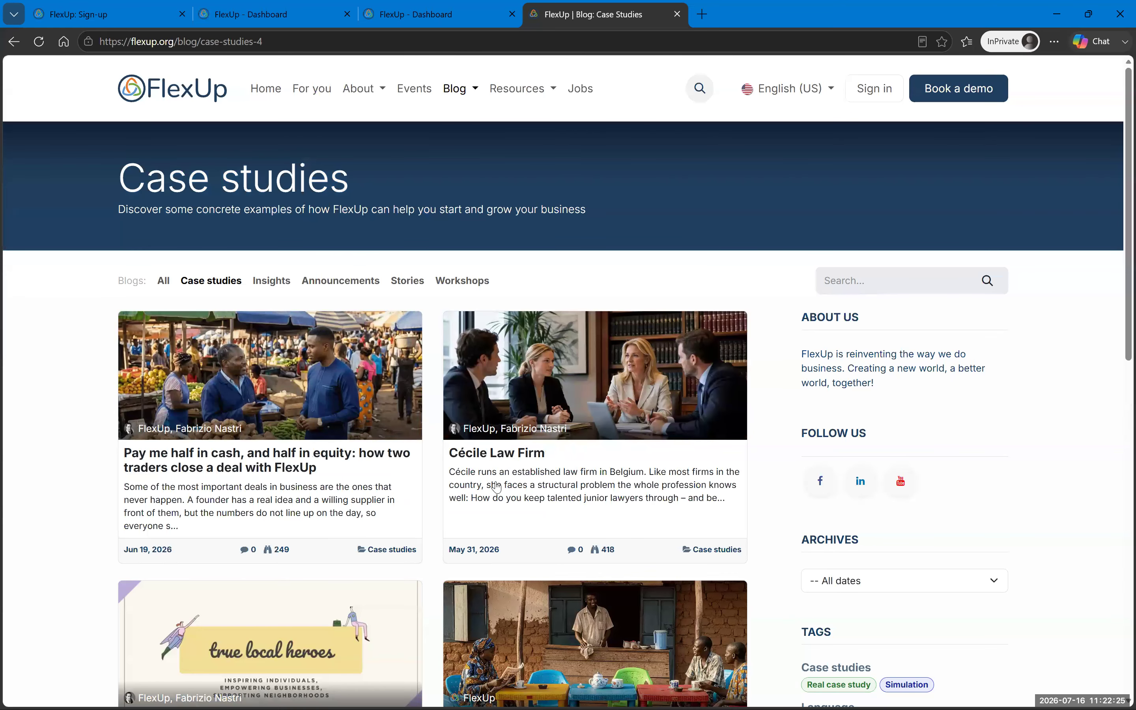
pyautogui.scroll(-10, 292, 390)
pyautogui.click(212, 452)
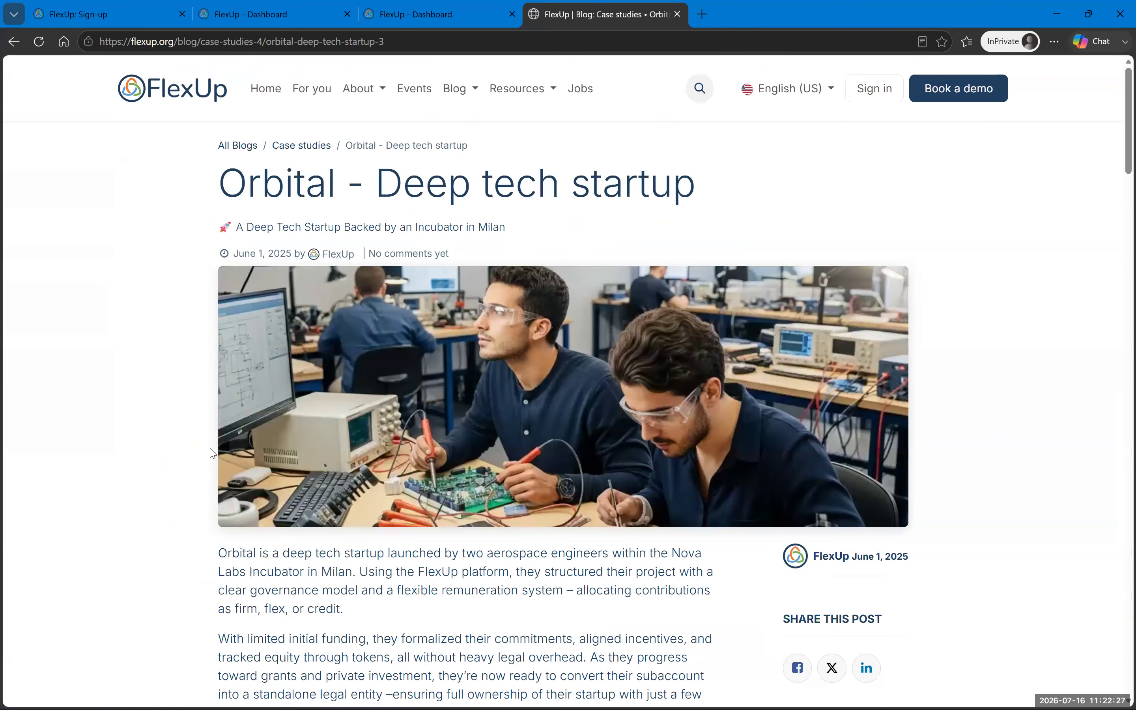
pyautogui.scroll(-18, 514, 463)
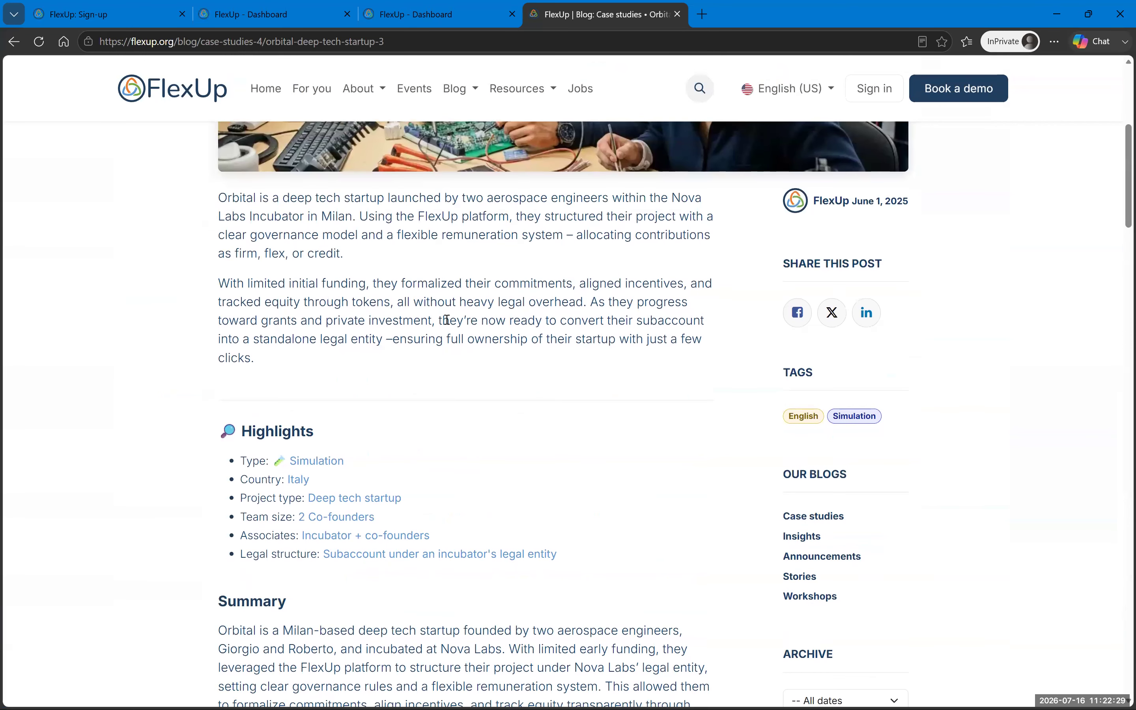
pyautogui.scroll(-20, 445, 333)
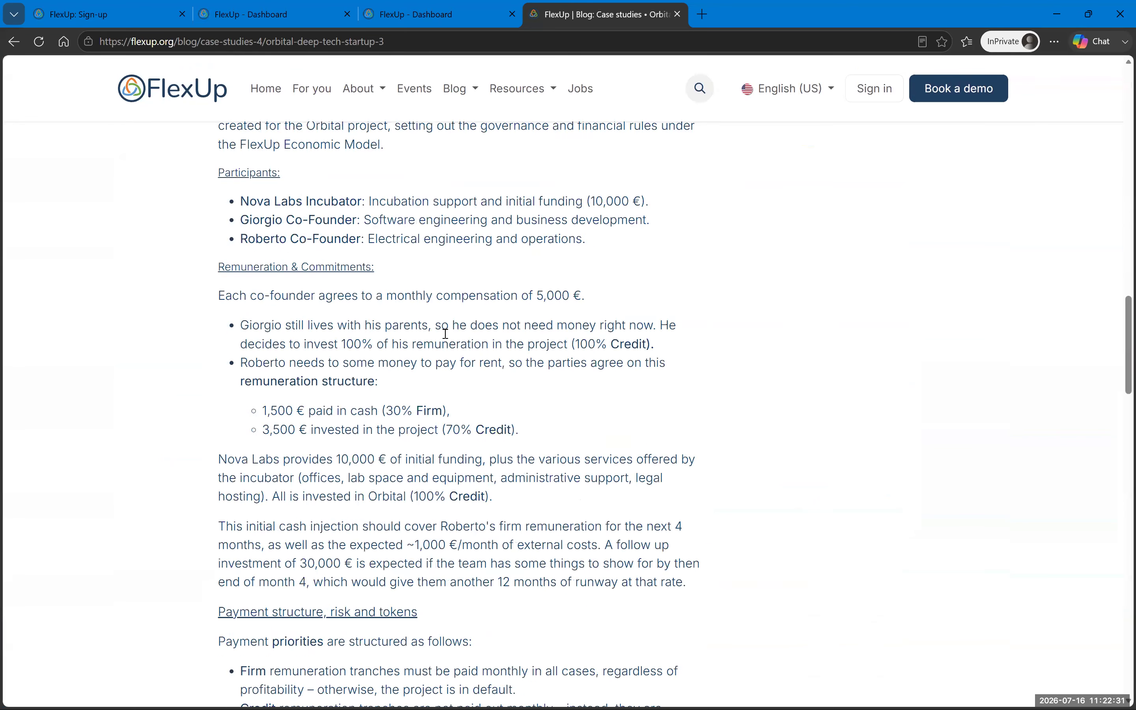
pyautogui.scroll(3, 445, 333)
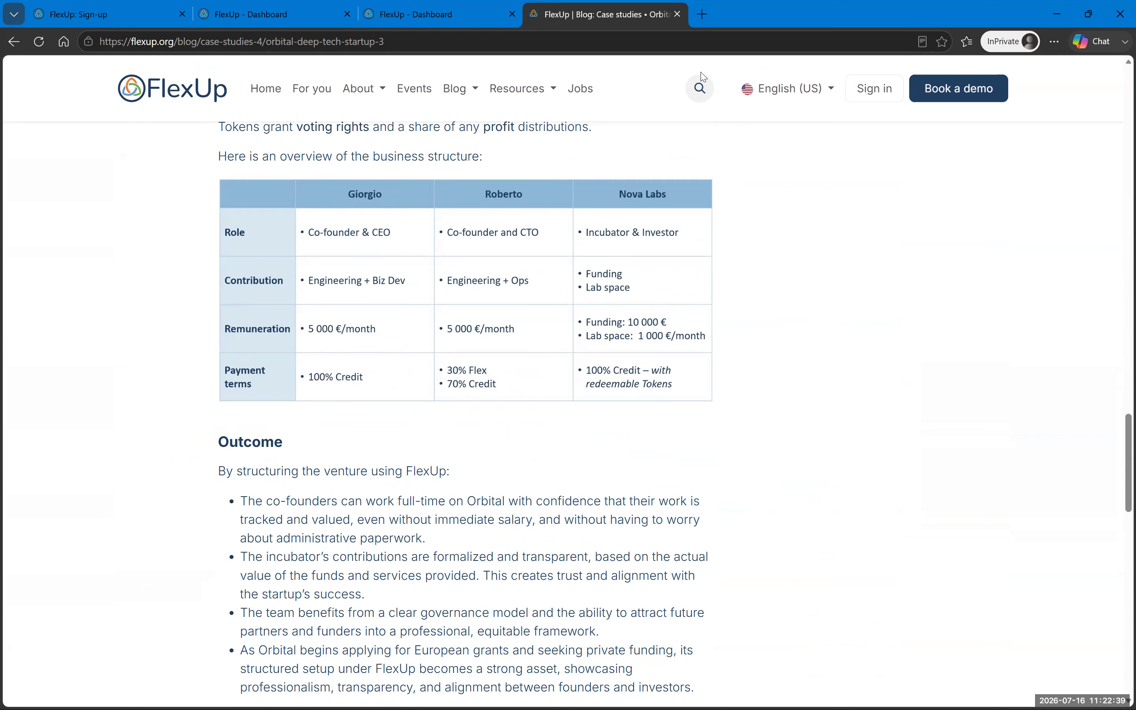
pyautogui.click(415, 14)
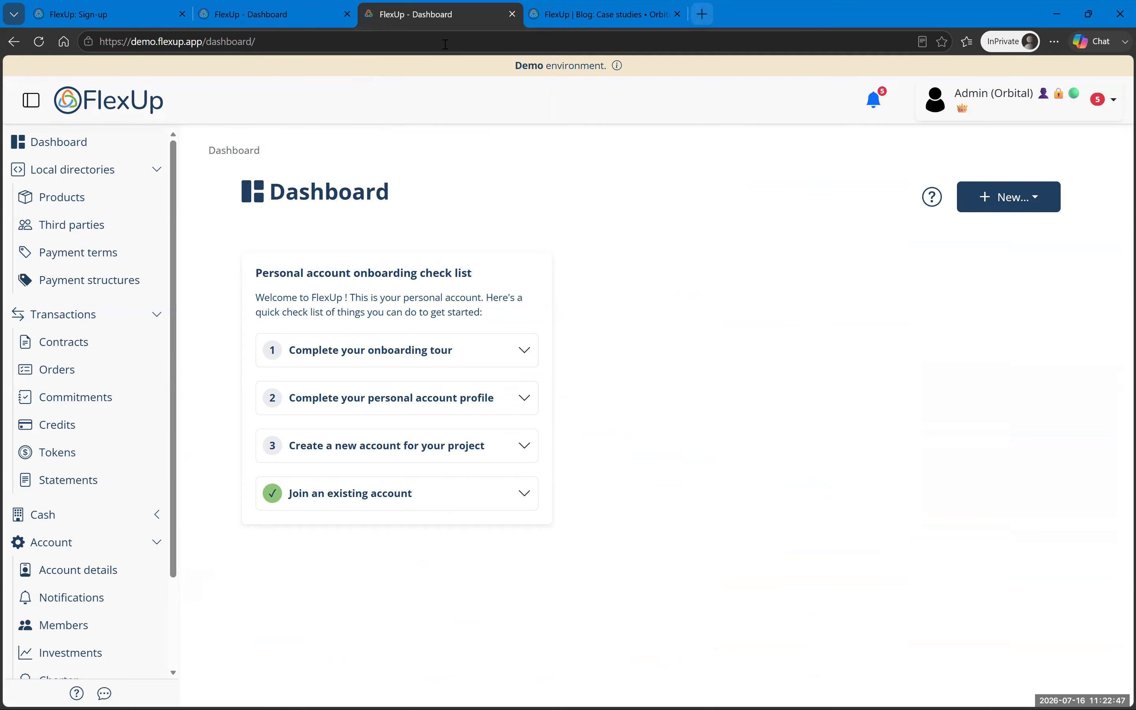
# Step: Sign out of the admin account and log back in with the saved Orbital demo credentials, remembered
pyautogui.click(936, 101)
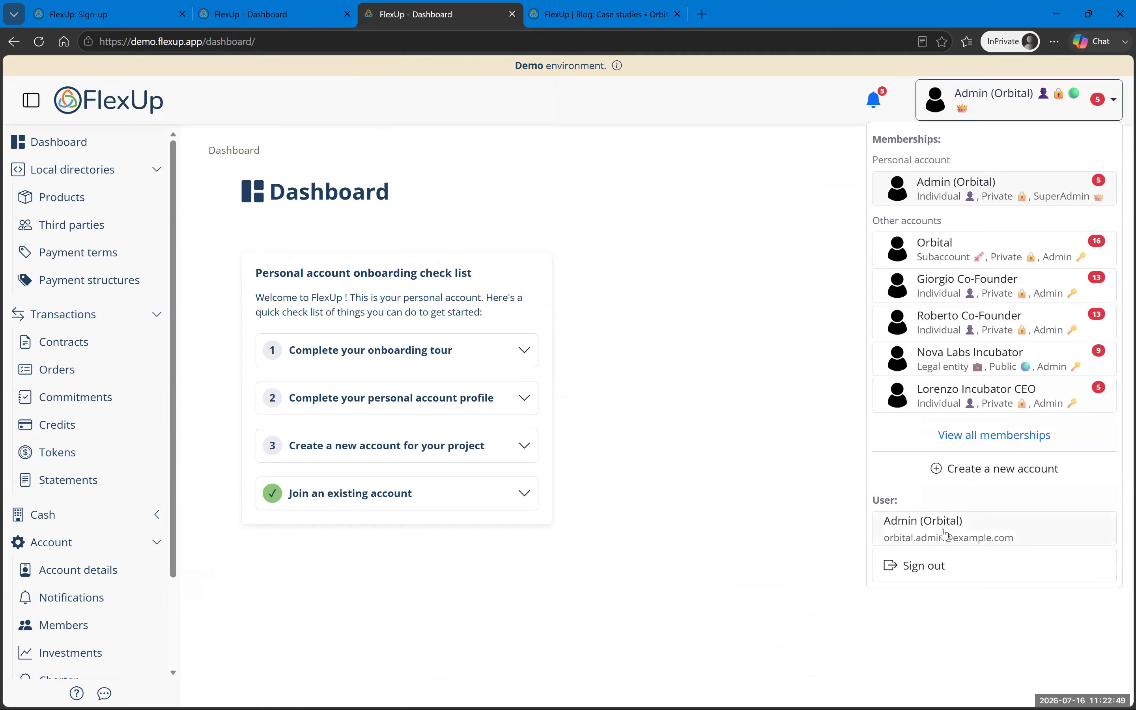
pyautogui.click(939, 569)
pyautogui.click(491, 310)
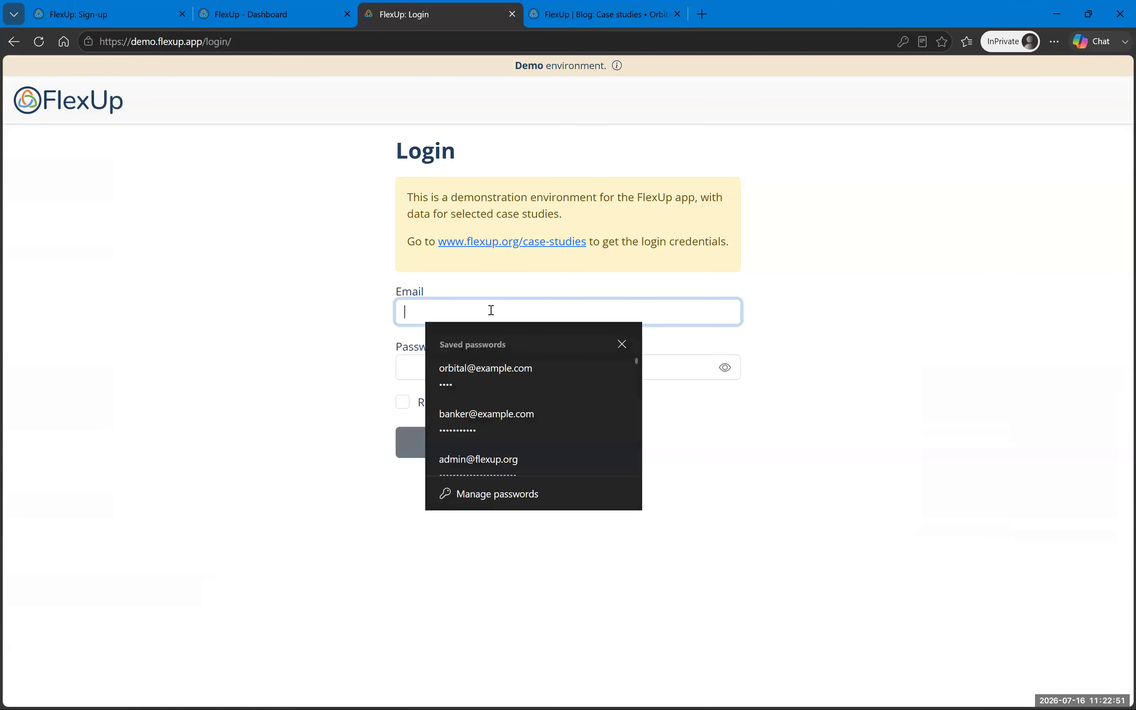
pyautogui.write('orbi')
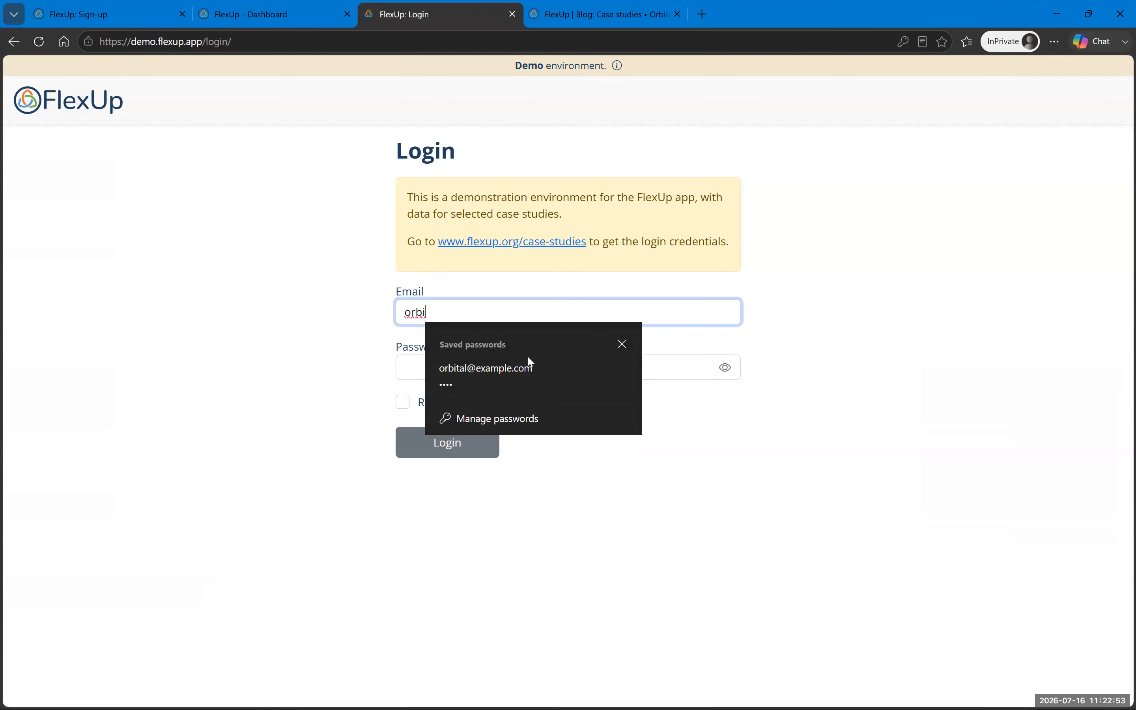
pyautogui.click(531, 368)
pyautogui.click(725, 367)
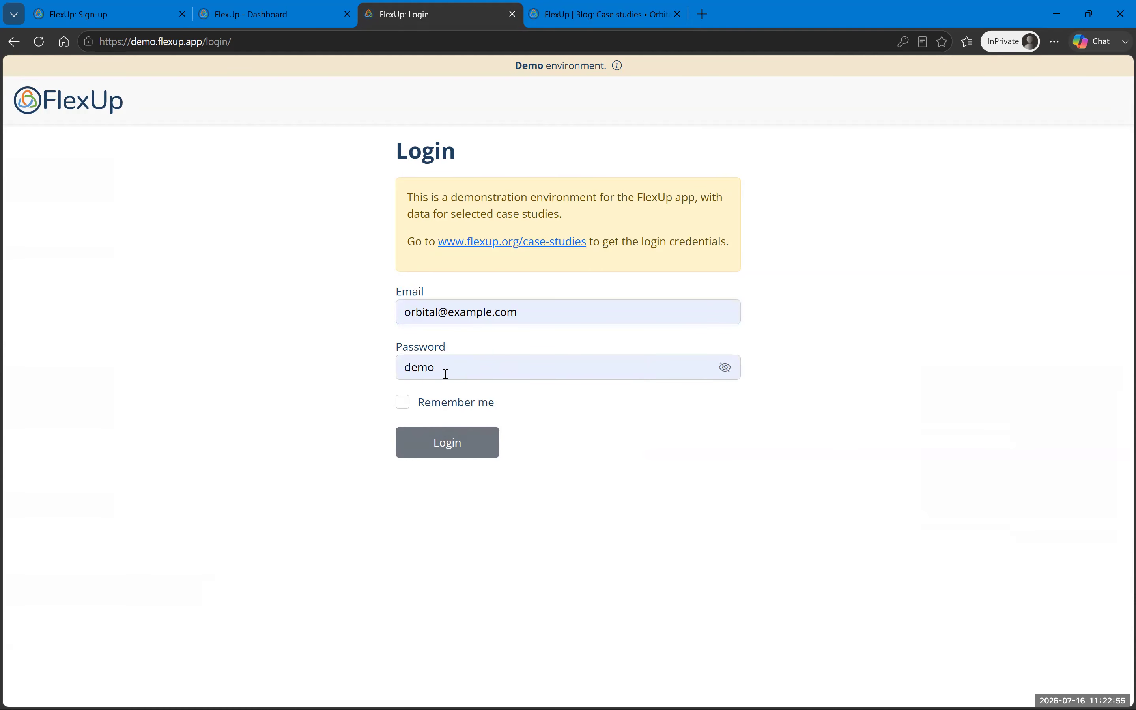
pyautogui.click(403, 403)
pyautogui.click(447, 450)
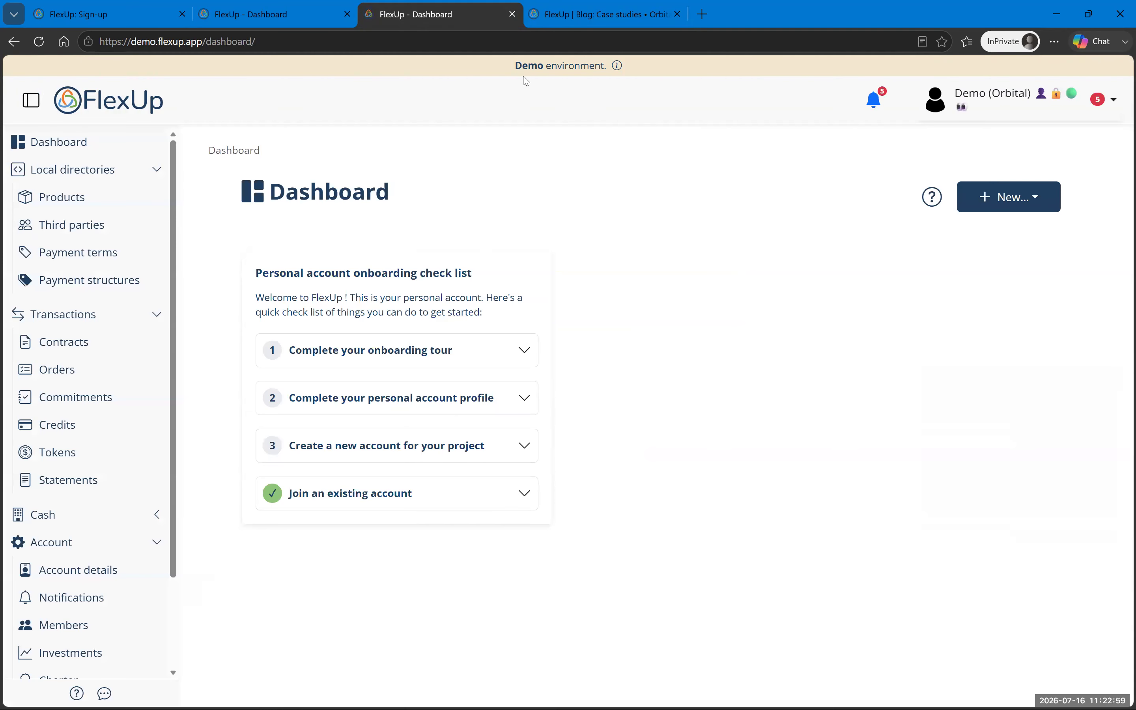
# Step: Check the demo login details on the case-study page and review the signed-in user's memberships
pyautogui.click(596, 14)
pyautogui.scroll(-4, 492, 341)
pyautogui.scroll(-10, 492, 341)
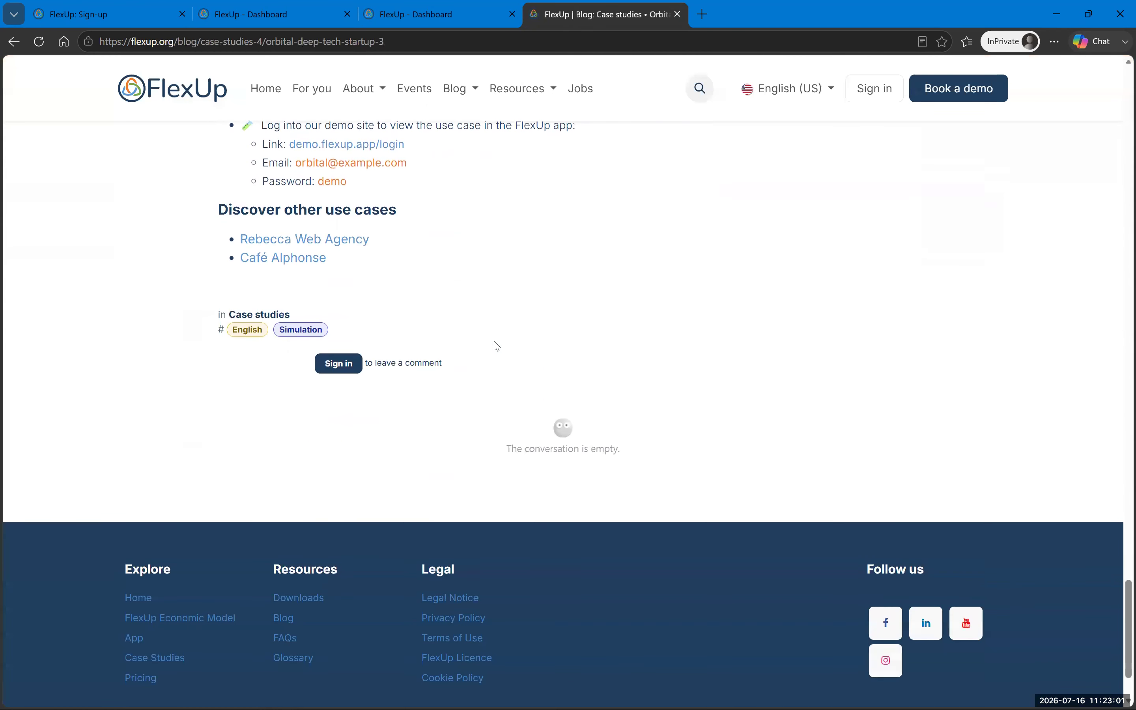
pyautogui.scroll(4, 494, 344)
pyautogui.moveTo(264, 312); pyautogui.dragTo(371, 387)
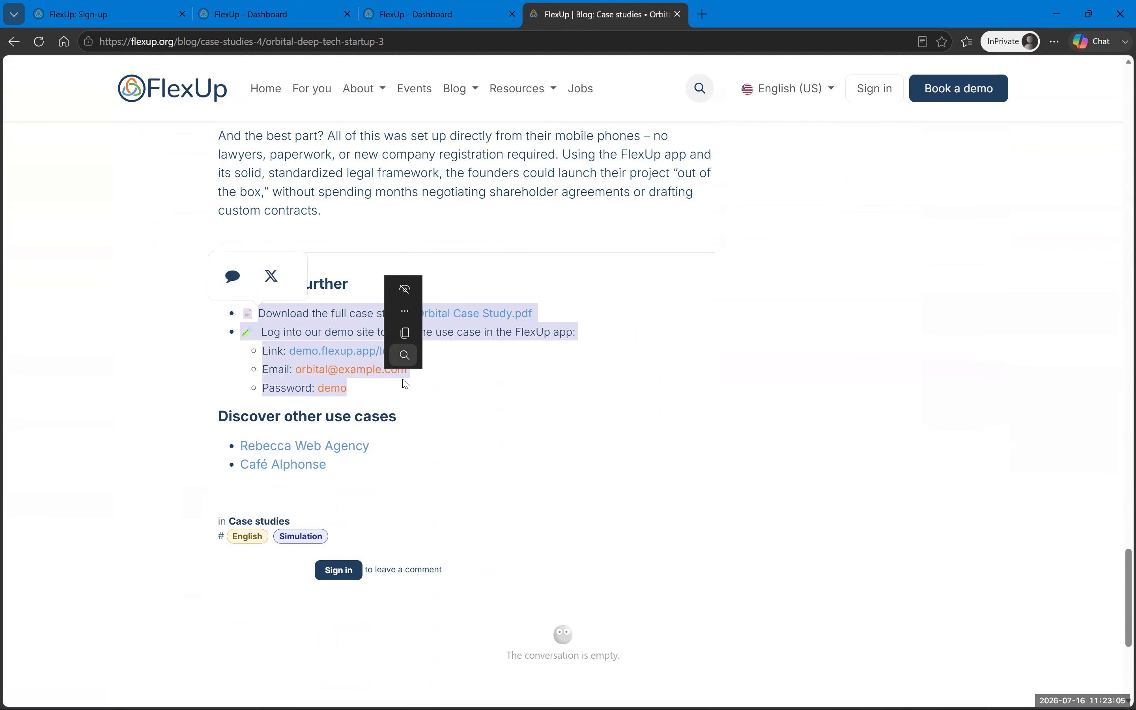
pyautogui.click(420, 417)
pyautogui.click(436, 19)
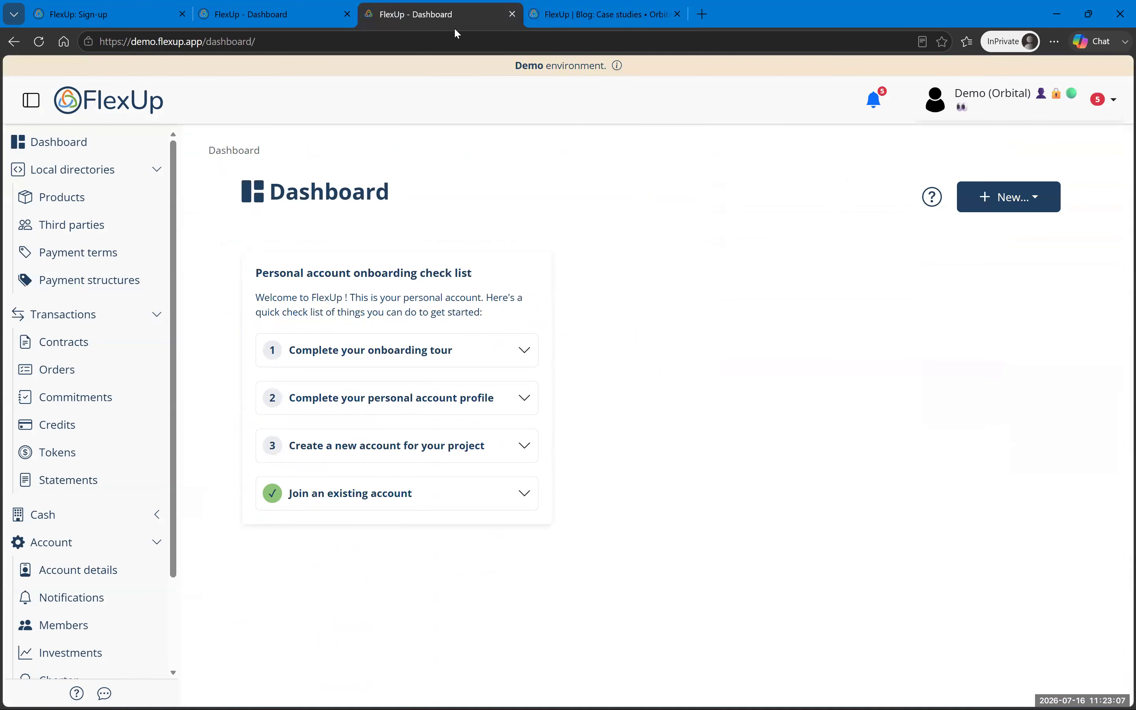
pyautogui.click(959, 112)
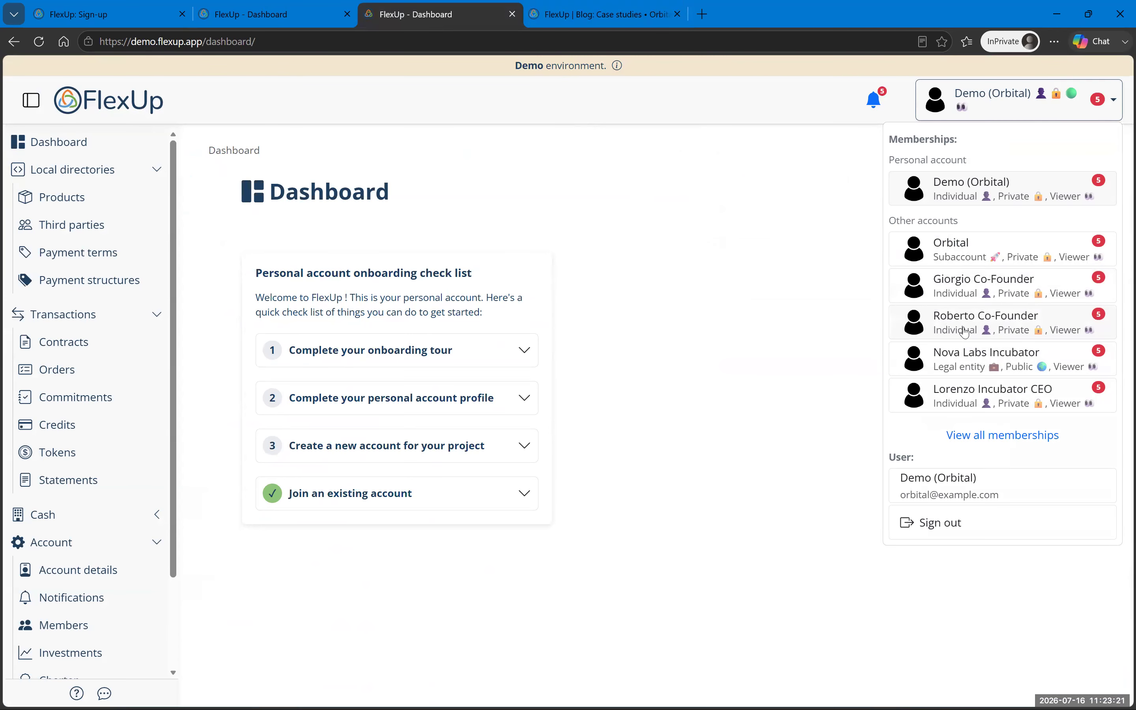
pyautogui.click(245, 21)
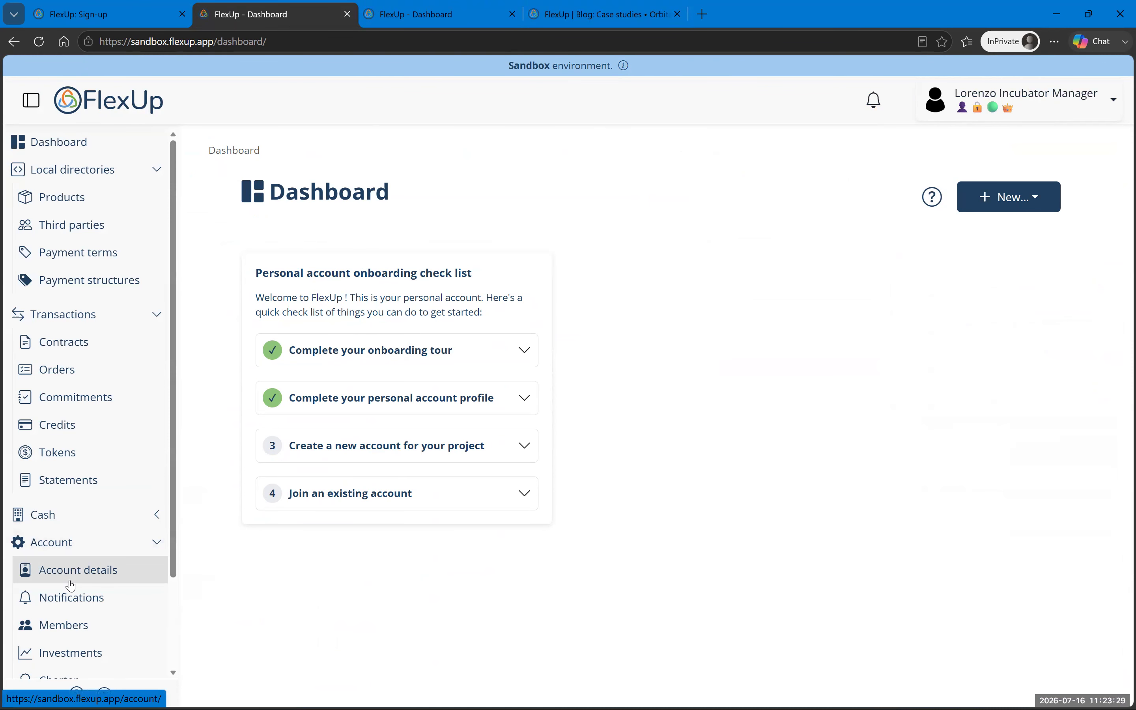
# Step: Expand the create-a-new-account checklist item and choose Create a new account from the account menu
pyautogui.scroll(-2, 91, 375)
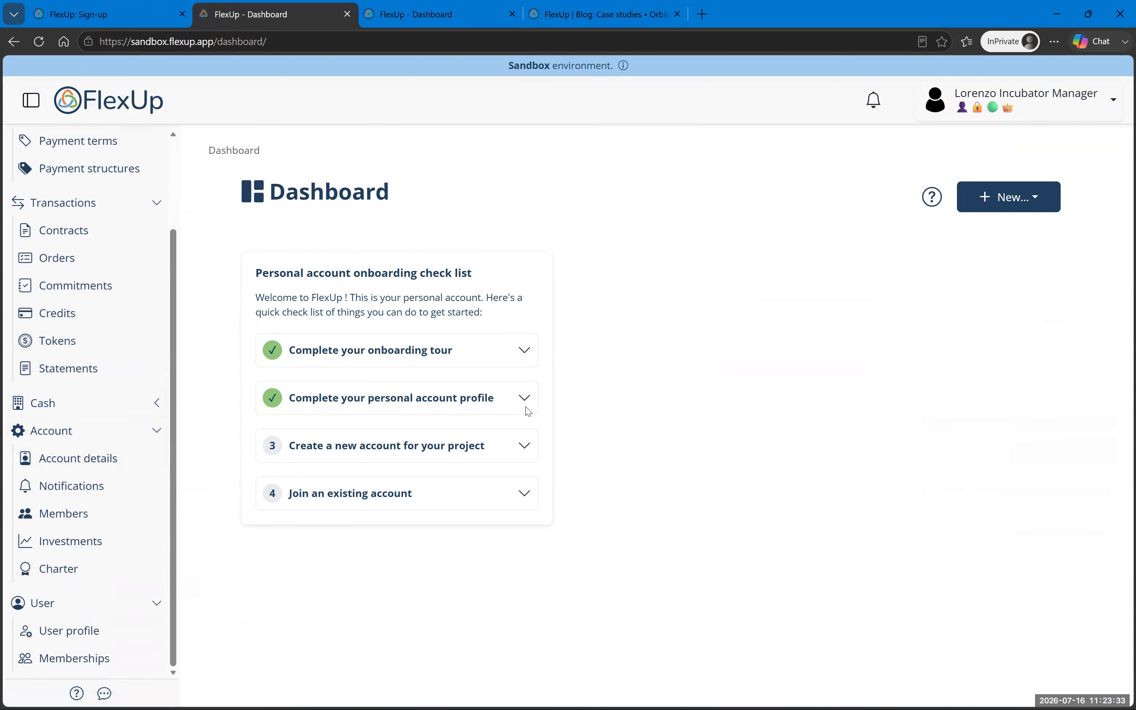
pyautogui.click(384, 453)
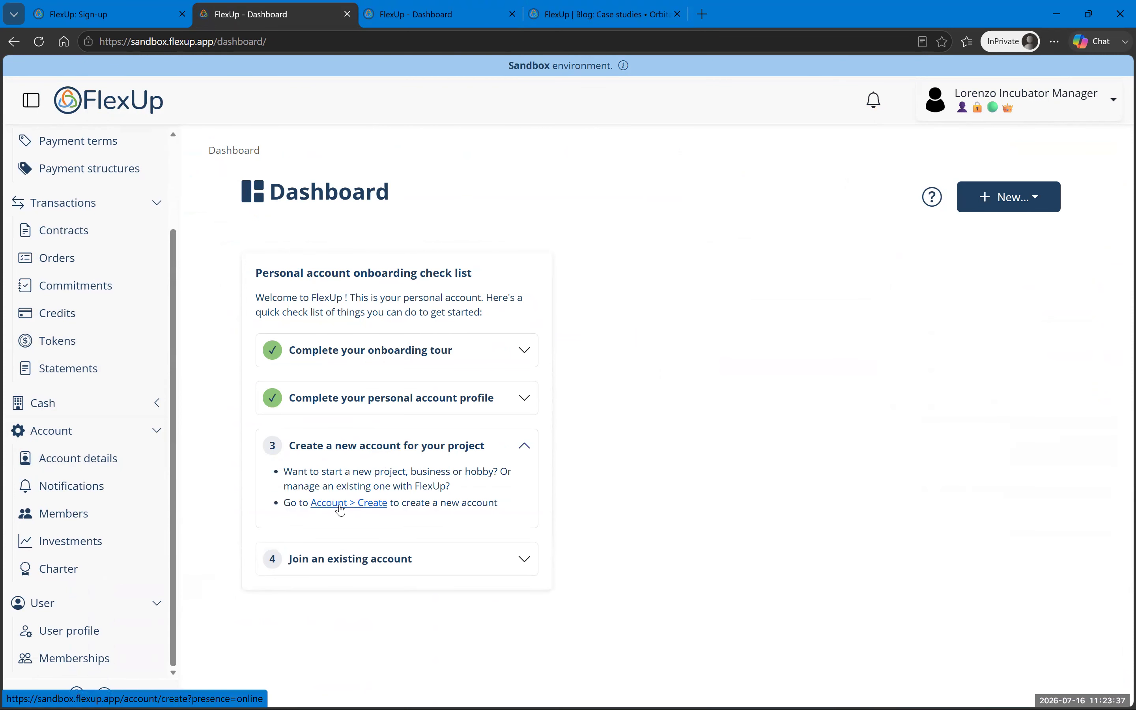
pyautogui.click(1040, 108)
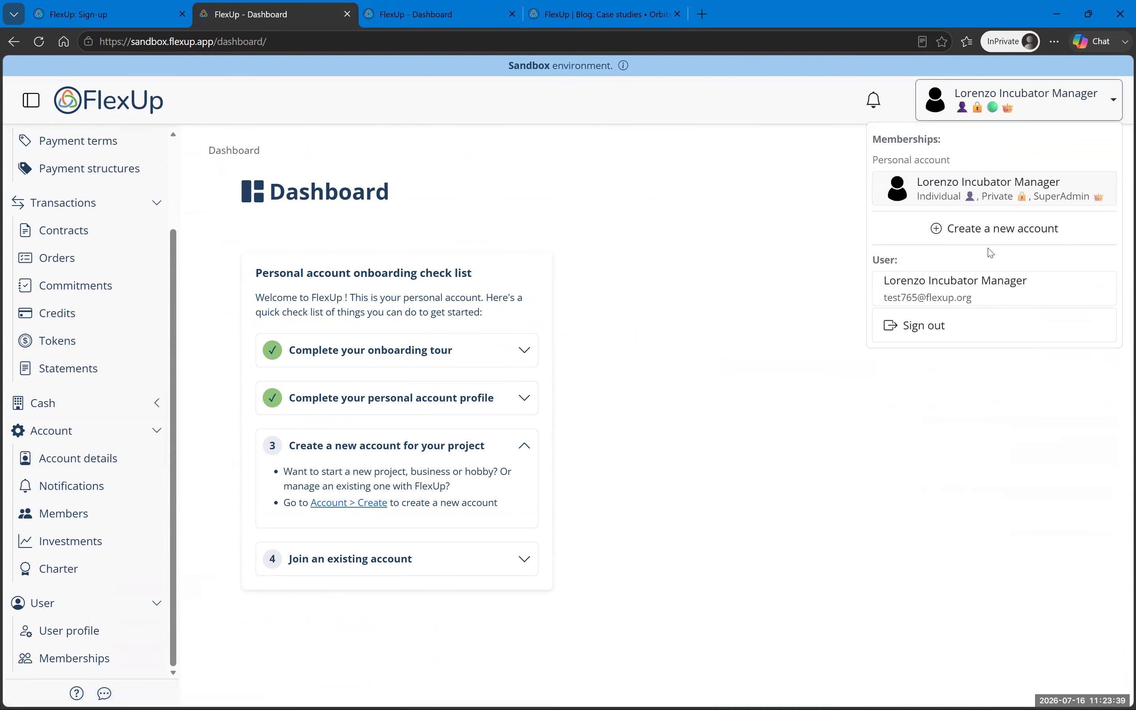
pyautogui.click(986, 236)
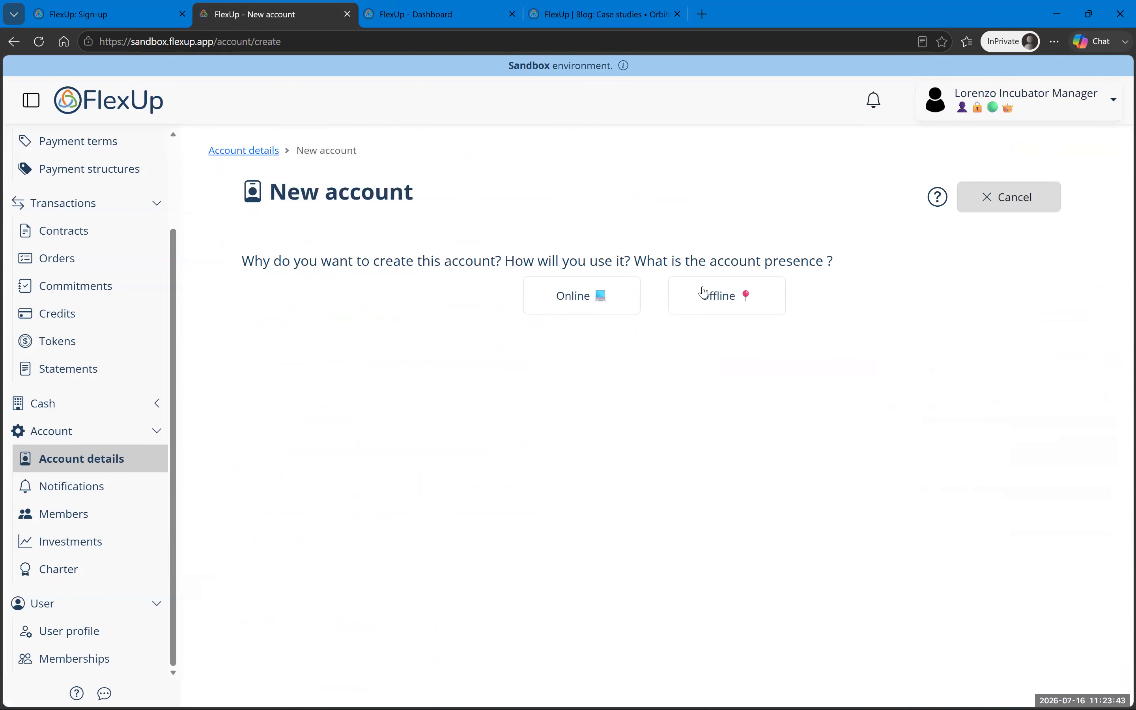
# Step: Set the new account's presence to Online and try the Legal entity, Subaccount and Grouping types
pyautogui.click(583, 300)
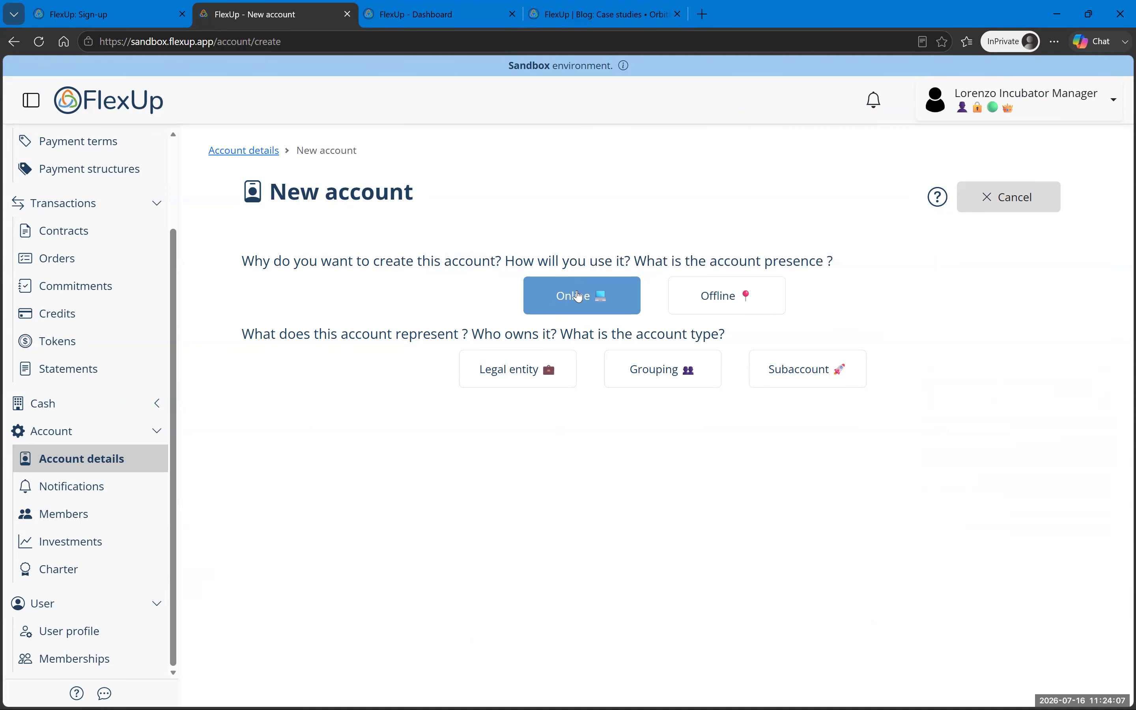
pyautogui.click(521, 377)
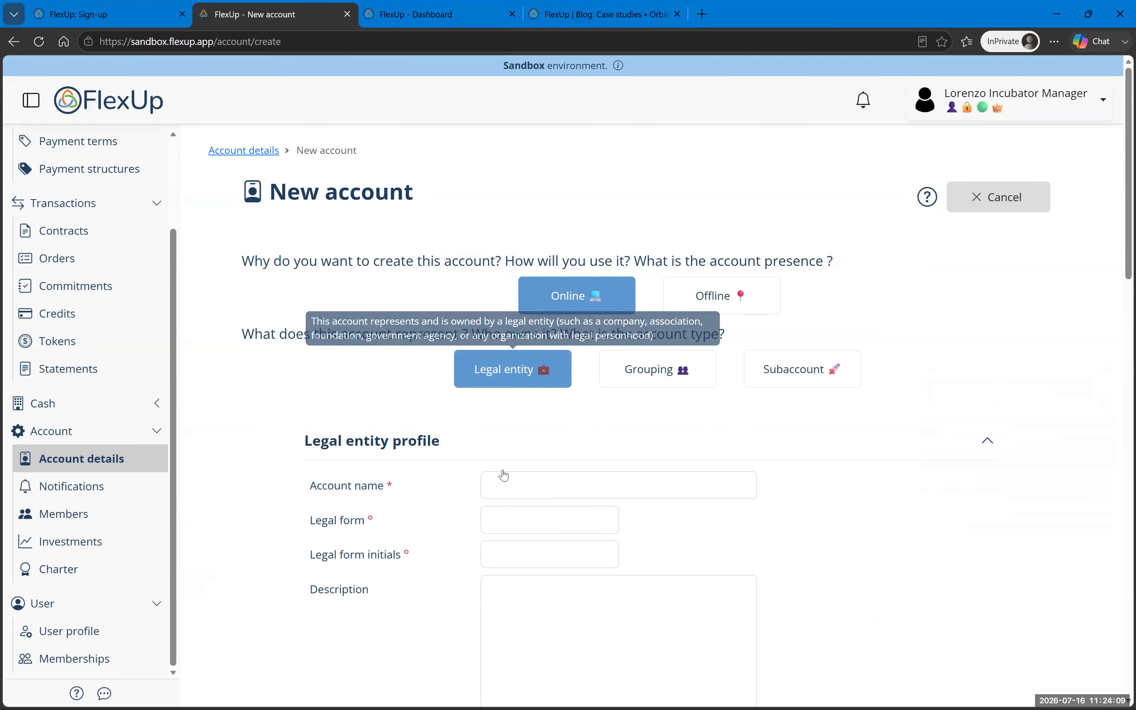
pyautogui.scroll(-3, 536, 396)
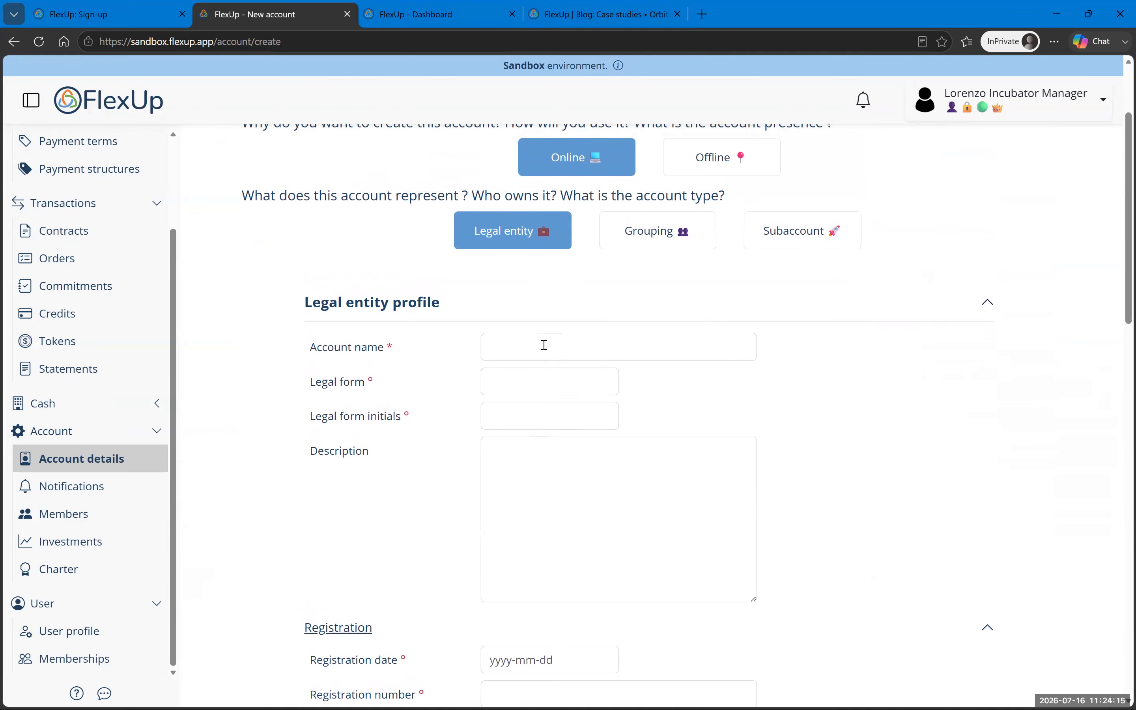
pyautogui.click(809, 244)
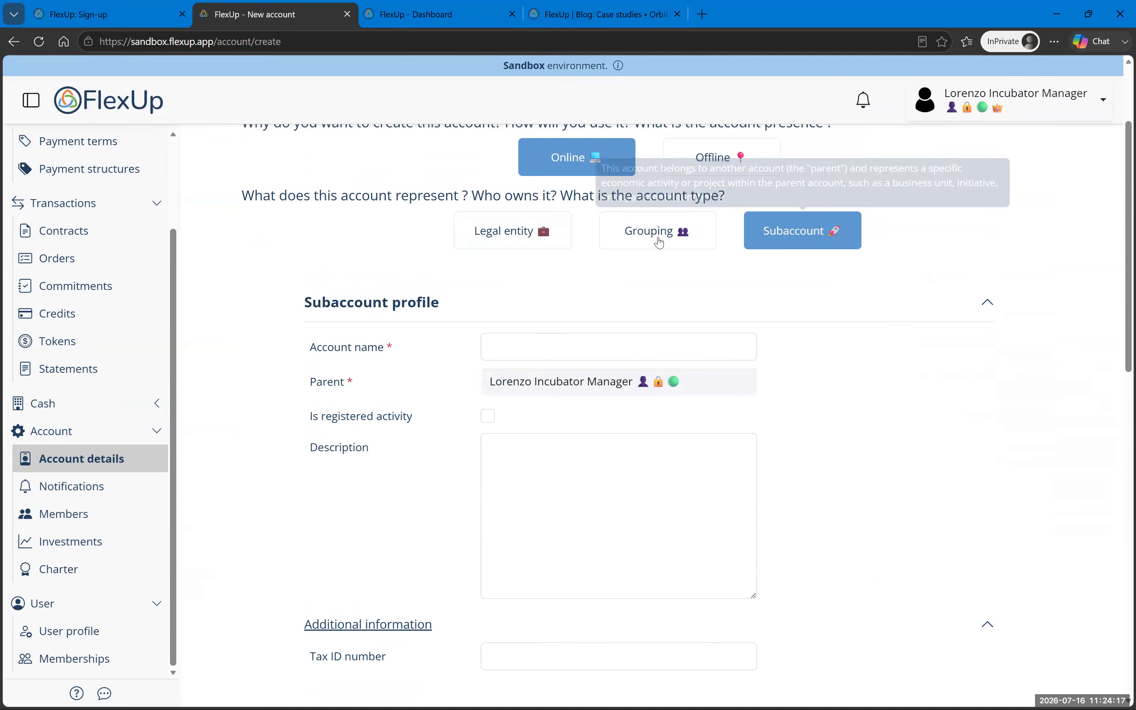
pyautogui.click(630, 244)
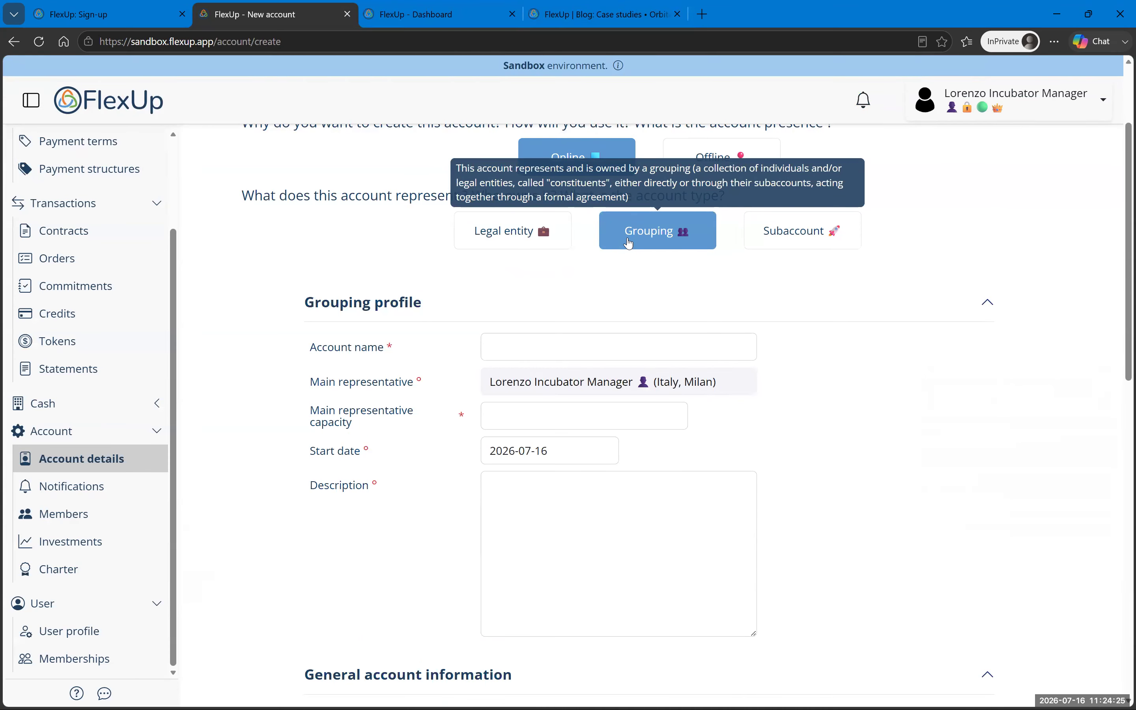
# Step: Switch back to Legal entity and enter the account name Nova Labs Incubator
pyautogui.click(495, 238)
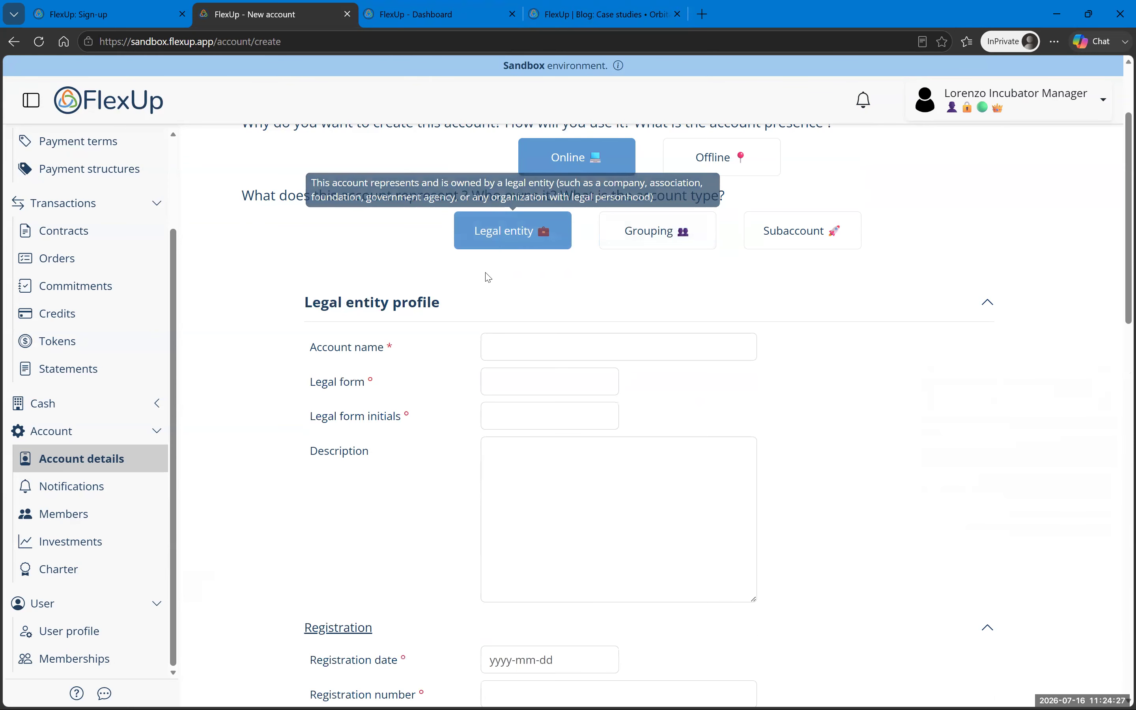
pyautogui.click(553, 339)
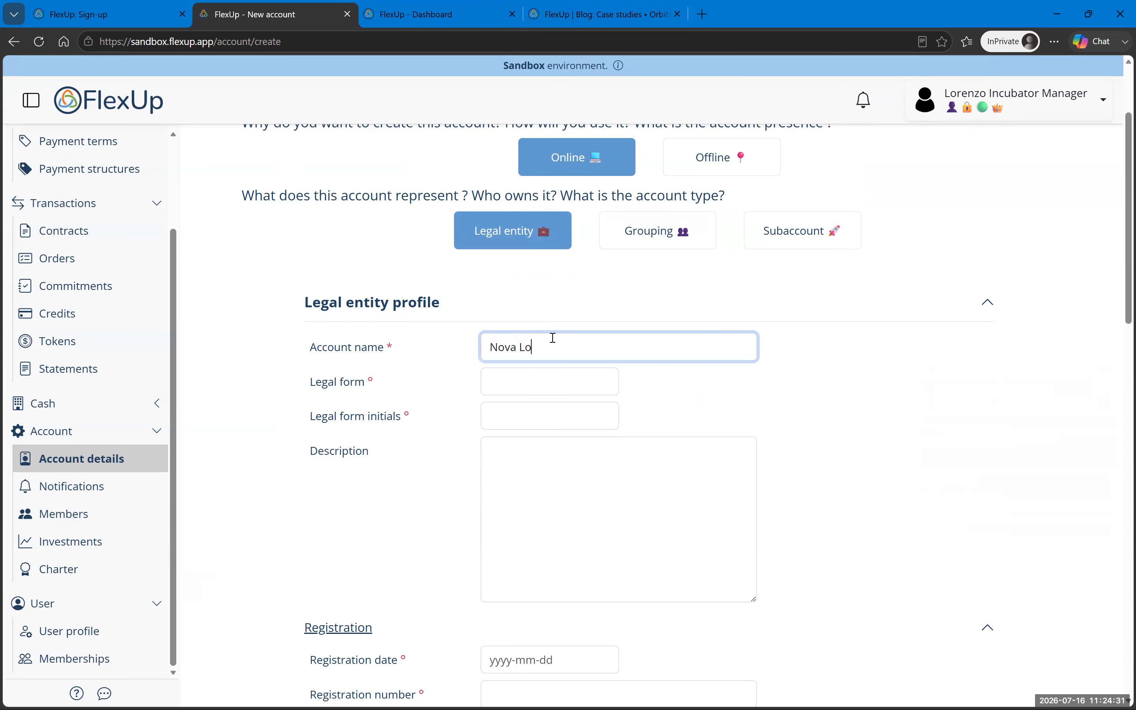
pyautogui.write('Nova Labs Incubator')
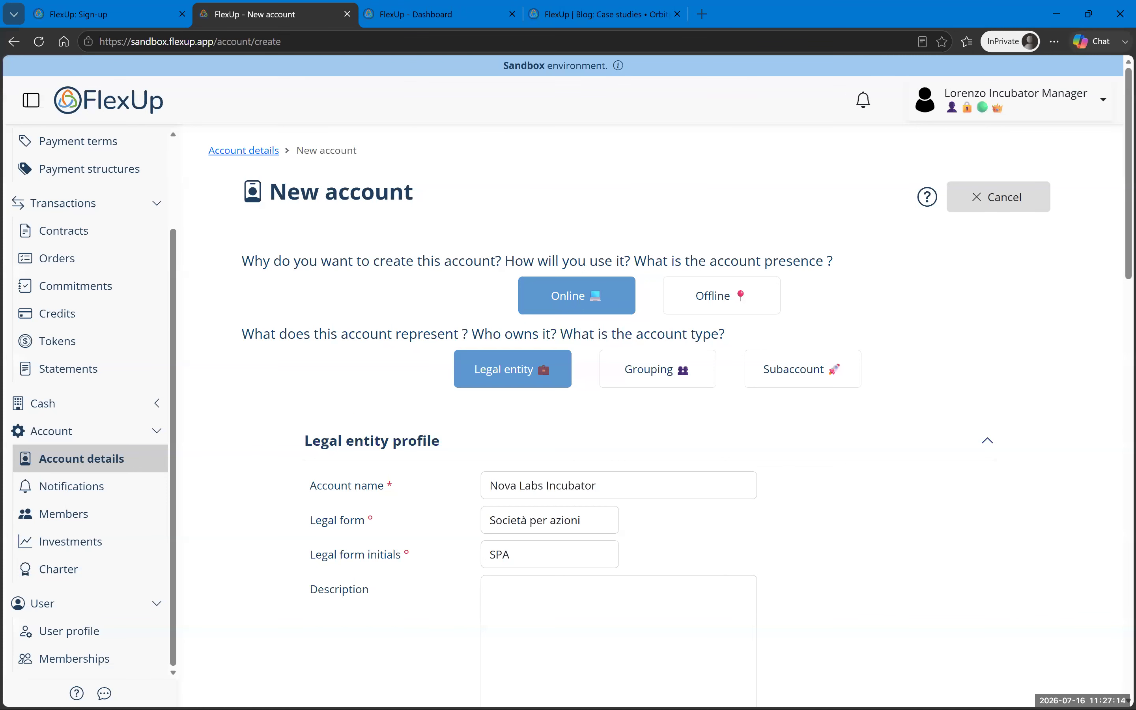
pyautogui.scroll(-1, 601, 411)
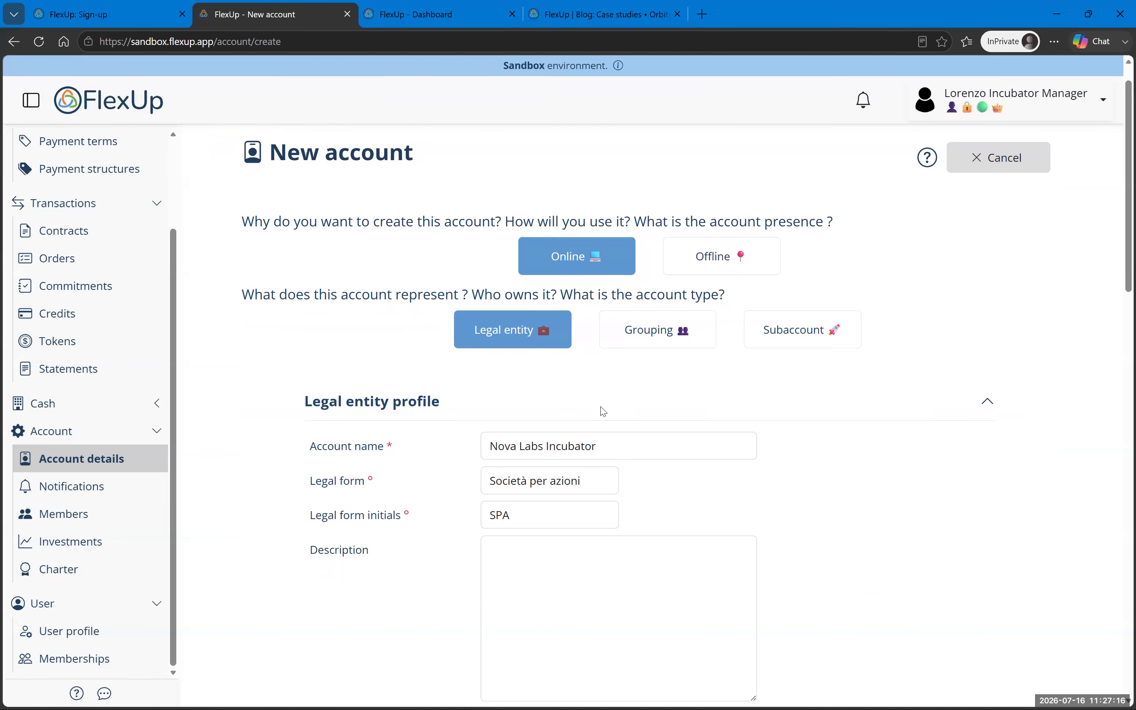
pyautogui.scroll(-2, 519, 424)
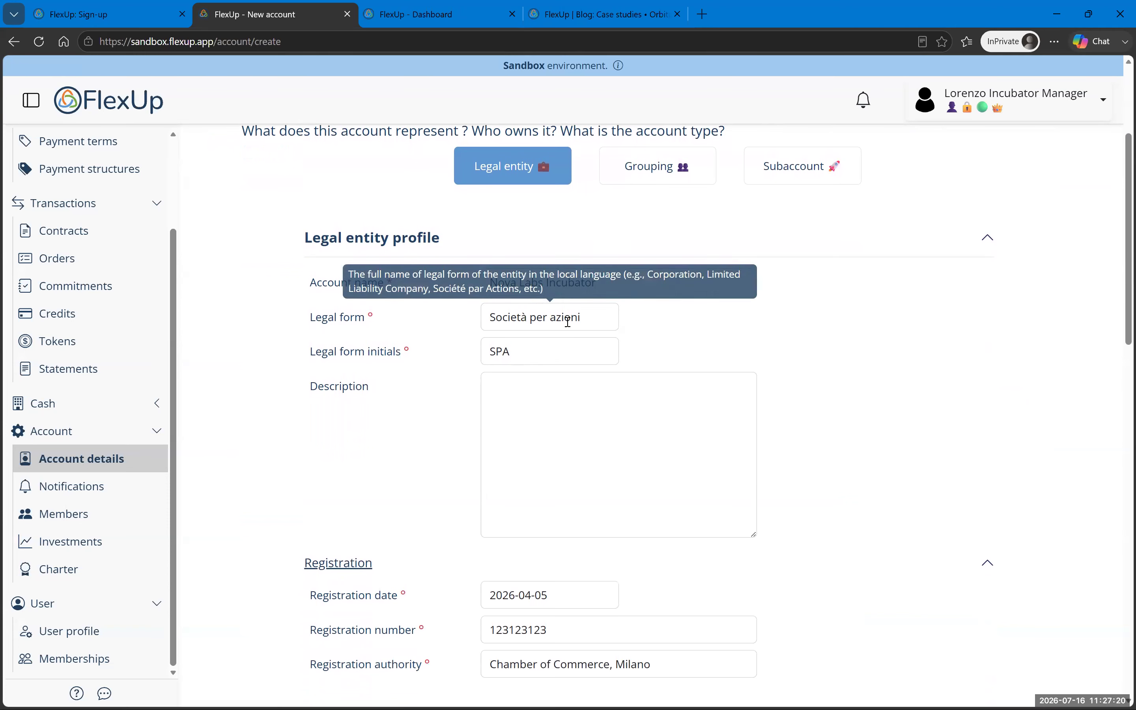
pyautogui.scroll(-3, 580, 383)
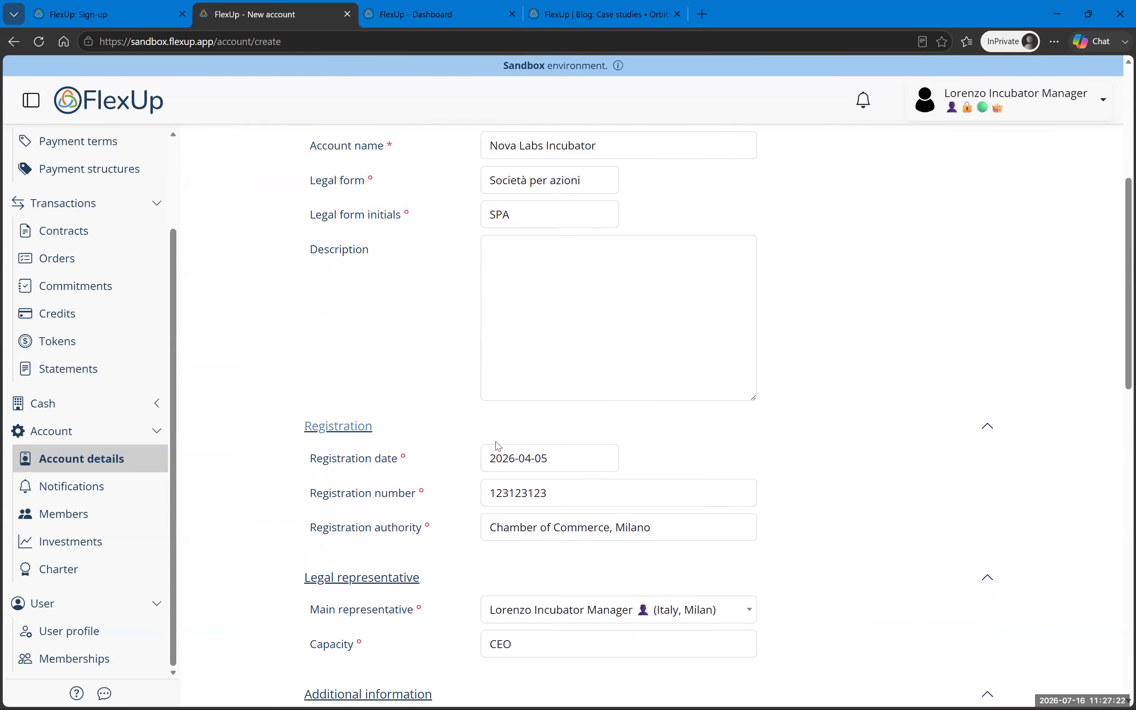
pyautogui.scroll(-2, 520, 454)
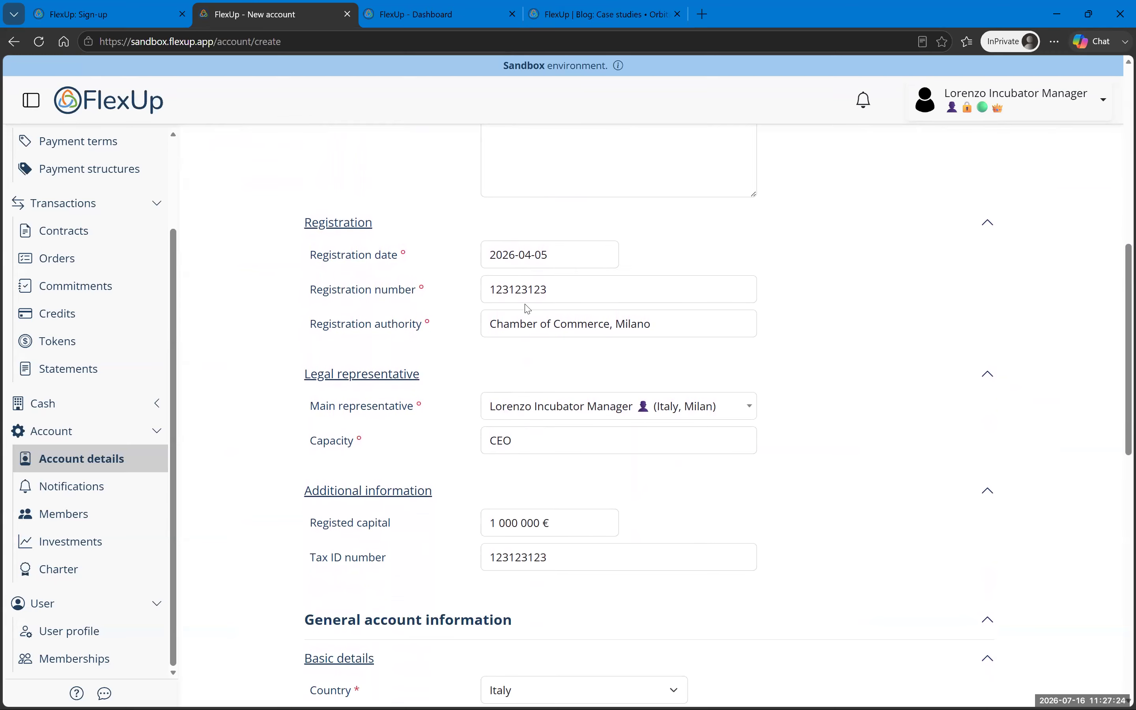
# Step: Change the registration date's year digit to 4 and replace the CEO capacity with 'Ammini'
pyautogui.click(515, 256)
pyautogui.moveTo(510, 254); pyautogui.dragTo(516, 255)
pyautogui.write('4')
pyautogui.click(898, 326)
pyautogui.scroll(-1, 518, 411)
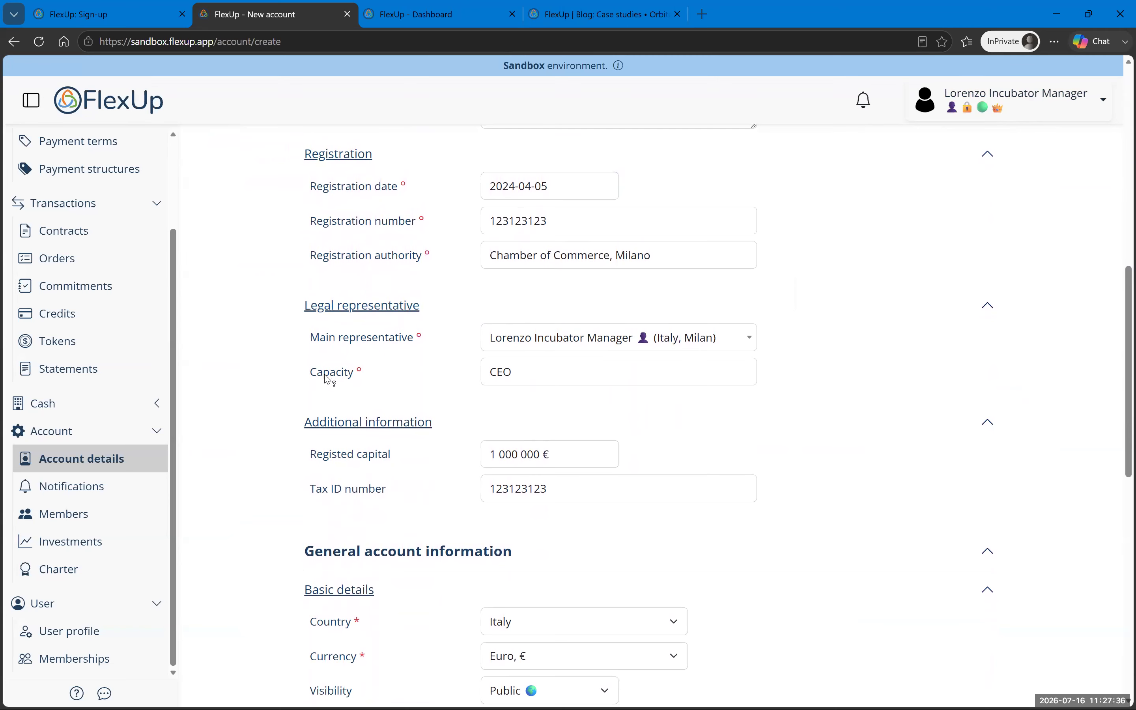
pyautogui.moveTo(525, 371); pyautogui.dragTo(475, 370)
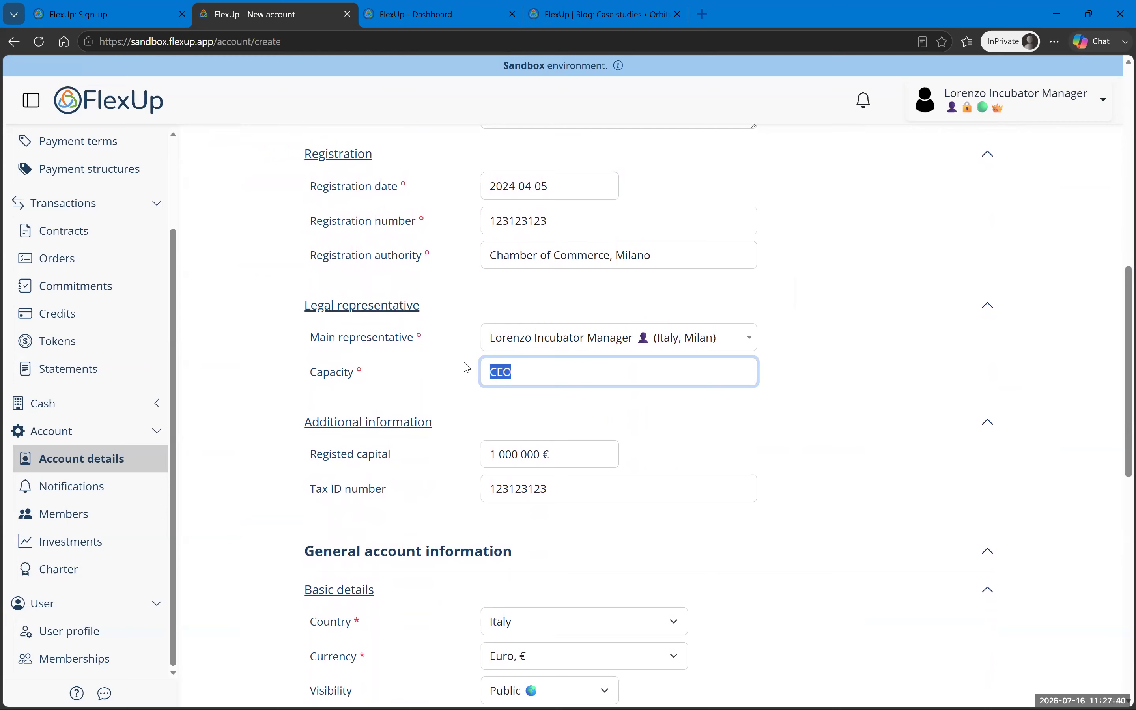
pyautogui.write('Amministratore')
pyautogui.click(254, 403)
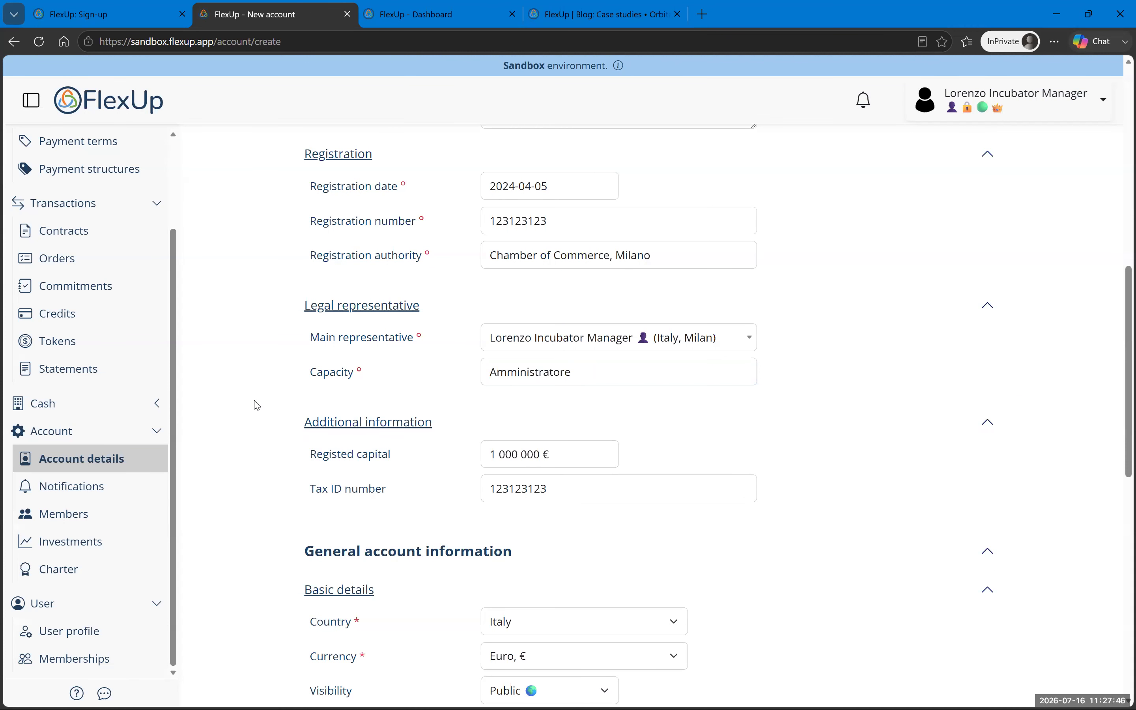
# Step: Save the completed form to create the Nova Labs Incubator account
pyautogui.scroll(-4, 646, 463)
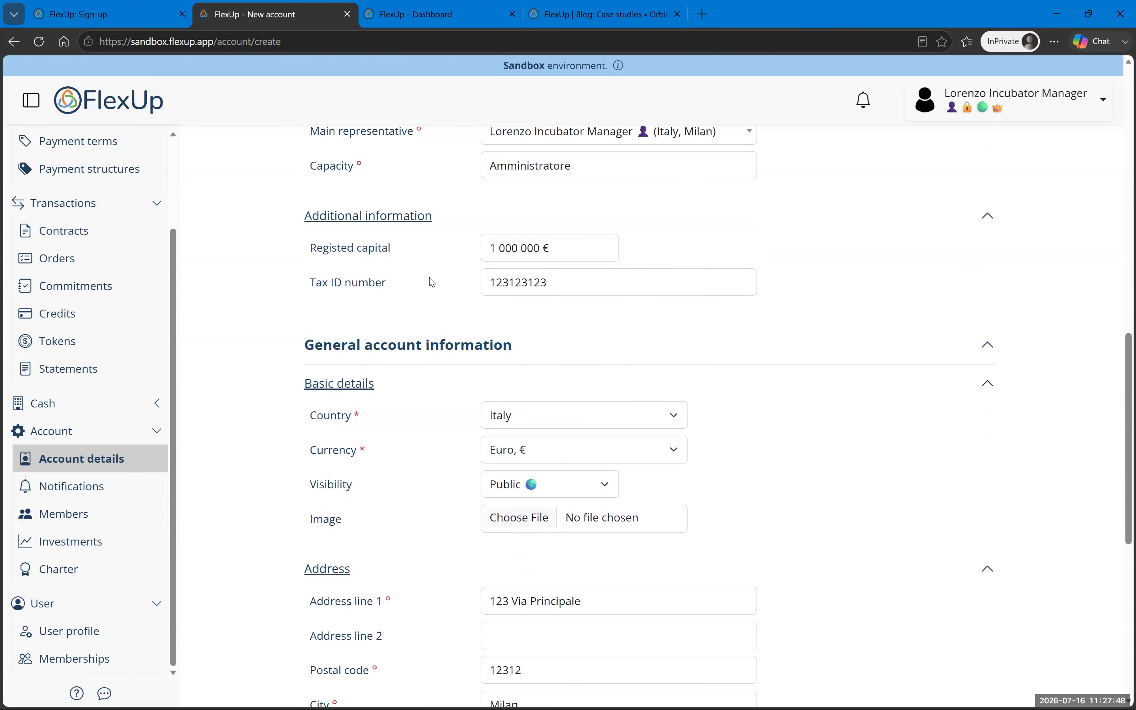
pyautogui.scroll(-1, 431, 282)
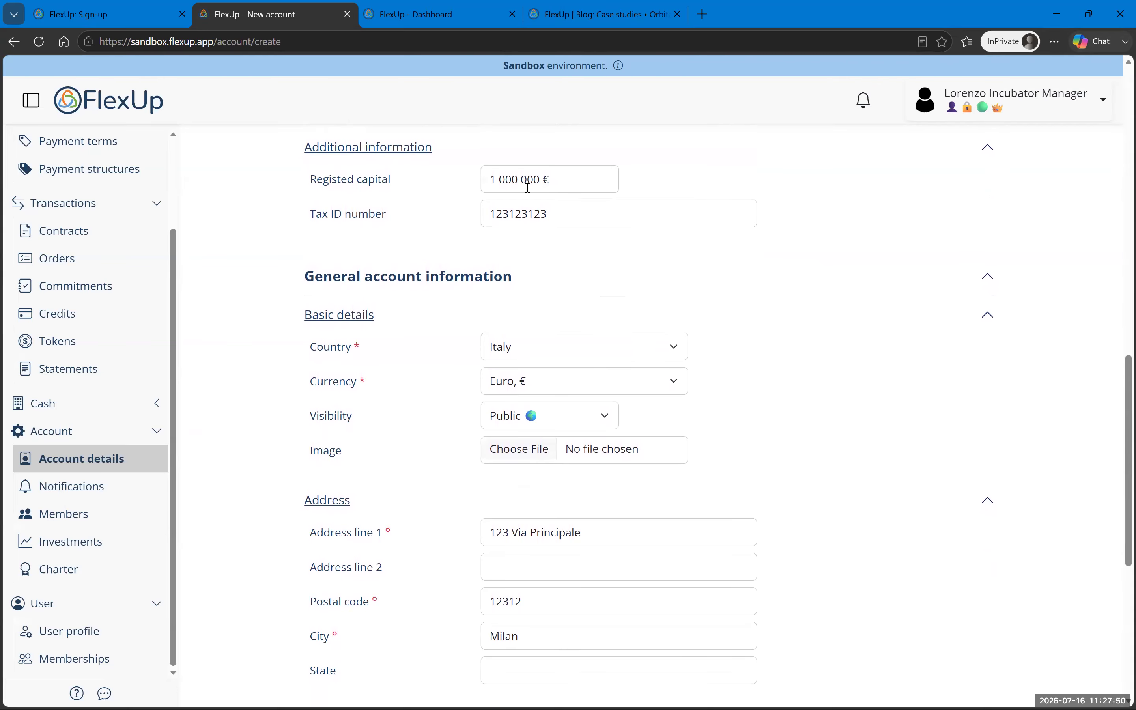
pyautogui.scroll(-6, 557, 322)
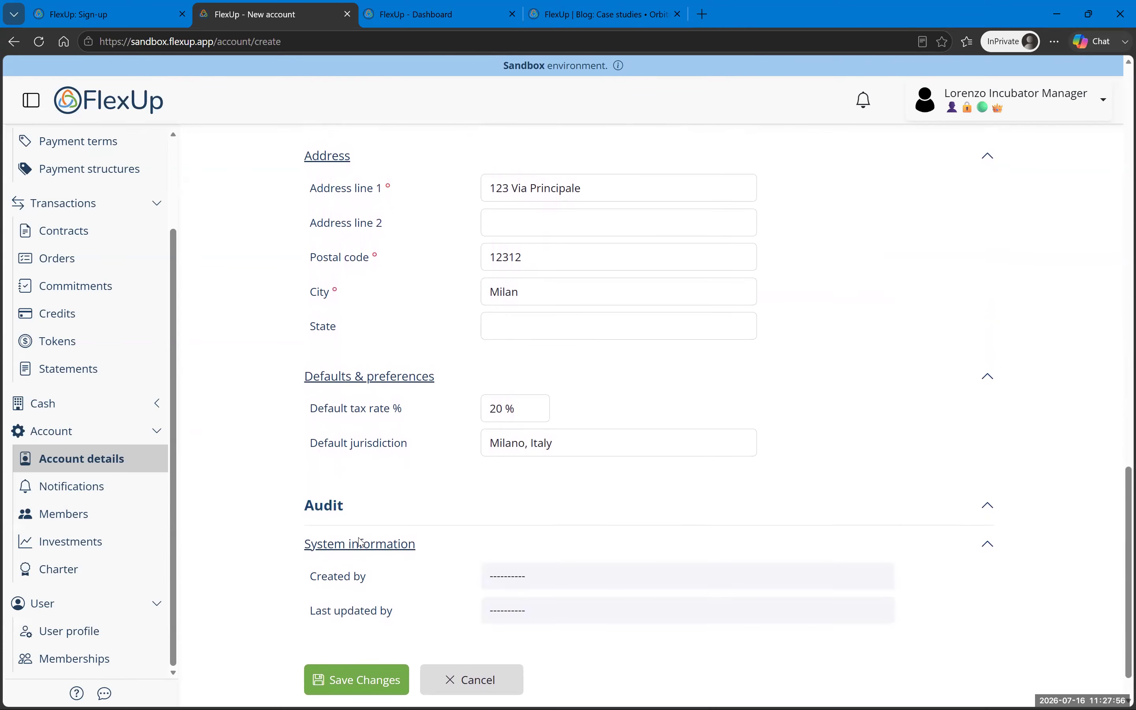
pyautogui.scroll(-1, 376, 634)
pyautogui.click(376, 632)
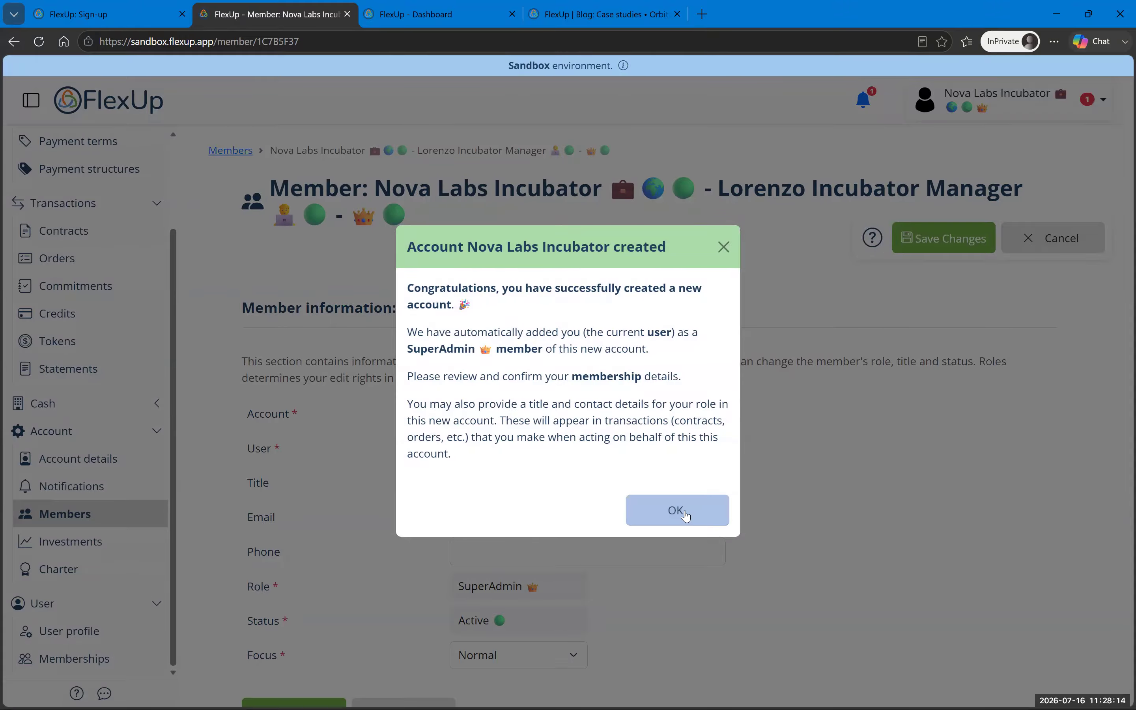
# Step: Dismiss the account-created message and enter title CEO plus the member's work e-mail
pyautogui.click(685, 516)
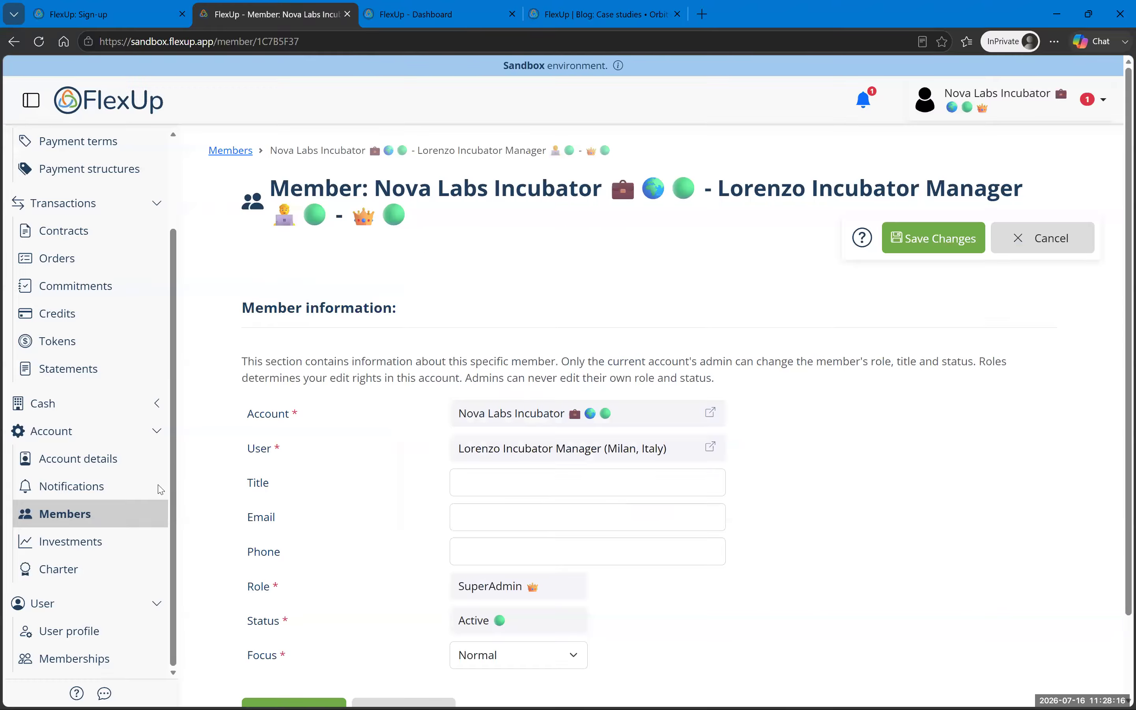
pyautogui.click(543, 484)
pyautogui.write('CEO')
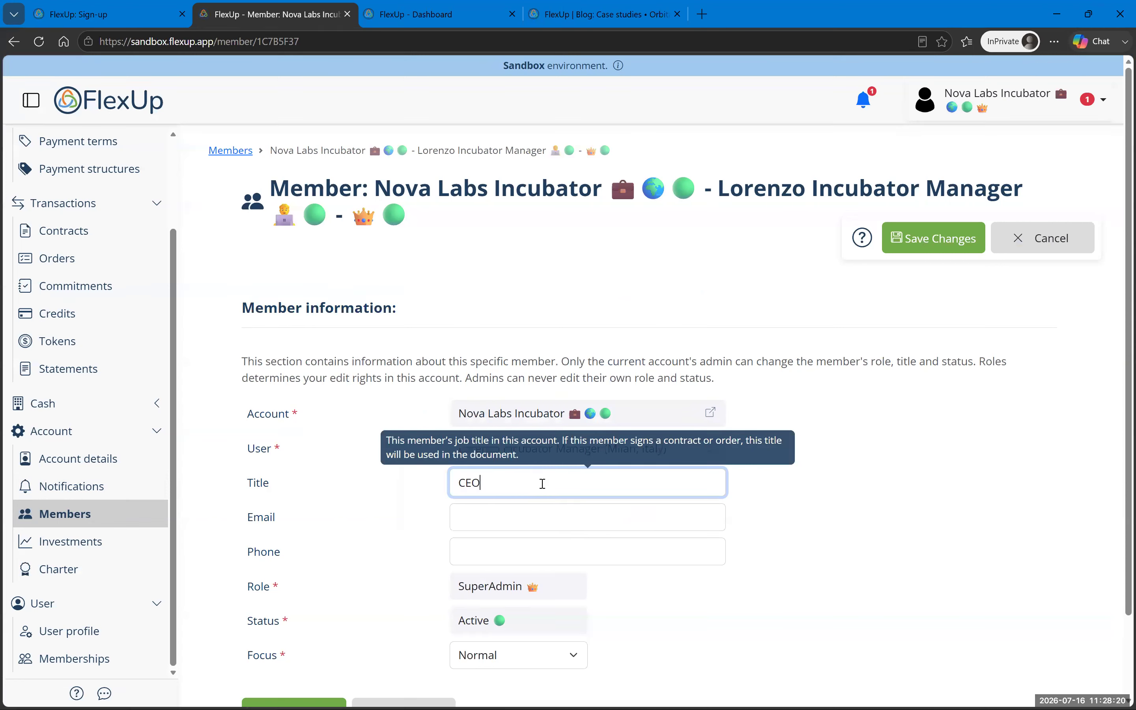
pyautogui.write('a')
pyautogui.press('BackSpace')
pyautogui.press('Tab')
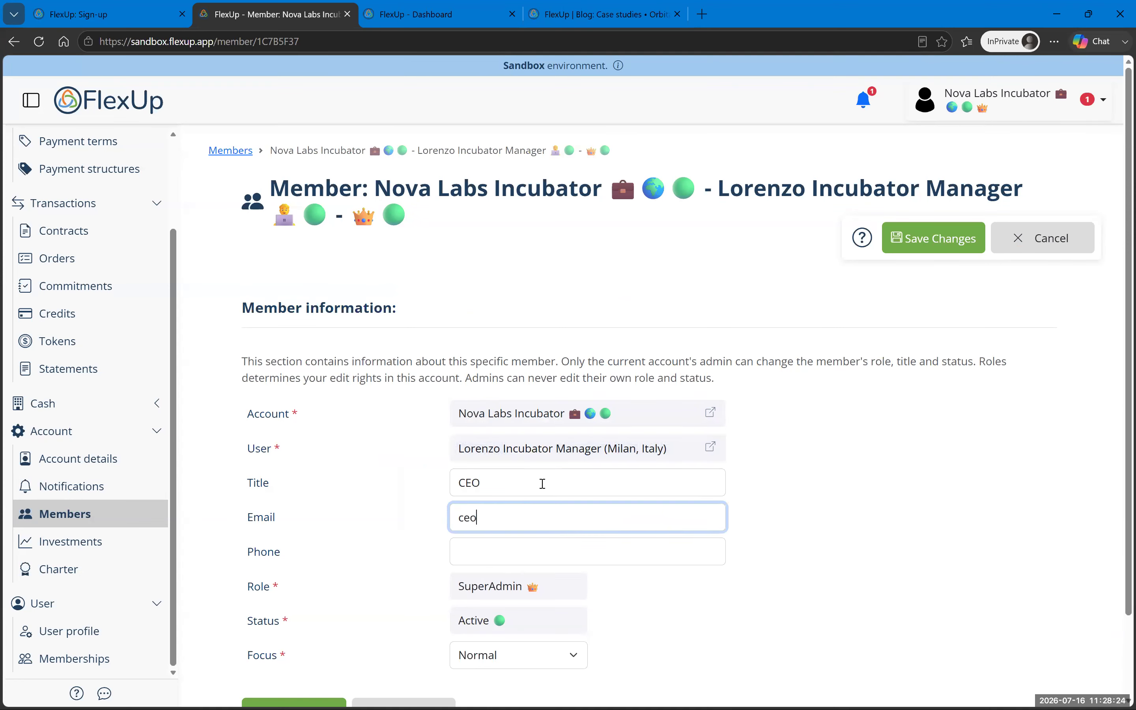
pyautogui.press('Tab')
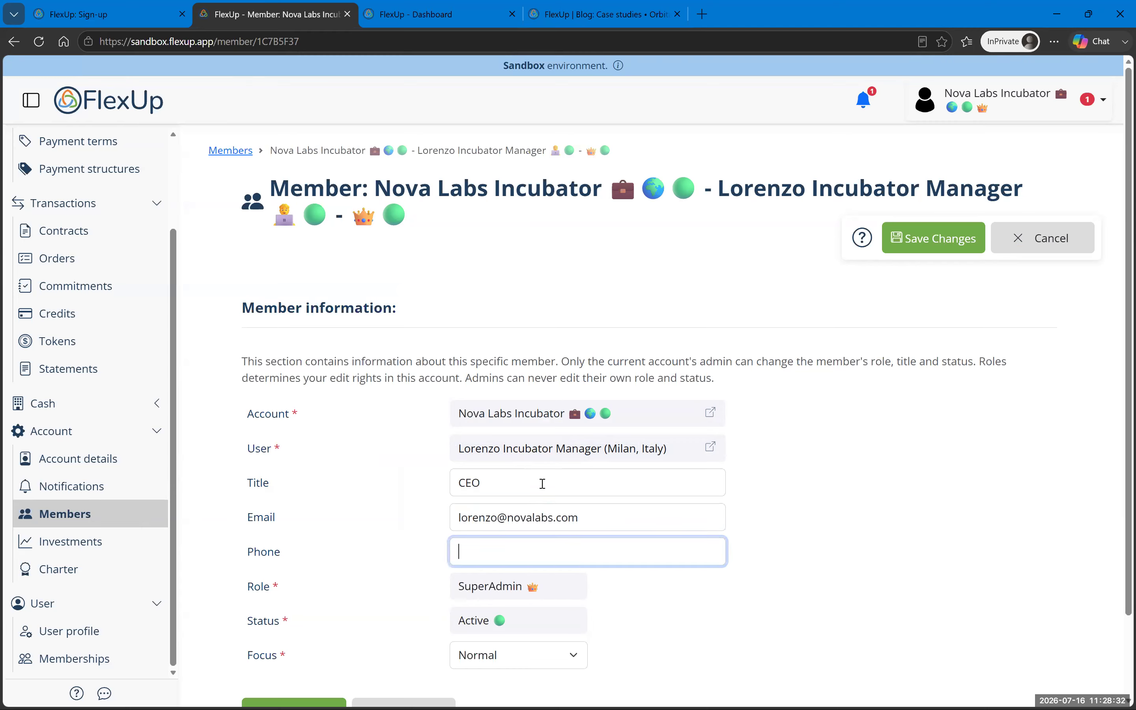
# Step: Set the membership focus to Starred, save it, and show the Members list
pyautogui.click(532, 663)
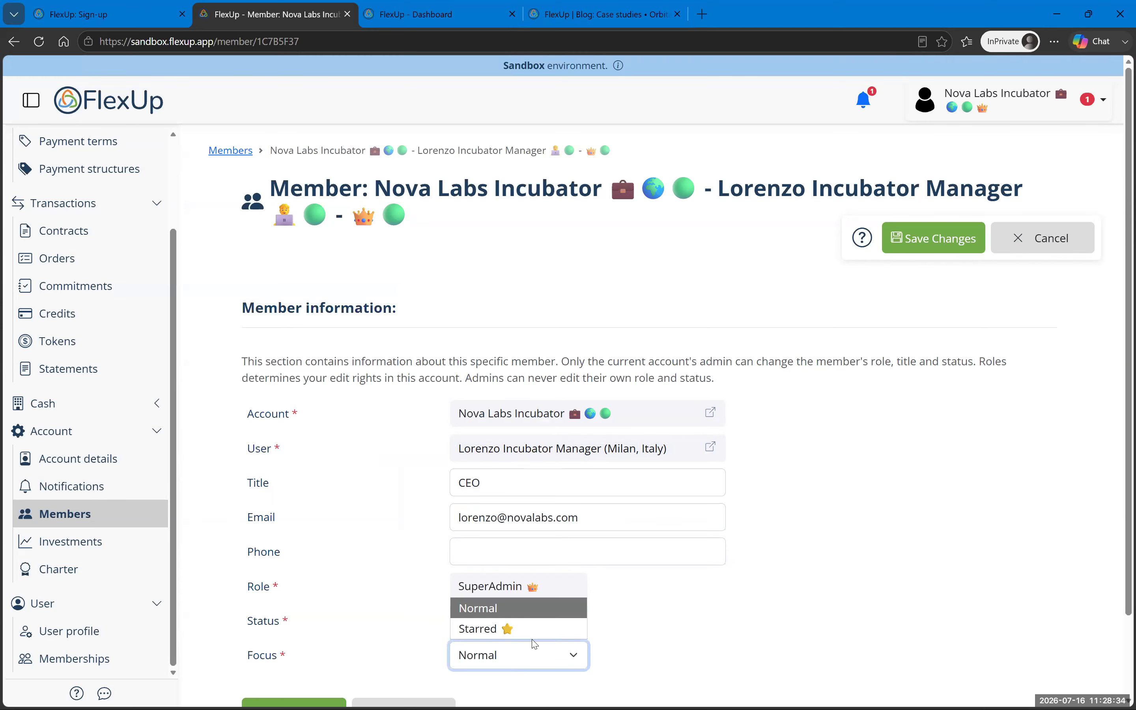
pyautogui.click(531, 629)
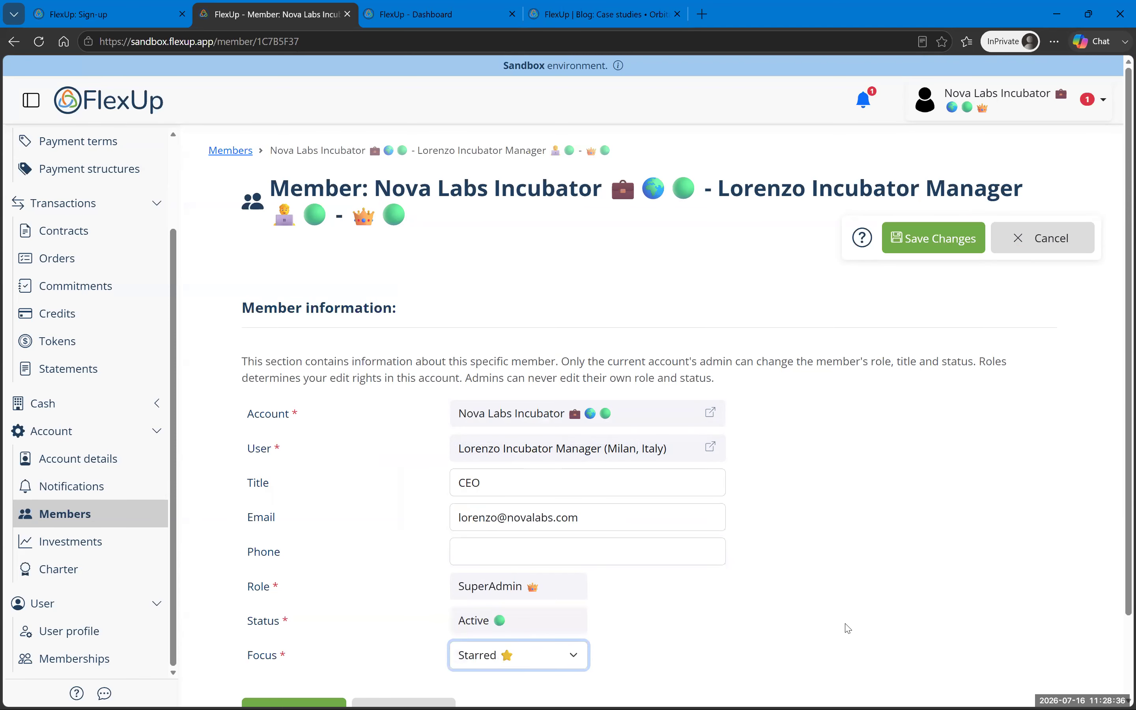
pyautogui.scroll(-2, 845, 627)
pyautogui.click(296, 619)
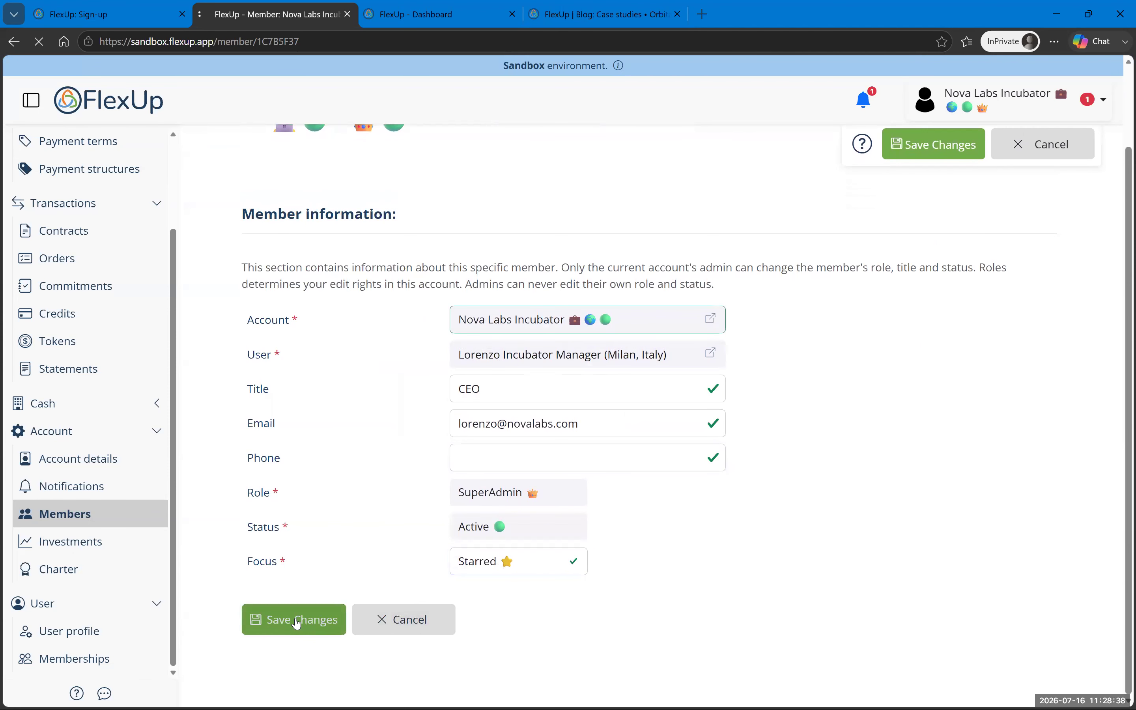
pyautogui.click(128, 516)
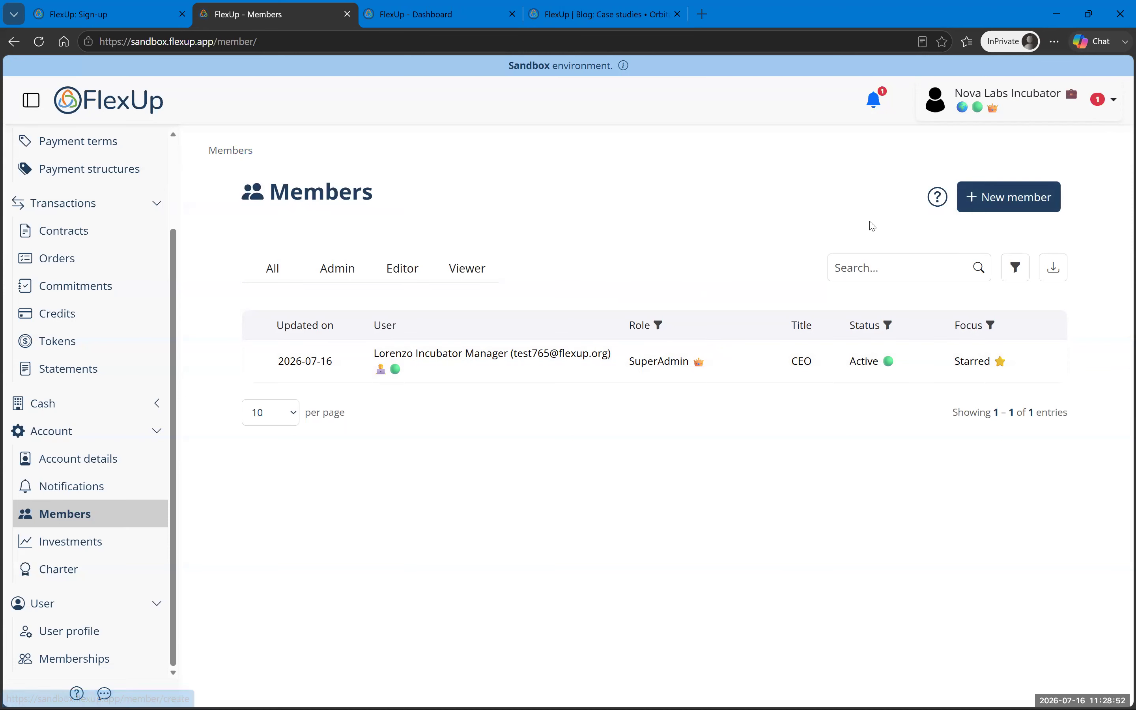
# Step: Invite a user from the list as a new account member and save the invitation
pyautogui.click(998, 207)
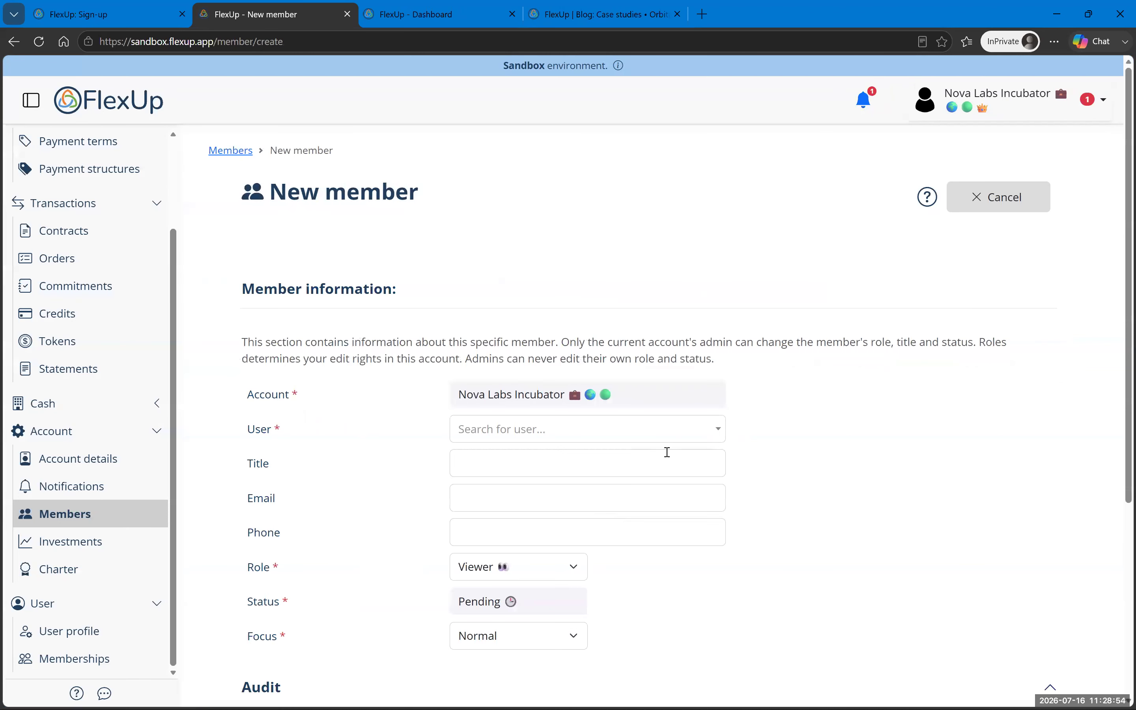
pyautogui.click(522, 436)
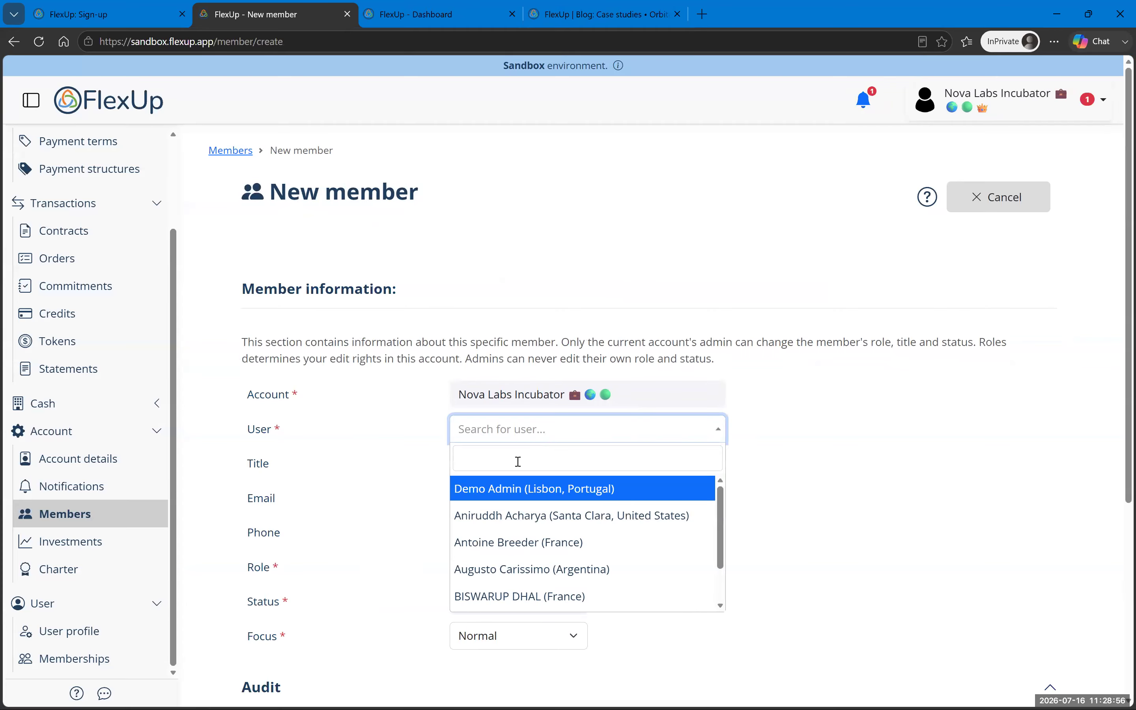
pyautogui.write('fab')
pyautogui.hotkey('ctrl', 'a')
pyautogui.press('BackSpace')
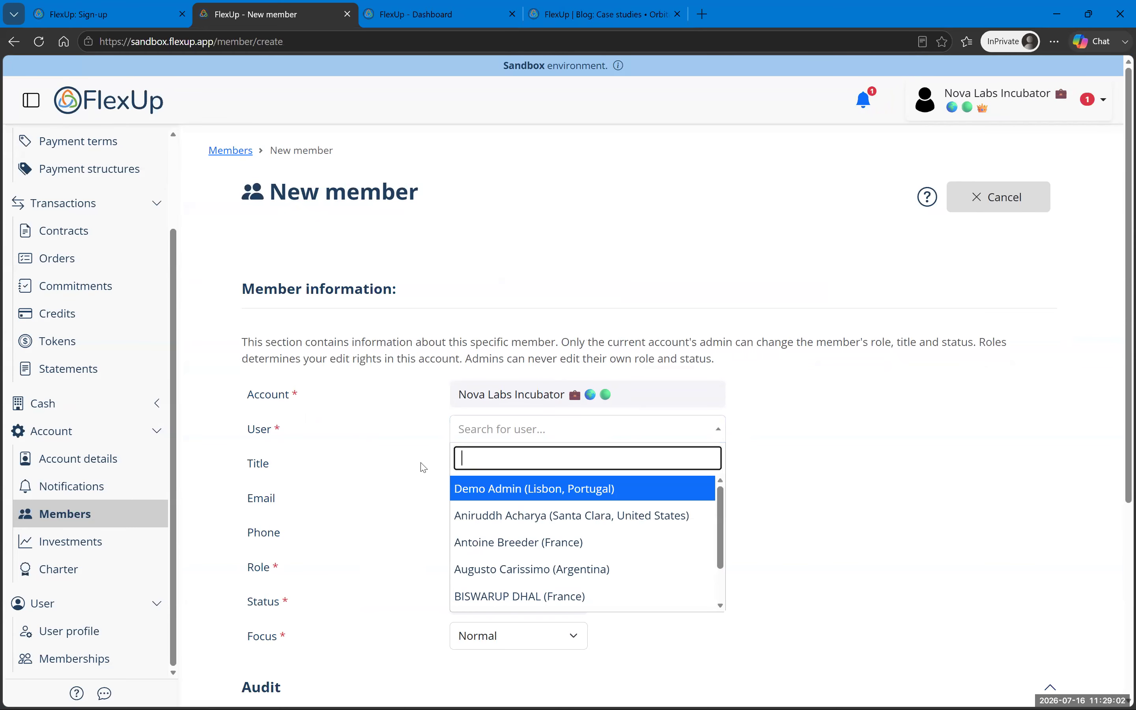
pyautogui.click(528, 570)
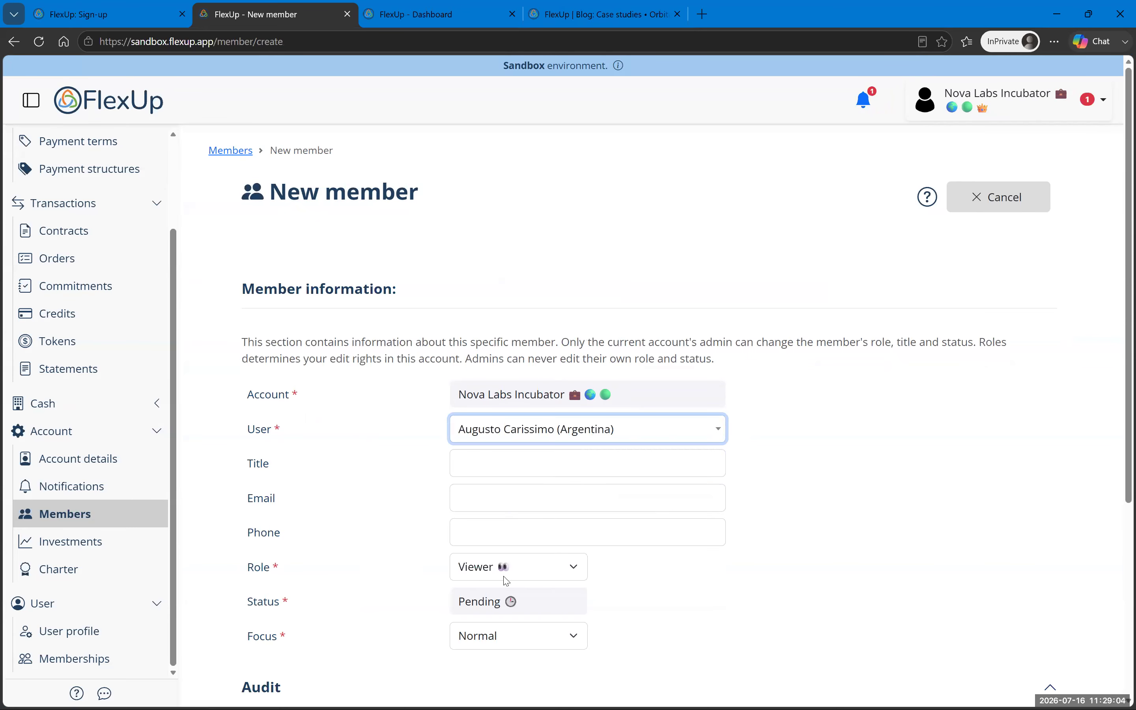
pyautogui.scroll(-5, 317, 588)
pyautogui.click(292, 603)
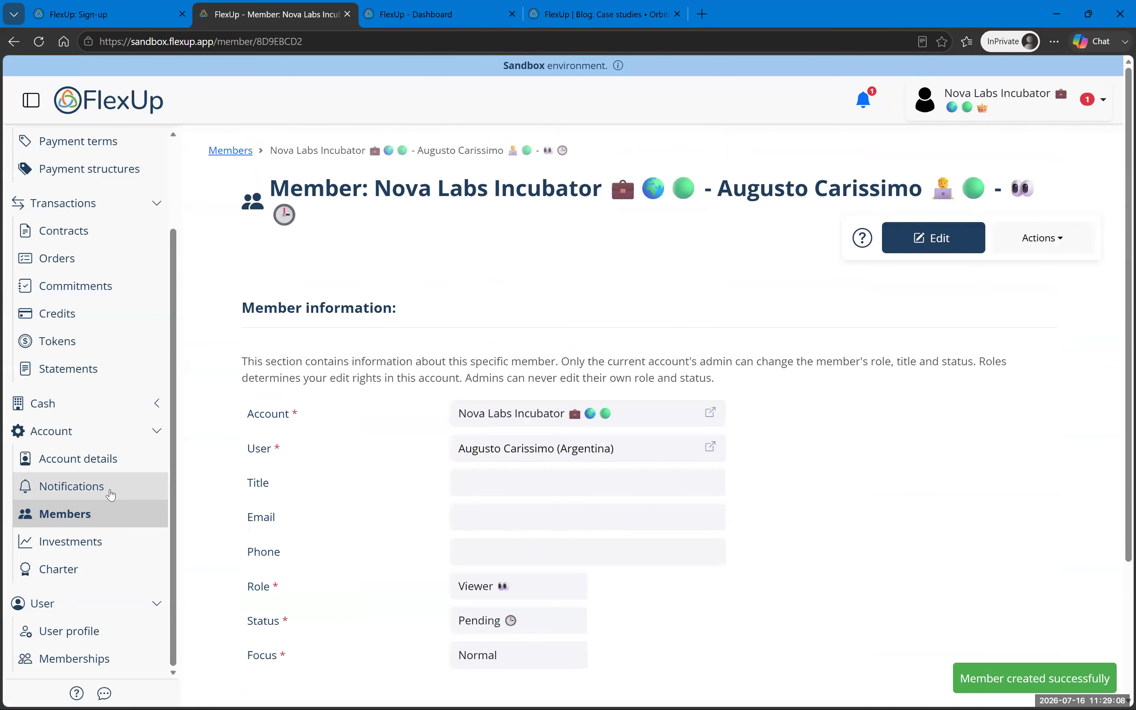
# Step: Retract the pending member's invitation from the Members list and confirm it
pyautogui.click(99, 525)
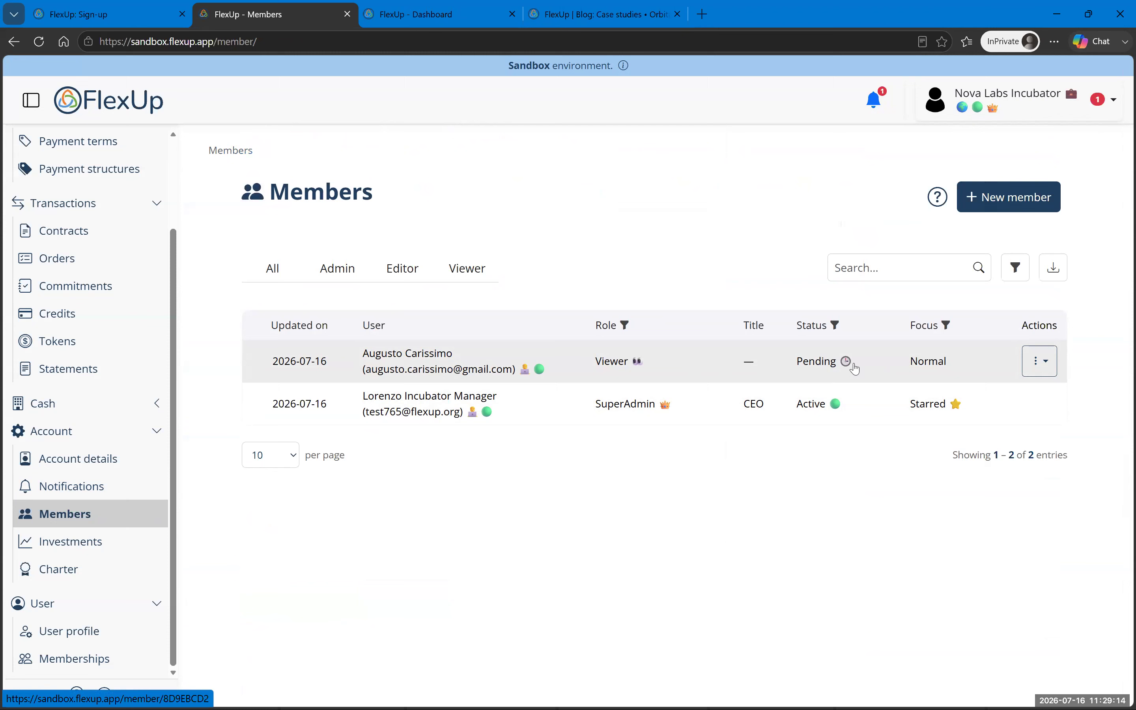
pyautogui.click(1040, 361)
pyautogui.click(1009, 424)
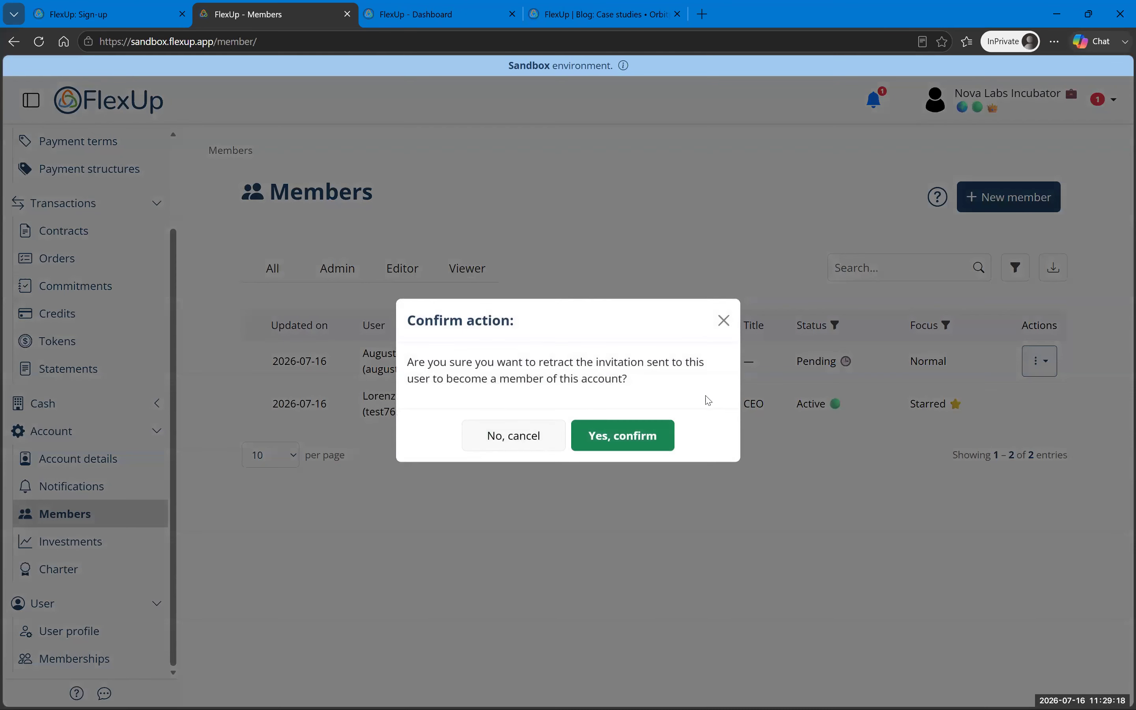
pyautogui.click(610, 436)
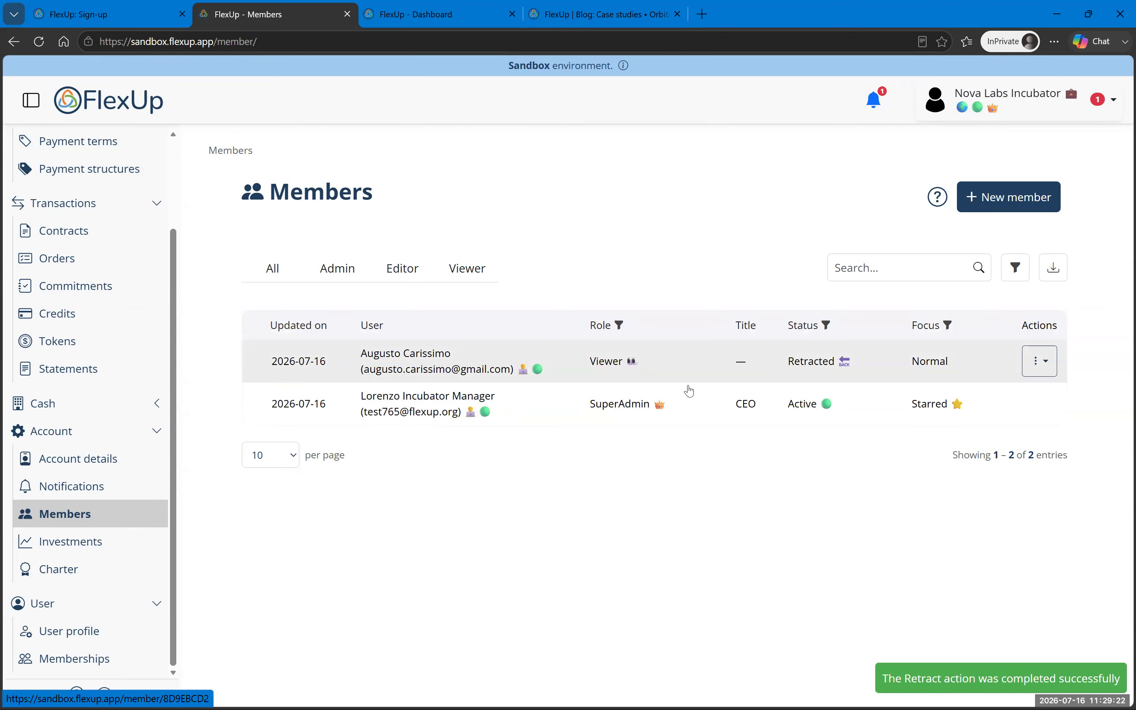
pyautogui.scroll(3, 97, 347)
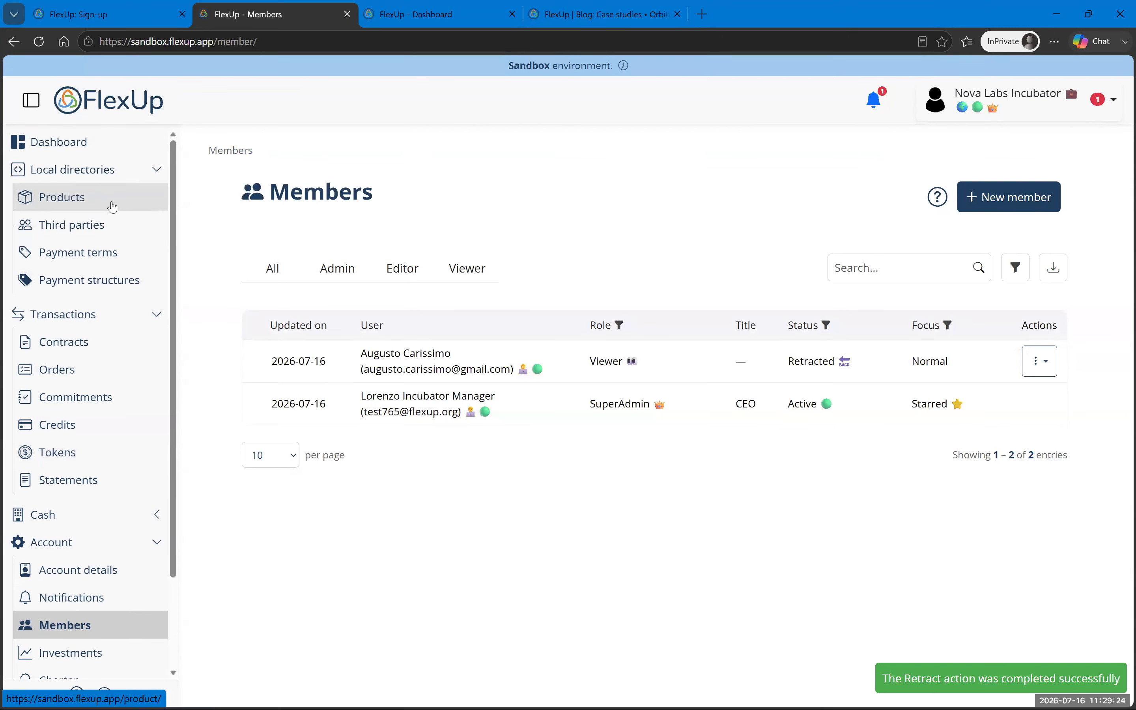
# Step: Review the dashboard's onboarding checklist, dismiss the meeting reminder, and open Contracts
pyautogui.click(91, 149)
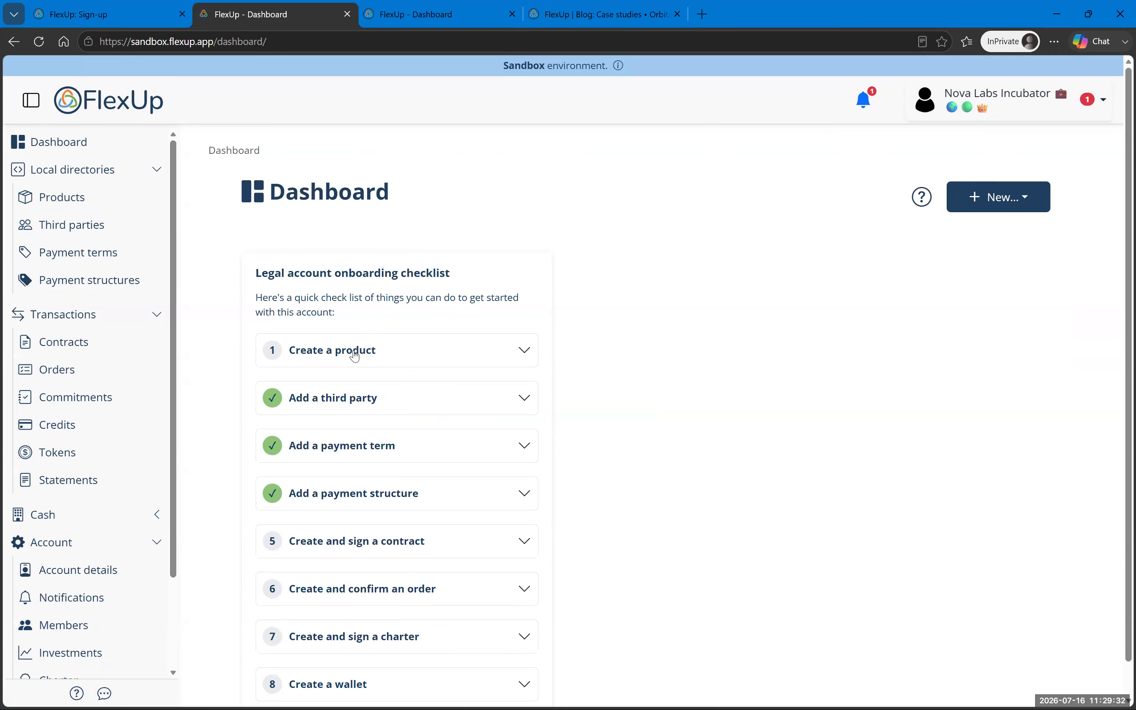
pyautogui.scroll(-1, 565, 345)
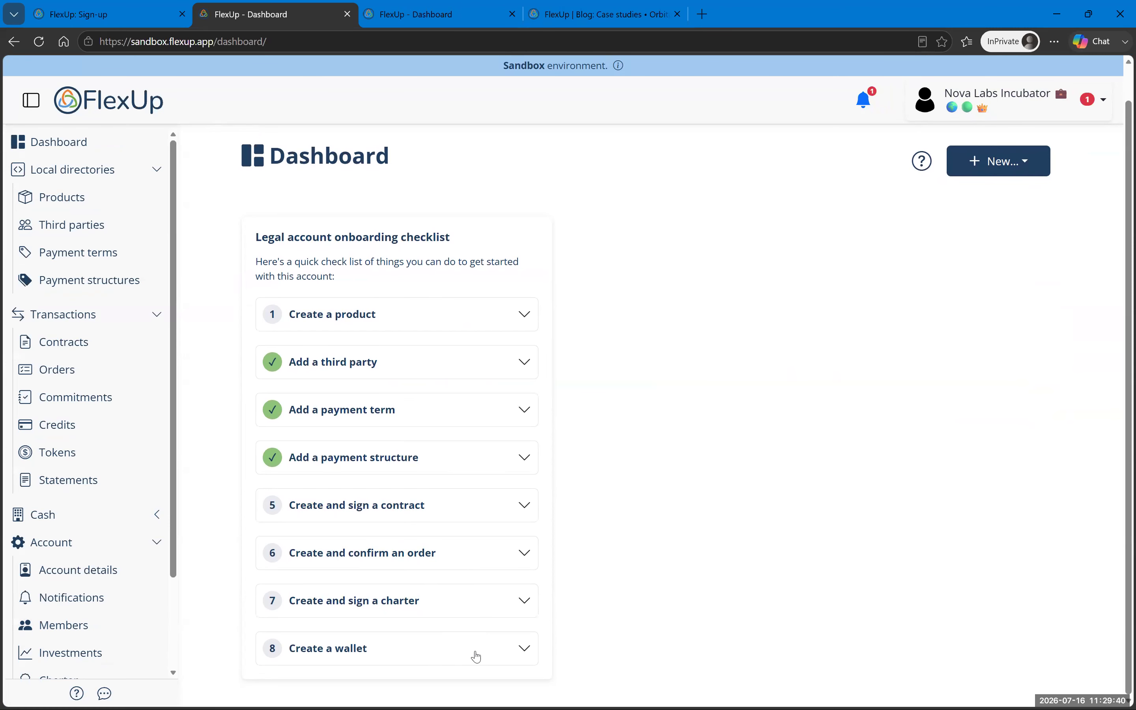
pyautogui.scroll(1, 695, 385)
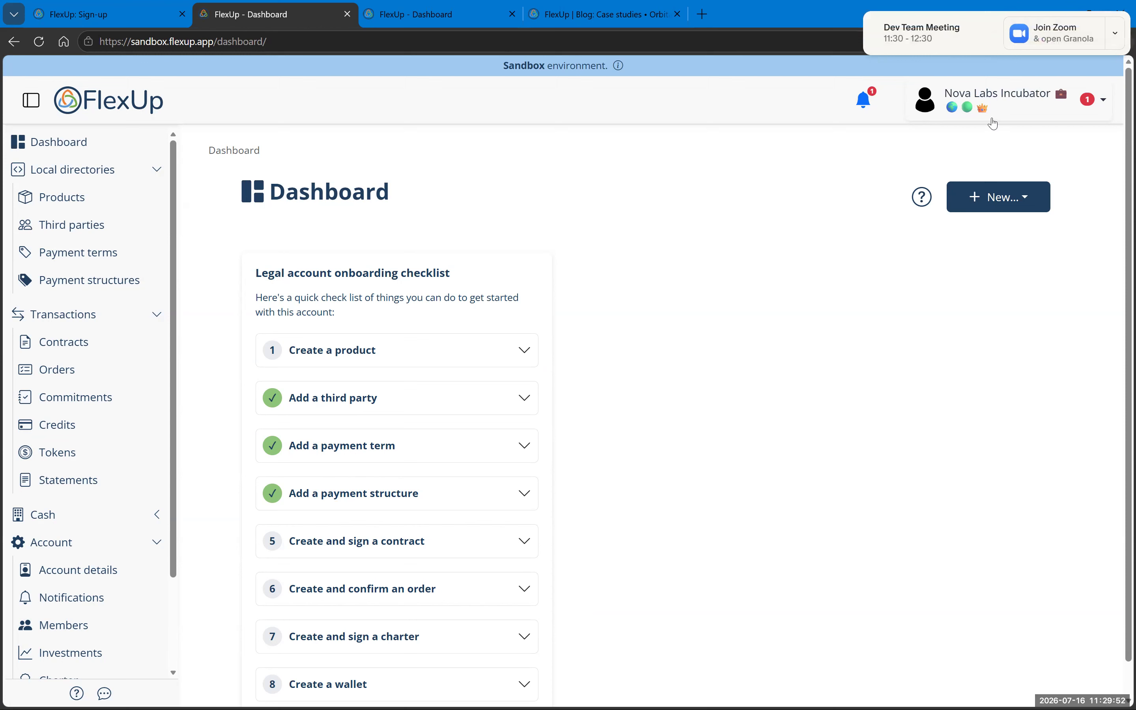
pyautogui.click(864, 13)
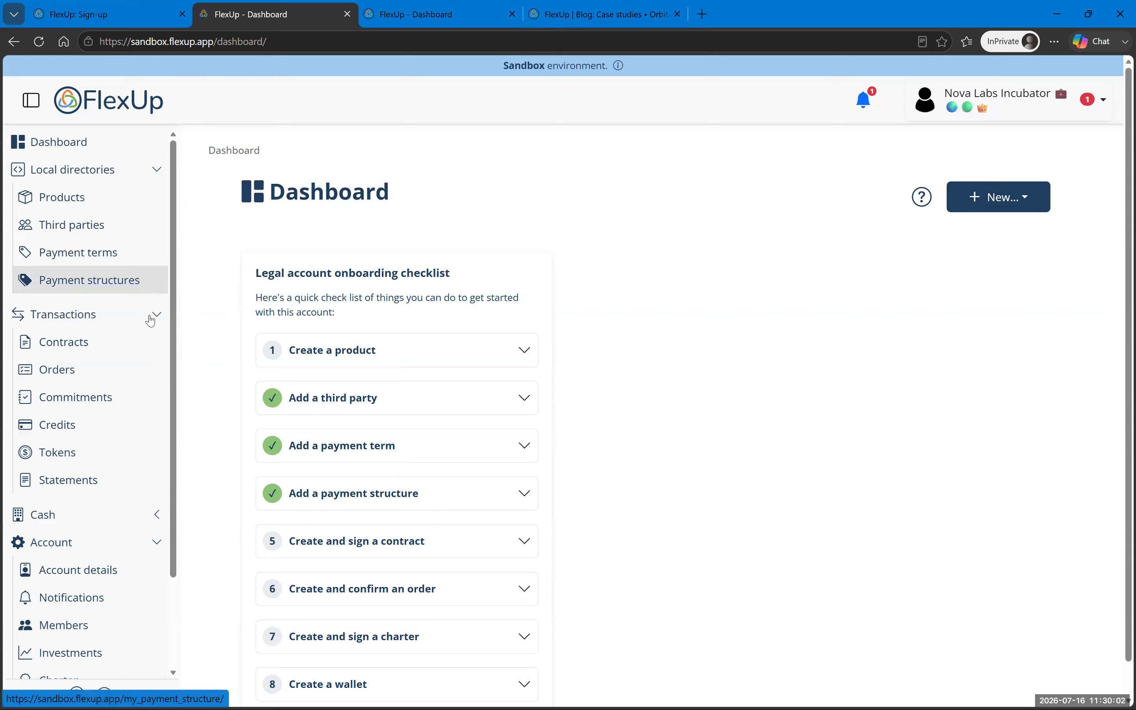
pyautogui.click(109, 352)
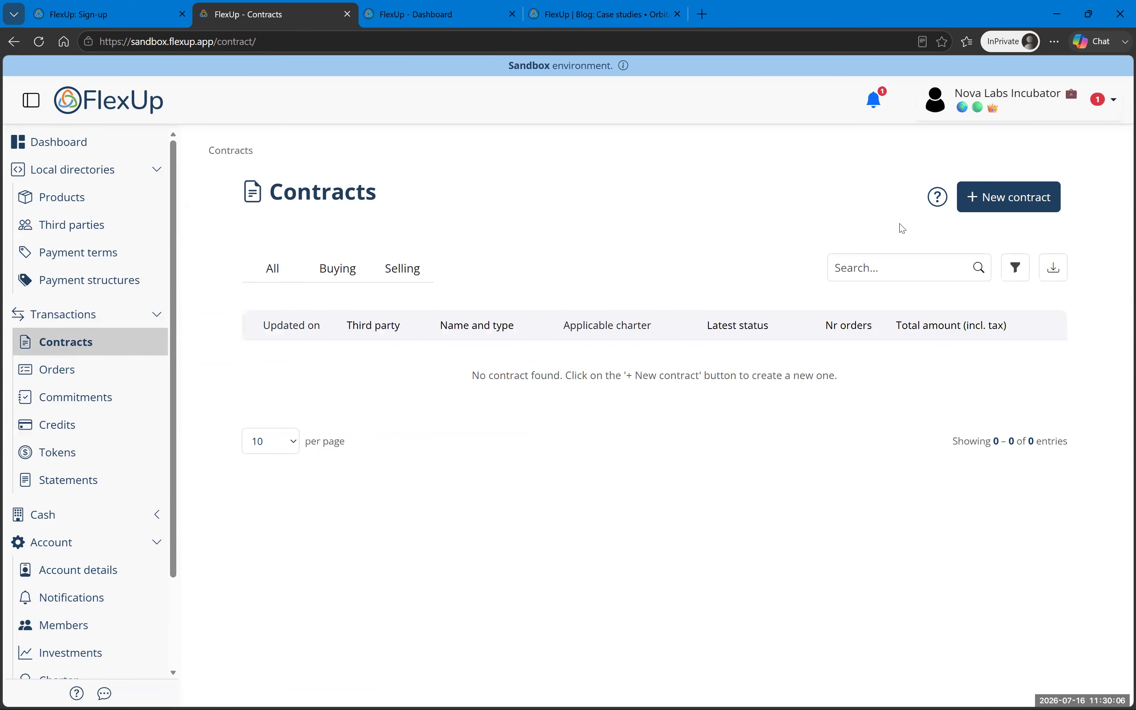
# Step: Start a new euro contract with your own user as supplier and Nova Labs Incubator as client
pyautogui.click(1018, 204)
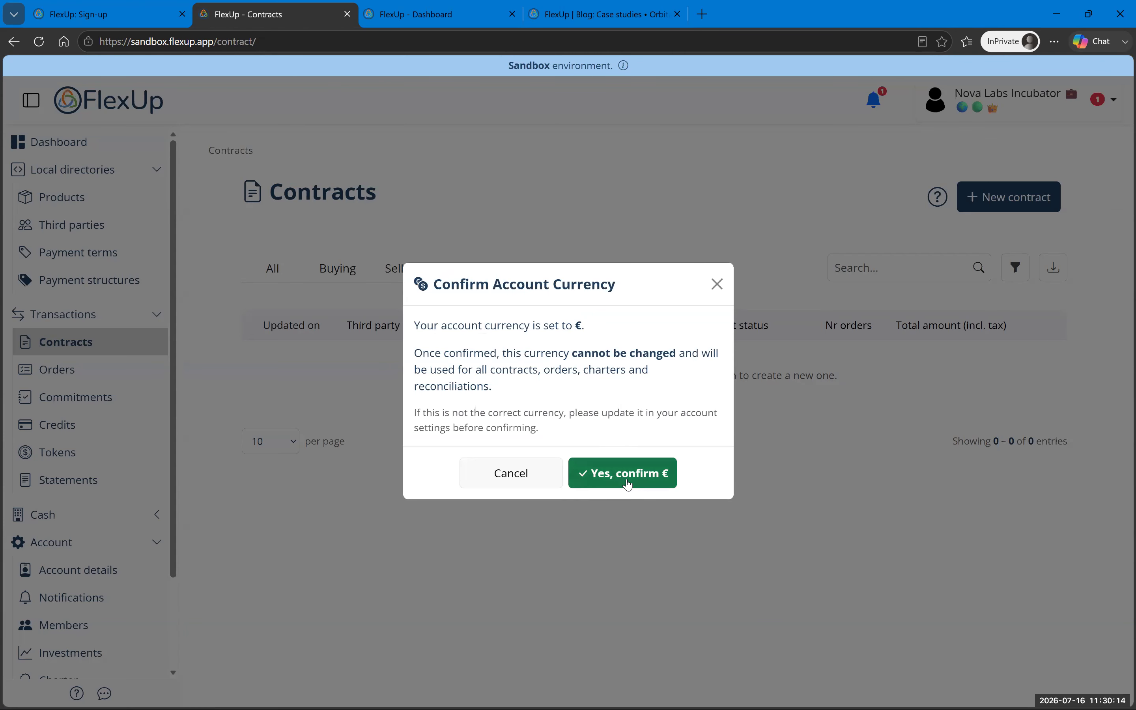
pyautogui.click(628, 483)
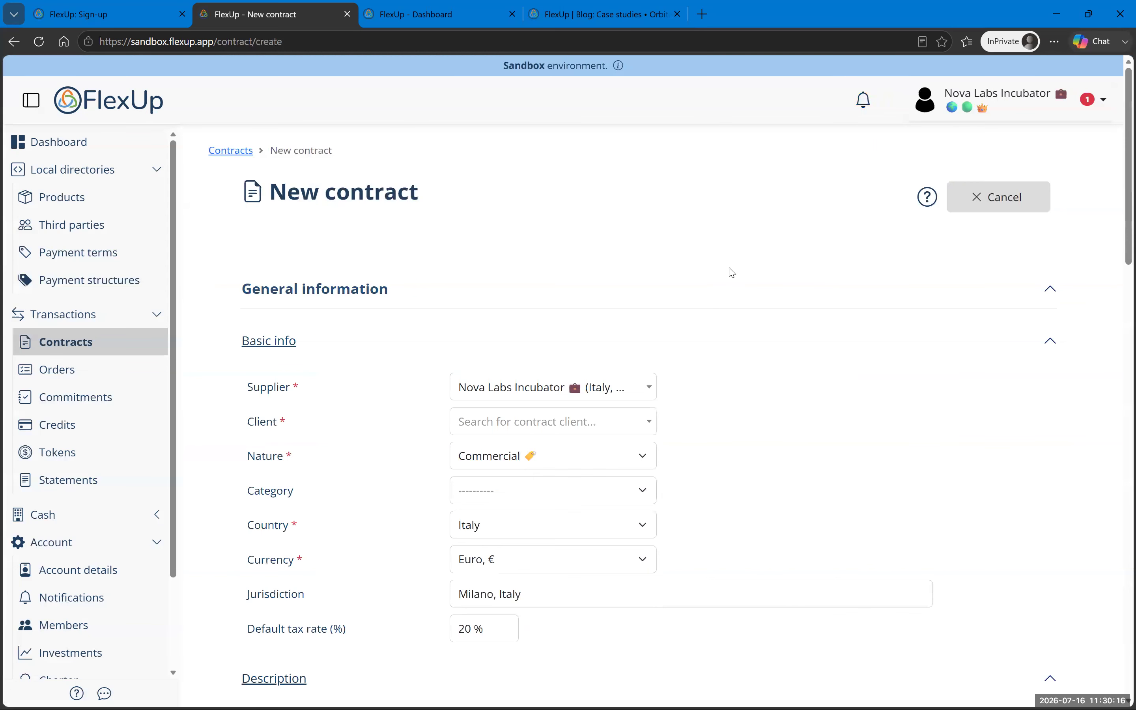
pyautogui.click(509, 393)
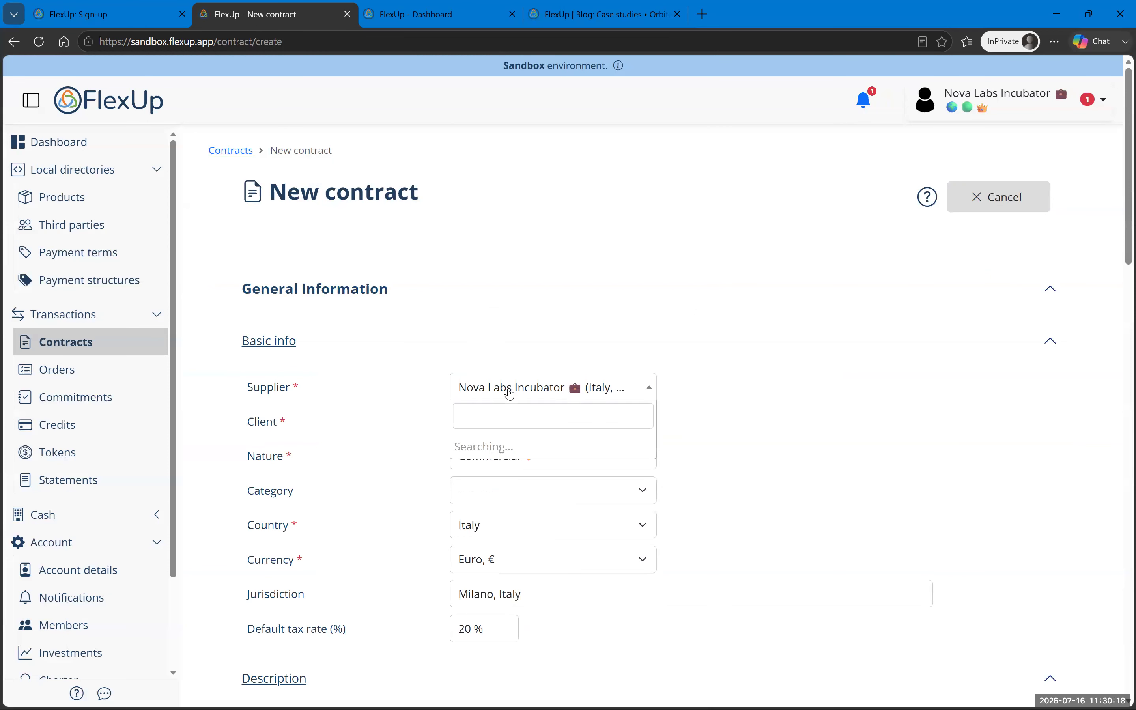
pyautogui.click(518, 448)
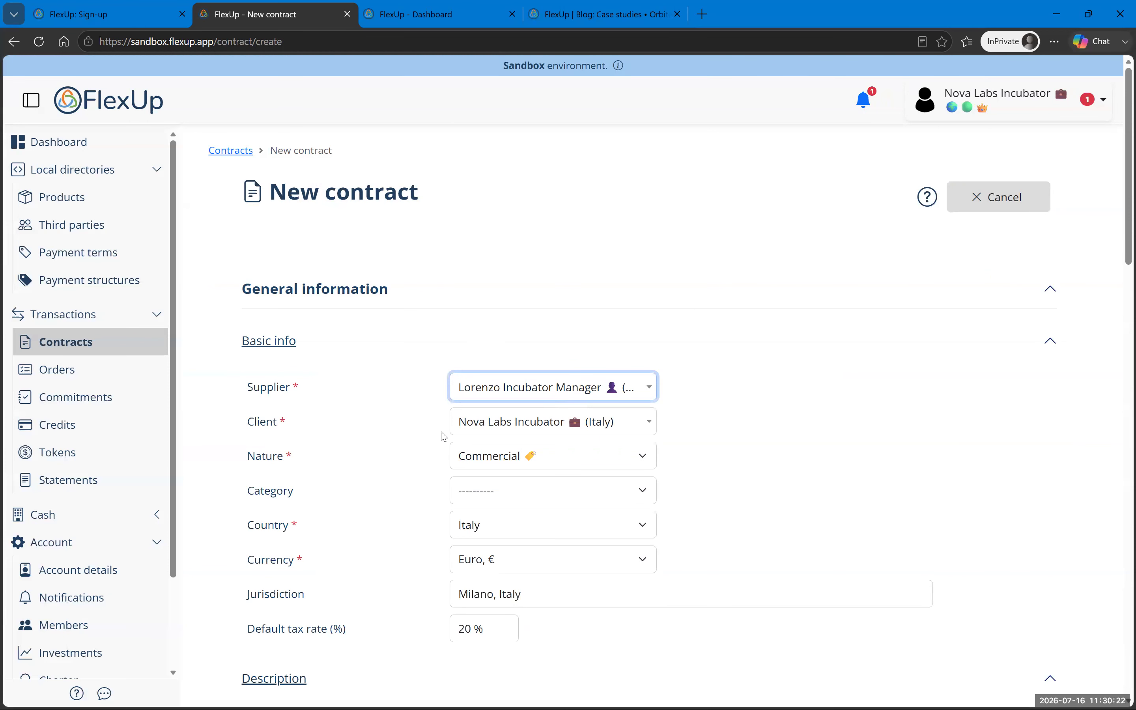
pyautogui.click(566, 424)
pyautogui.click(568, 425)
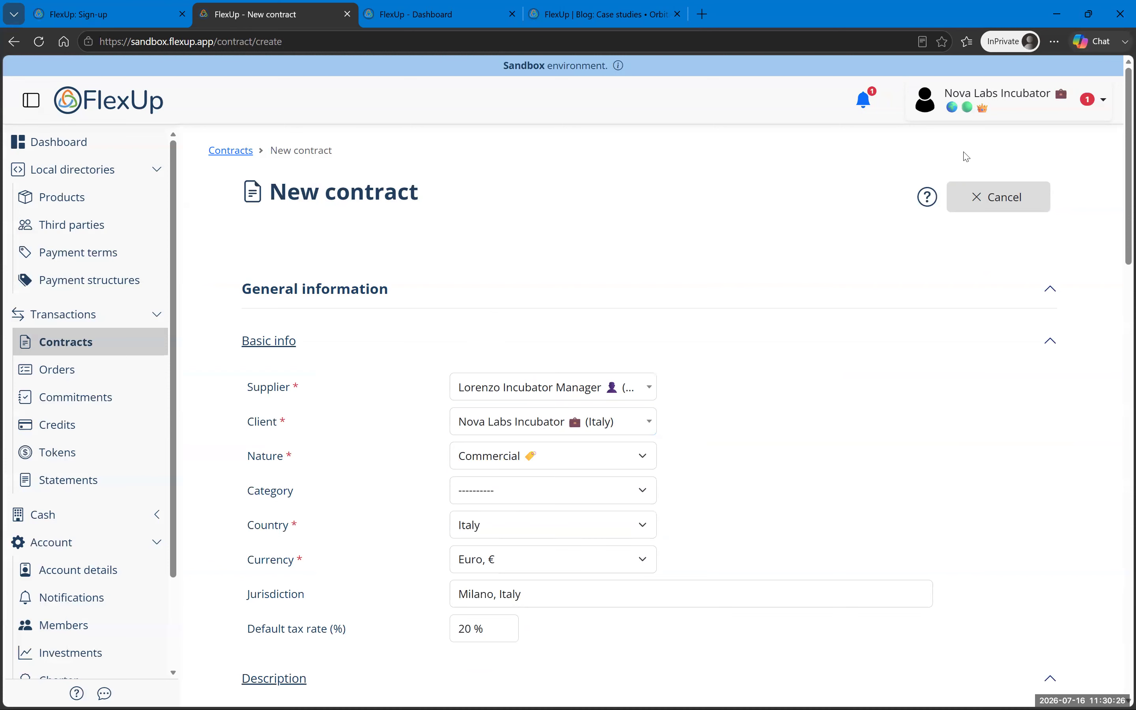
pyautogui.click(991, 121)
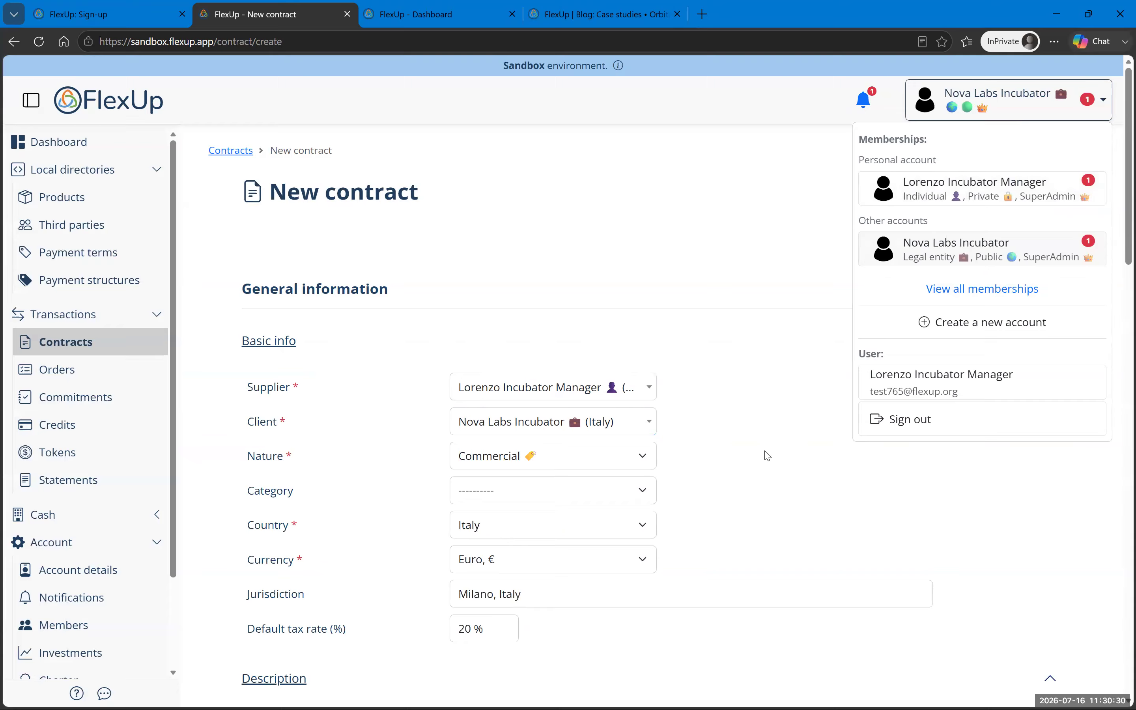
# Step: Set the contract category to Professional Services and order recurrence to Recurring
pyautogui.click(581, 494)
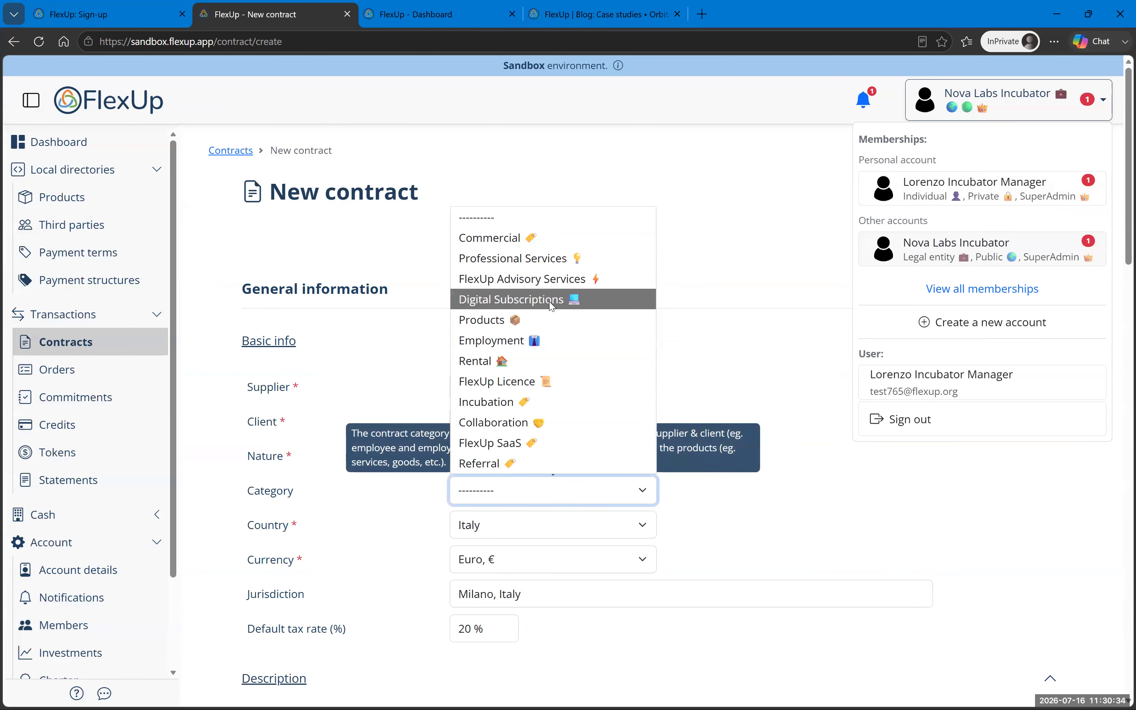
pyautogui.click(549, 260)
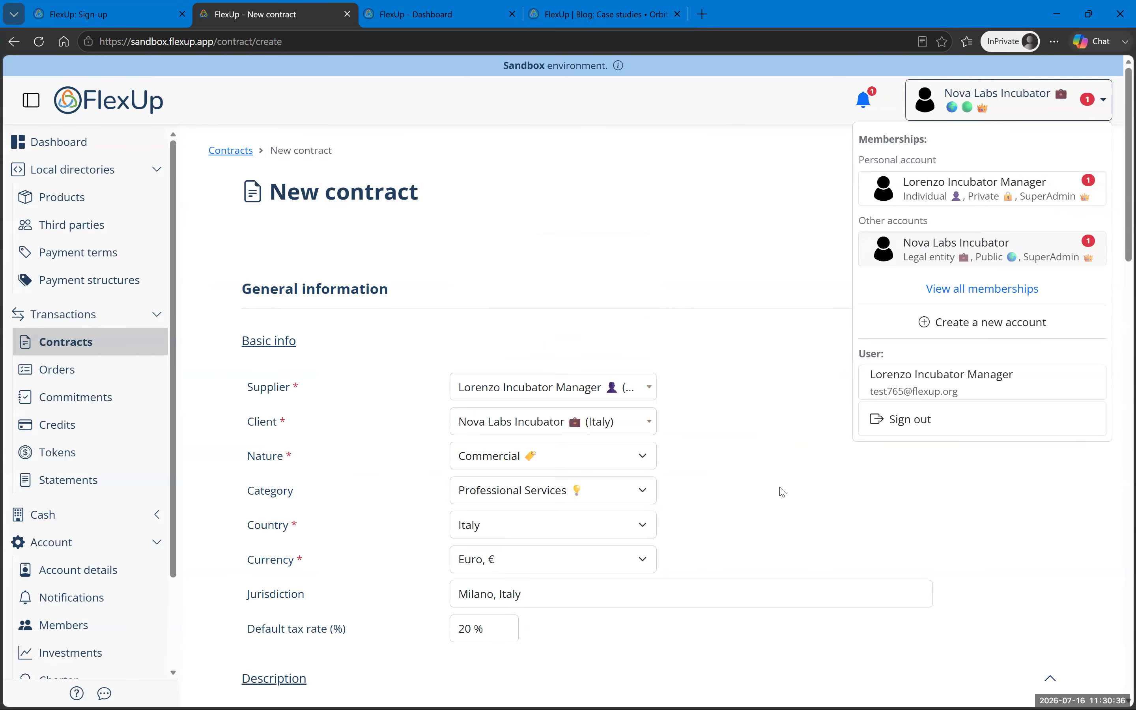
pyautogui.scroll(-5, 783, 491)
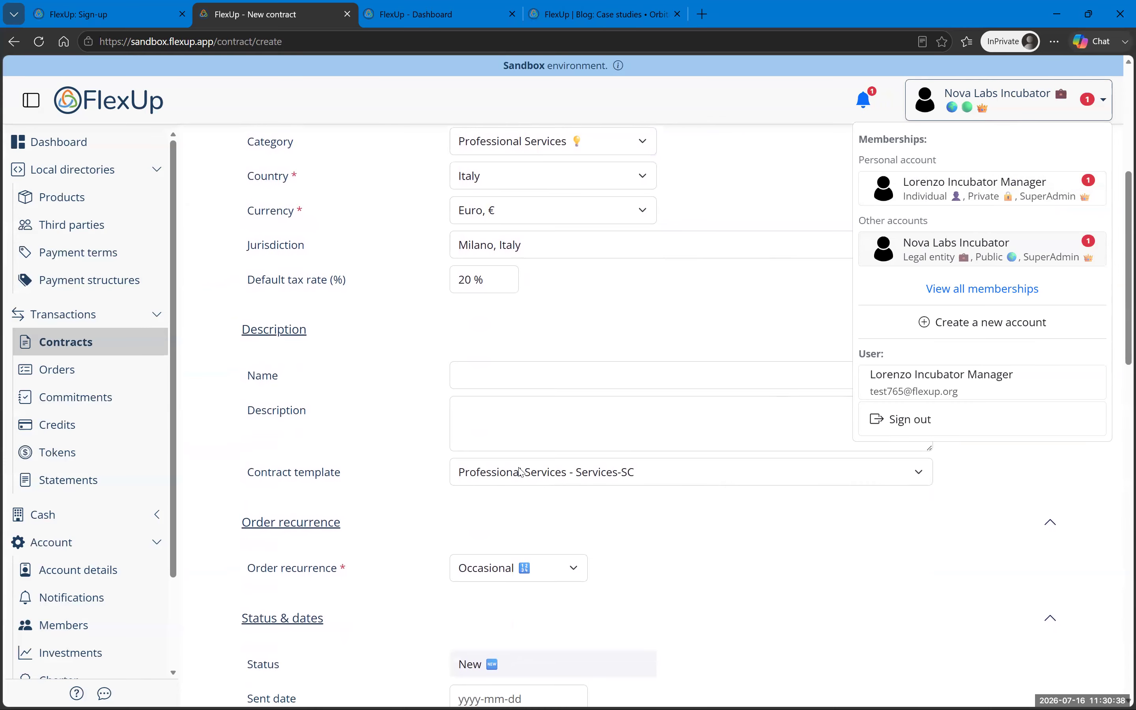
pyautogui.scroll(-4, 518, 472)
pyautogui.click(533, 309)
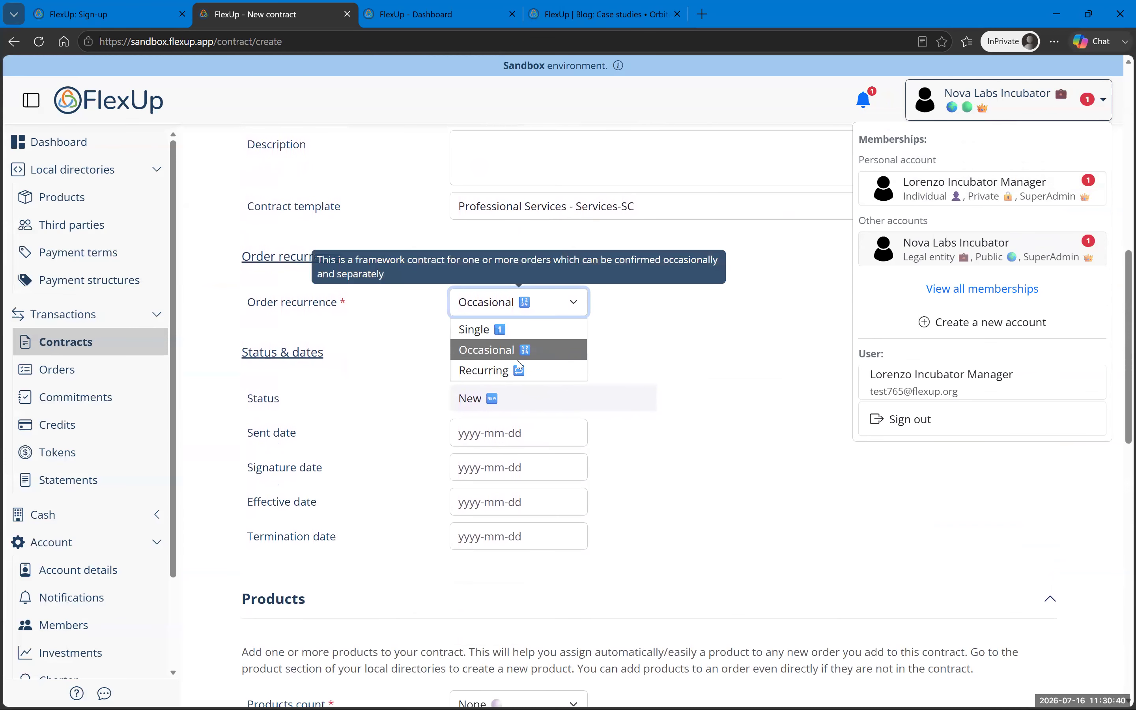
pyautogui.click(518, 369)
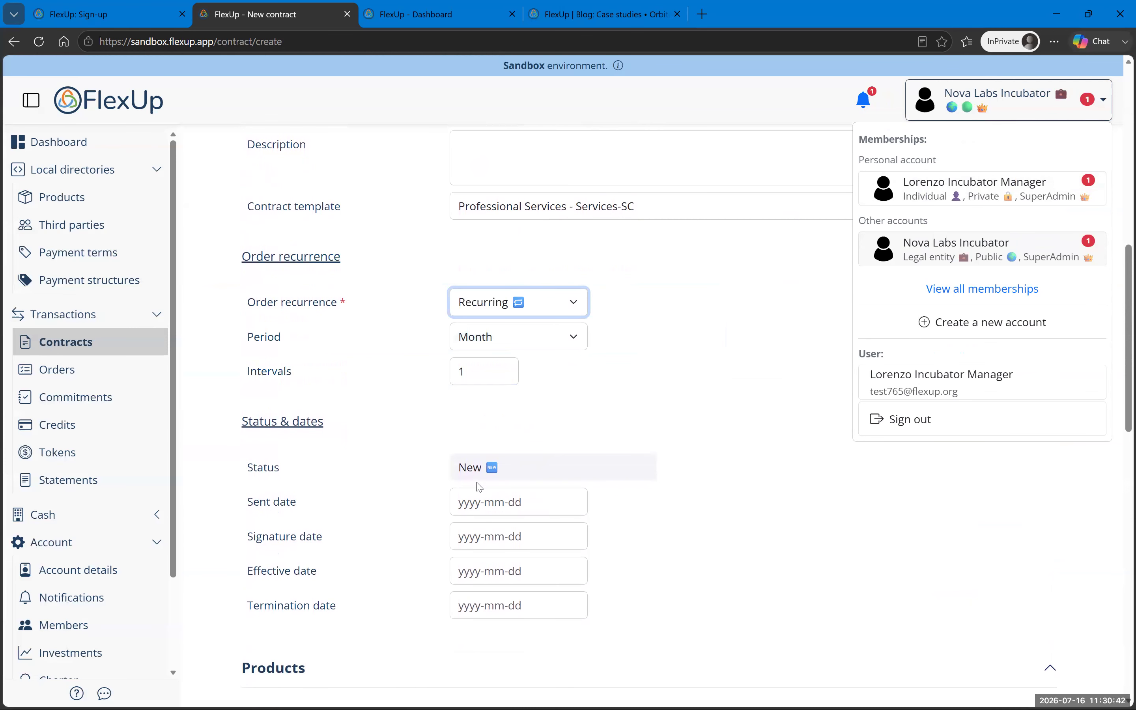
# Step: Set the contract's sent date to 2024-06-01
pyautogui.click(470, 501)
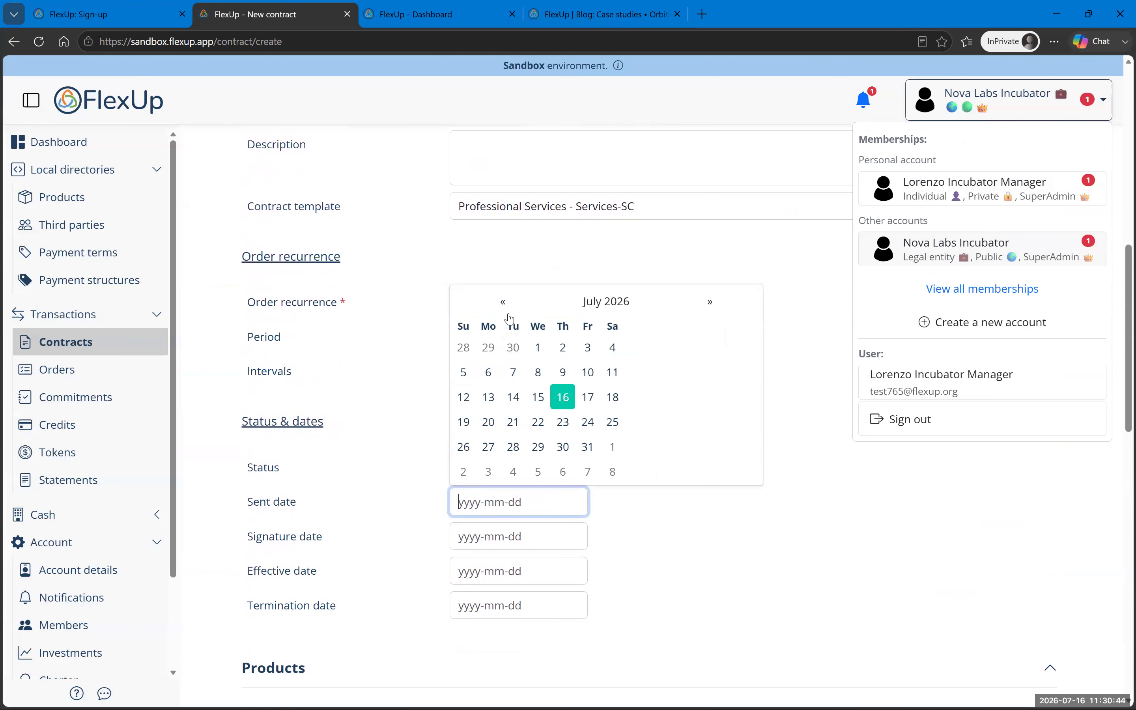
pyautogui.click(502, 302)
pyautogui.click(489, 348)
pyautogui.click(484, 502)
pyautogui.press('BackSpace')
pyautogui.write('4-06-01')
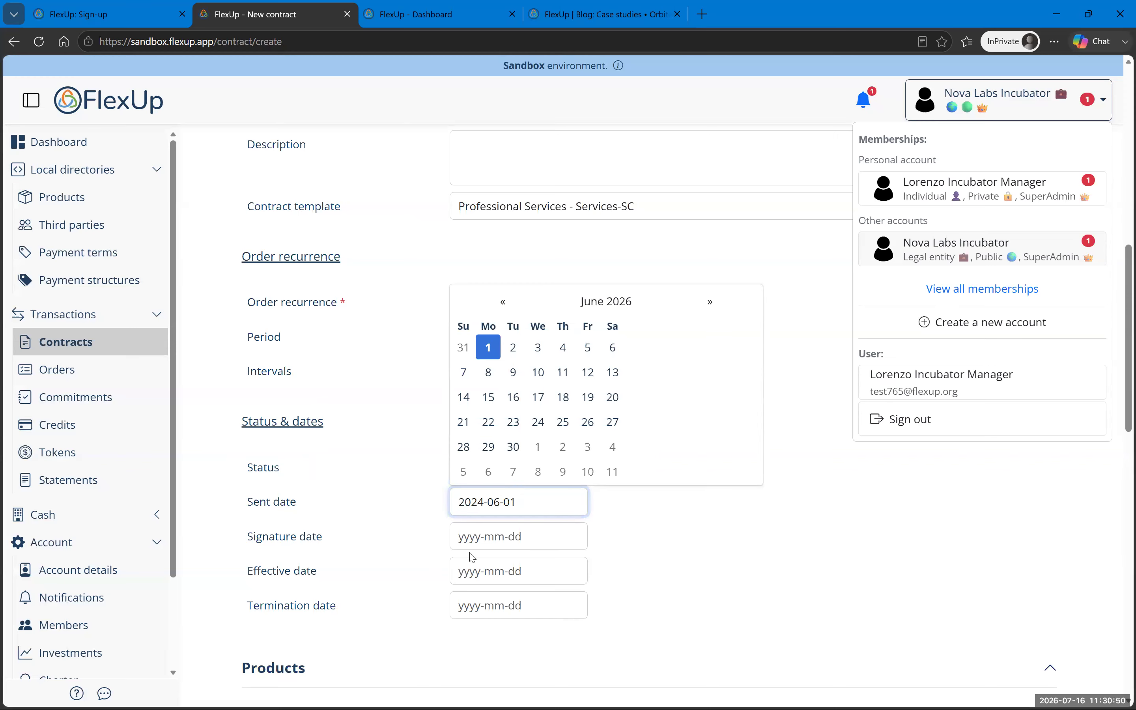
pyautogui.click(471, 539)
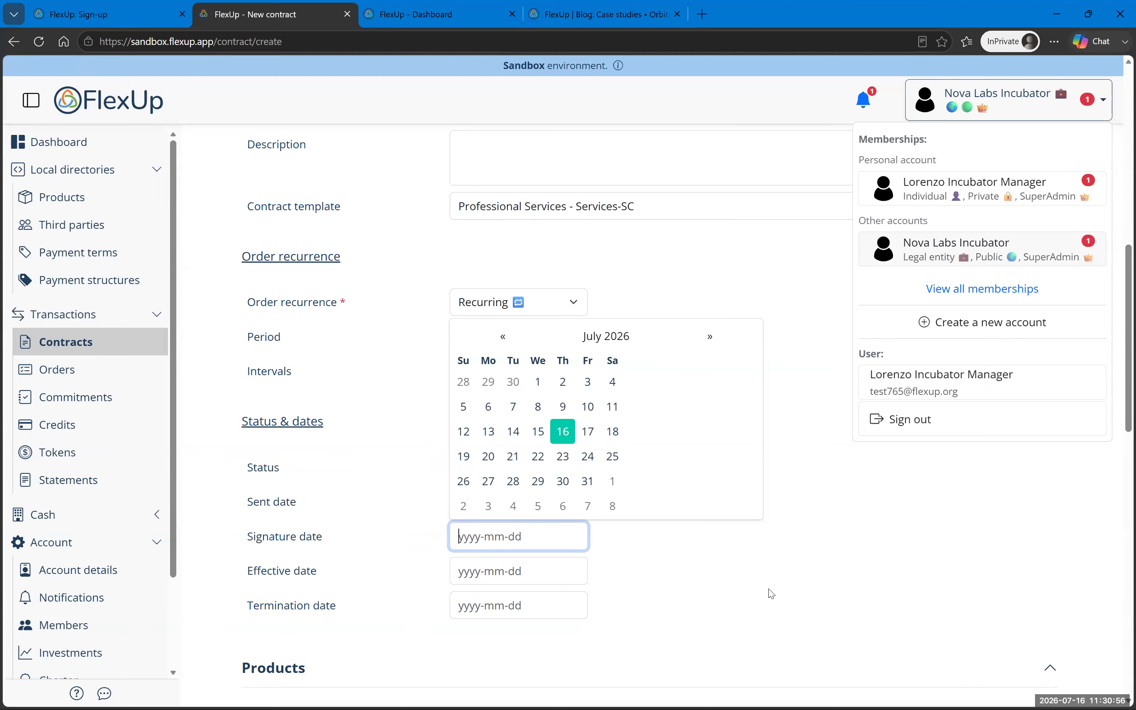
pyautogui.click(834, 547)
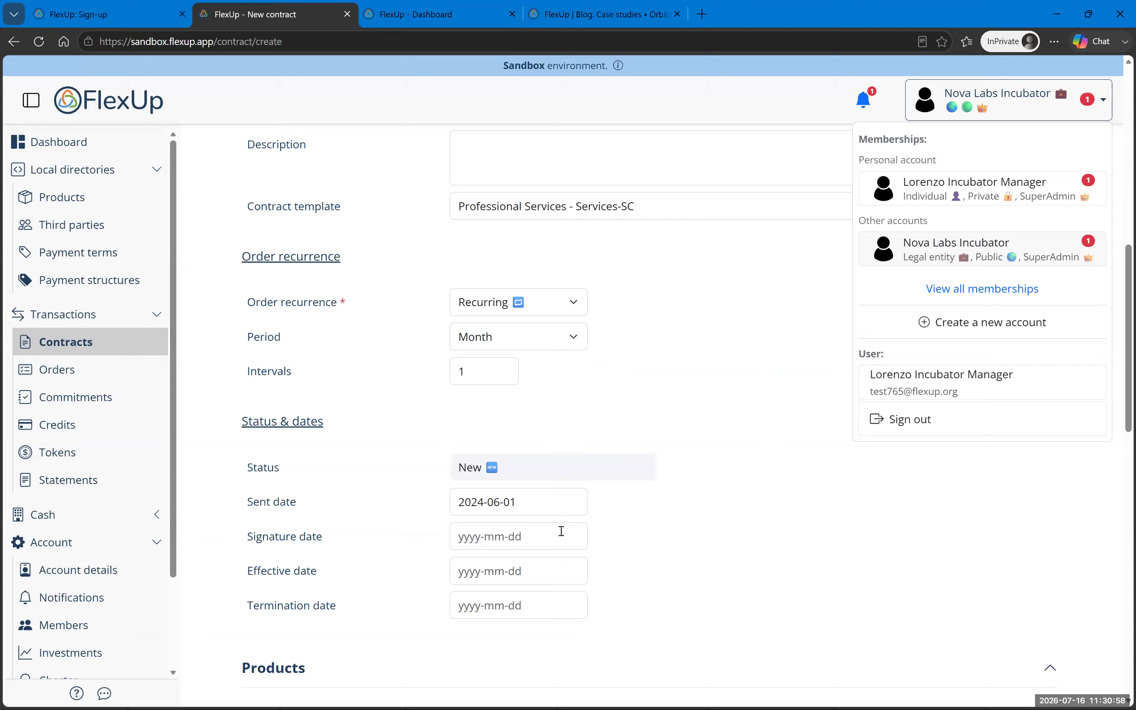
pyautogui.click(484, 501)
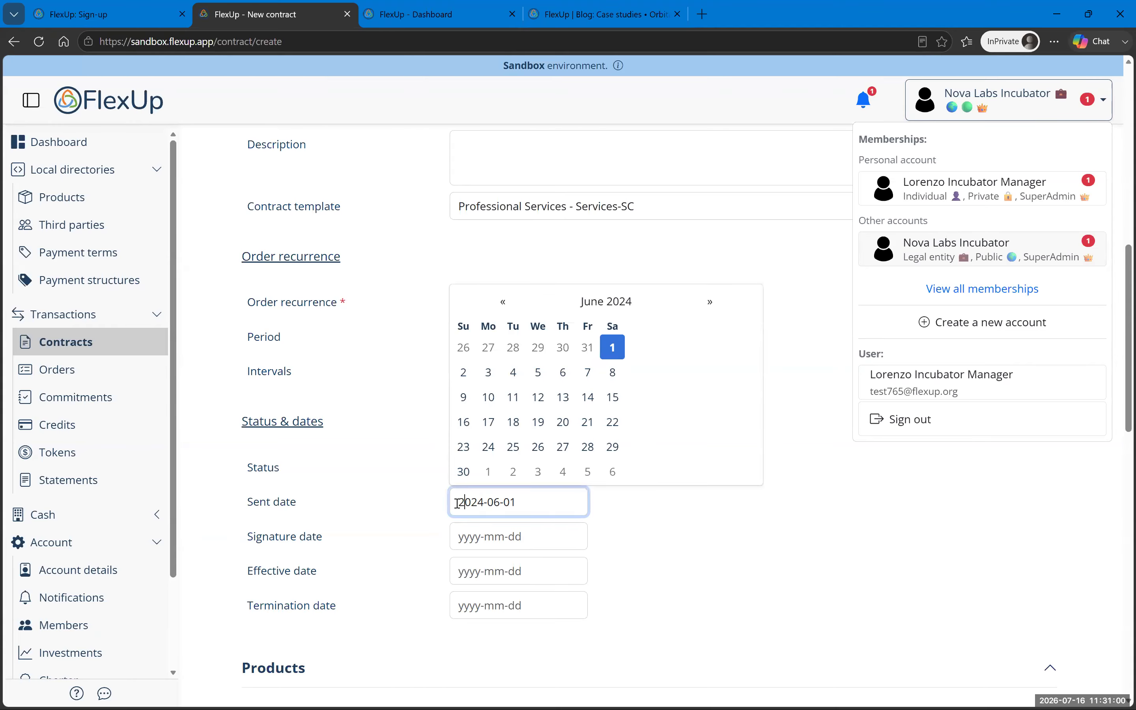
pyautogui.moveTo(457, 503); pyautogui.dragTo(533, 501)
pyautogui.hotkey('ctrl', 'c')
pyautogui.click(479, 535)
# Step: Enter 2024-06-01 as the contract's effective date
pyautogui.click(462, 570)
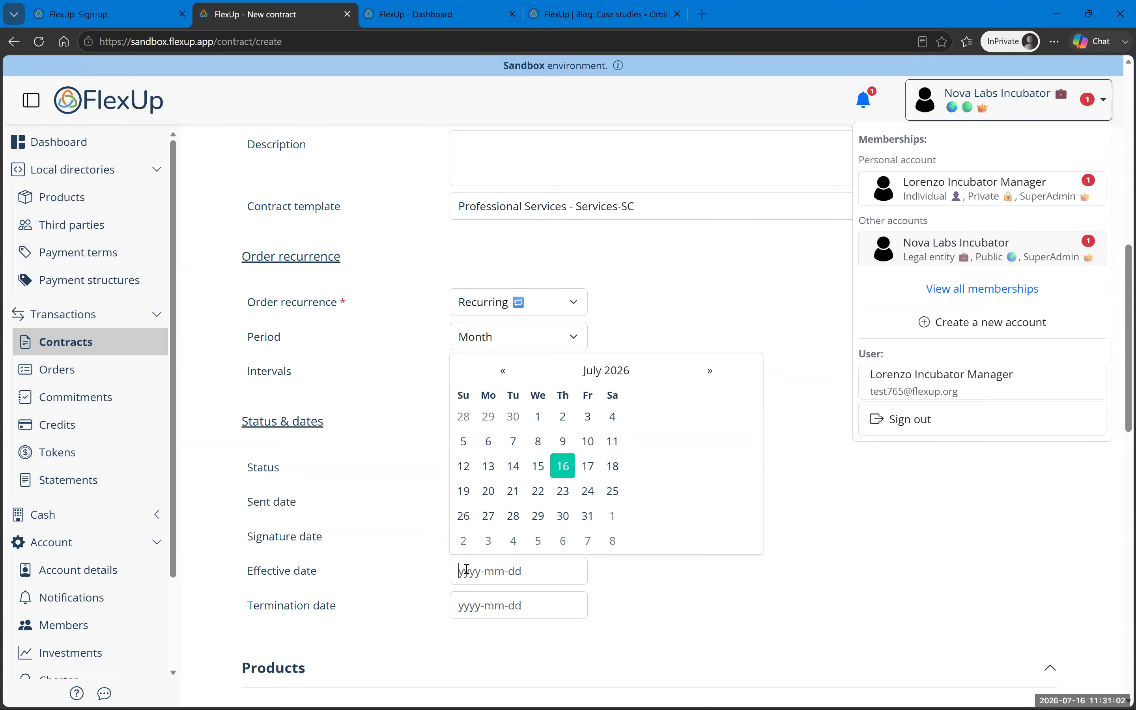
pyautogui.hotkey('ctrl', 'v')
pyautogui.click(707, 569)
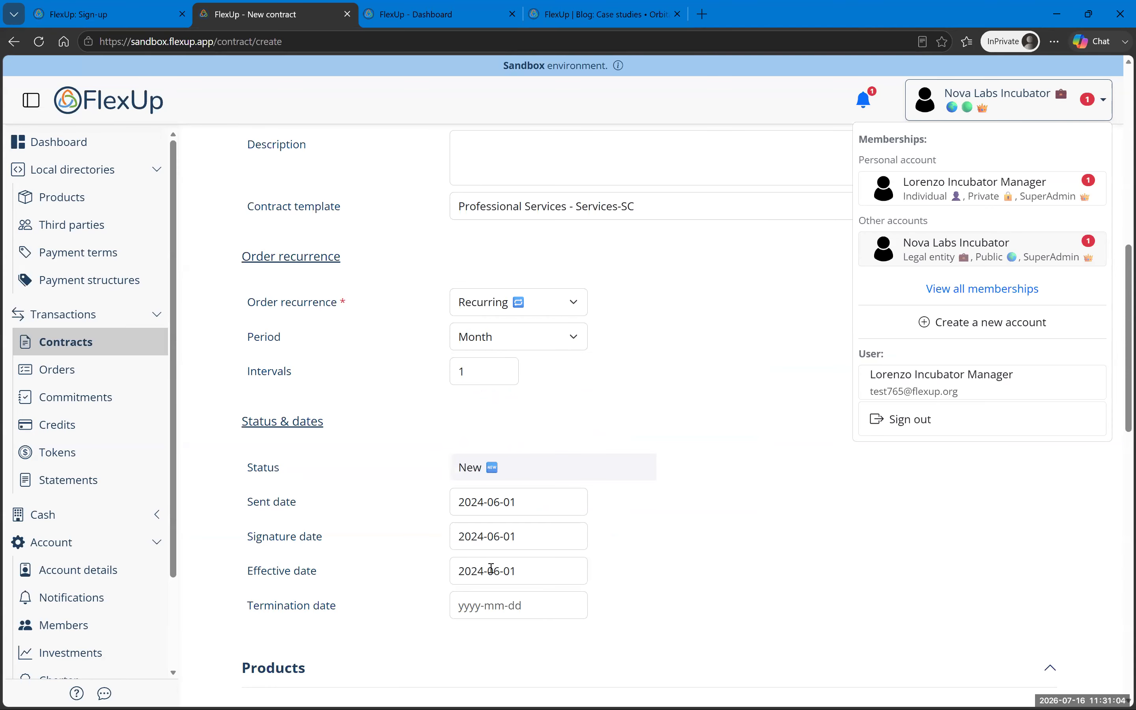
pyautogui.scroll(-6, 760, 528)
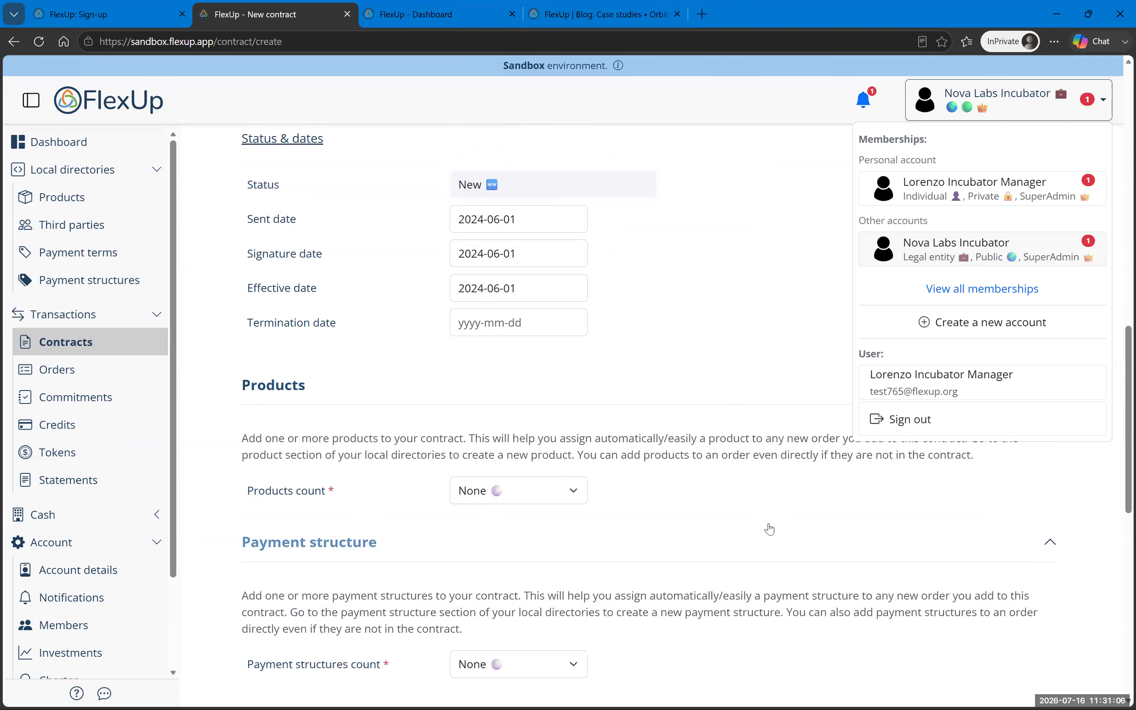
# Step: Add a single product named 'Management services' priced at 5000
pyautogui.click(564, 423)
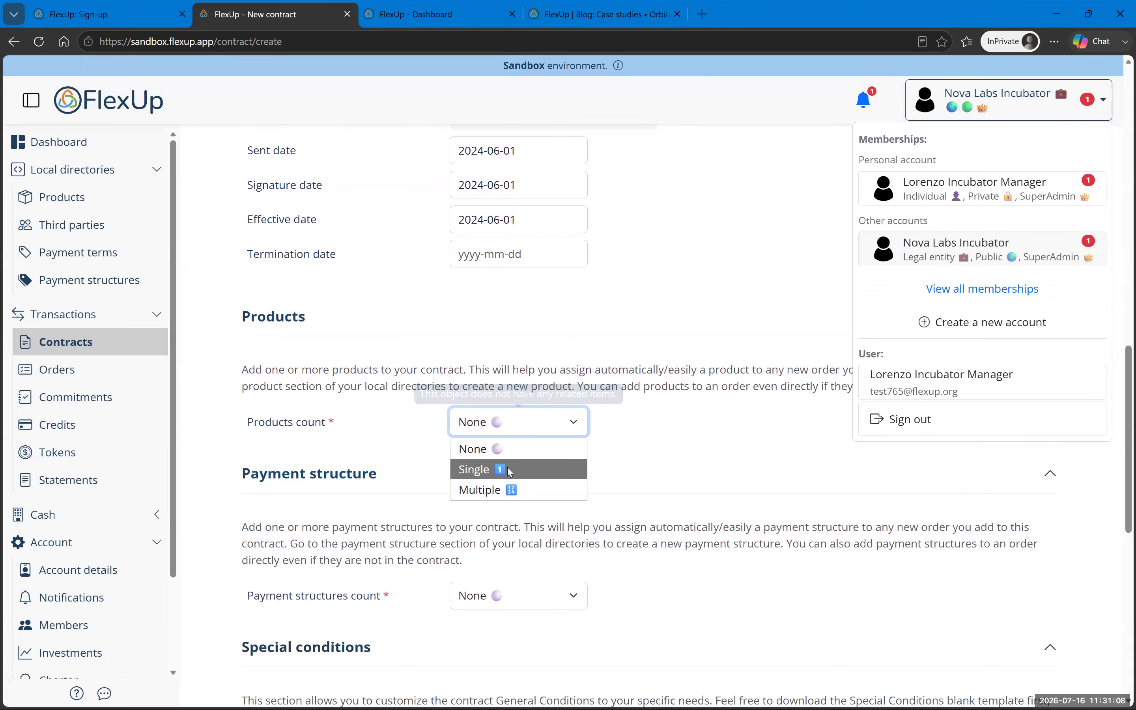
pyautogui.click(508, 474)
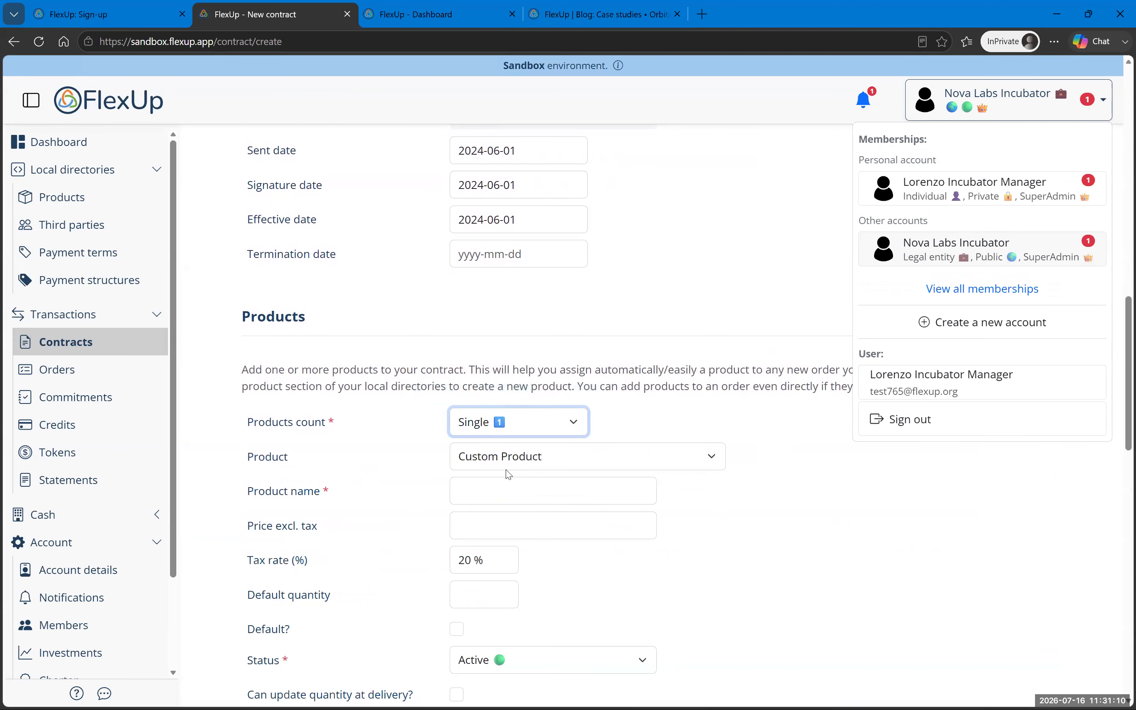
pyautogui.click(491, 489)
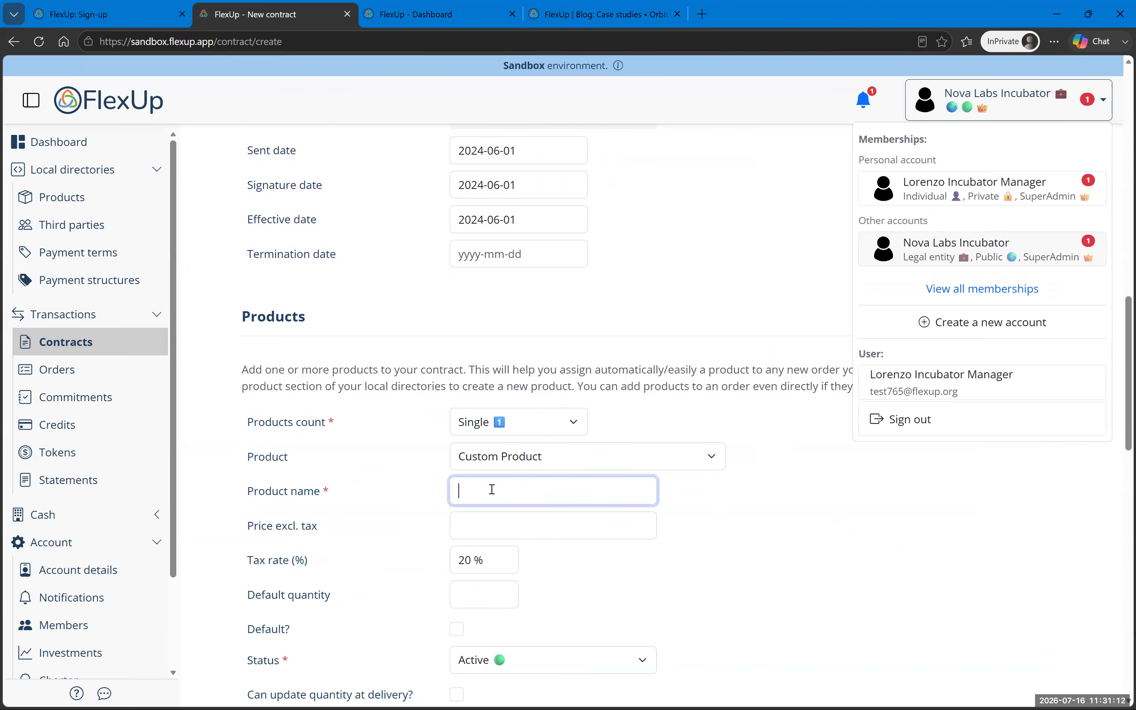
pyautogui.write('Management services')
pyautogui.press('Tab')
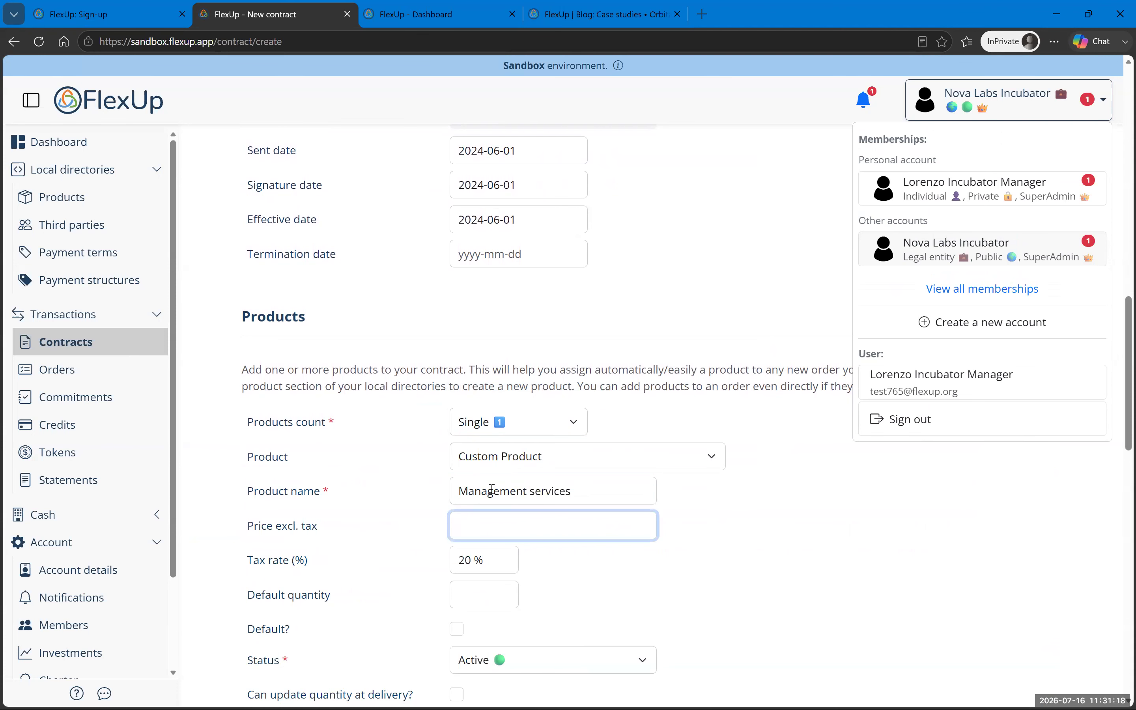
pyautogui.write('5000')
pyautogui.press('Tab')
pyautogui.press('Tab')
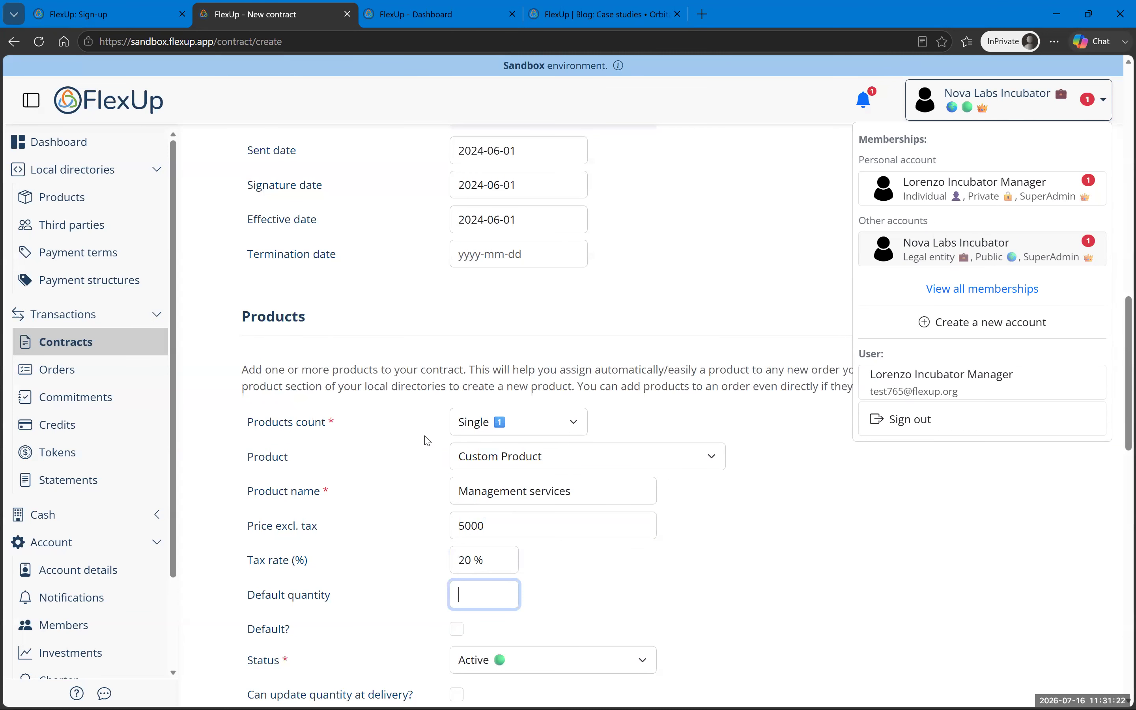
pyautogui.press('capslock')
# Step: Choose a system unit, first Work month, then Month, from searches of the unit list
pyautogui.scroll(-5, 643, 484)
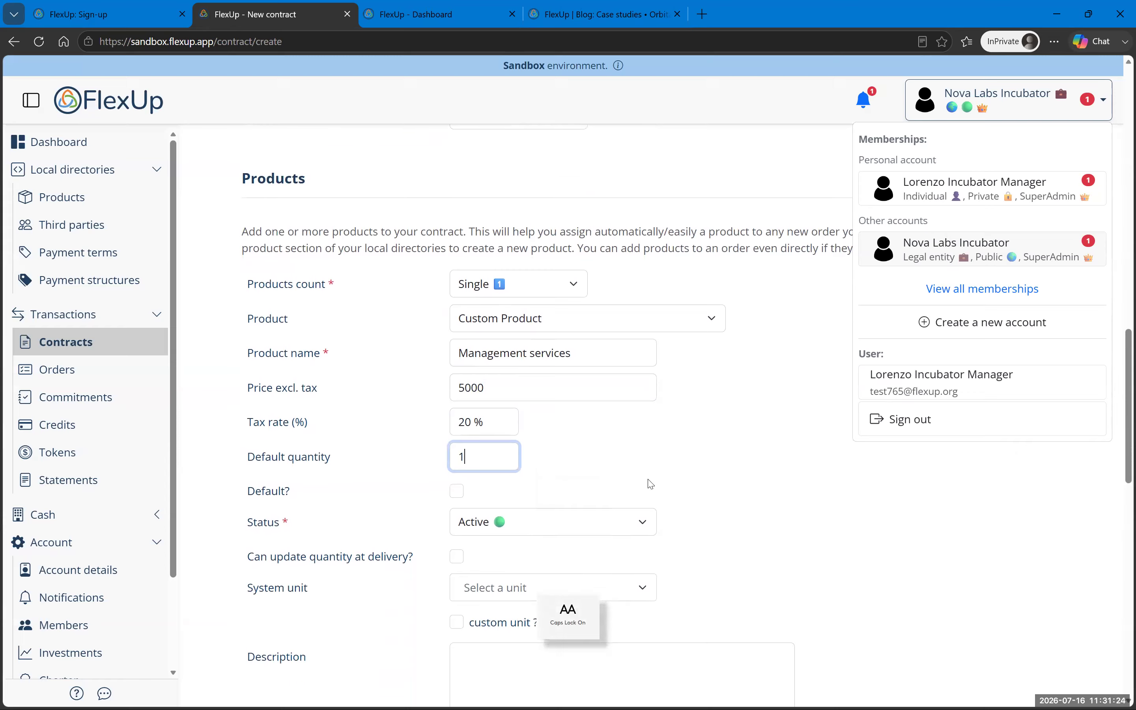
pyautogui.click(560, 463)
pyautogui.click(554, 479)
pyautogui.write('MONT')
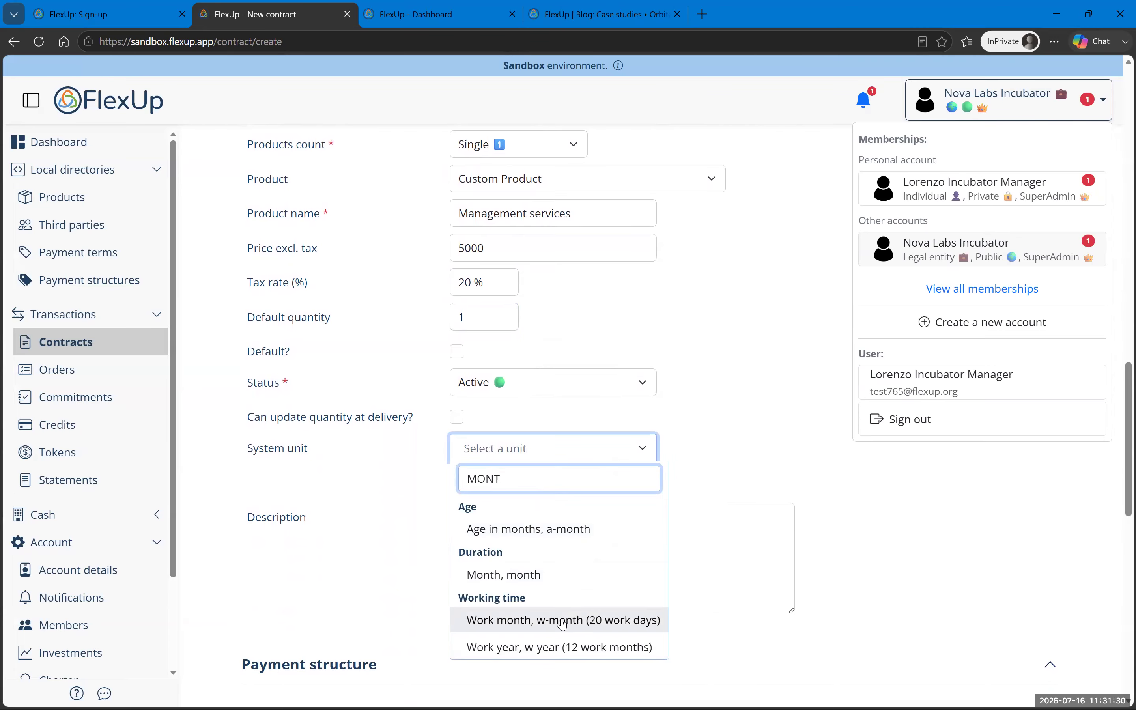
pyautogui.click(593, 626)
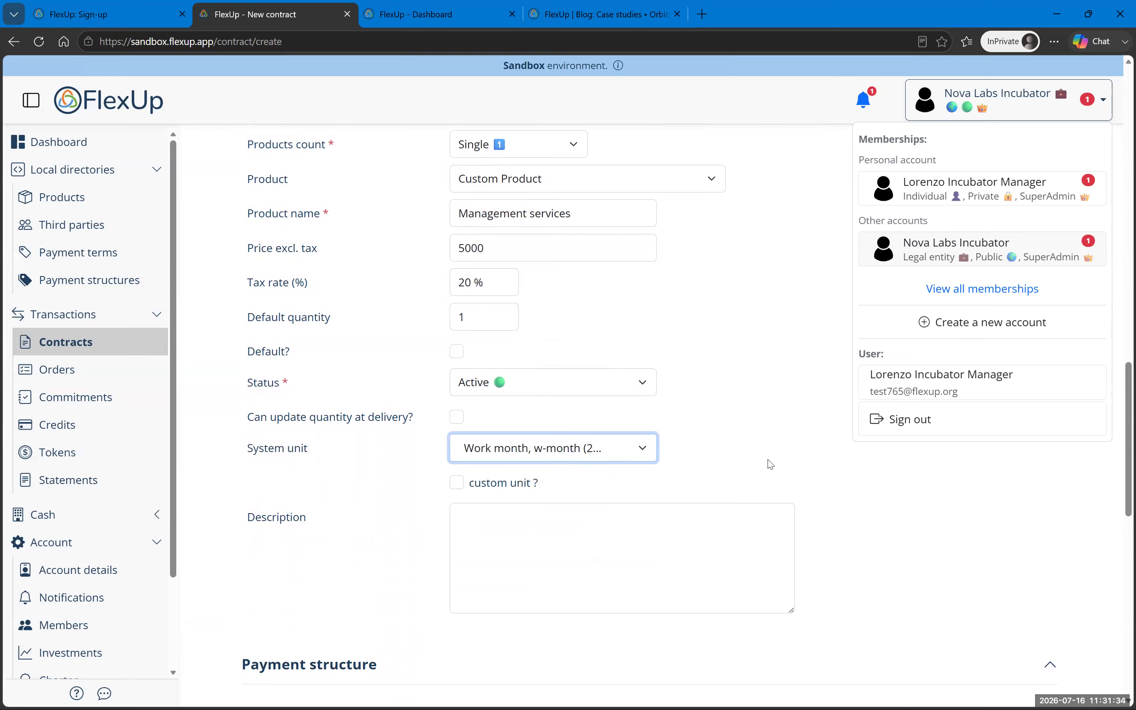
pyautogui.click(524, 457)
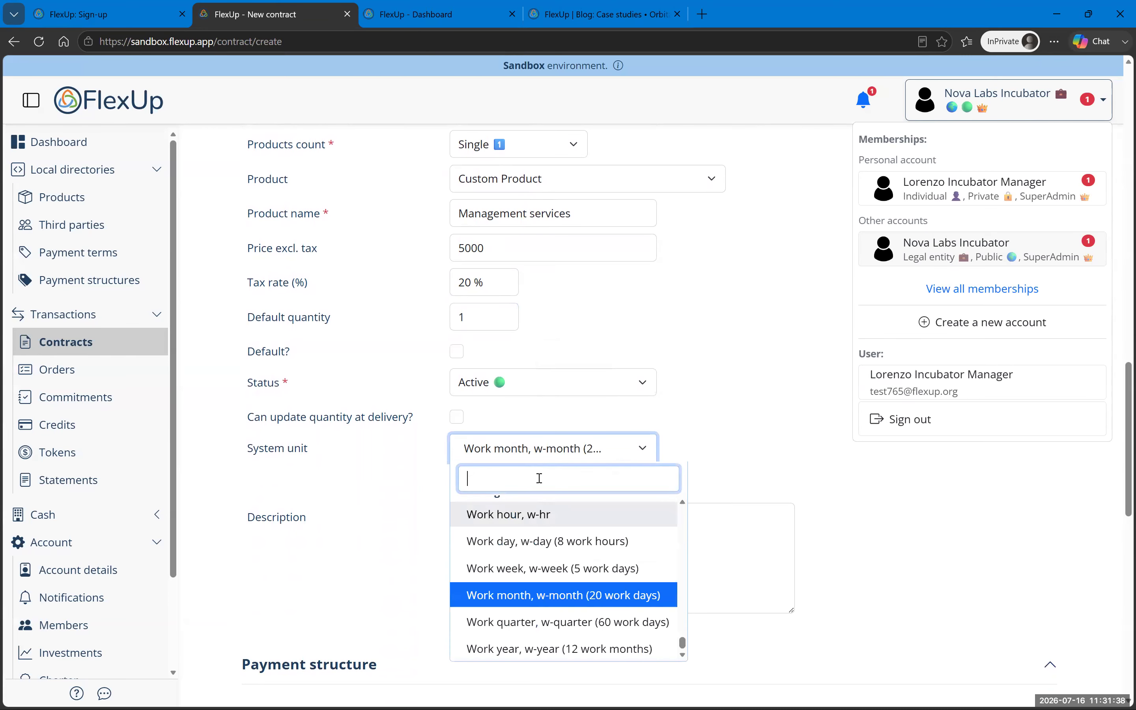
pyautogui.write('CALE')
pyautogui.press('BackSpace')
pyautogui.press('BackSpace')
pyautogui.press('BackSpace')
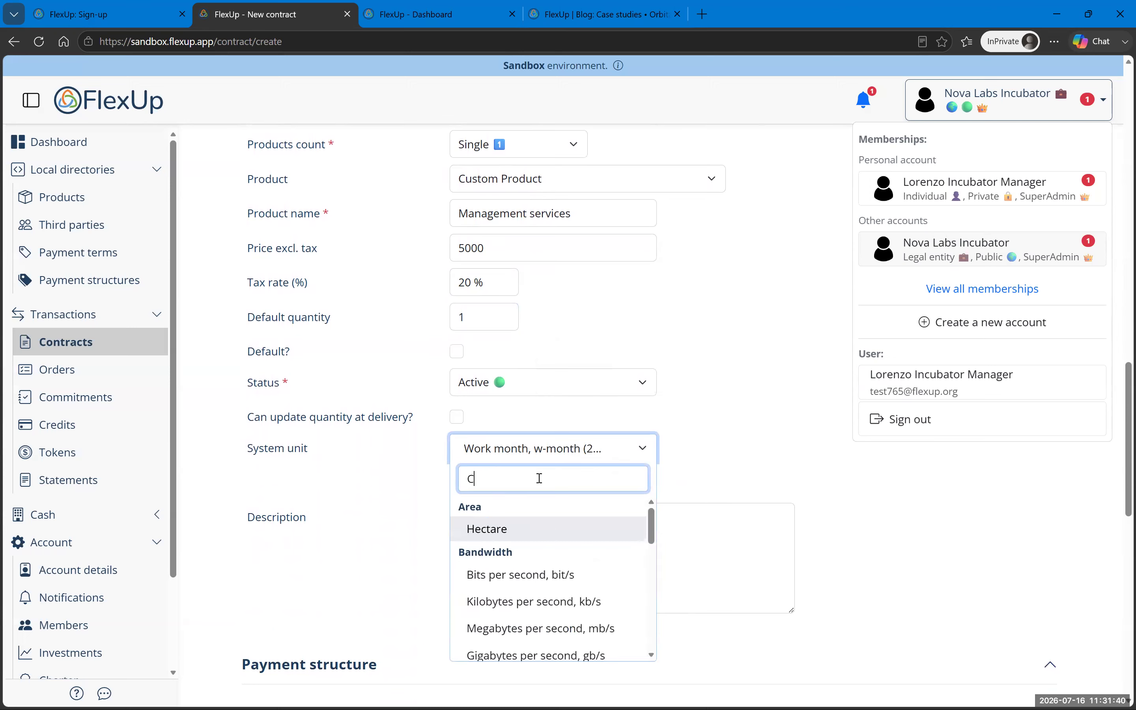
pyautogui.press('BackSpace')
pyautogui.write('MONTH')
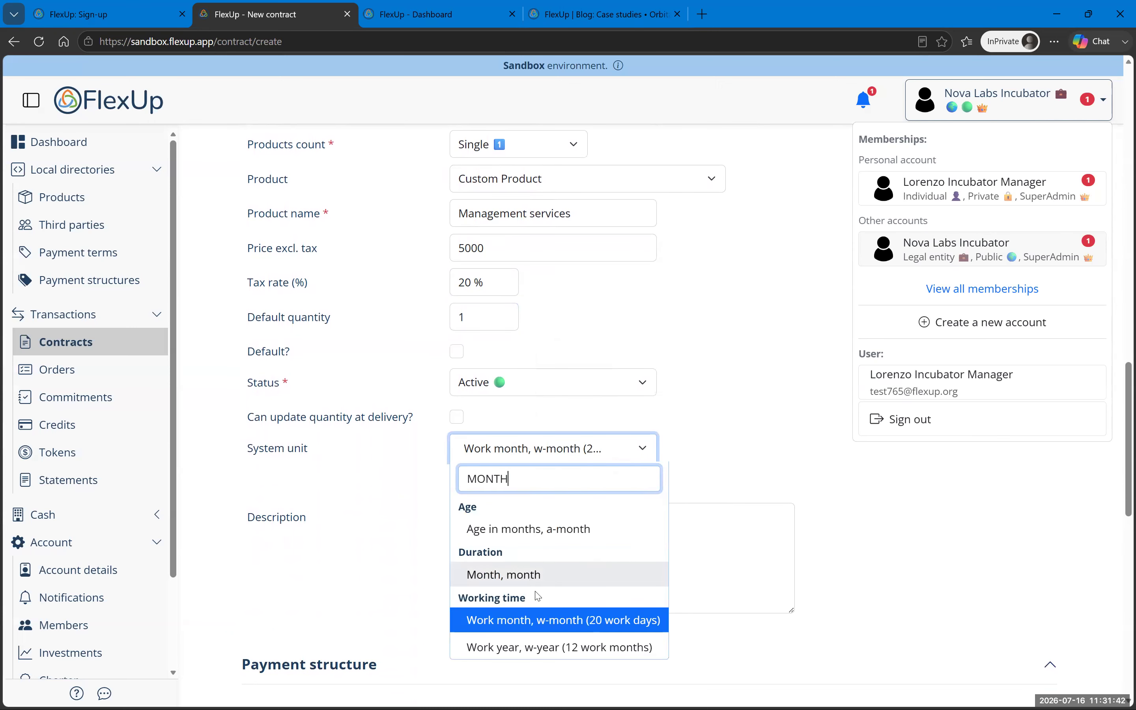
pyautogui.click(540, 577)
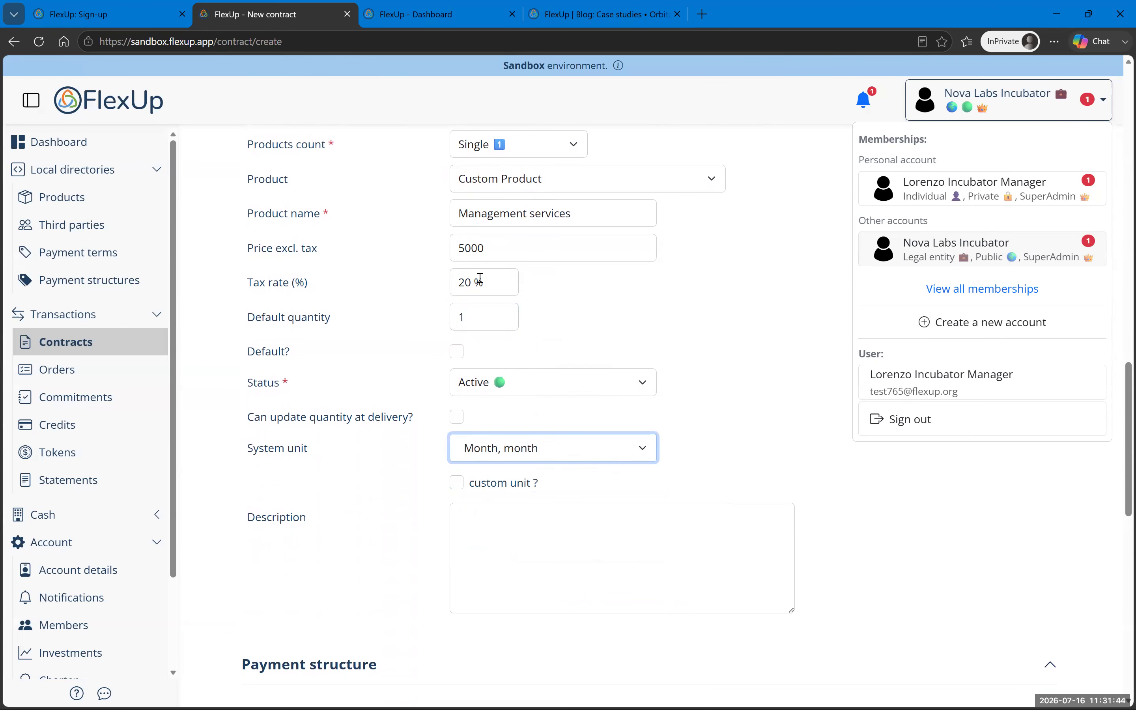
# Step: Search the unit list for MONTH again and confirm 'Month, month' as the system unit
pyautogui.click(517, 454)
pyautogui.scroll(5, 521, 548)
pyautogui.scroll(-5, 530, 555)
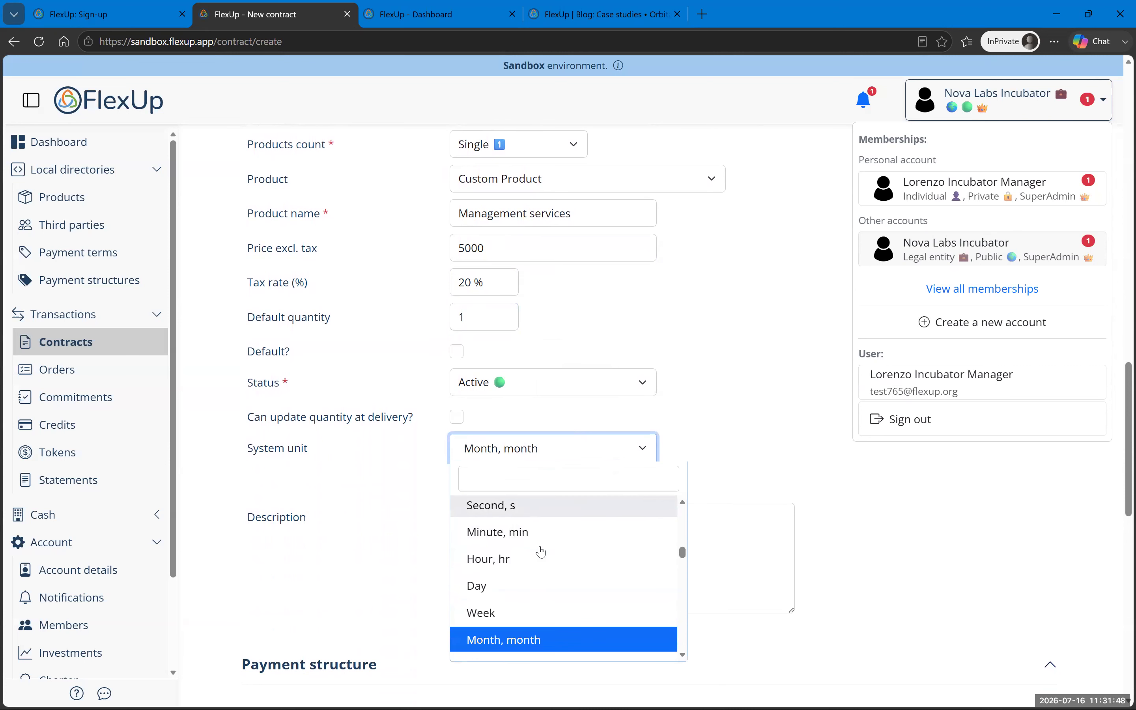
pyautogui.scroll(3, 582, 579)
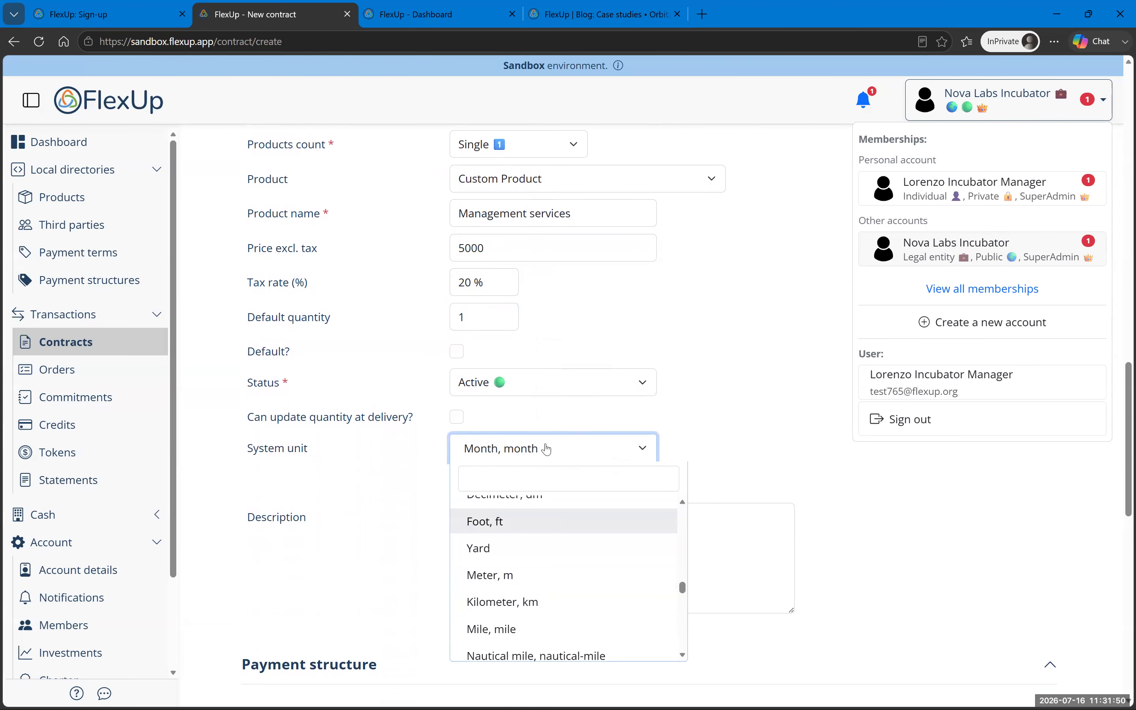
pyautogui.click(519, 478)
pyautogui.write('H')
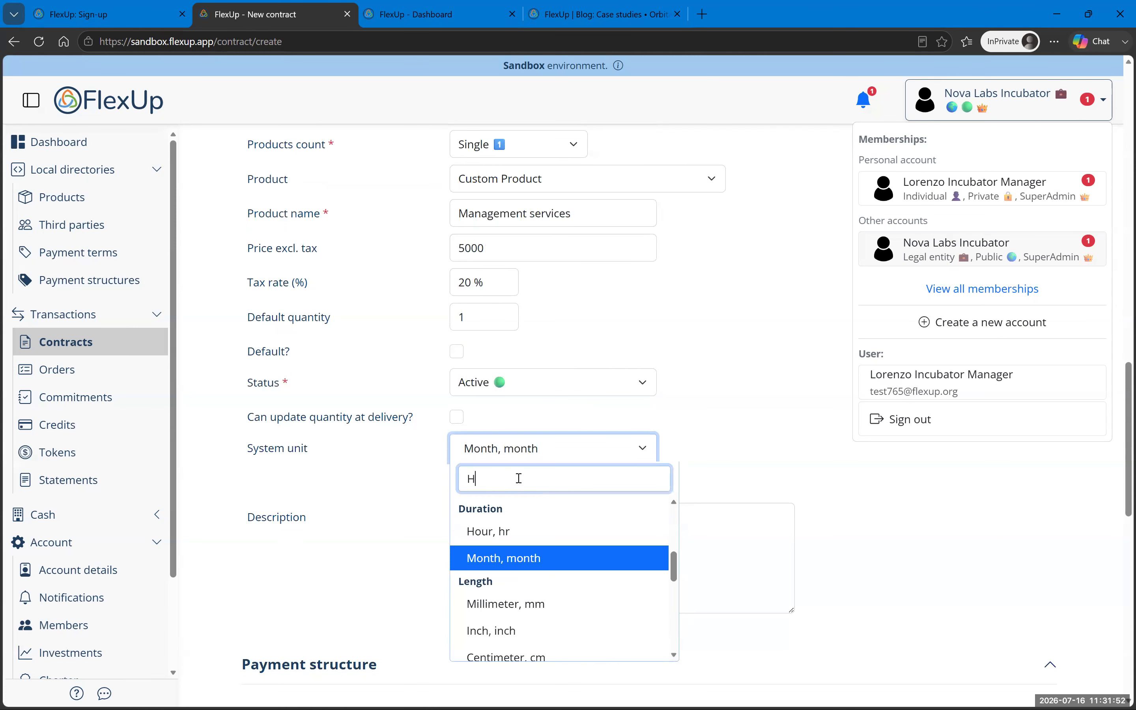
pyautogui.write('OU')
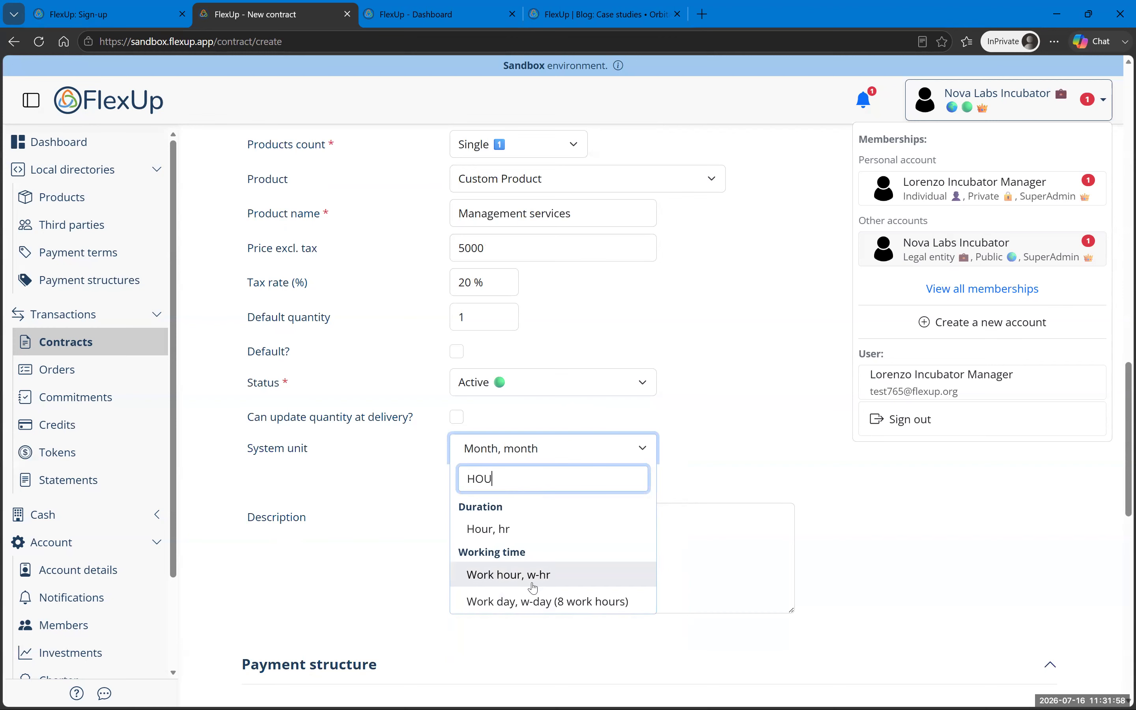
pyautogui.doubleClick(480, 478)
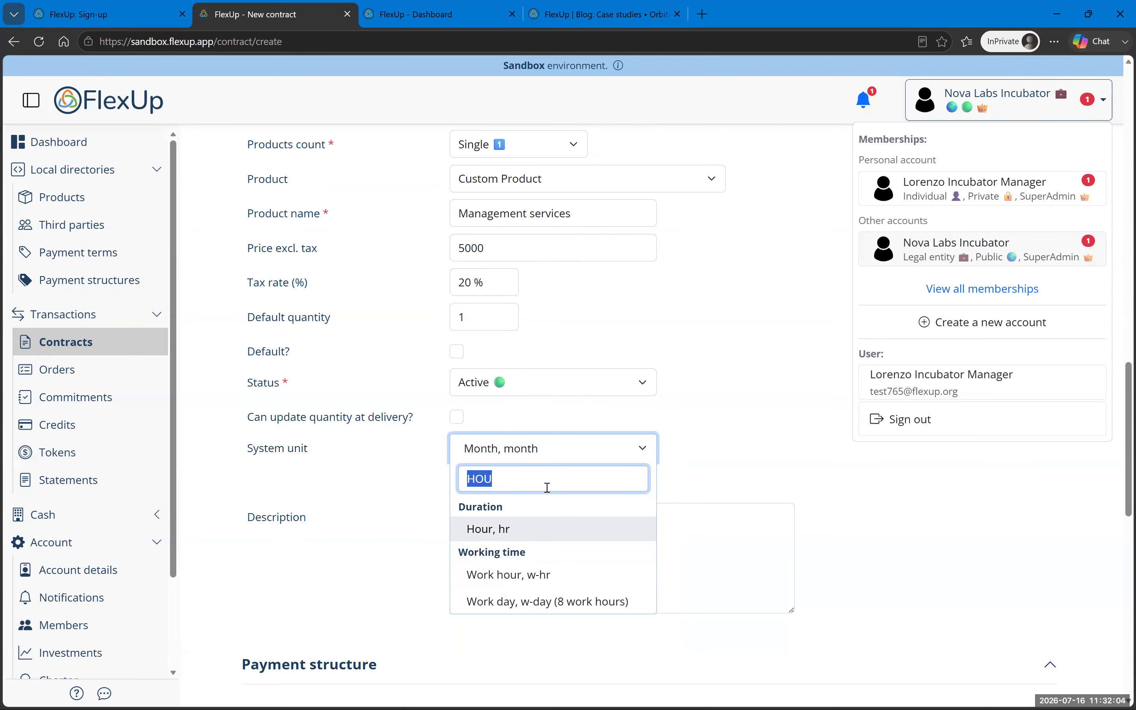
pyautogui.write('MONTH')
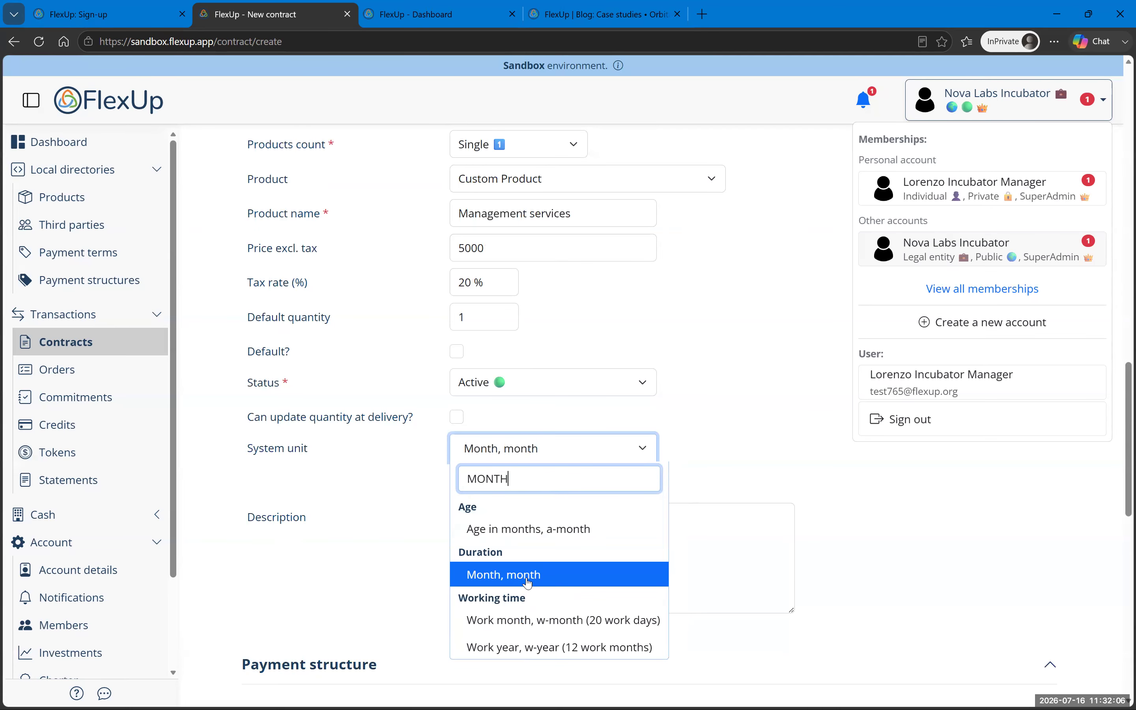
pyautogui.press('Return')
pyautogui.scroll(-6, 582, 538)
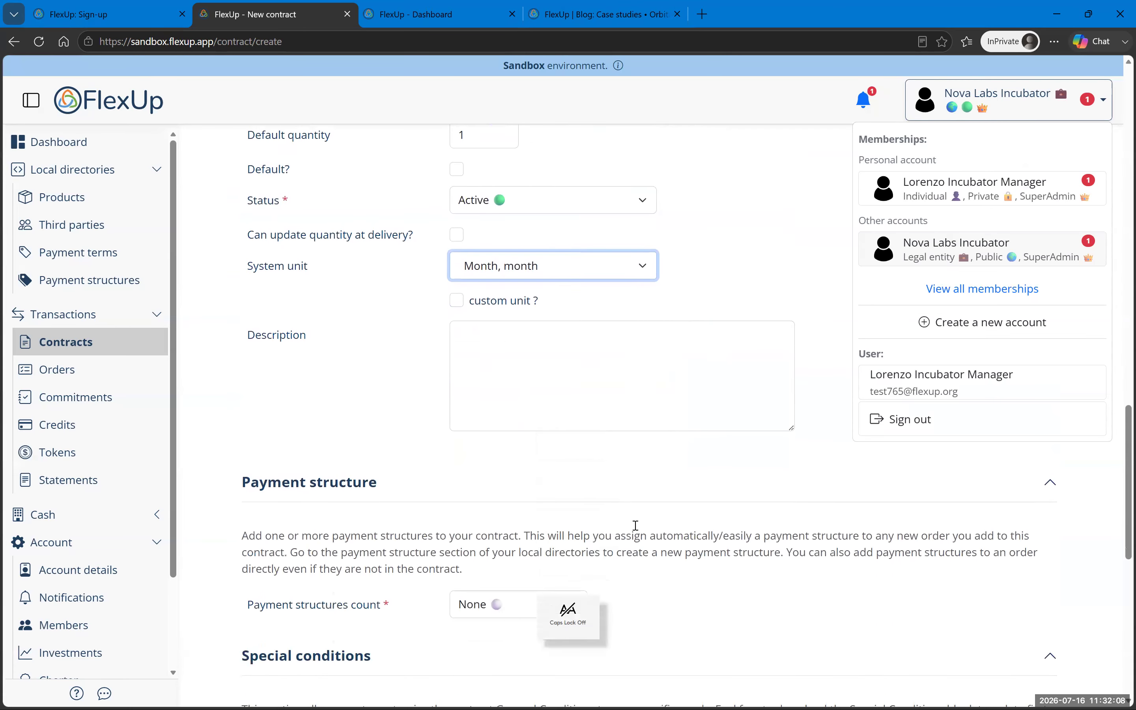
# Step: Set the payment structures count back to None and close the account memberships list
pyautogui.click(570, 445)
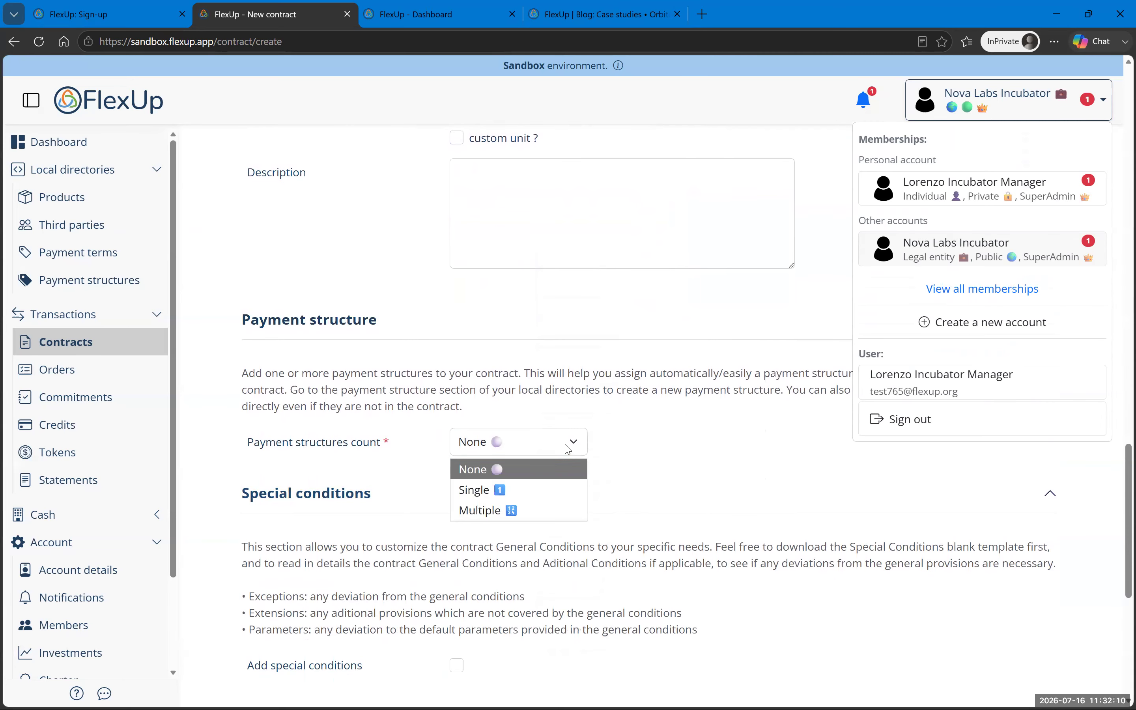
pyautogui.click(538, 489)
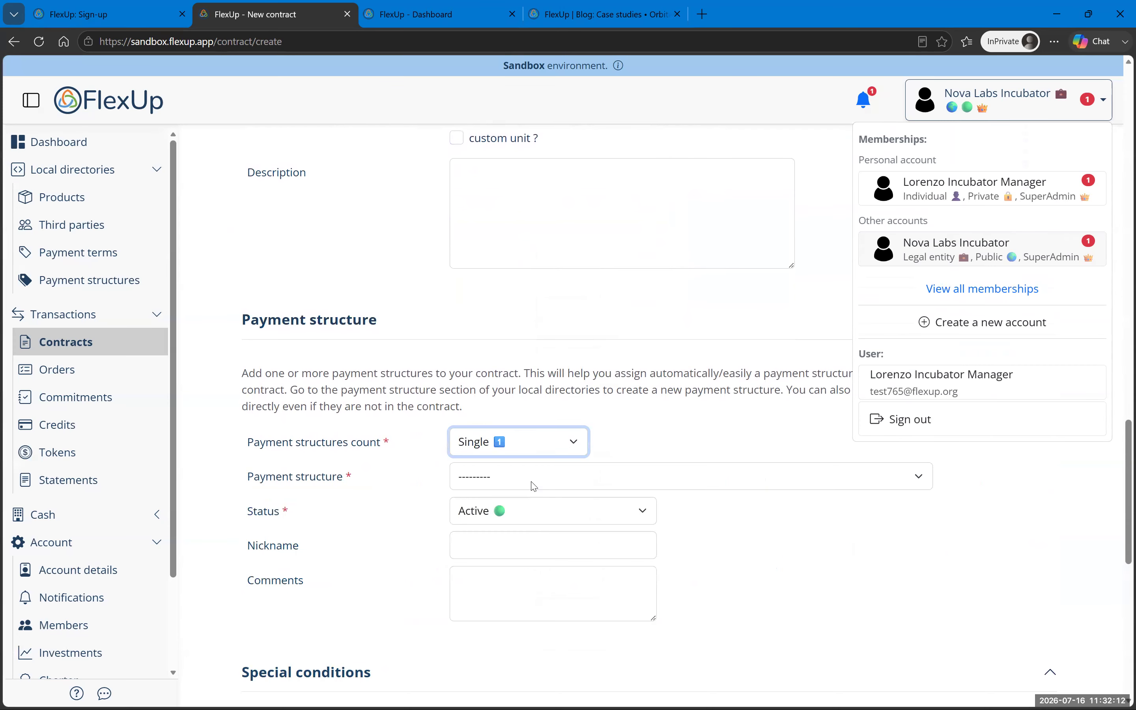
pyautogui.click(624, 481)
pyautogui.click(559, 439)
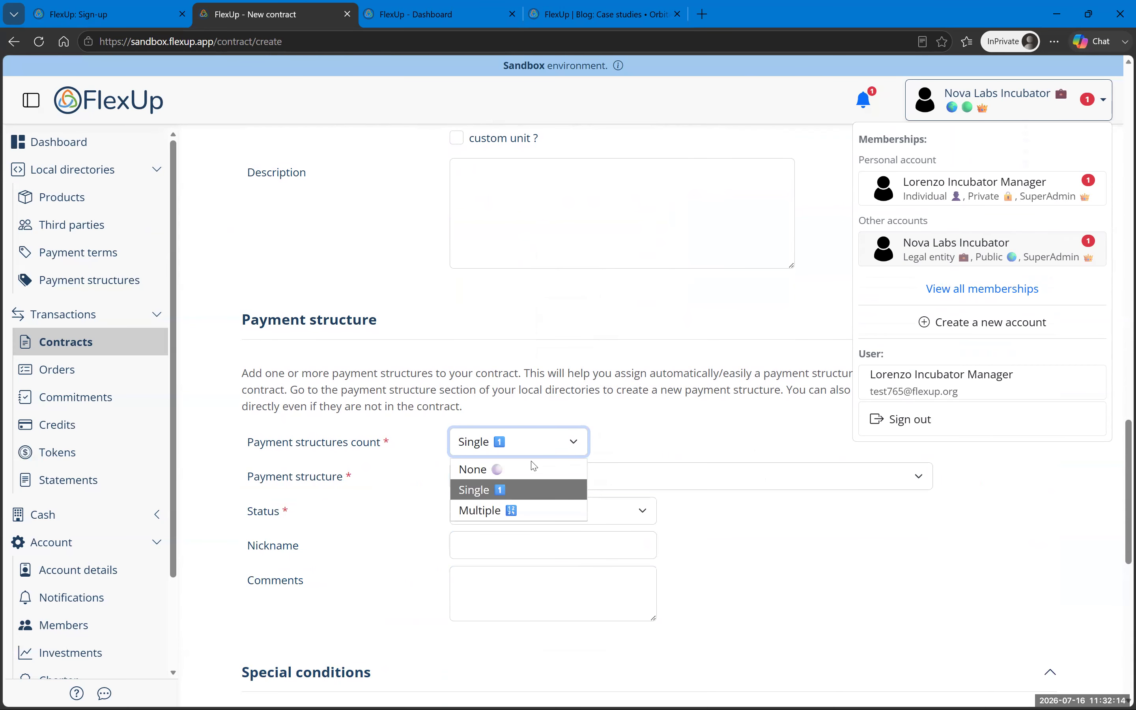
pyautogui.click(537, 464)
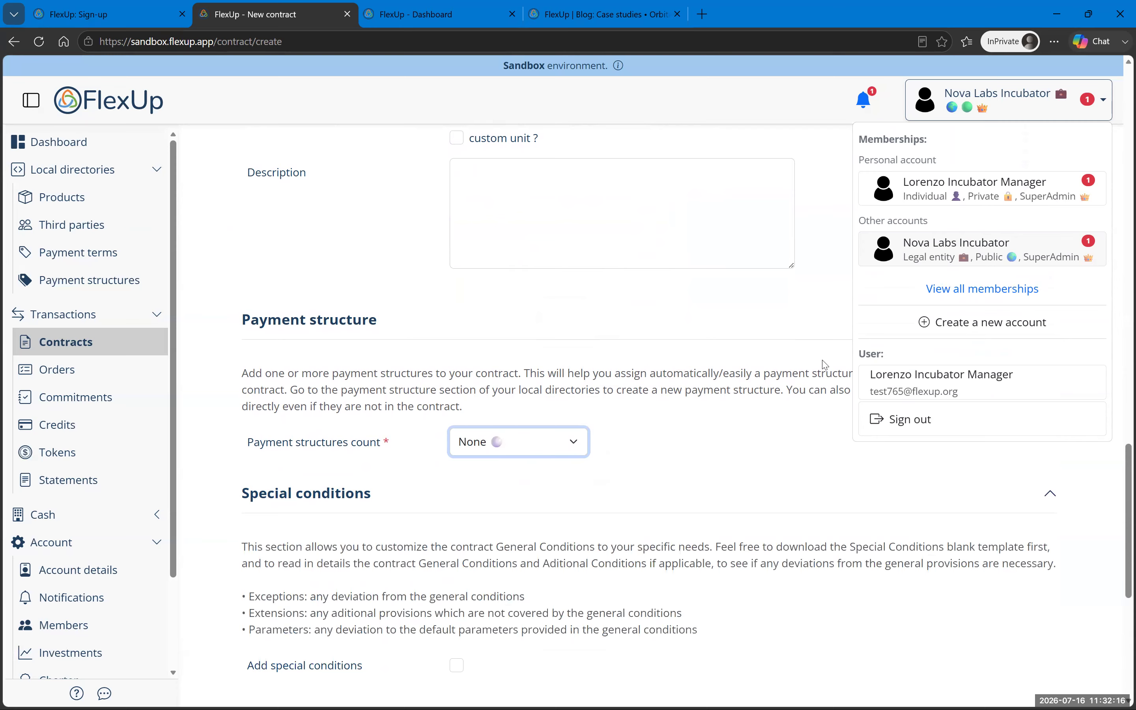
pyautogui.click(1021, 104)
pyautogui.click(1022, 109)
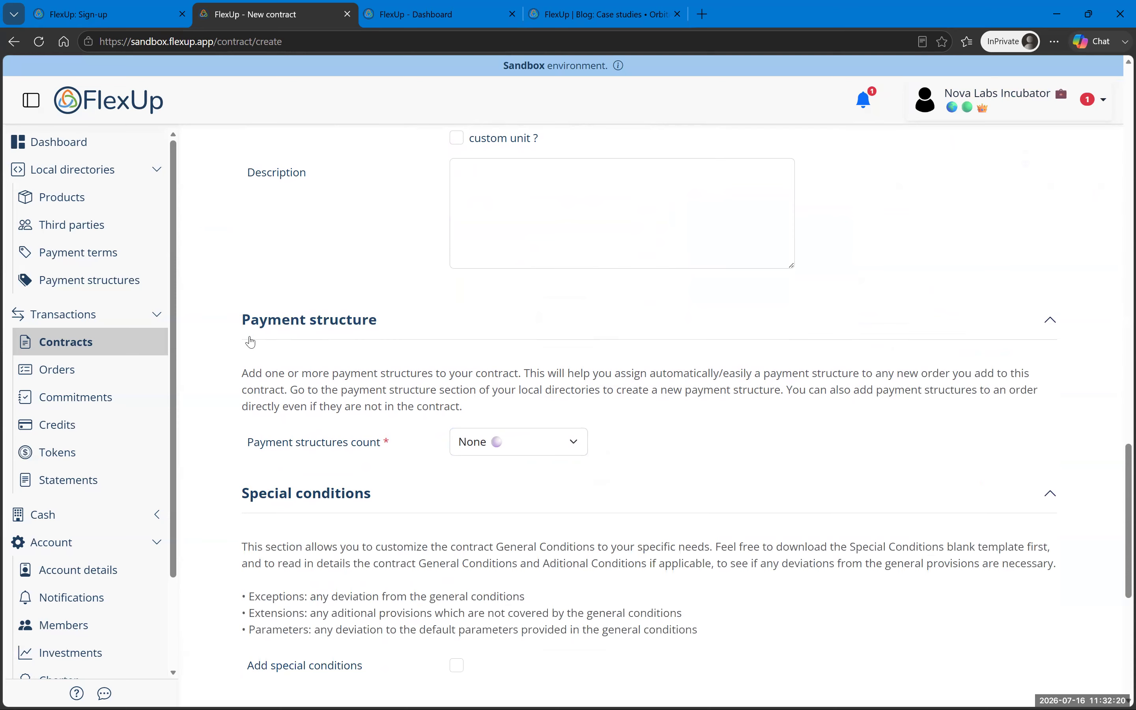
# Step: Save the new contract with its single Management services product
pyautogui.scroll(15, 810, 453)
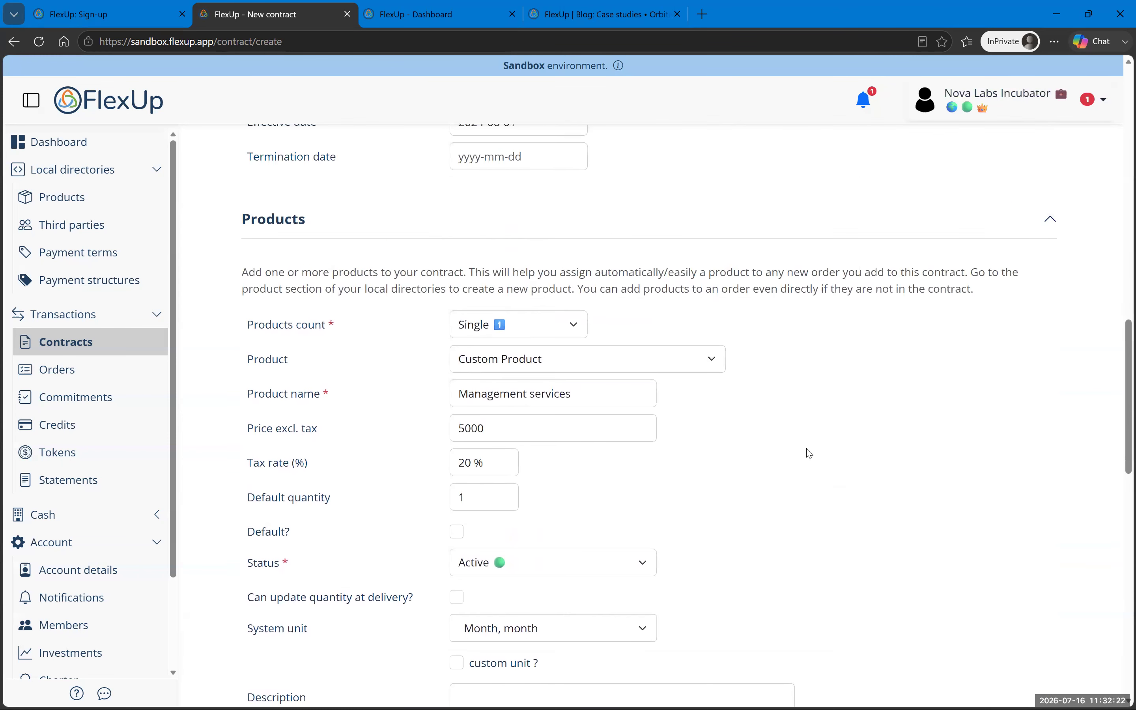
pyautogui.scroll(5, 810, 454)
pyautogui.scroll(-20, 807, 451)
pyautogui.scroll(-1, 806, 442)
pyautogui.click(317, 620)
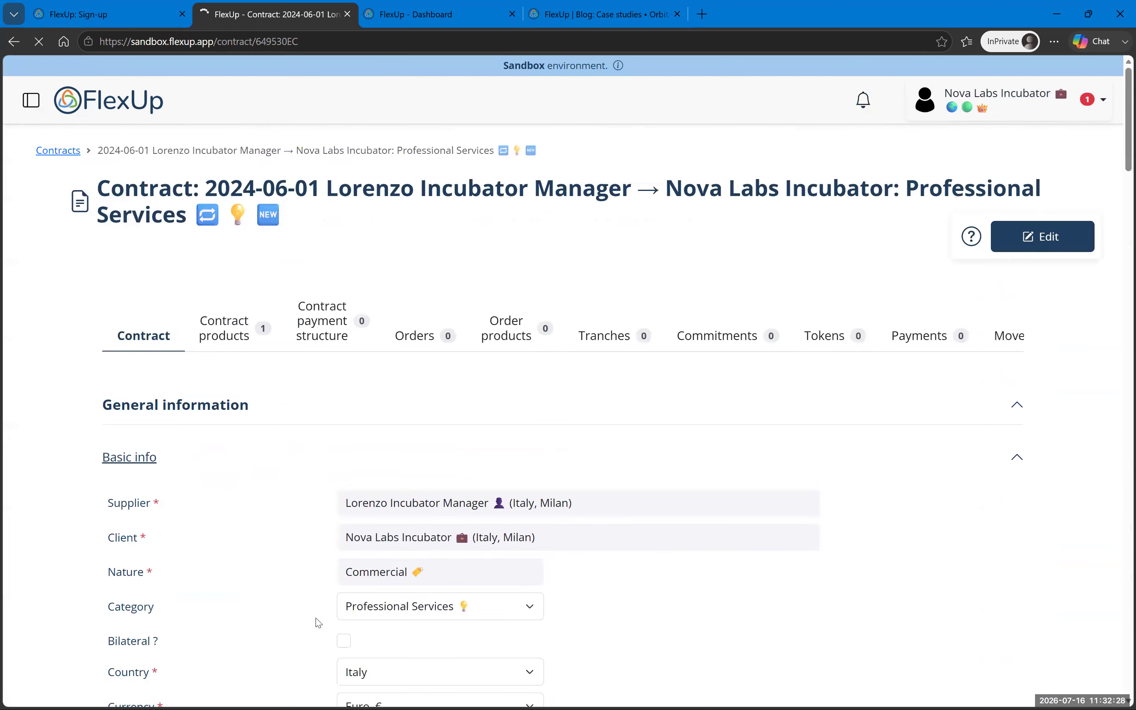
pyautogui.scroll(-20, 318, 623)
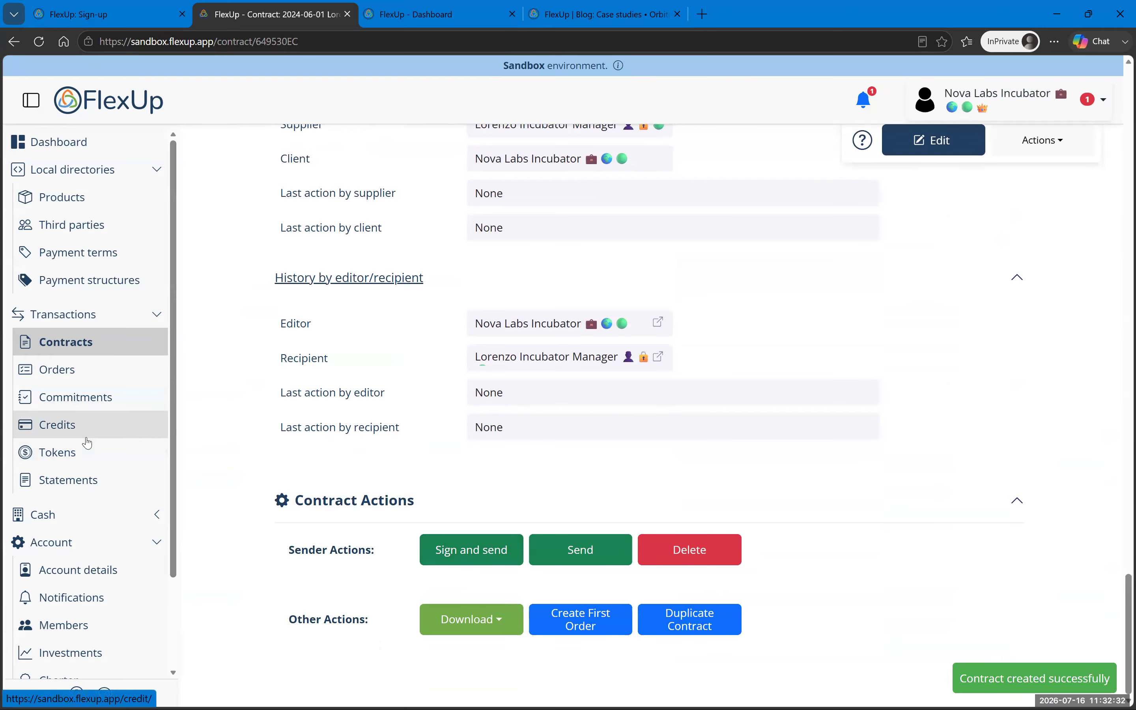
pyautogui.scroll(-3, 86, 443)
# Step: Start a charter for the account and search secretaries for 'flexup' without choosing one
pyautogui.click(74, 576)
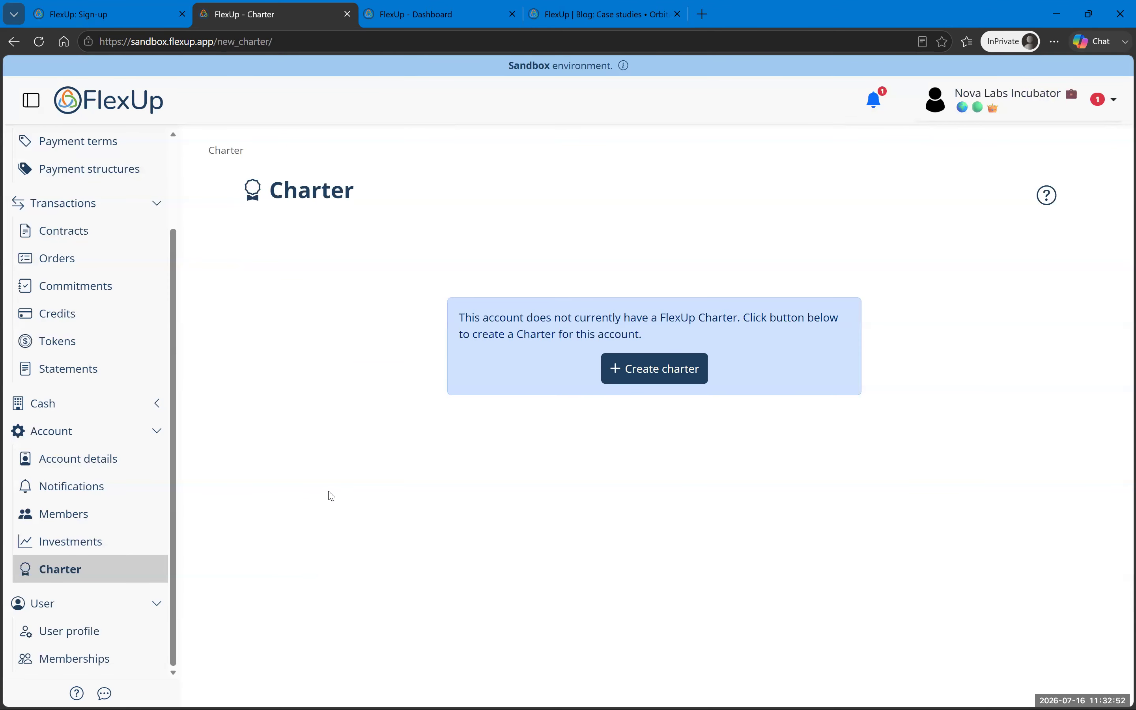
pyautogui.click(647, 377)
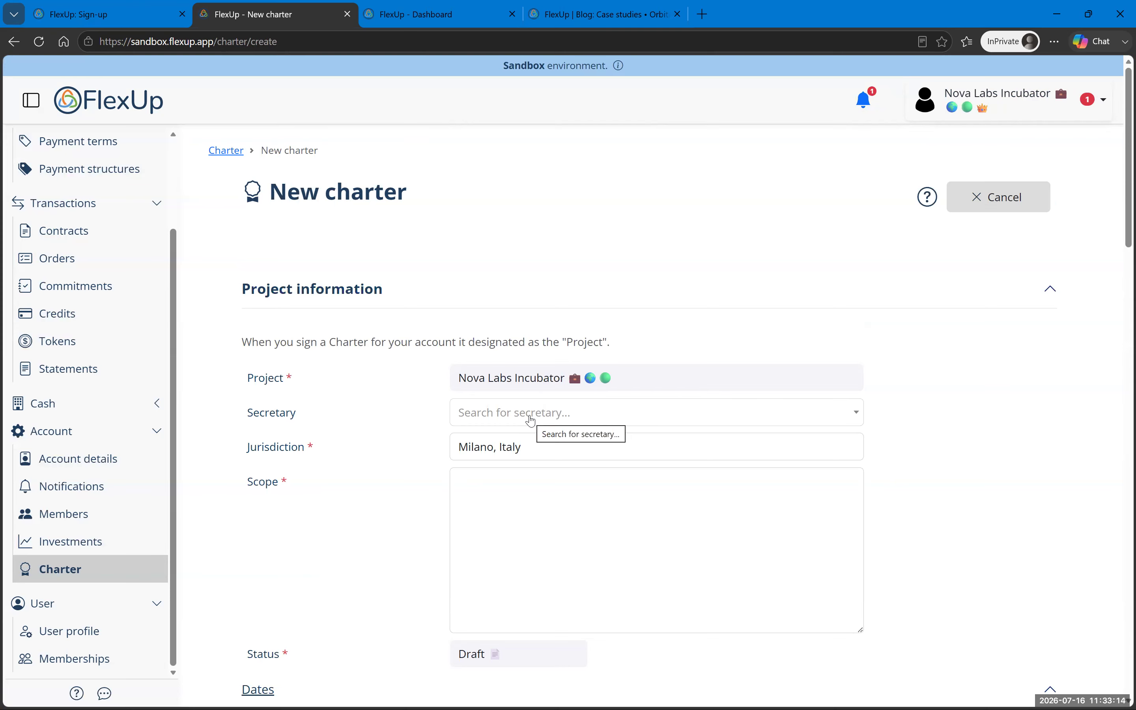
pyautogui.click(531, 421)
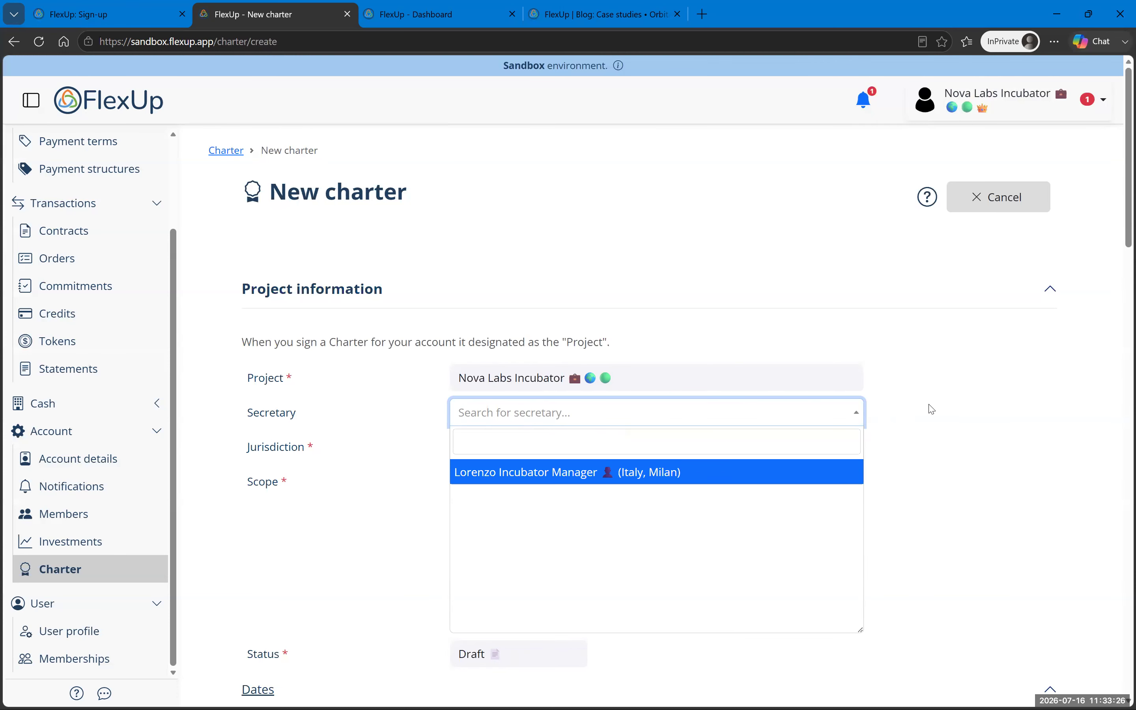
pyautogui.click(700, 444)
pyautogui.write('flexup')
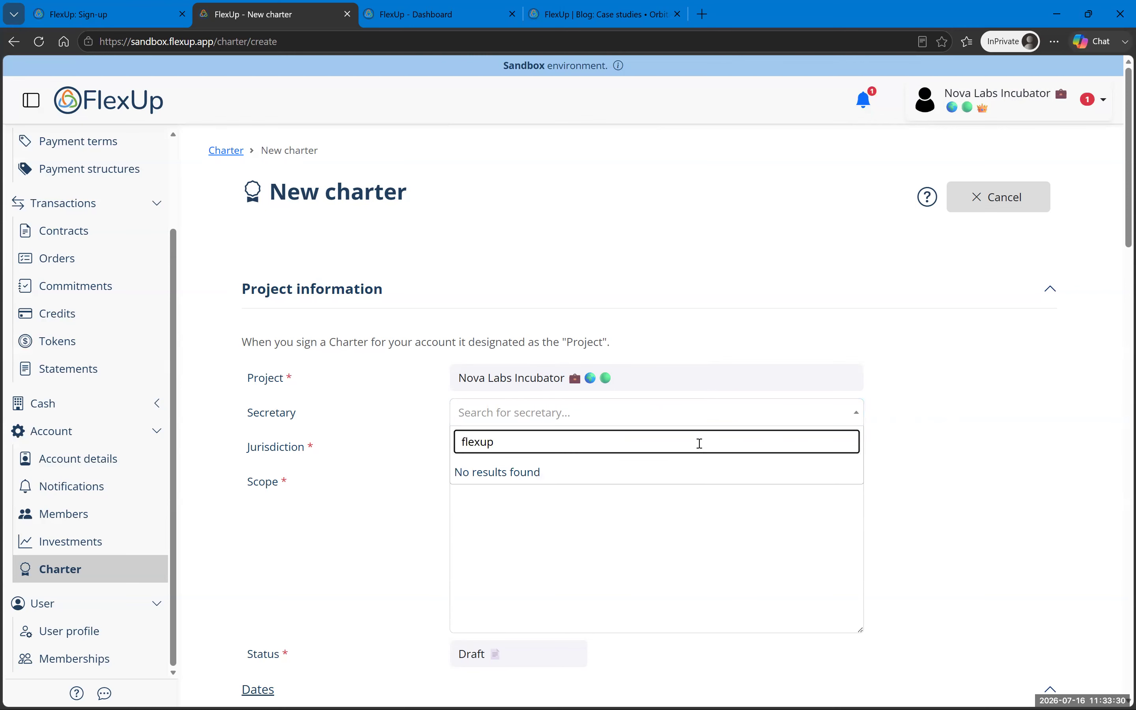
pyautogui.hotkey('ctrl', 'a')
pyautogui.click(931, 426)
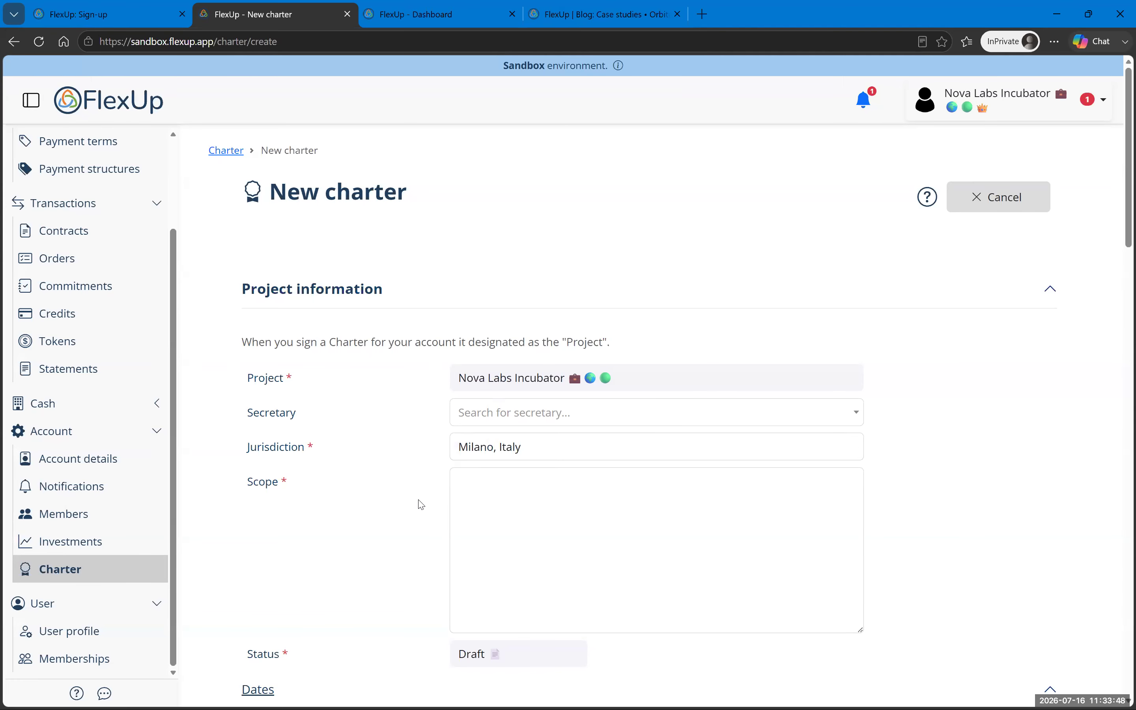
# Step: Try saving the charter, then cancel it and return to the Charter page
pyautogui.scroll(-20, 374, 486)
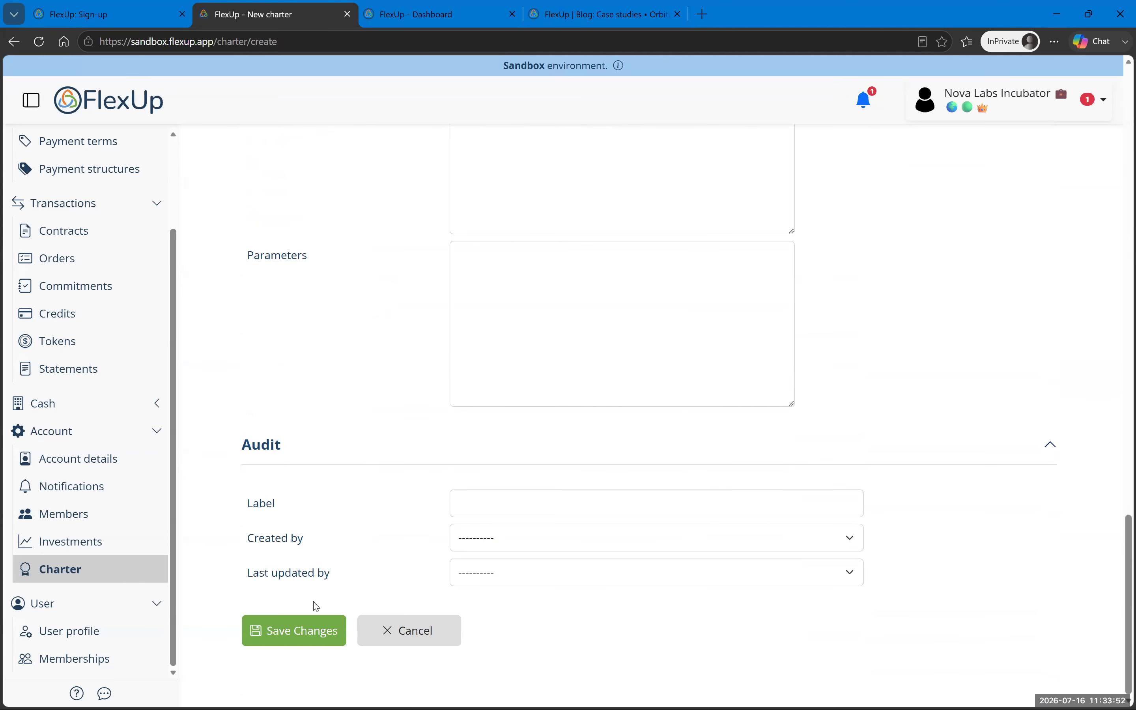
pyautogui.click(289, 641)
pyautogui.click(417, 640)
pyautogui.scroll(1, 94, 292)
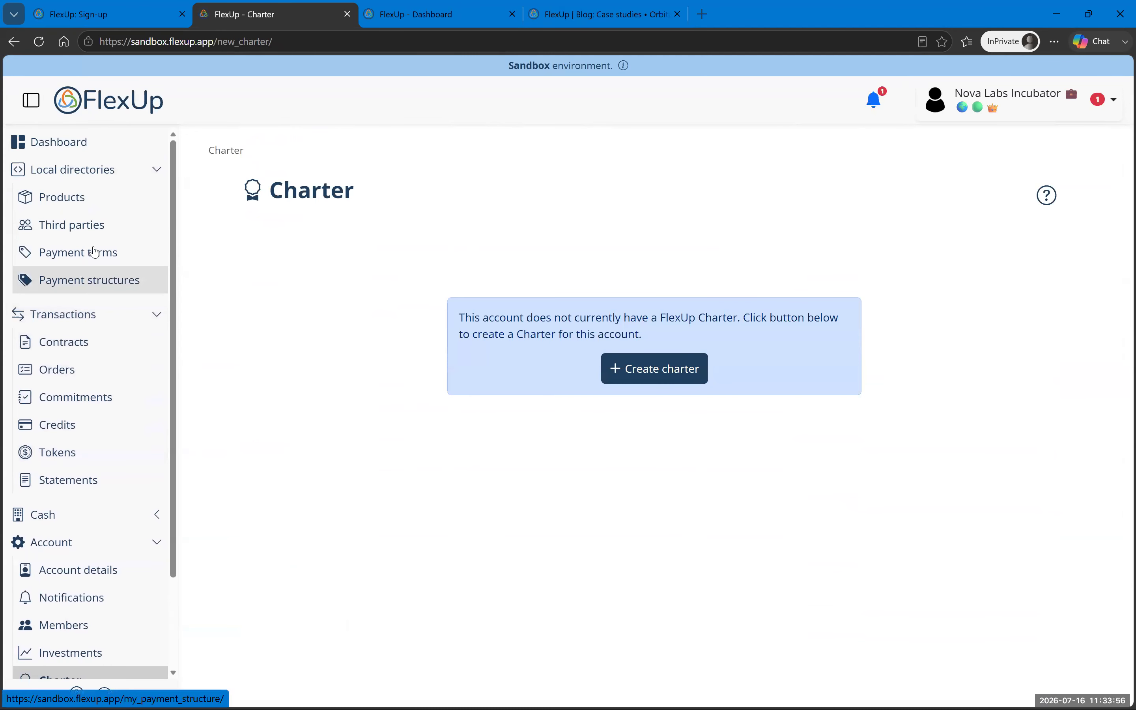
# Step: Add the FlexUp account from the global directory as a new third party
pyautogui.click(95, 225)
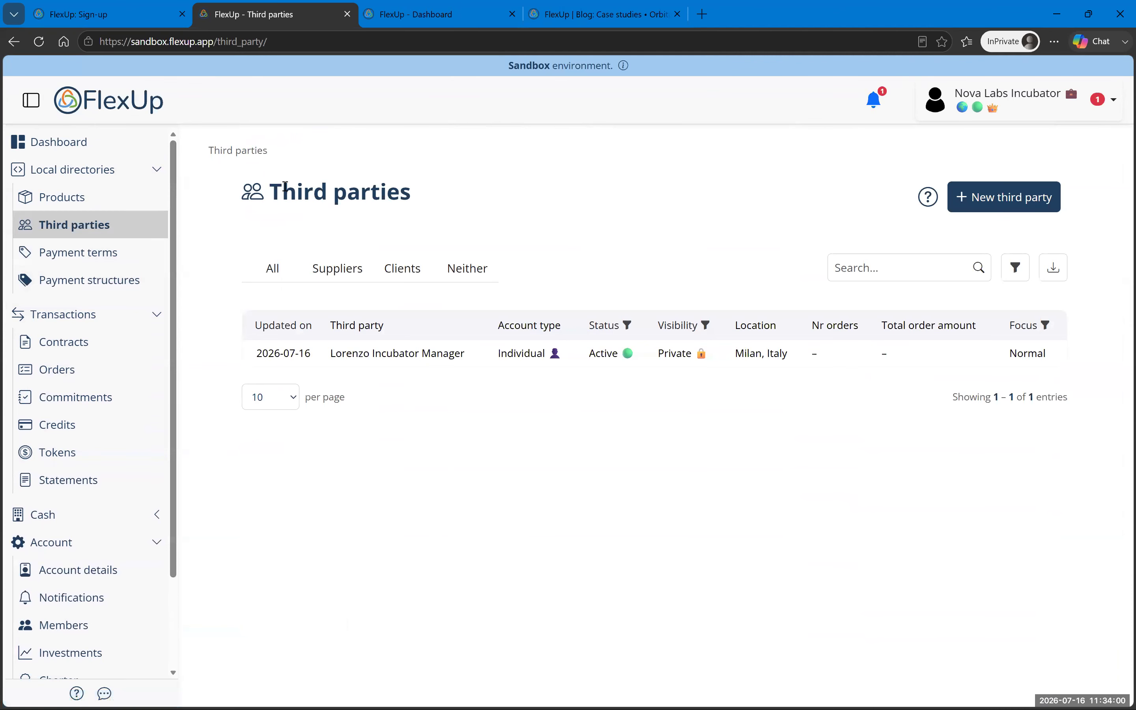
pyautogui.click(1006, 208)
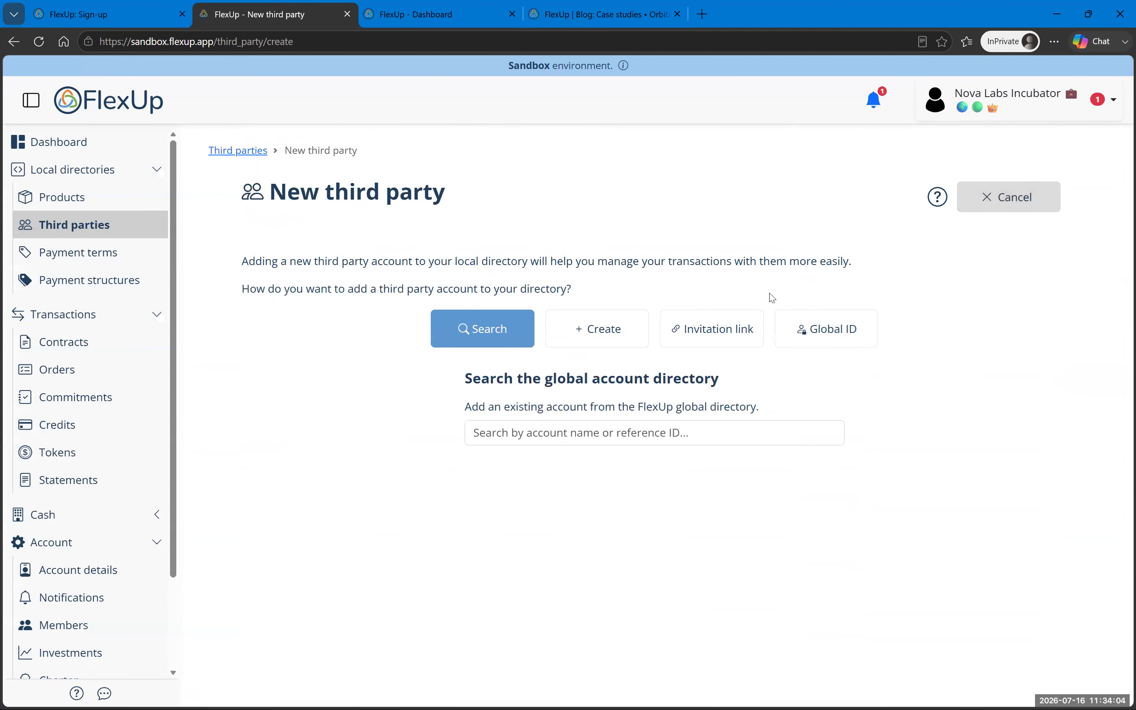
pyautogui.click(550, 438)
pyautogui.write('flexup')
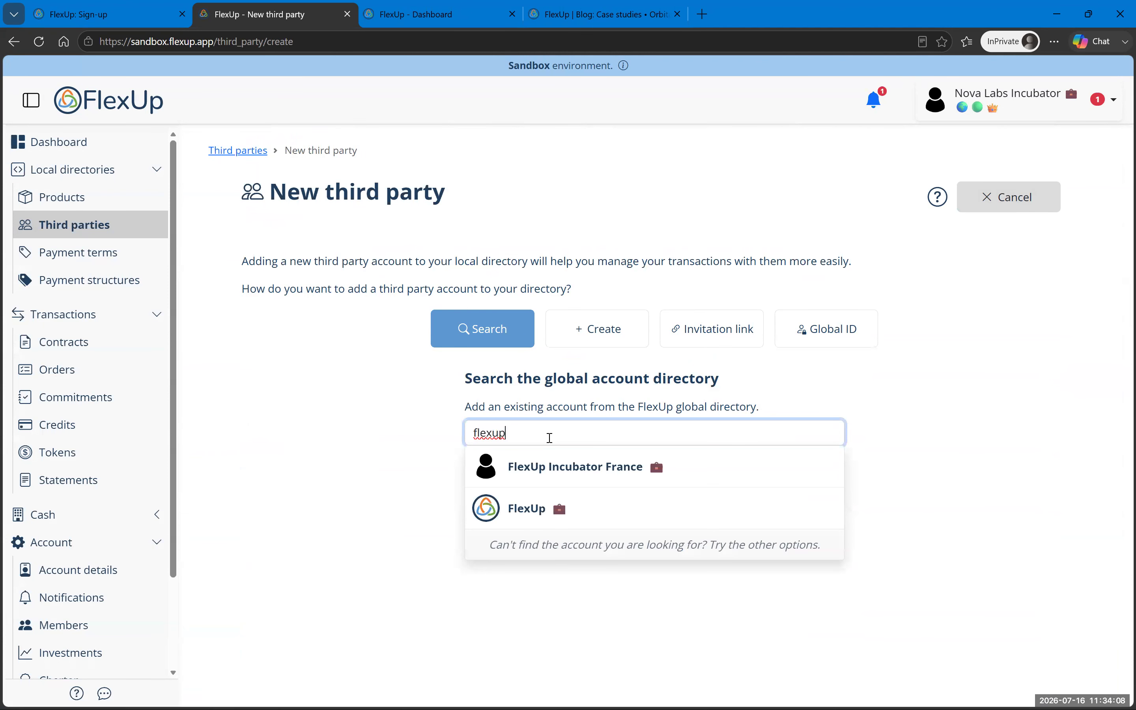
pyautogui.click(562, 519)
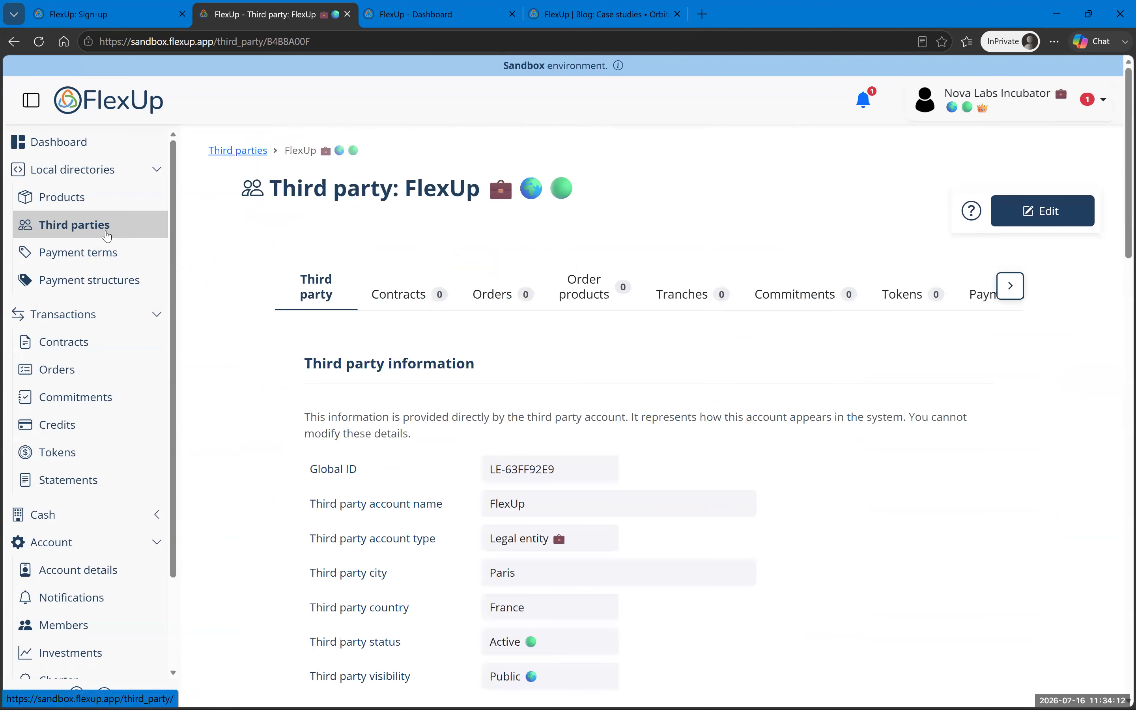
# Step: Review FlexUp's third-party record, then go to the account's Charter section
pyautogui.scroll(-2, 497, 452)
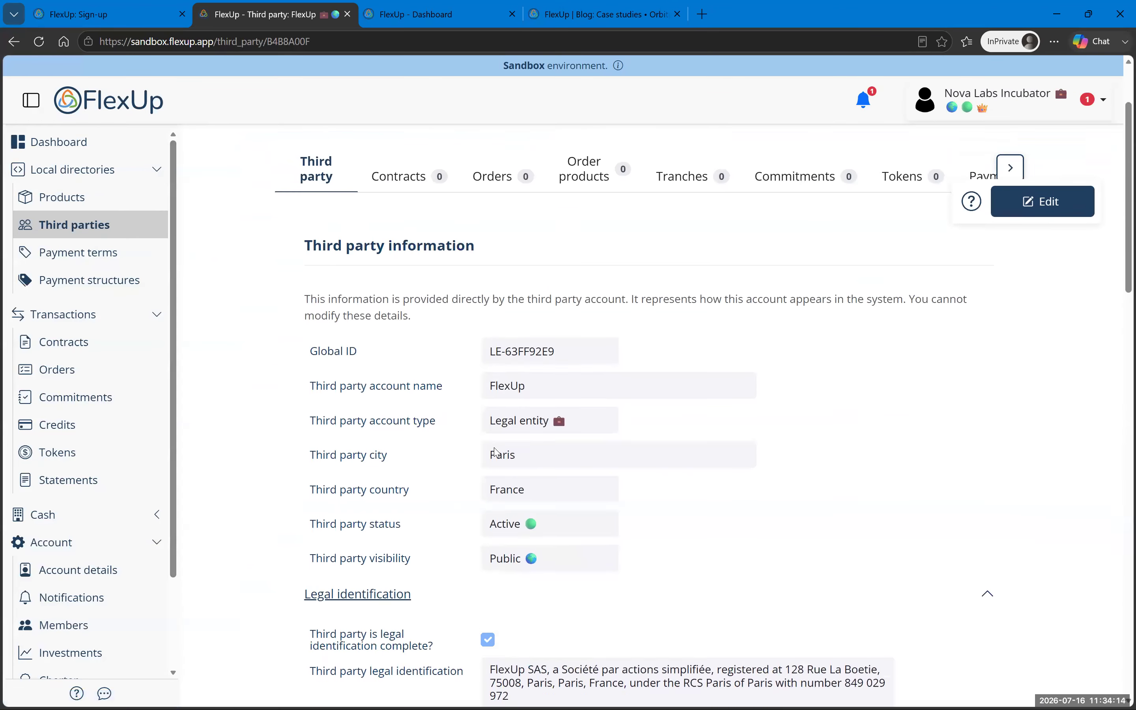
pyautogui.scroll(-3, 496, 452)
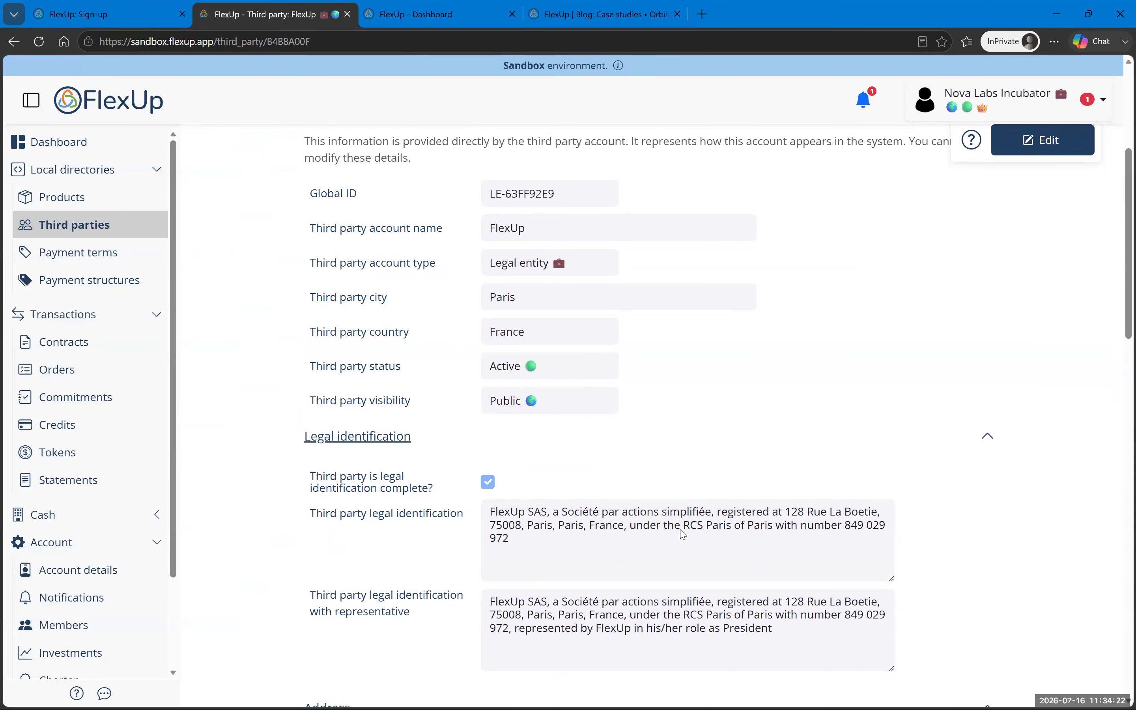
pyautogui.scroll(5, 722, 493)
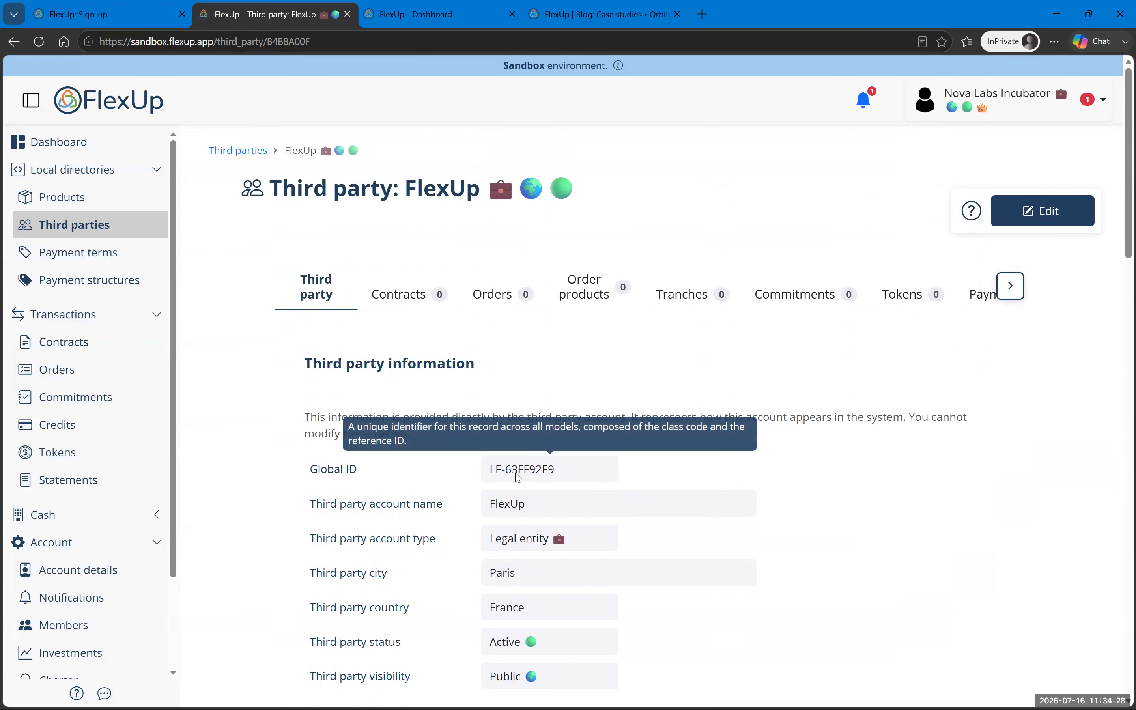
pyautogui.scroll(-11, 879, 566)
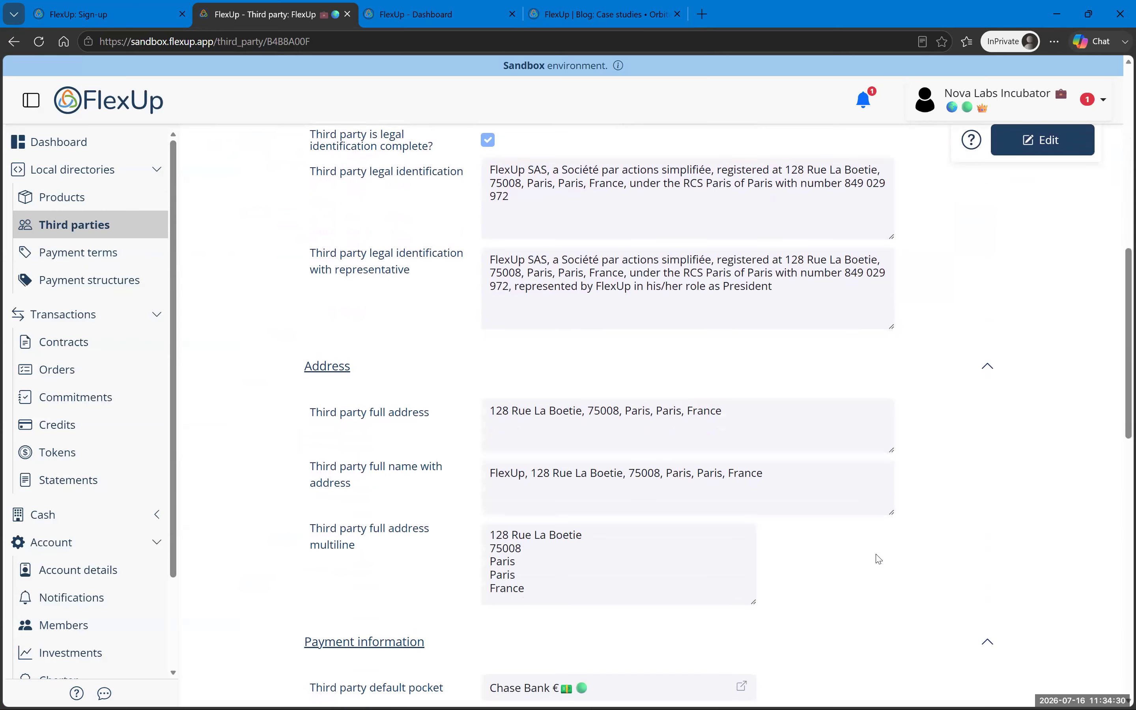
pyautogui.scroll(-12, 880, 559)
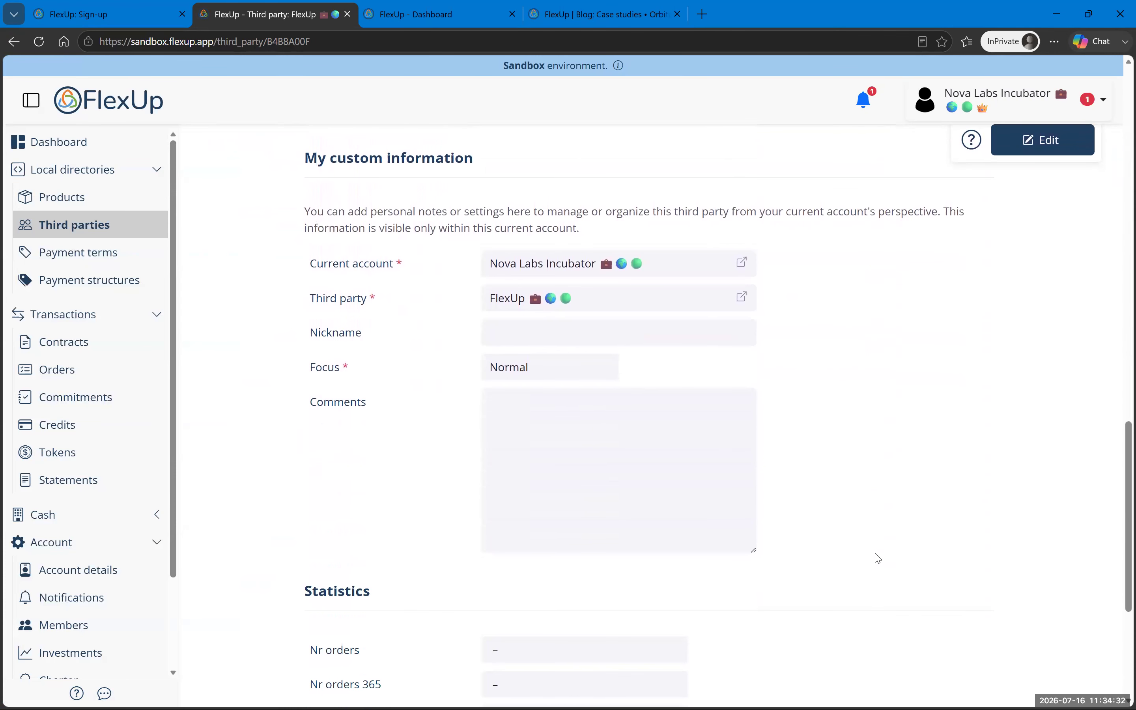
pyautogui.scroll(20, 877, 557)
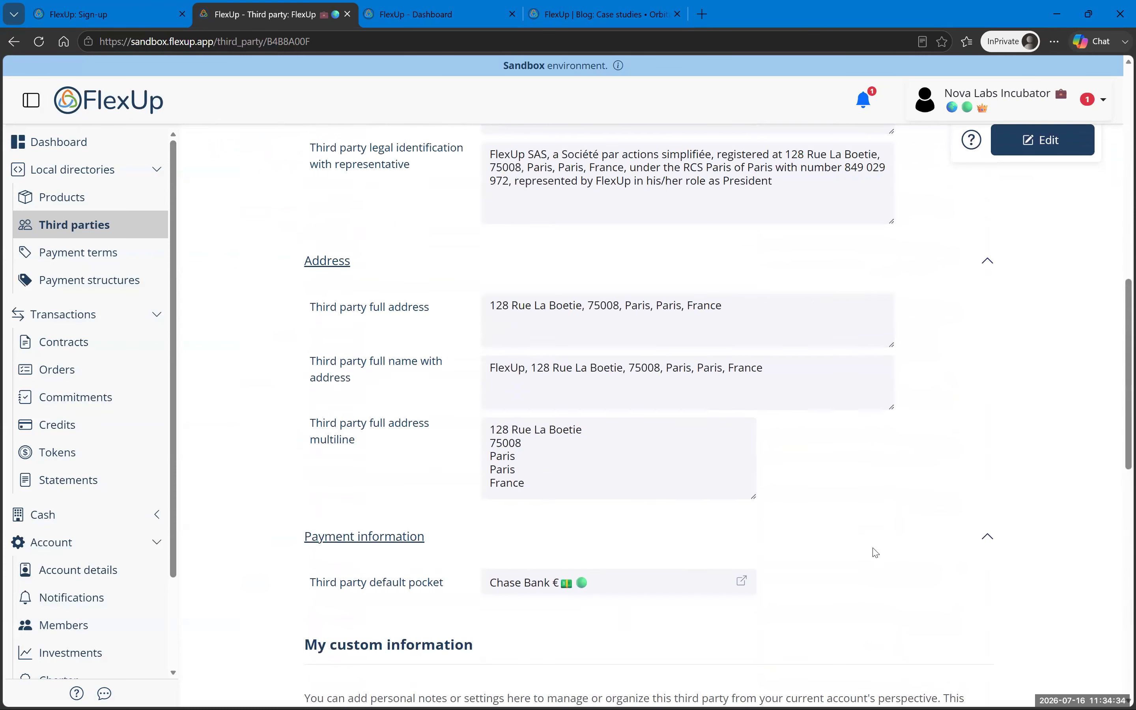
pyautogui.scroll(1, 876, 553)
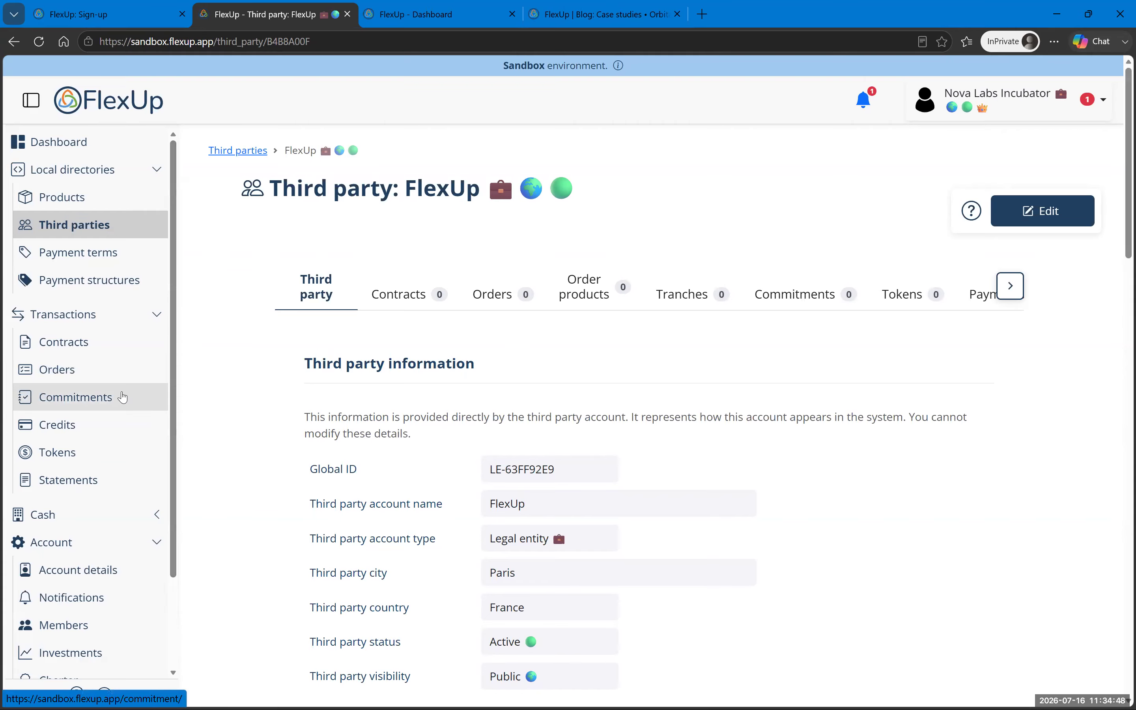
pyautogui.scroll(-2, 122, 397)
pyautogui.click(102, 570)
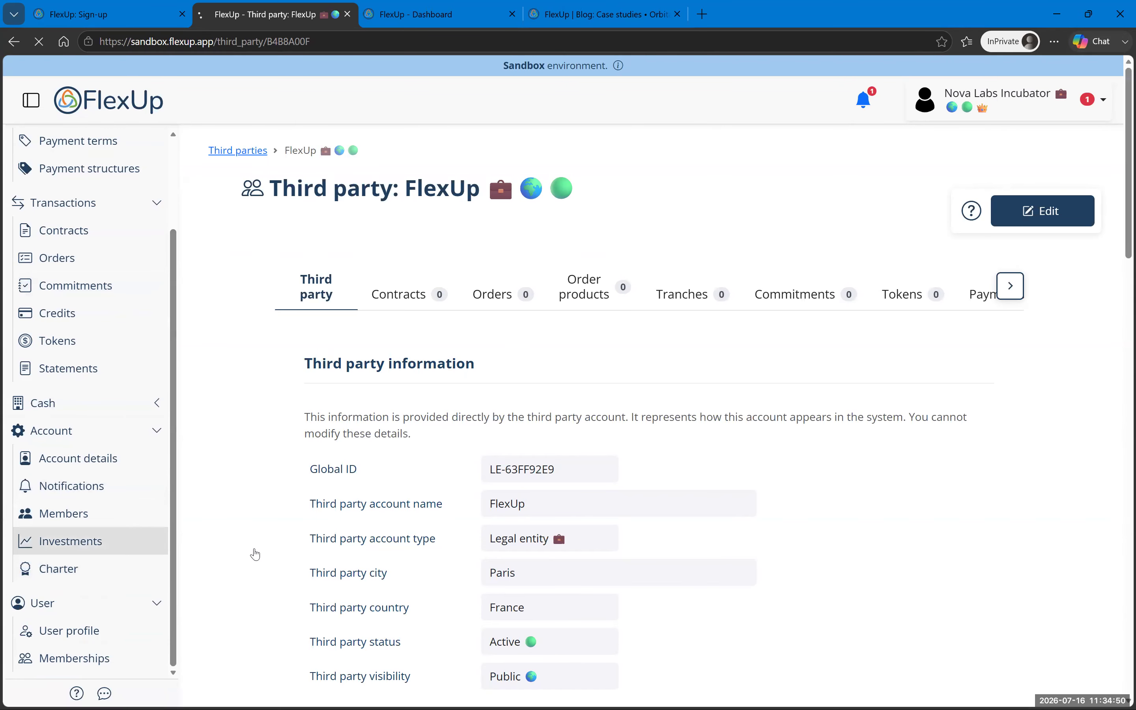
# Step: Create a new charter with FlexUp (France, Paris) as secretary and look over the form
pyautogui.click(661, 376)
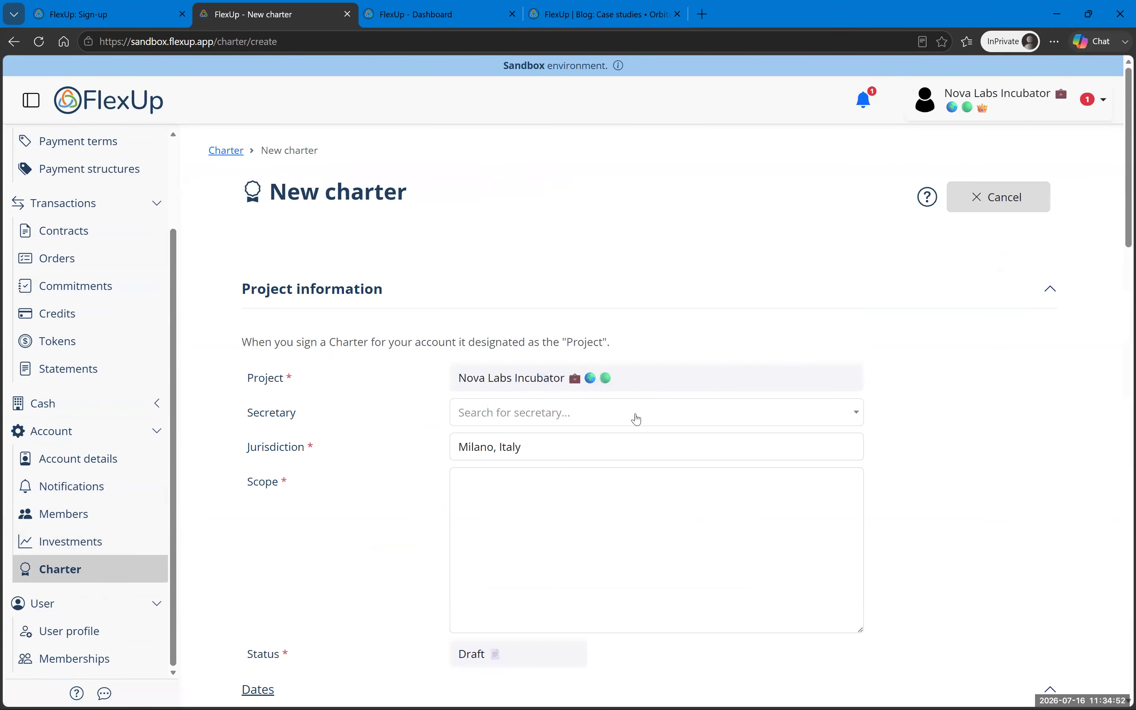
pyautogui.click(589, 416)
pyautogui.click(527, 472)
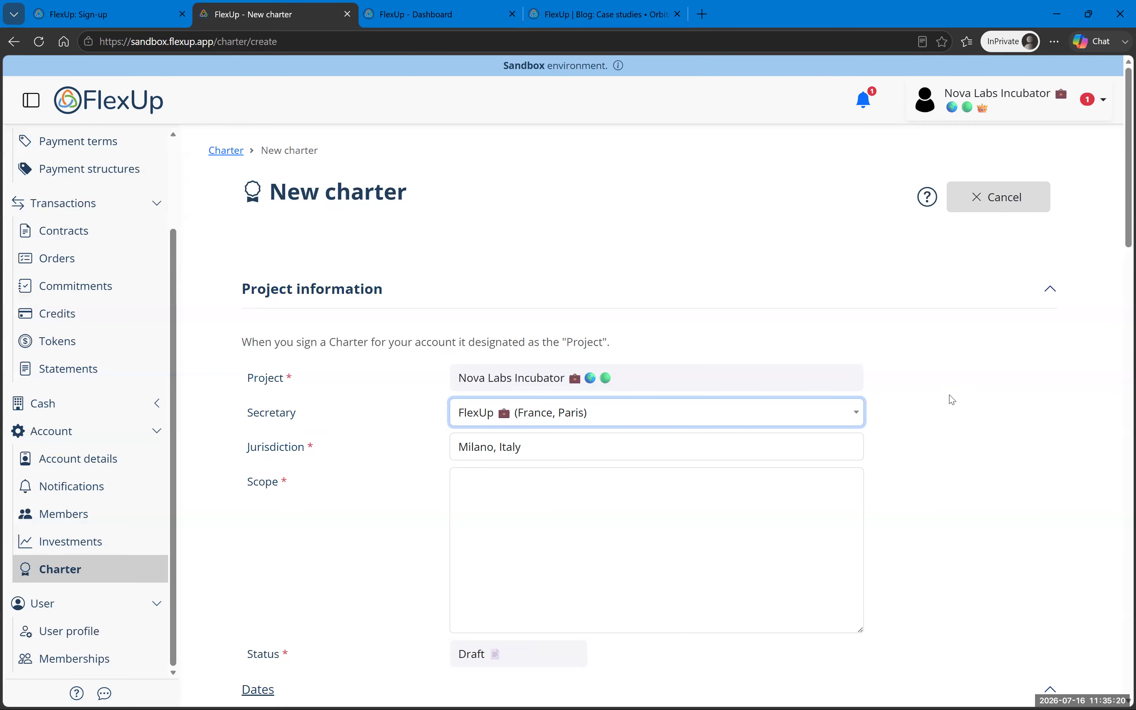
pyautogui.click(954, 399)
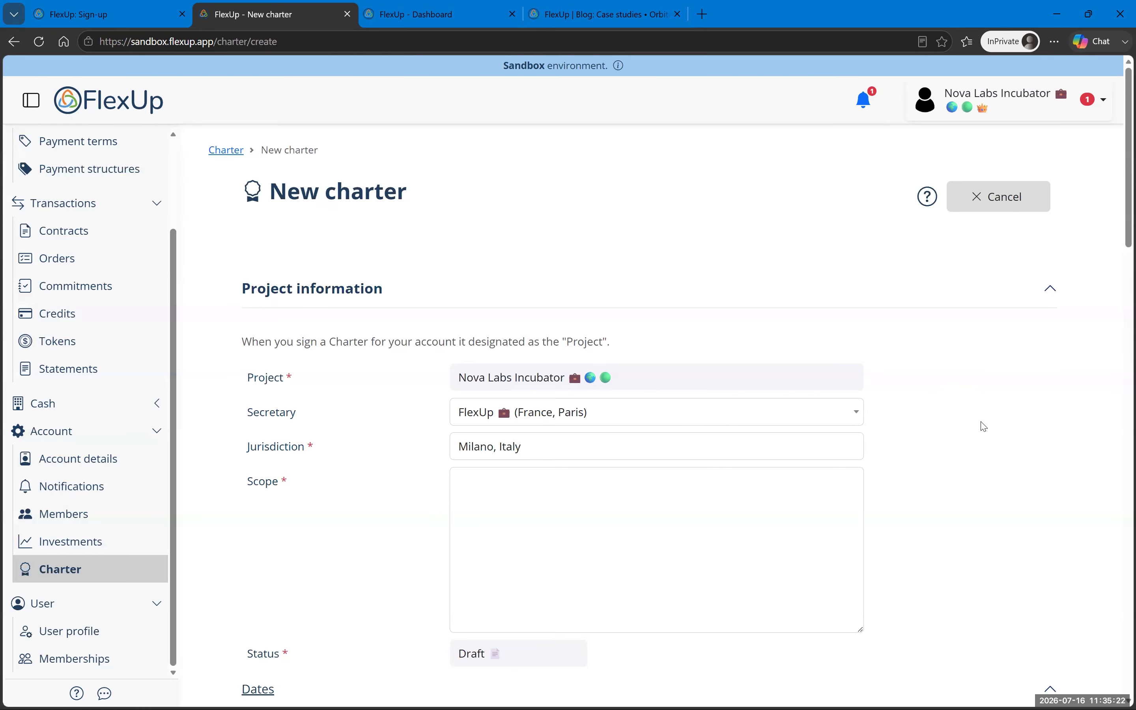
pyautogui.scroll(-3, 984, 426)
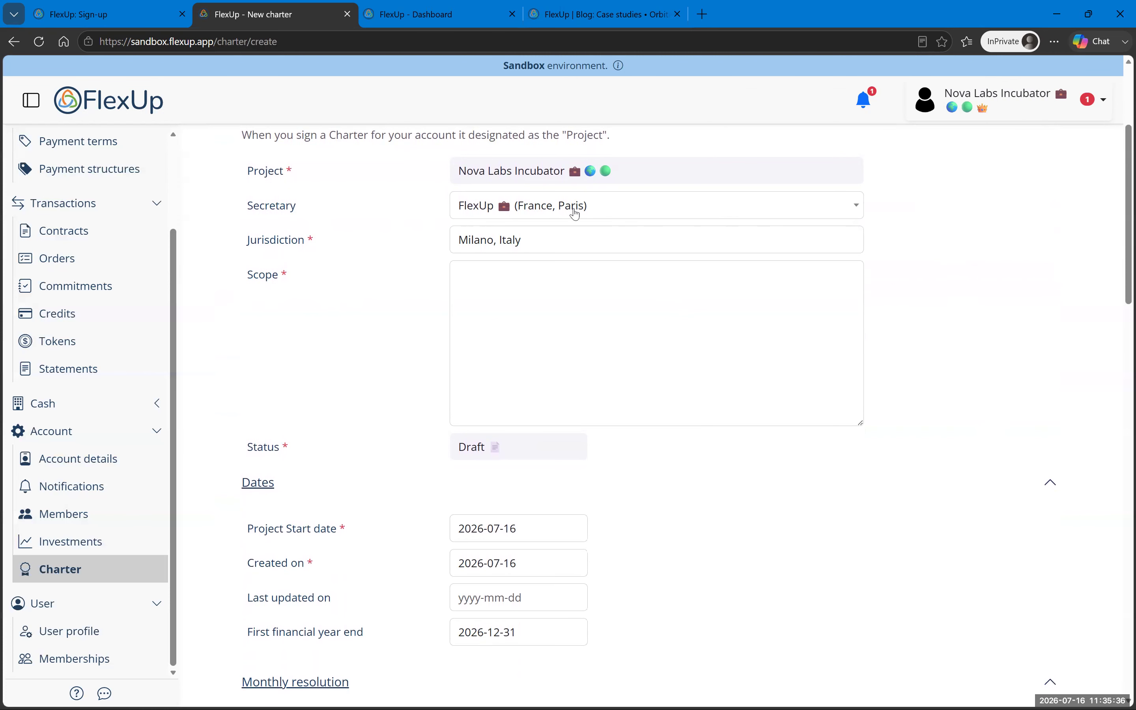
pyautogui.scroll(-3, 932, 229)
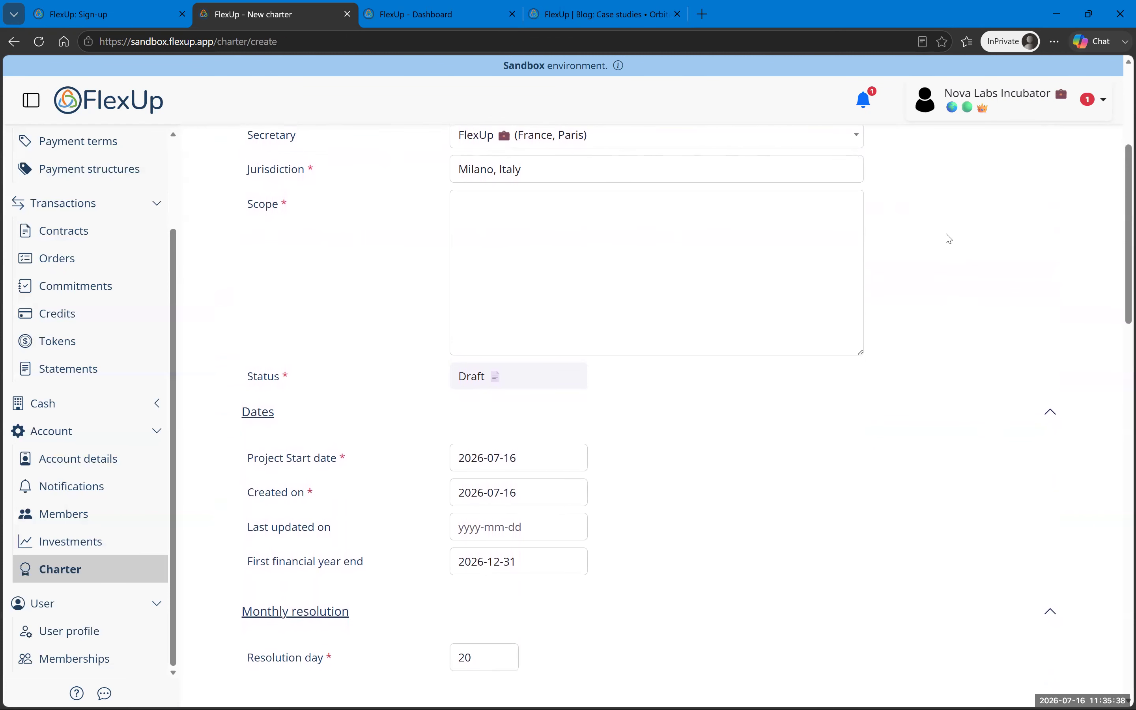
pyautogui.scroll(-2, 894, 368)
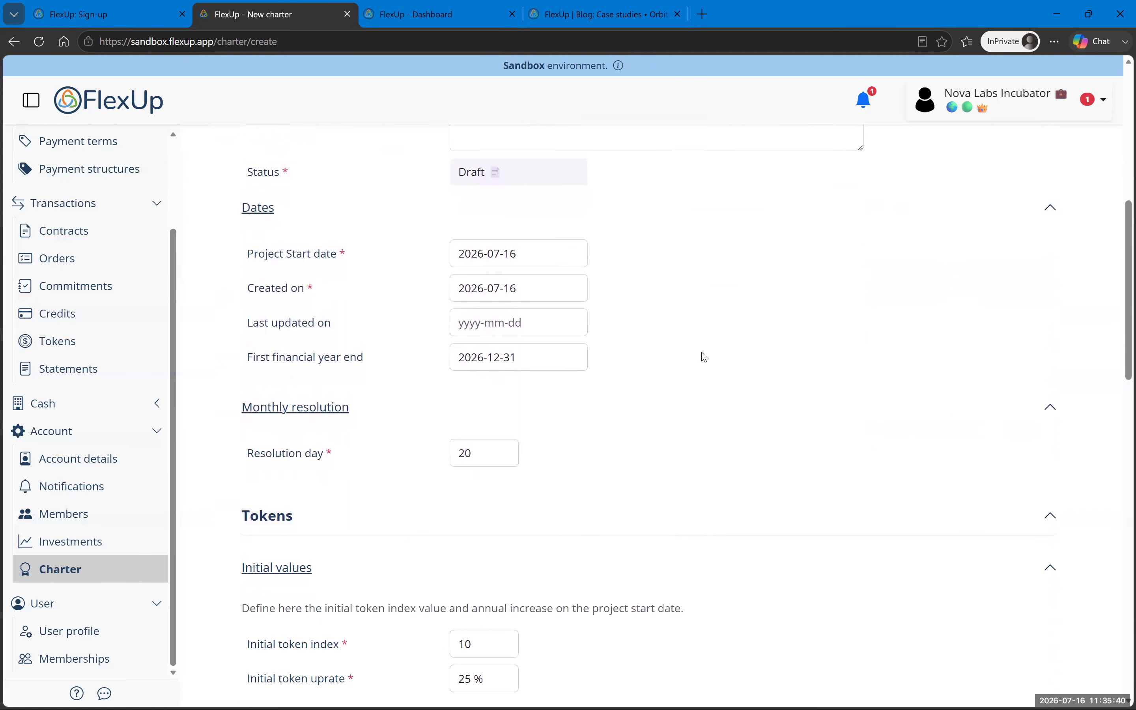
pyautogui.scroll(-2, 702, 357)
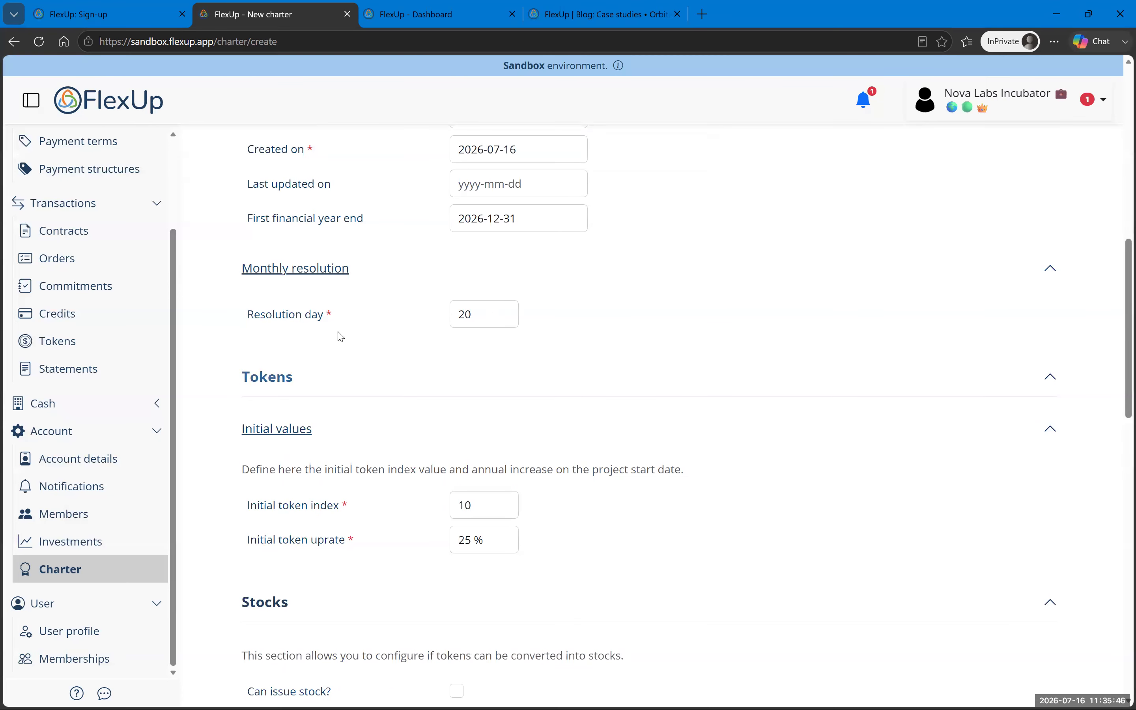
pyautogui.scroll(13, 502, 402)
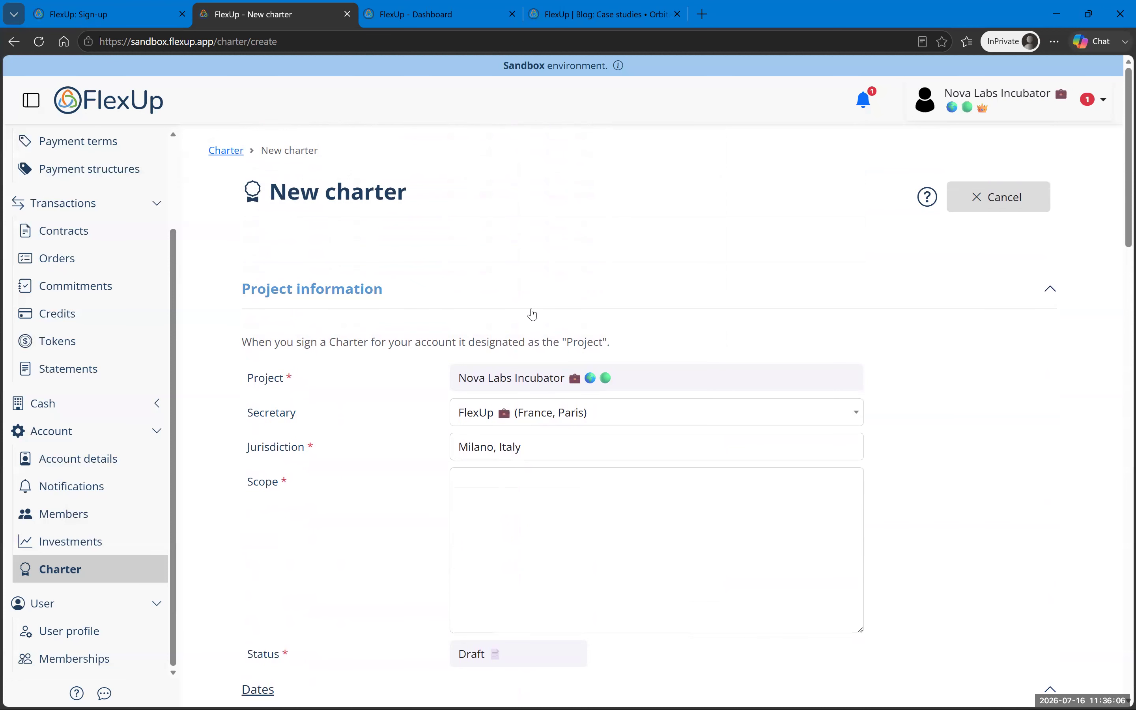
pyautogui.scroll(-5, 986, 405)
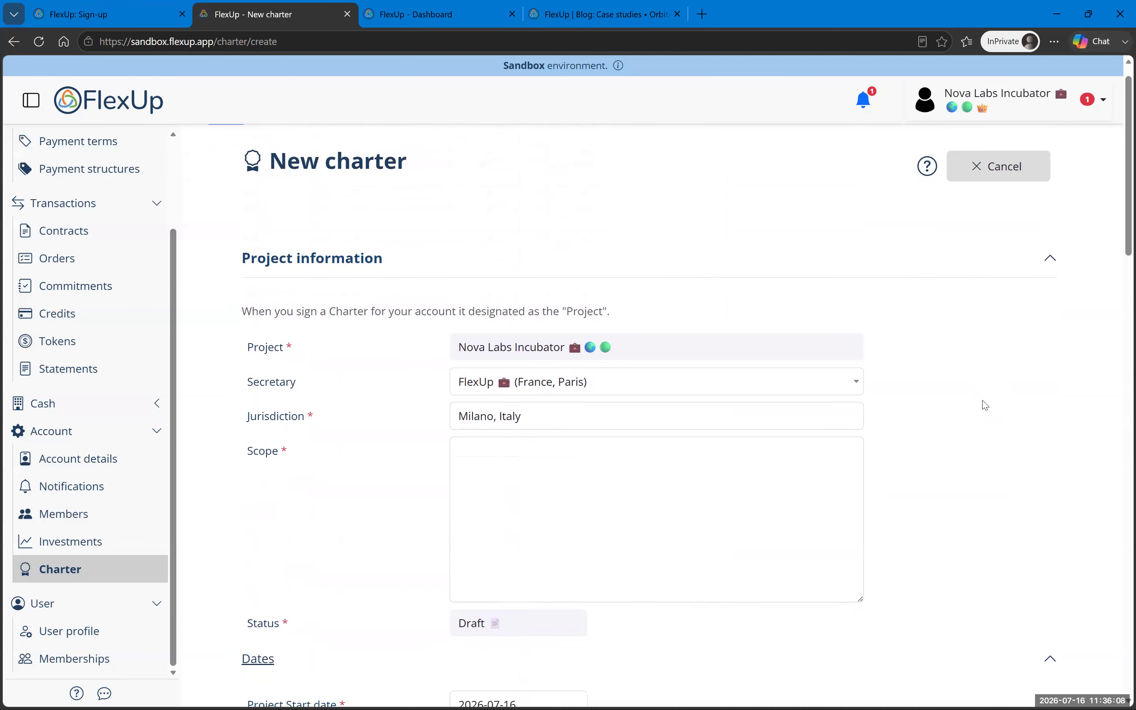
pyautogui.scroll(-6, 986, 404)
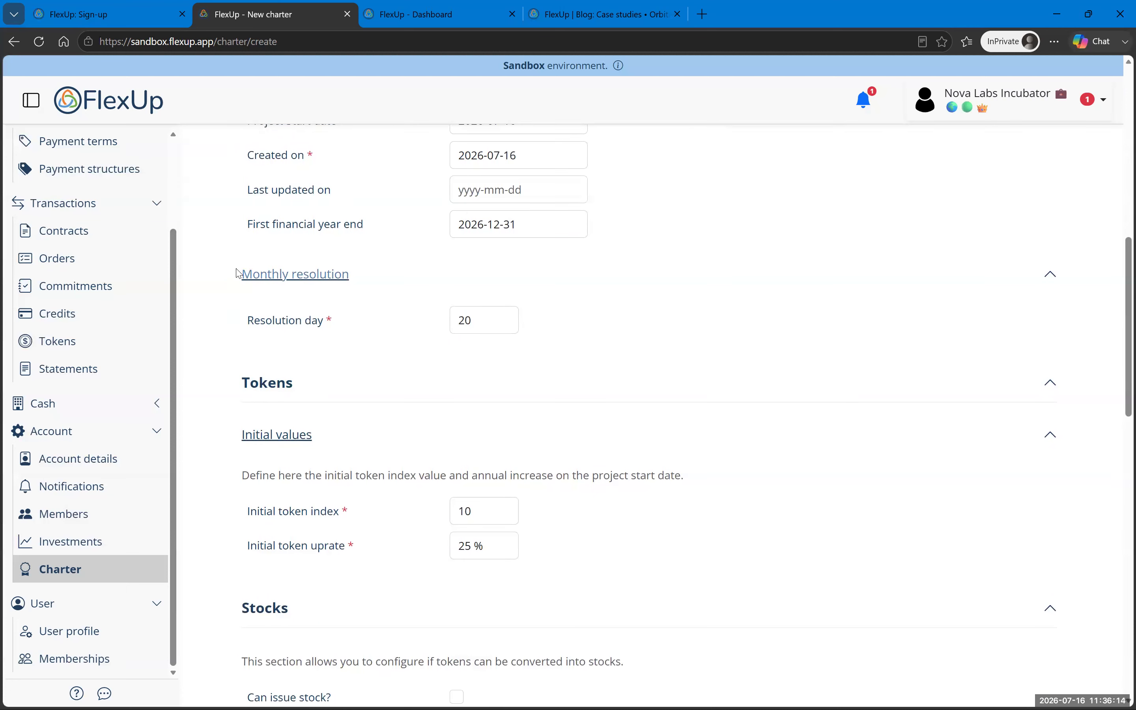
# Step: Change the charter's resolution day to 25
pyautogui.click(489, 321)
pyautogui.press('BackSpace')
pyautogui.write('5')
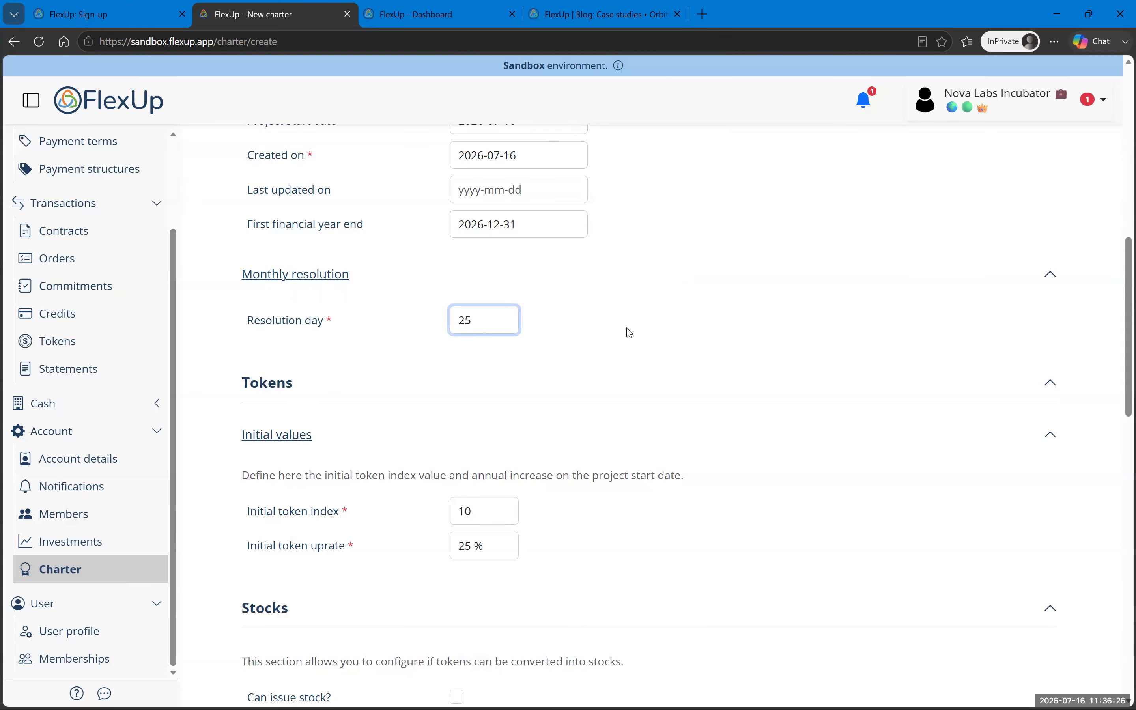
pyautogui.scroll(-3, 630, 333)
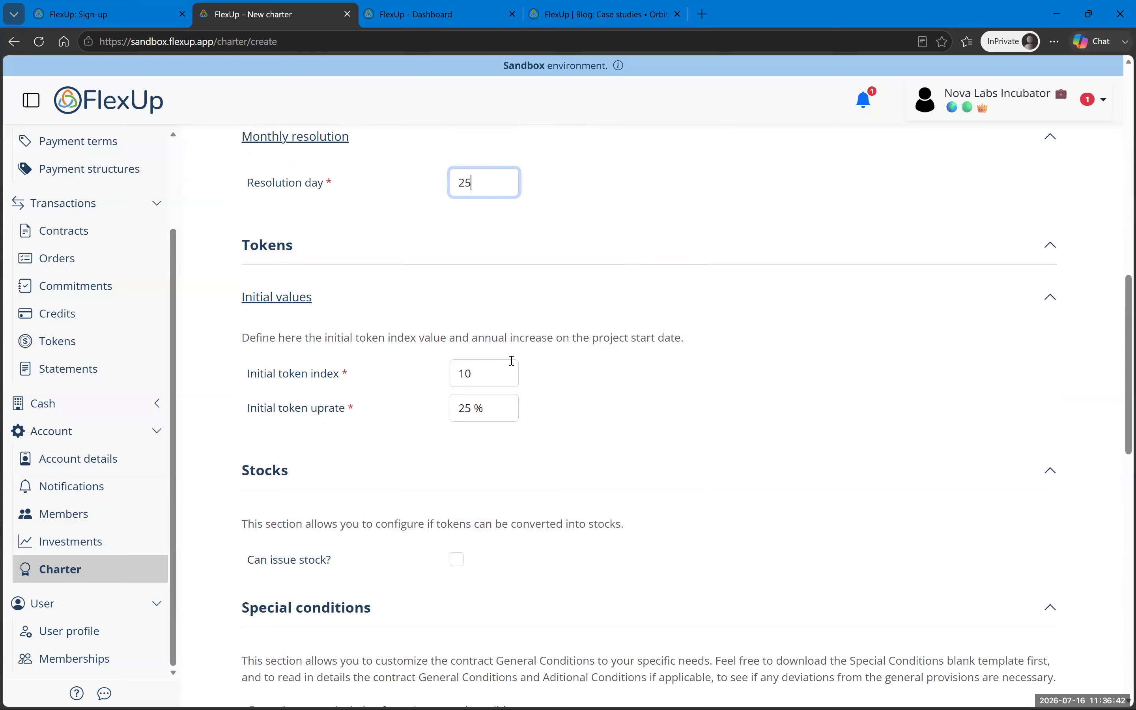
# Step: Set the initial token uprate to 15 and the initial token index to 100
pyautogui.click(486, 371)
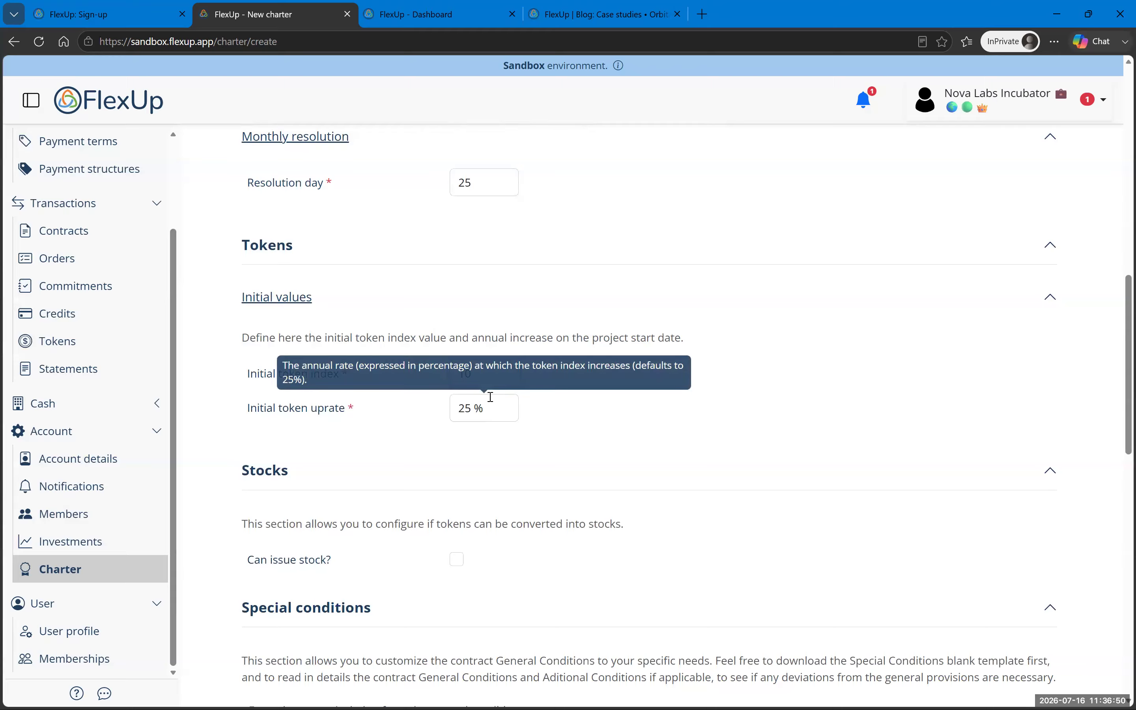
pyautogui.click(458, 404)
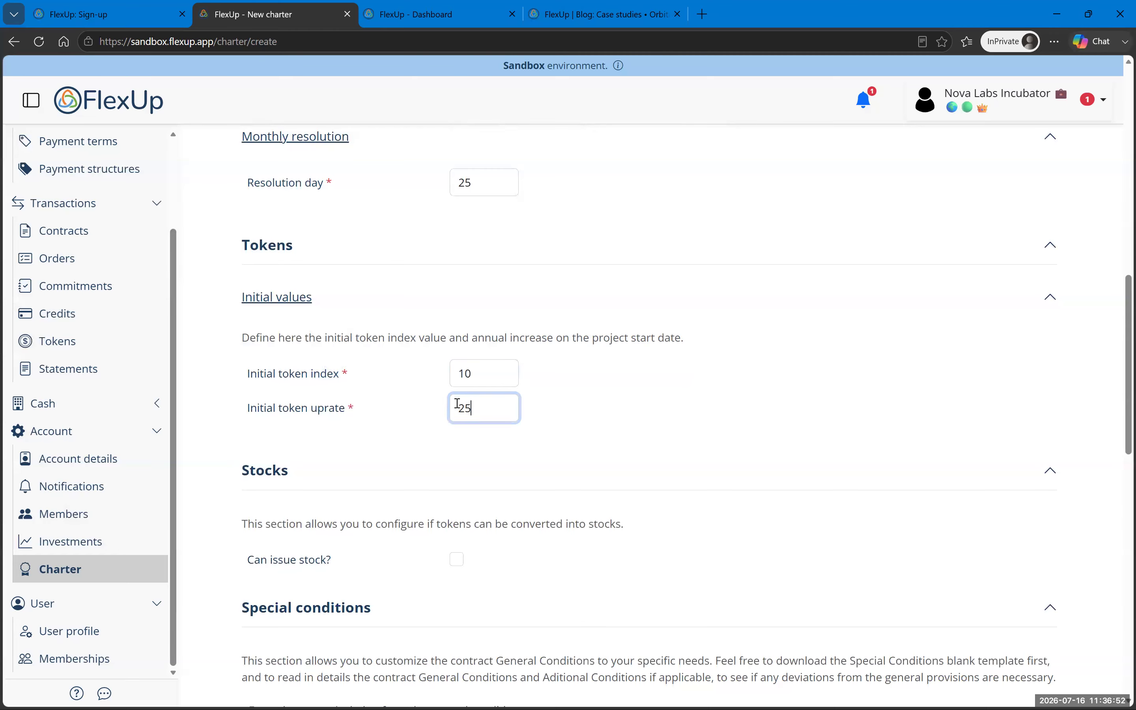
pyautogui.moveTo(469, 413); pyautogui.dragTo(452, 402)
pyautogui.click(465, 376)
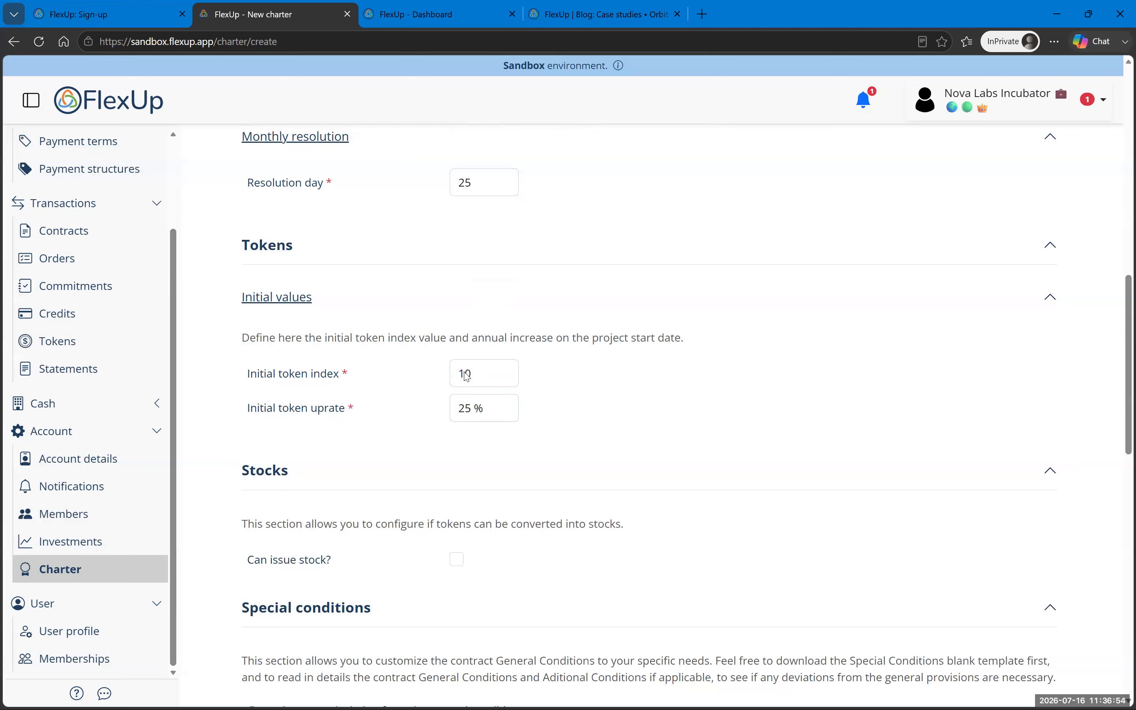
pyautogui.doubleClick(466, 416)
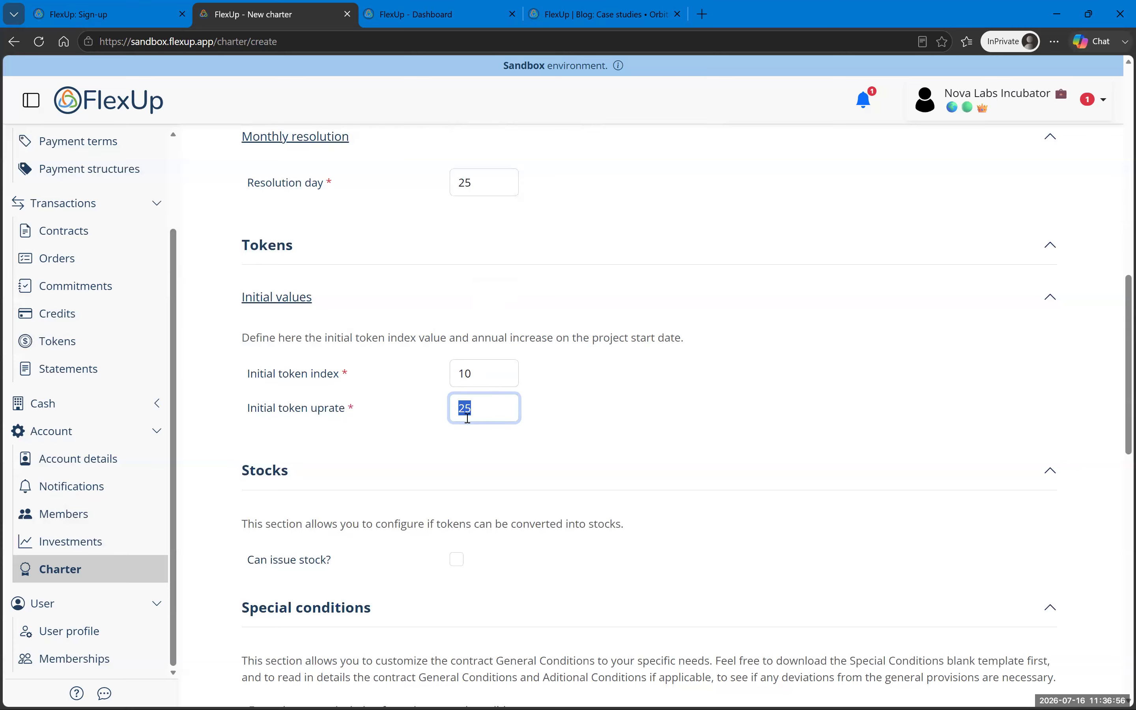
pyautogui.write('15')
pyautogui.hotkey('shift', 'Tab')
pyautogui.write('100')
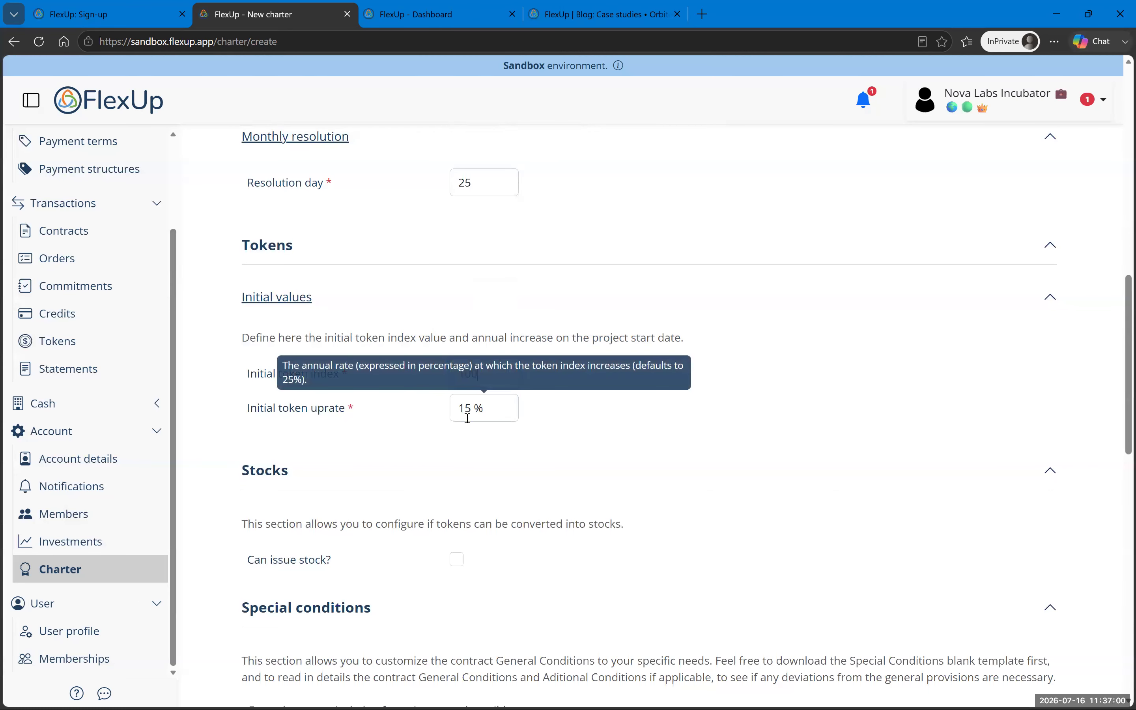
pyautogui.click(569, 482)
pyautogui.click(566, 477)
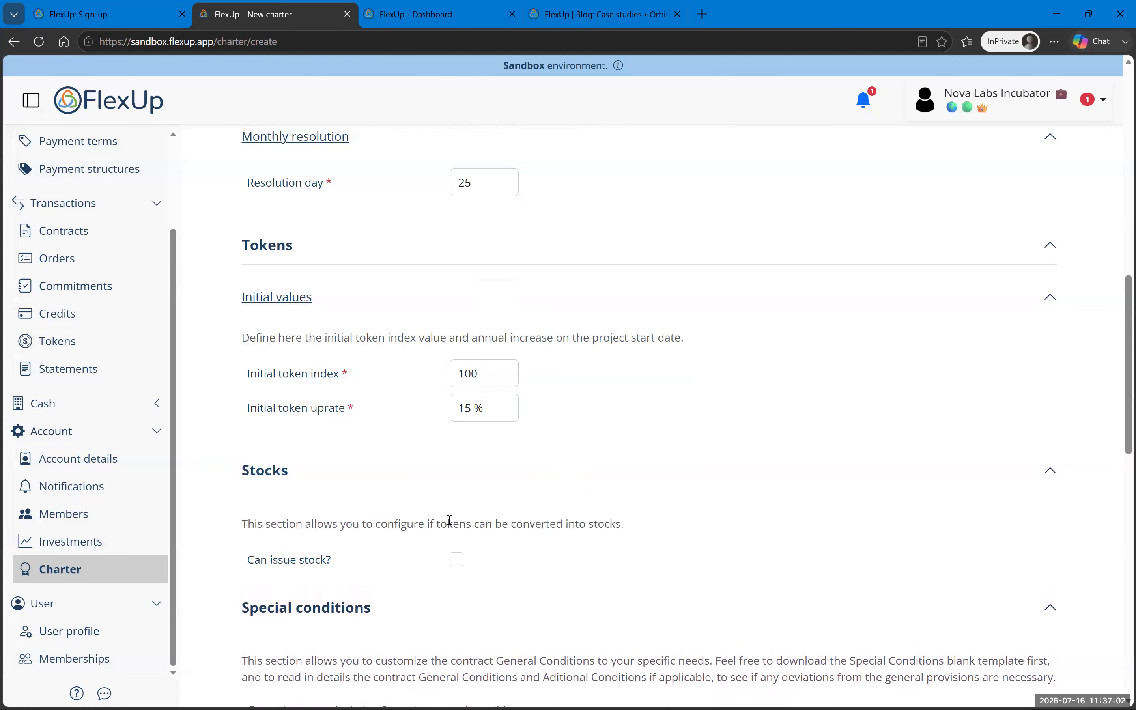
# Step: Tick 'Can issue stock?' and 'Allow token conversion?' on the charter
pyautogui.scroll(-4, 448, 519)
pyautogui.click(457, 353)
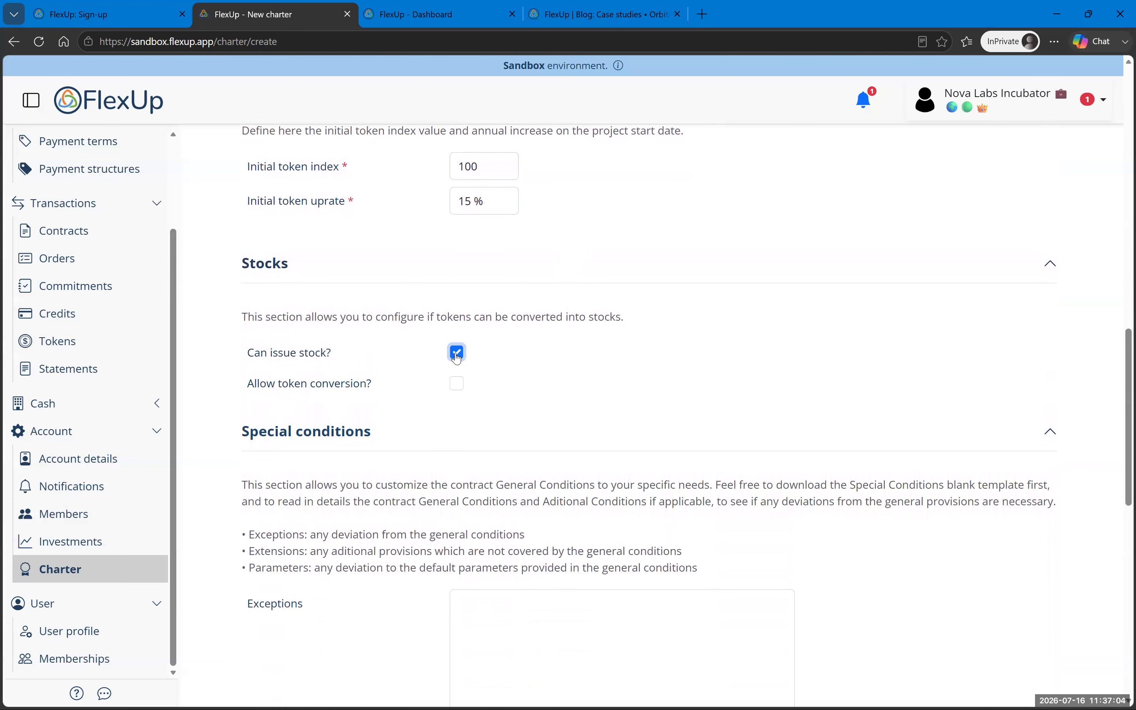
pyautogui.click(457, 384)
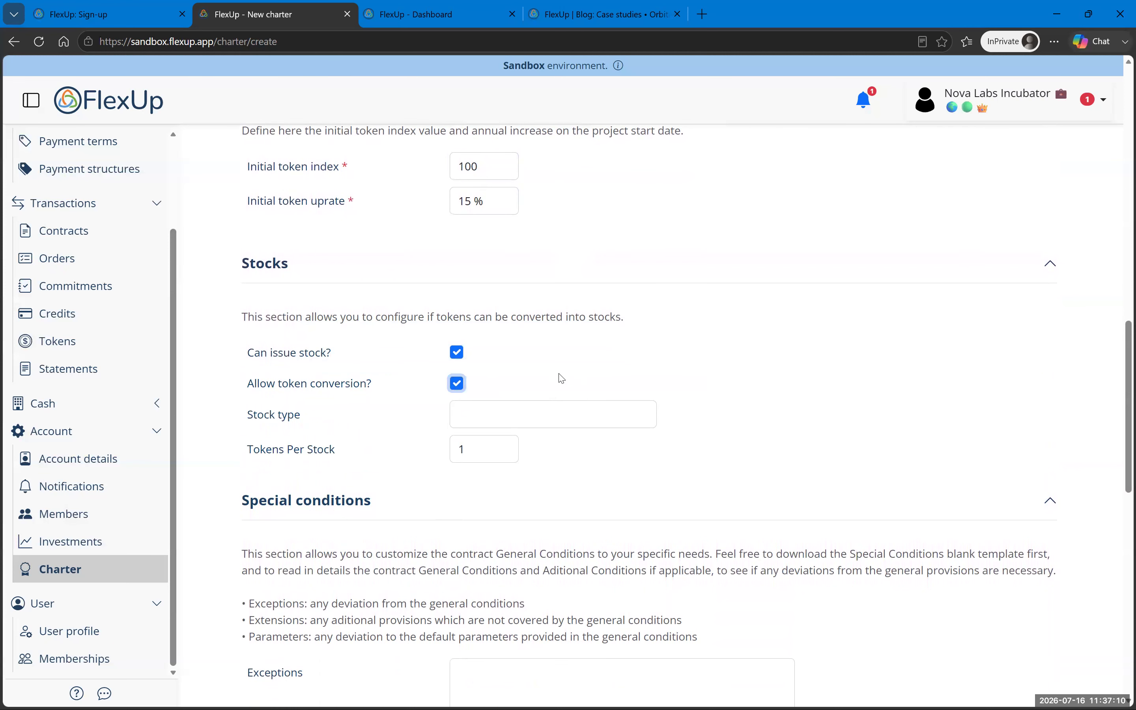
pyautogui.scroll(3, 562, 378)
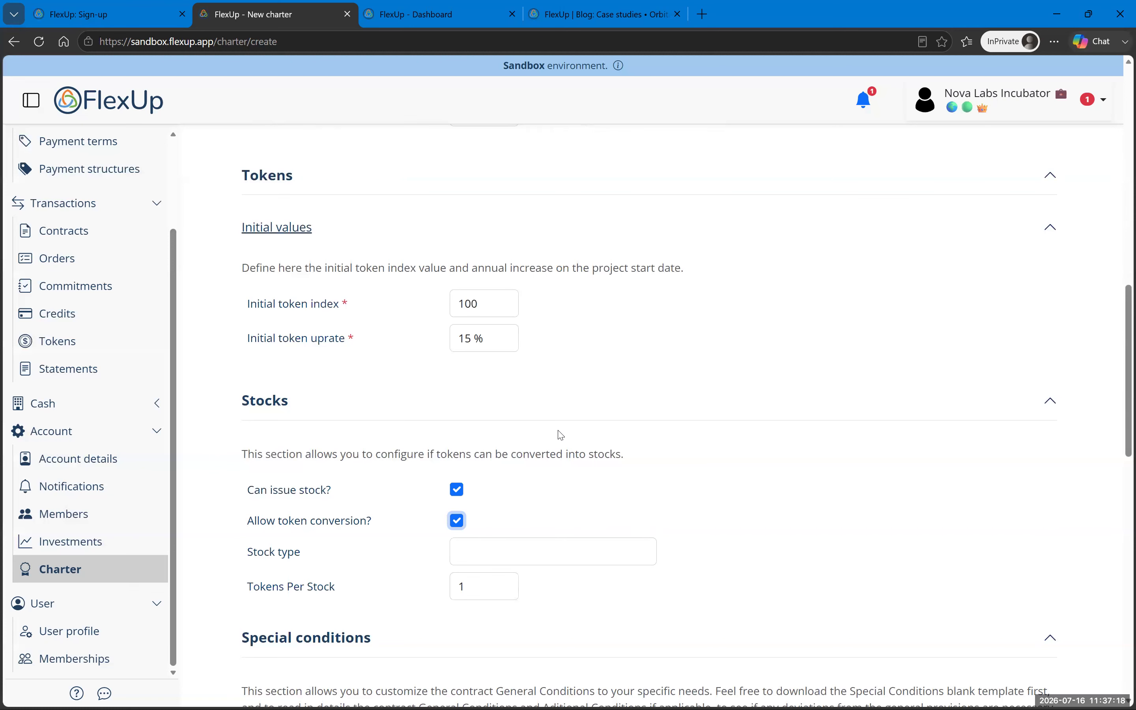
# Step: Enter 'common stock' as the stock type
pyautogui.click(502, 554)
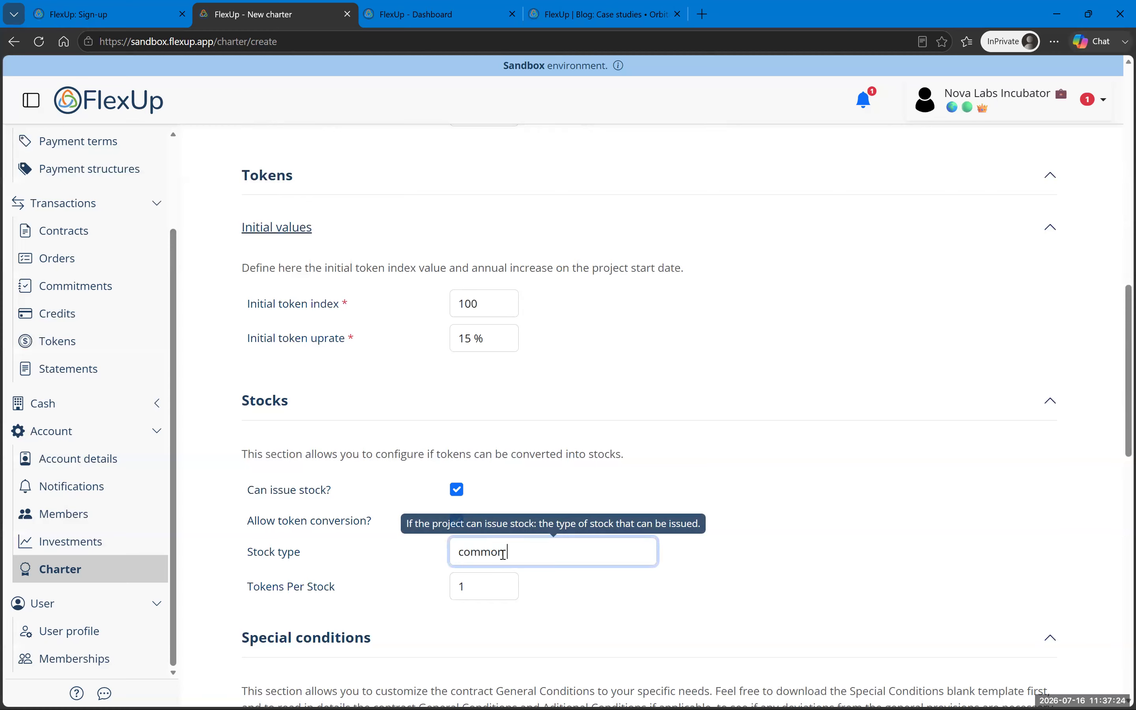
pyautogui.write('common stock')
pyautogui.click(574, 606)
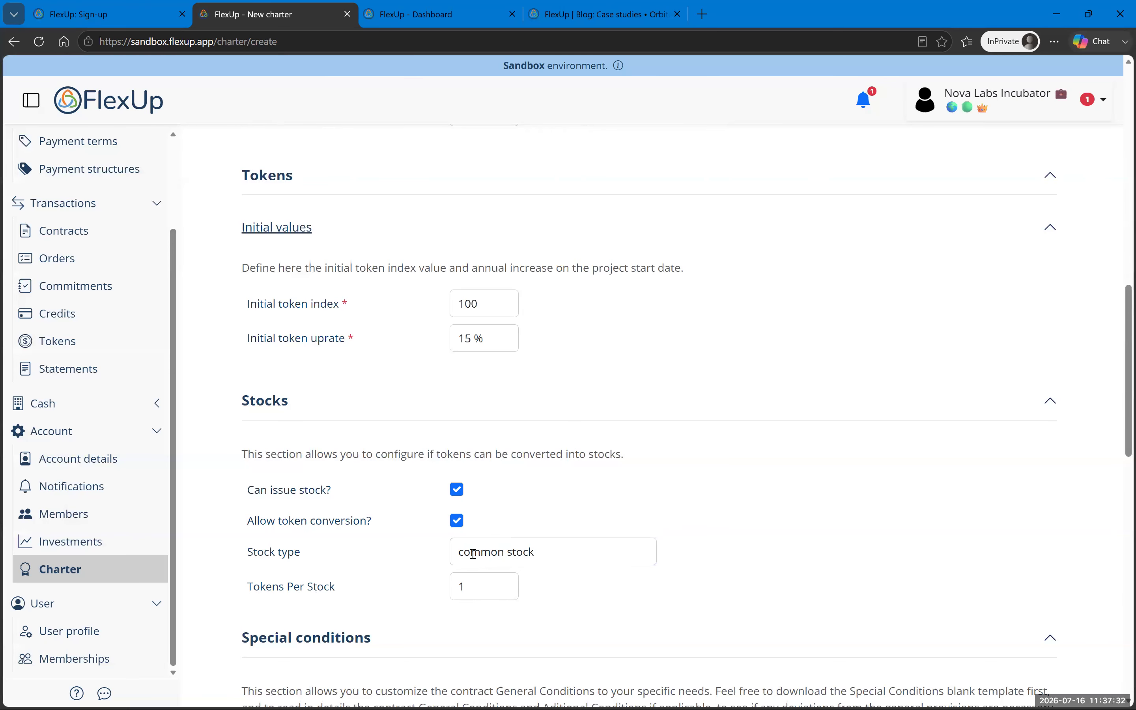
pyautogui.scroll(-10, 751, 581)
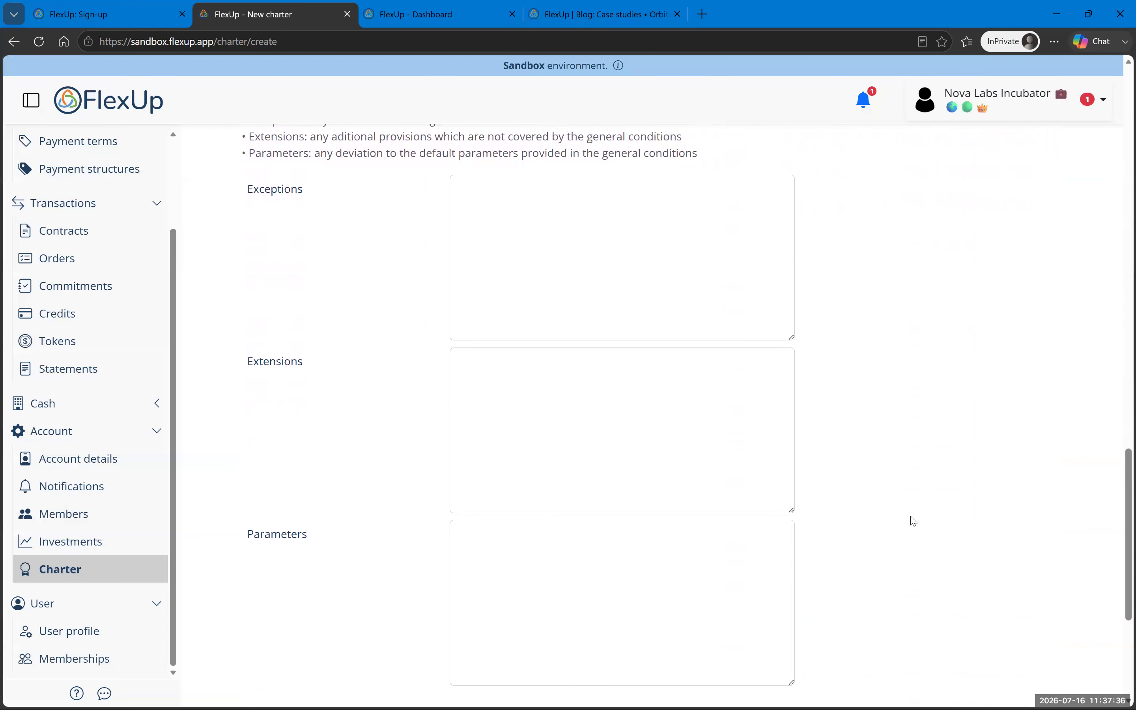
pyautogui.scroll(4, 887, 493)
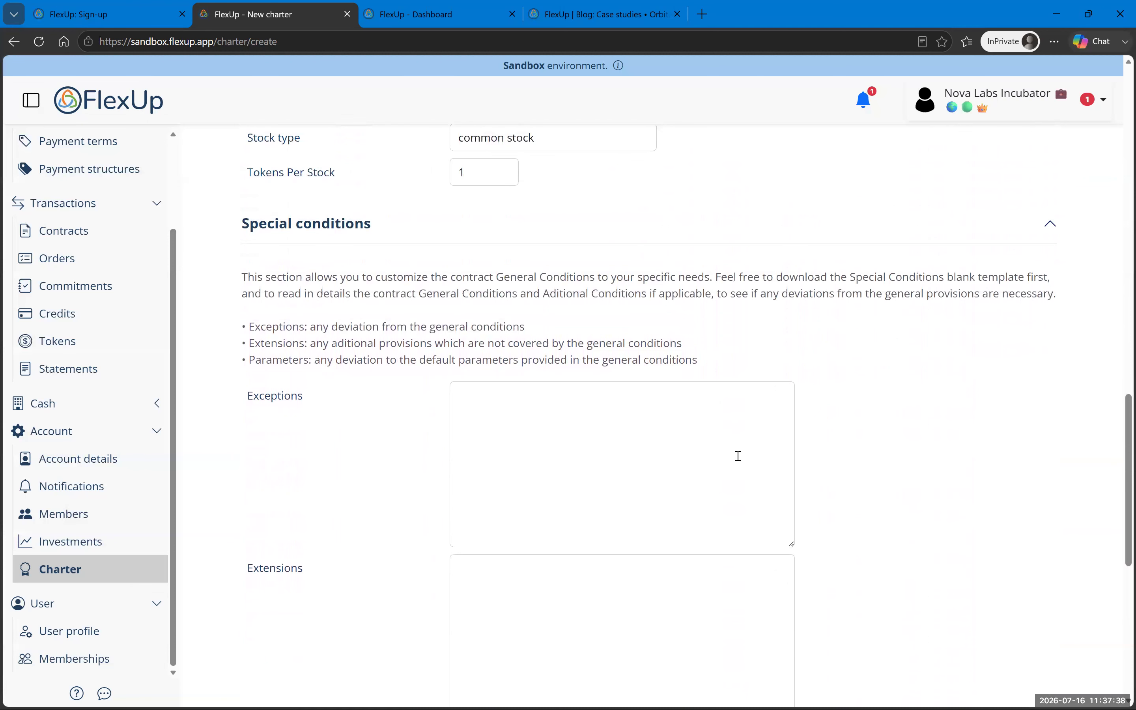
pyautogui.scroll(-4, 385, 526)
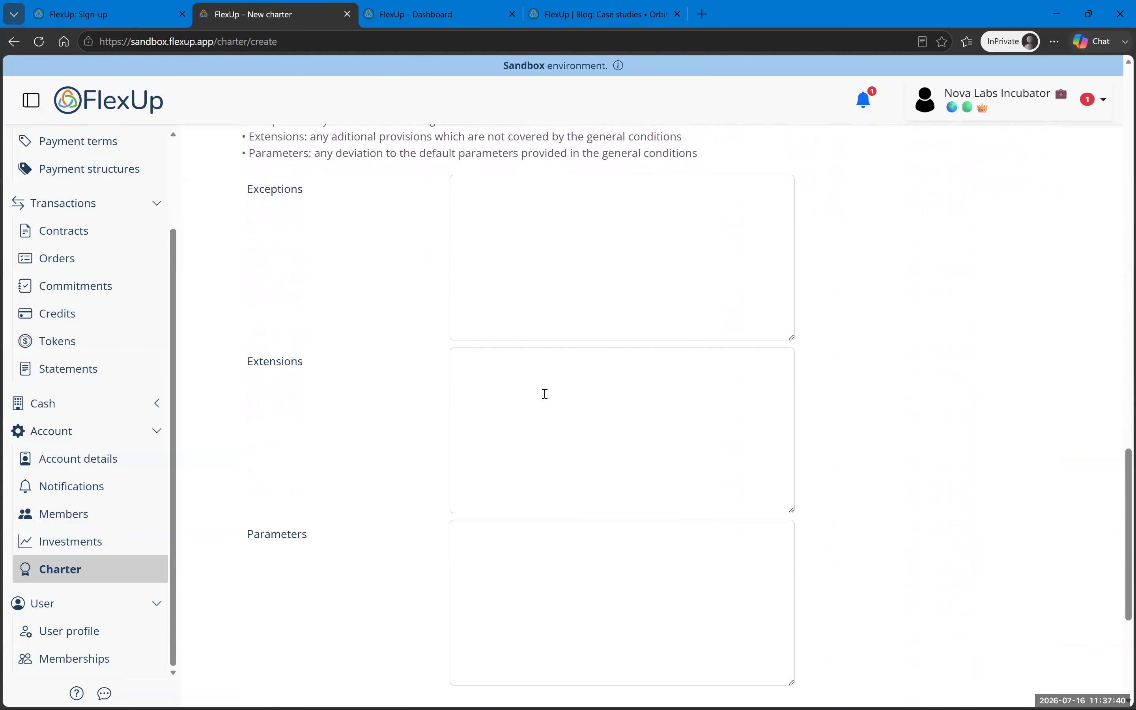
pyautogui.scroll(-5, 476, 580)
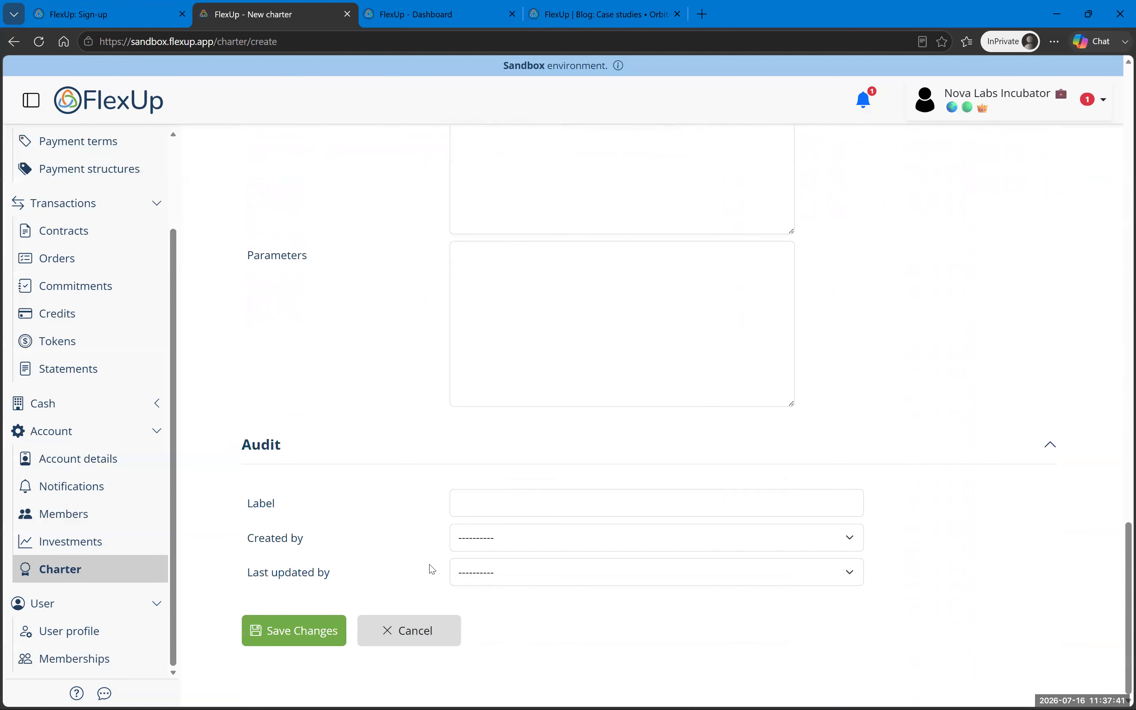
# Step: Enter scope 'Incubation of early stage startups' and save the charter as a draft
pyautogui.click(294, 631)
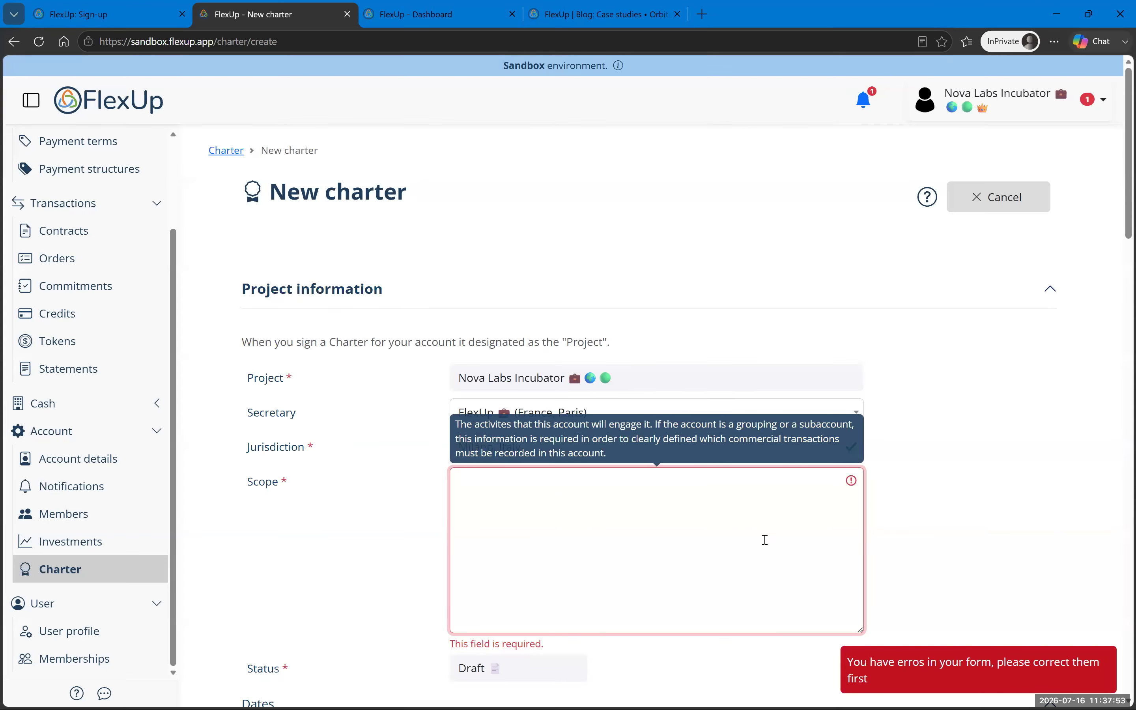
pyautogui.write('Incubation of early sta')
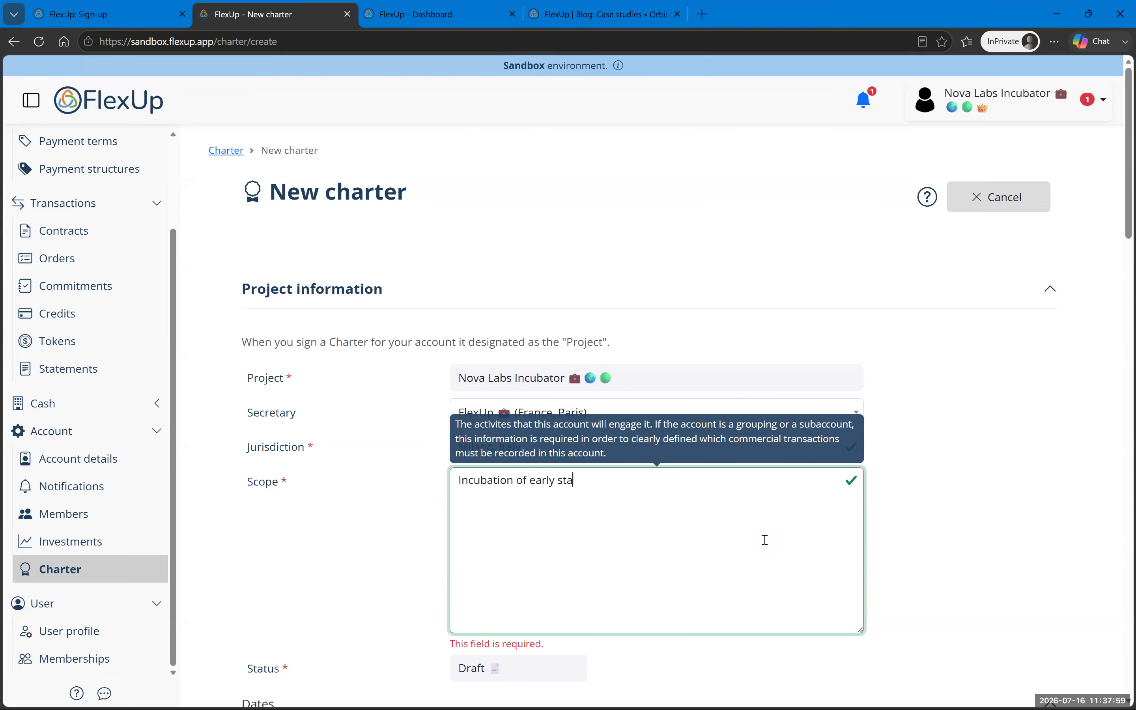
pyautogui.write('ge startups')
pyautogui.click(1040, 560)
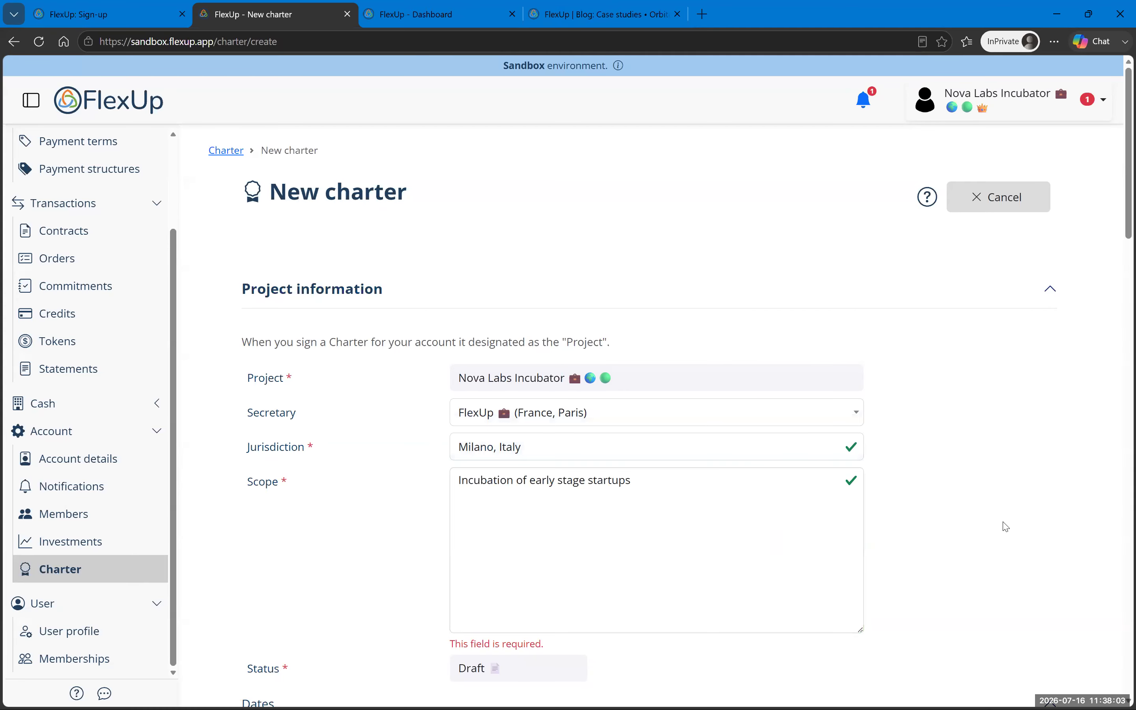
pyautogui.scroll(-5, 995, 512)
pyautogui.scroll(-15, 990, 505)
pyautogui.click(328, 641)
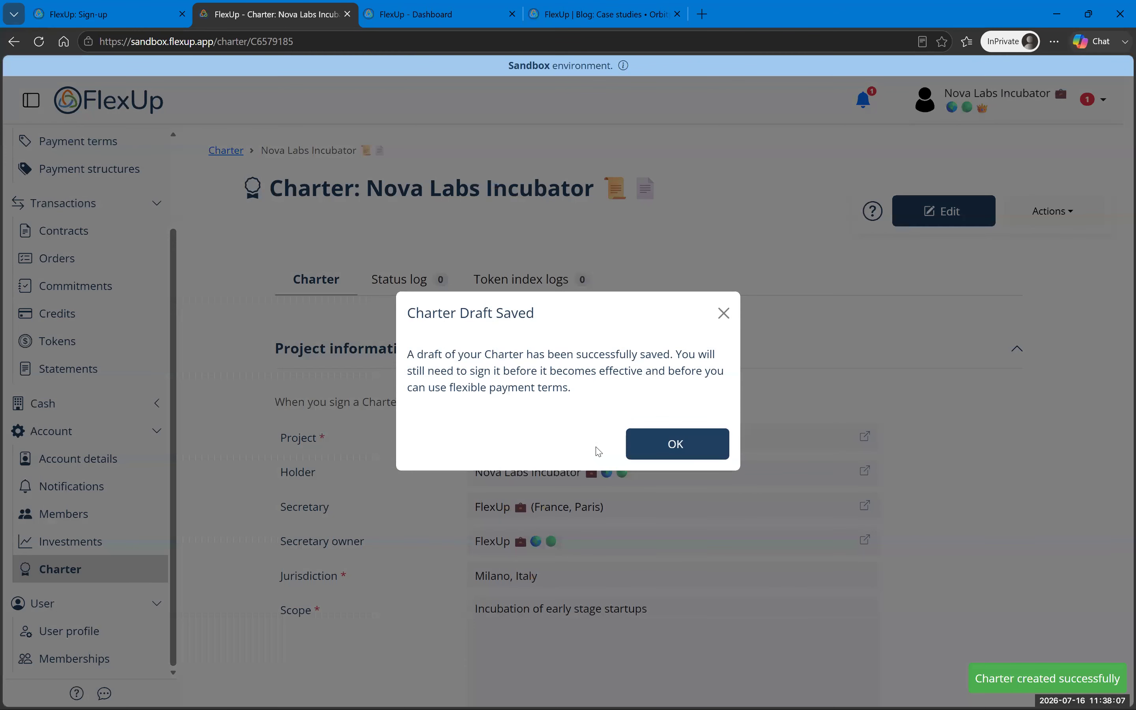
# Step: Dismiss the draft-saved notice, then download and open the charter document as PDF
pyautogui.click(686, 447)
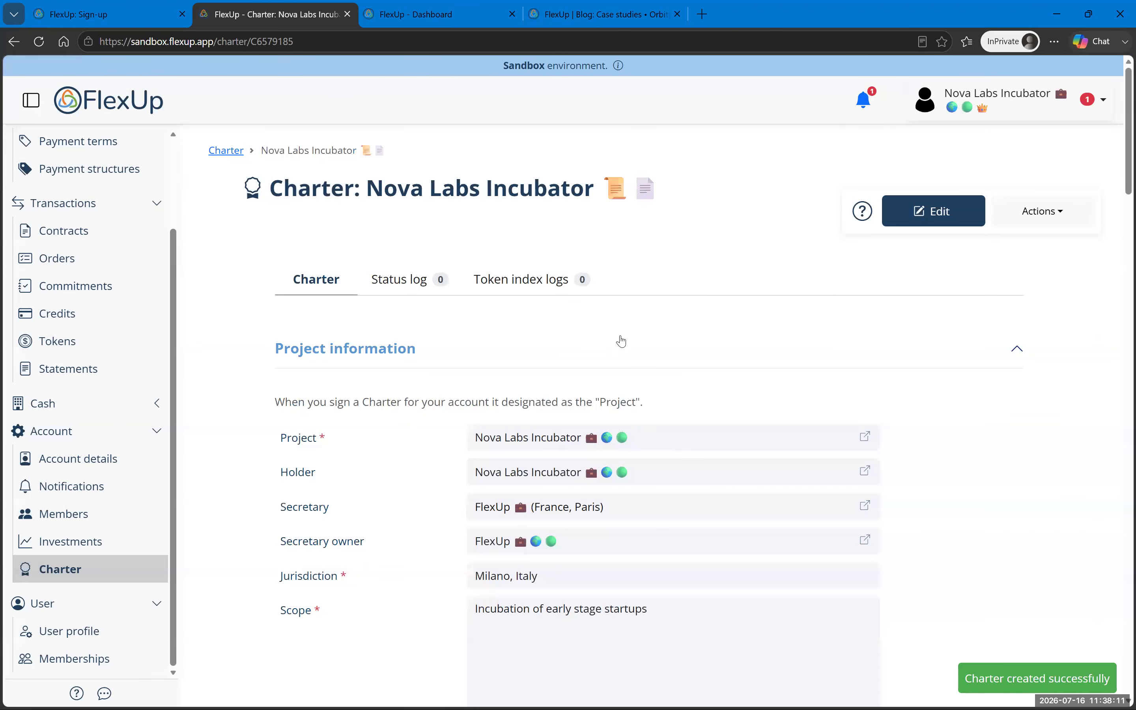
pyautogui.scroll(-1, 581, 362)
pyautogui.scroll(-20, 581, 362)
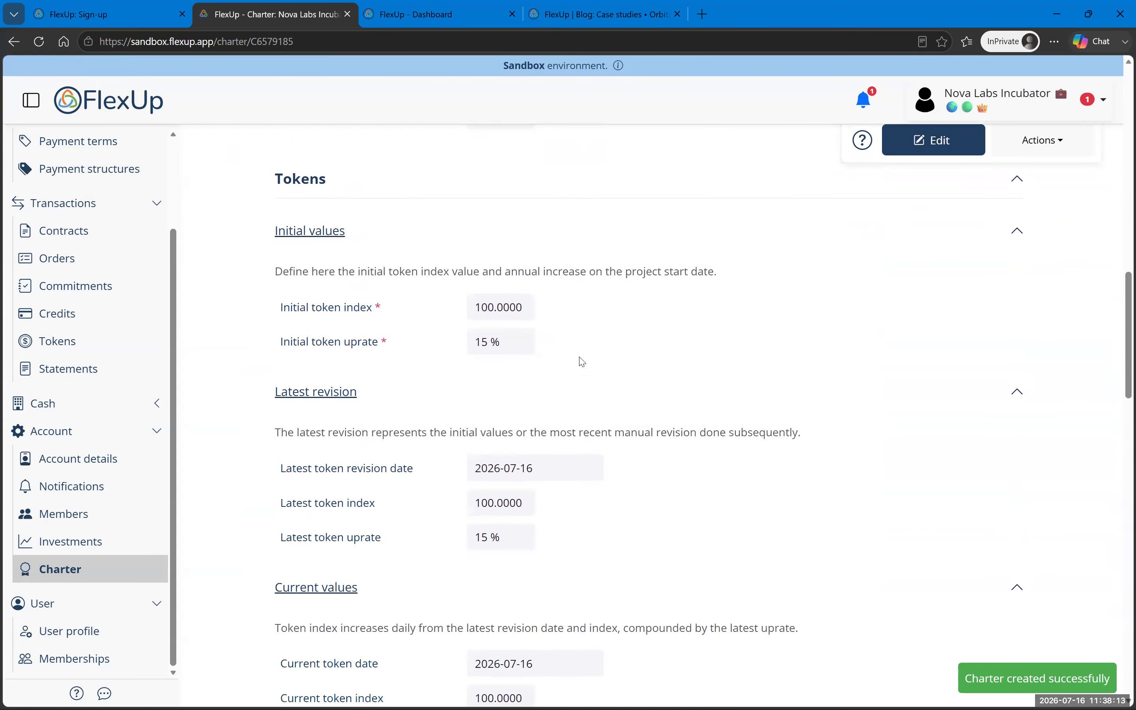
pyautogui.scroll(-15, 582, 362)
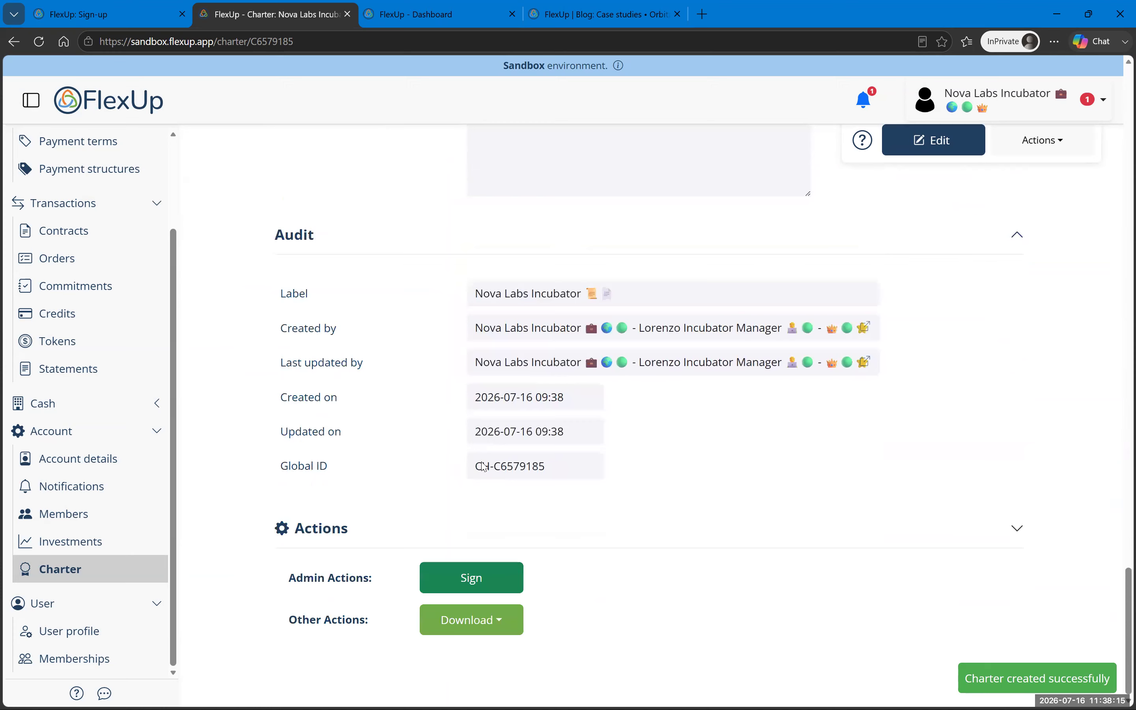
pyautogui.click(460, 622)
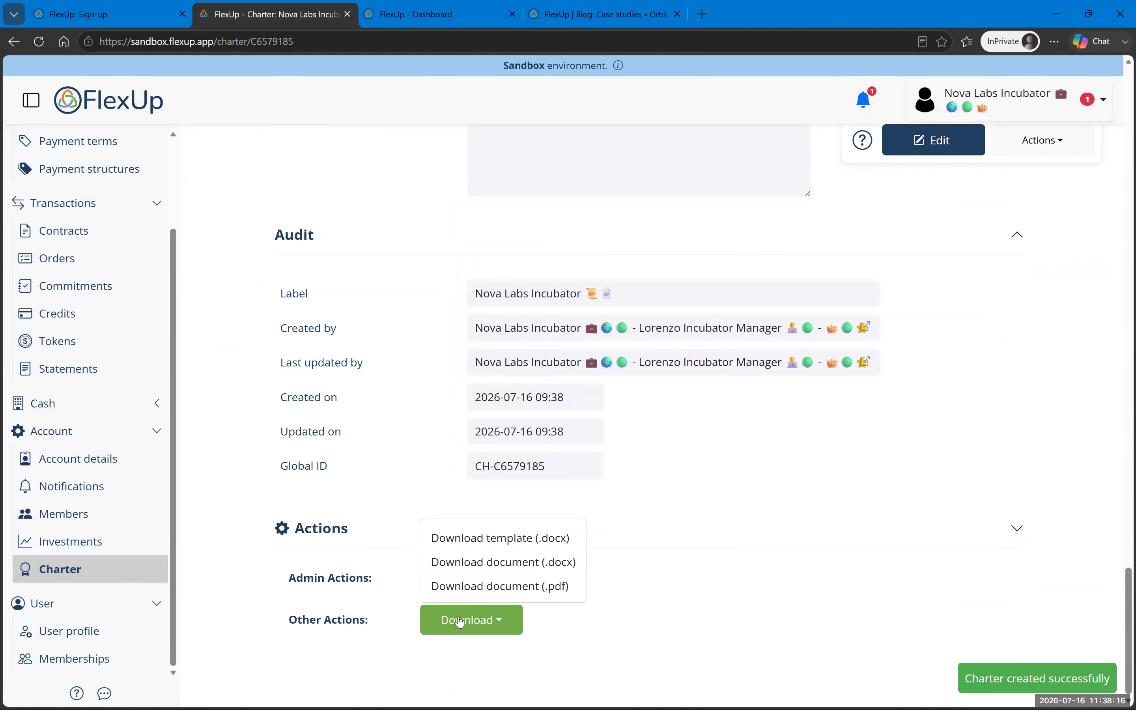
pyautogui.click(471, 594)
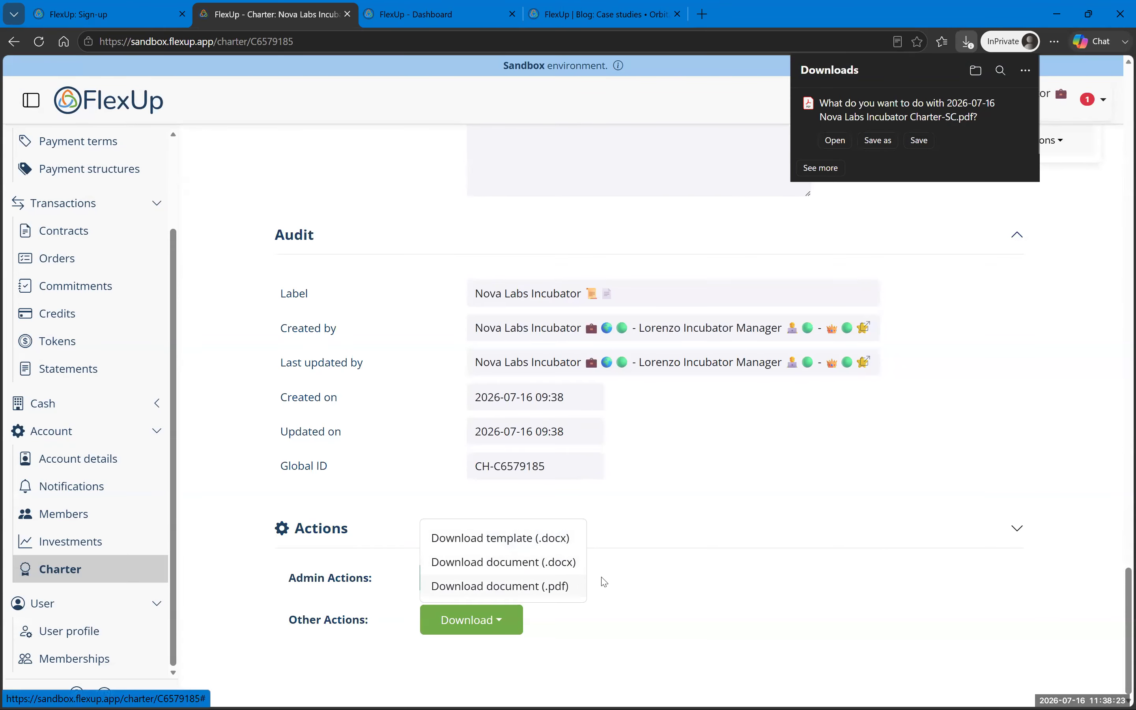
pyautogui.click(836, 141)
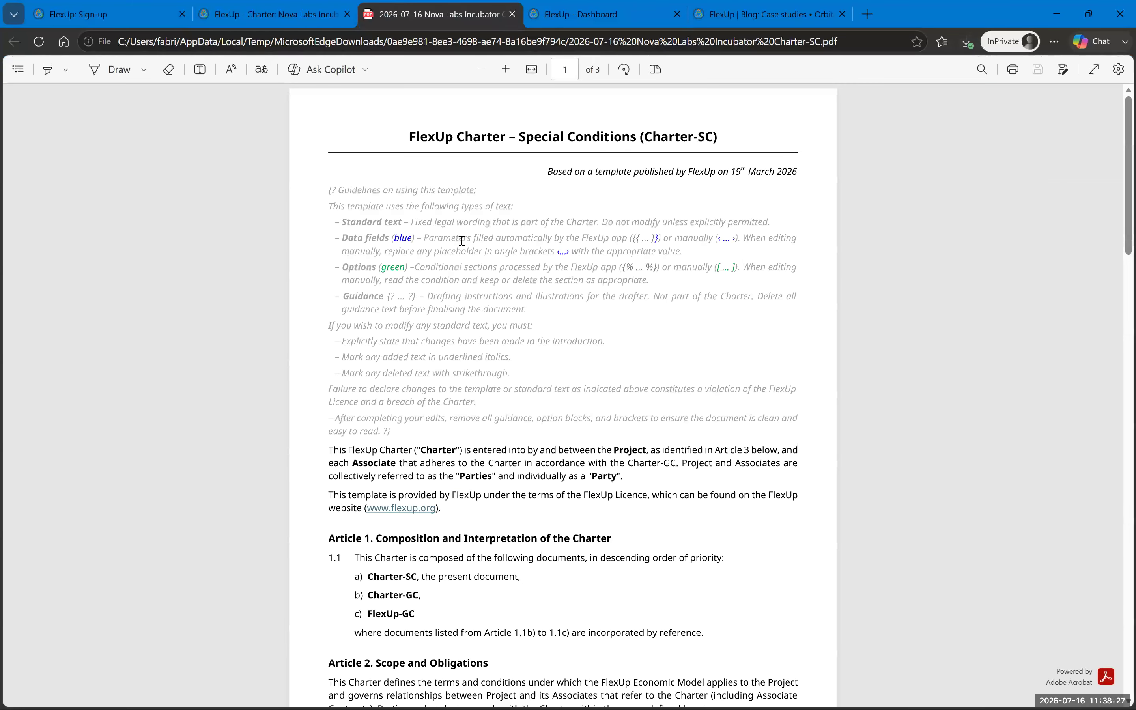
# Step: Scroll through the 3-page Charter-SC PDF, then return to the FlexUp - Charter tab
pyautogui.scroll(-20, 462, 241)
pyautogui.scroll(-8, 464, 281)
pyautogui.scroll(15, 463, 281)
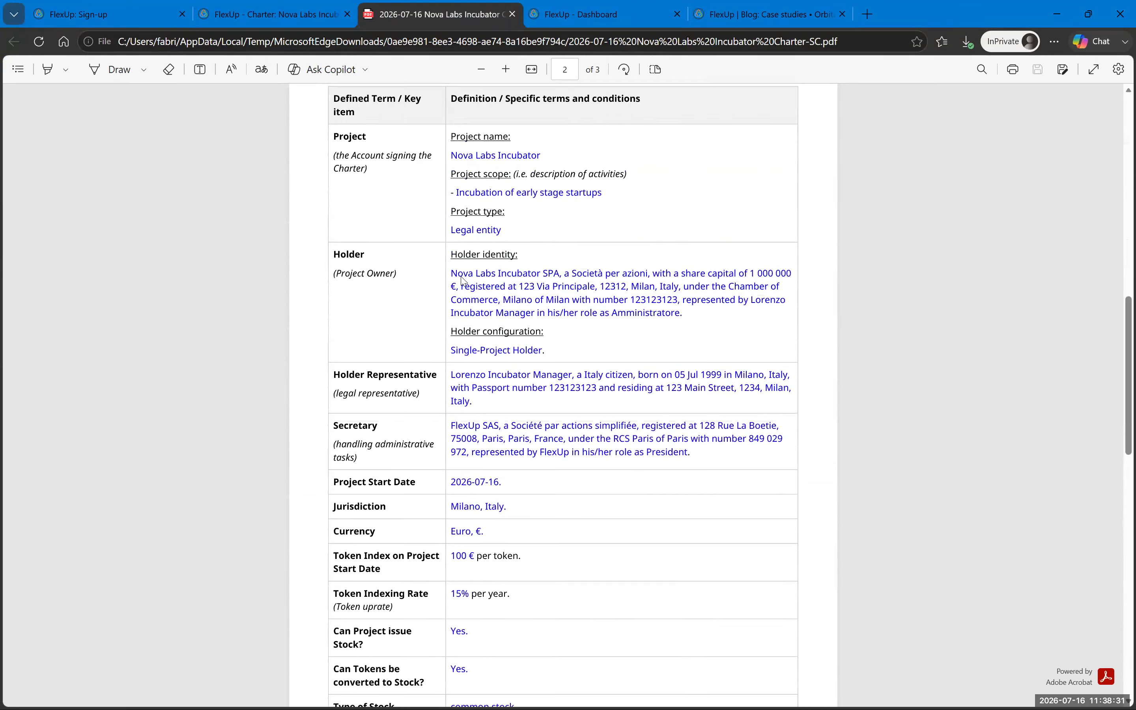
pyautogui.scroll(15, 463, 281)
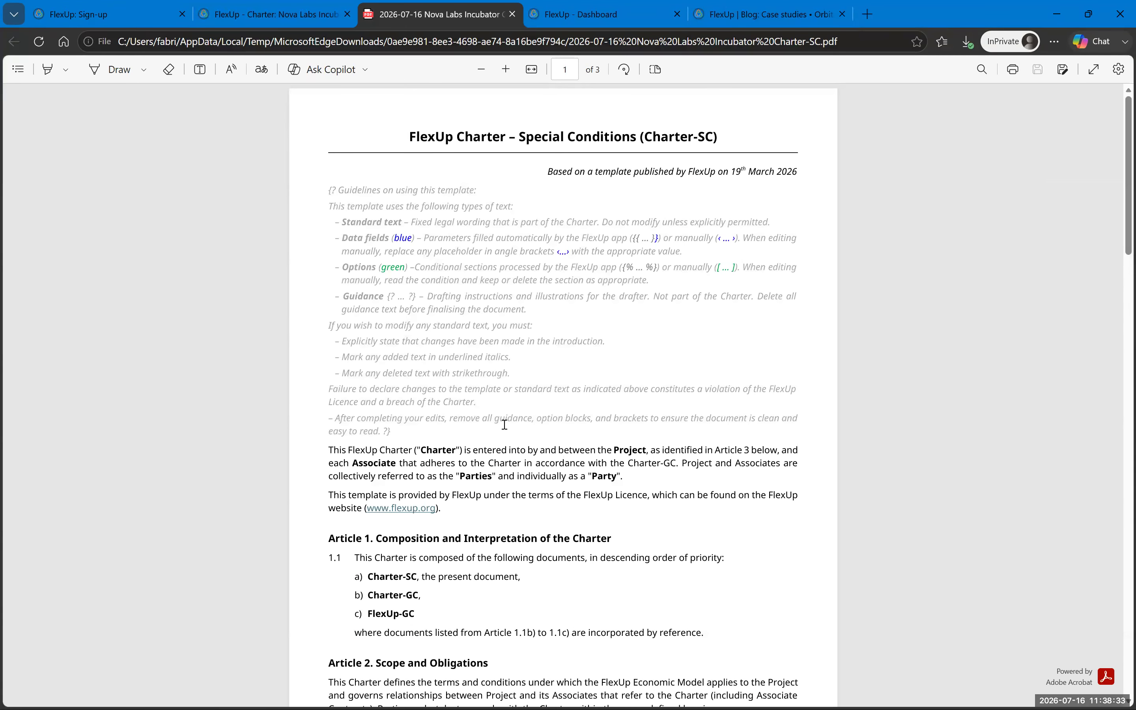
pyautogui.scroll(-15, 665, 240)
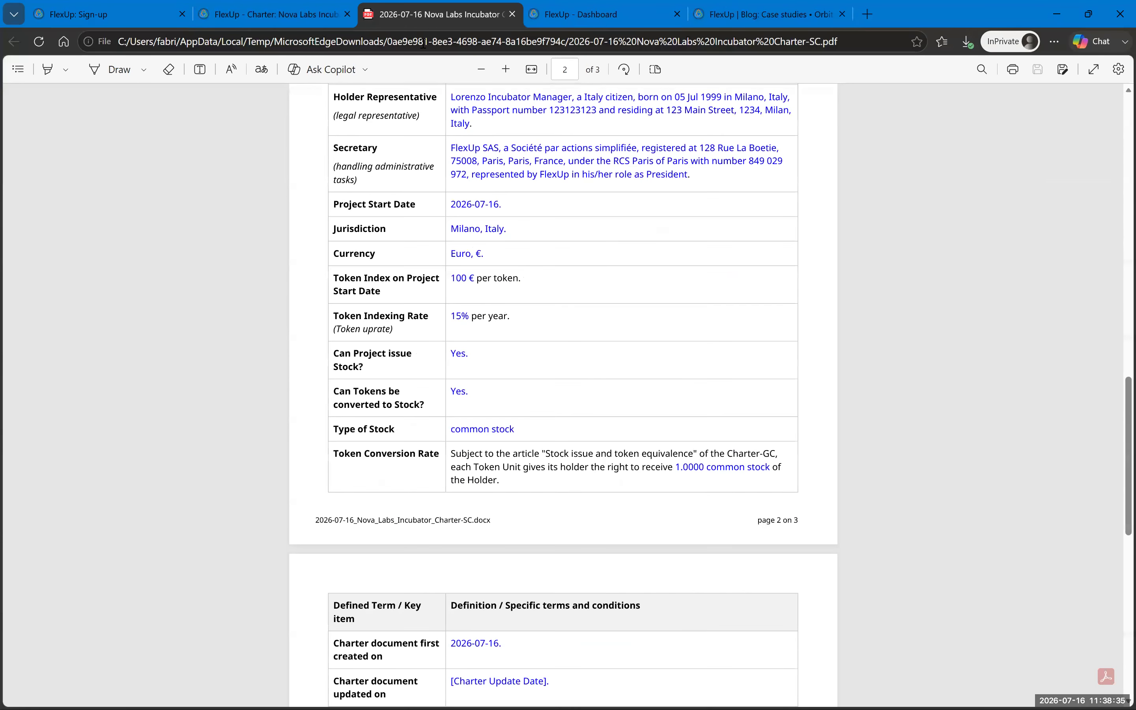
pyautogui.click(284, 11)
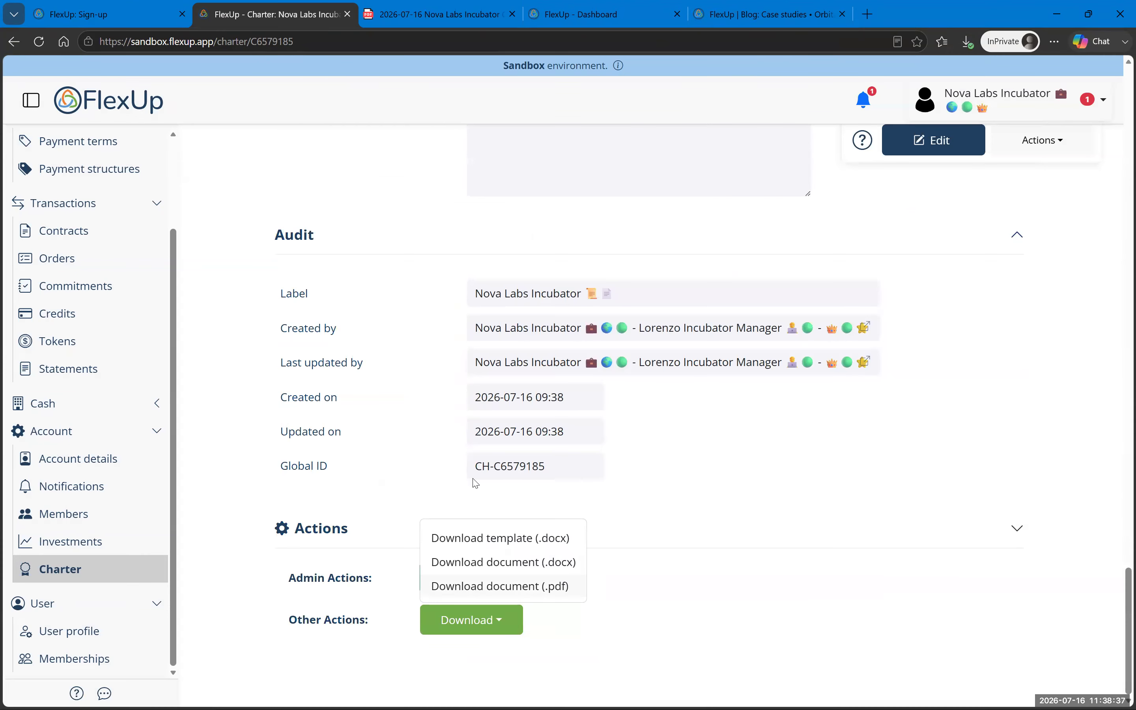
# Step: Download the charter as a .docx, open it in Word, and select the top guidance block
pyautogui.click(472, 562)
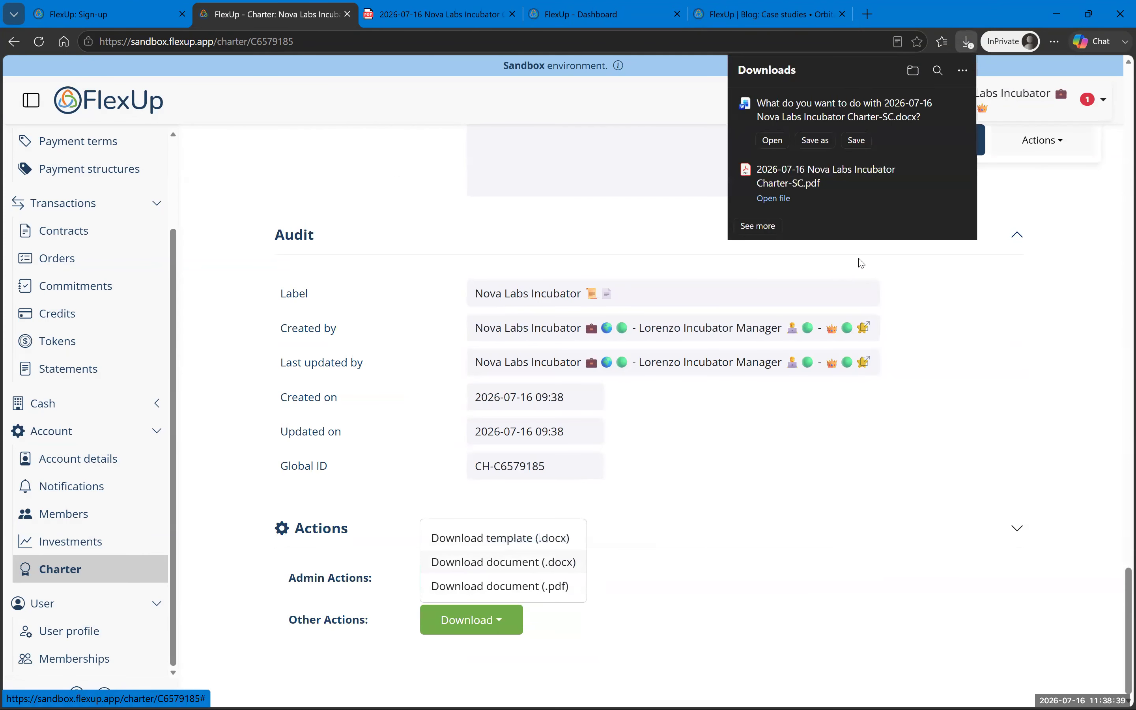
pyautogui.click(772, 140)
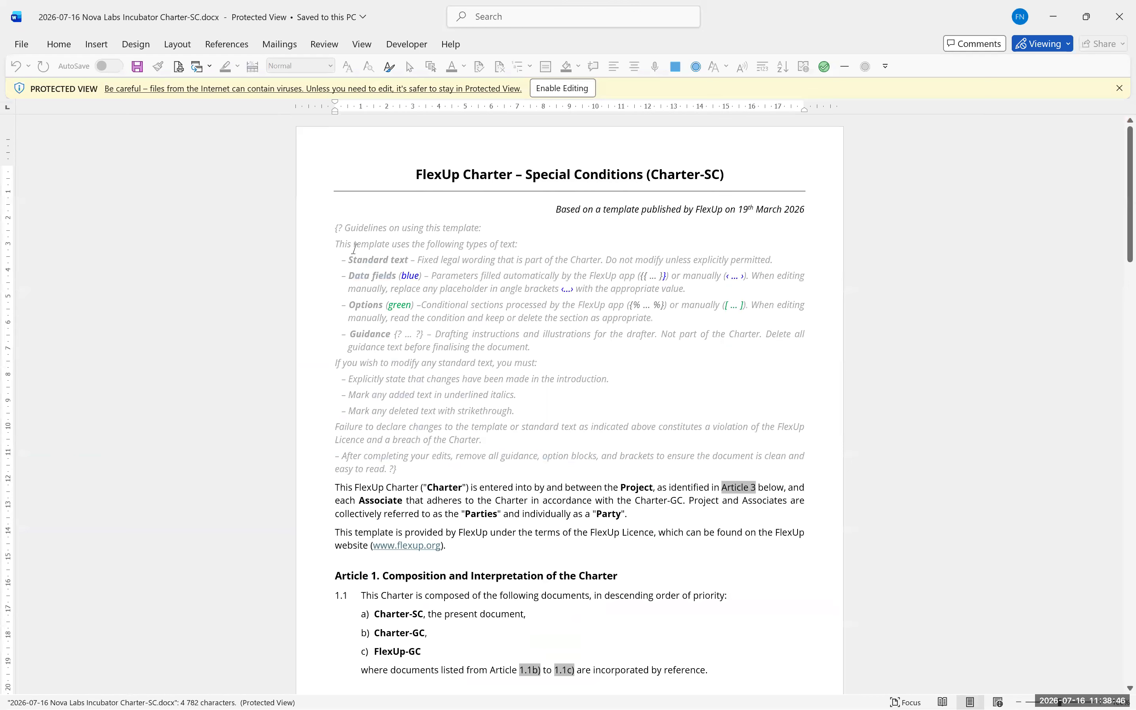
pyautogui.moveTo(334, 225); pyautogui.dragTo(556, 463)
# Step: Enable editing of the downloaded charter with Edit Anyway, reselecting the guidance block
pyautogui.press('Delete')
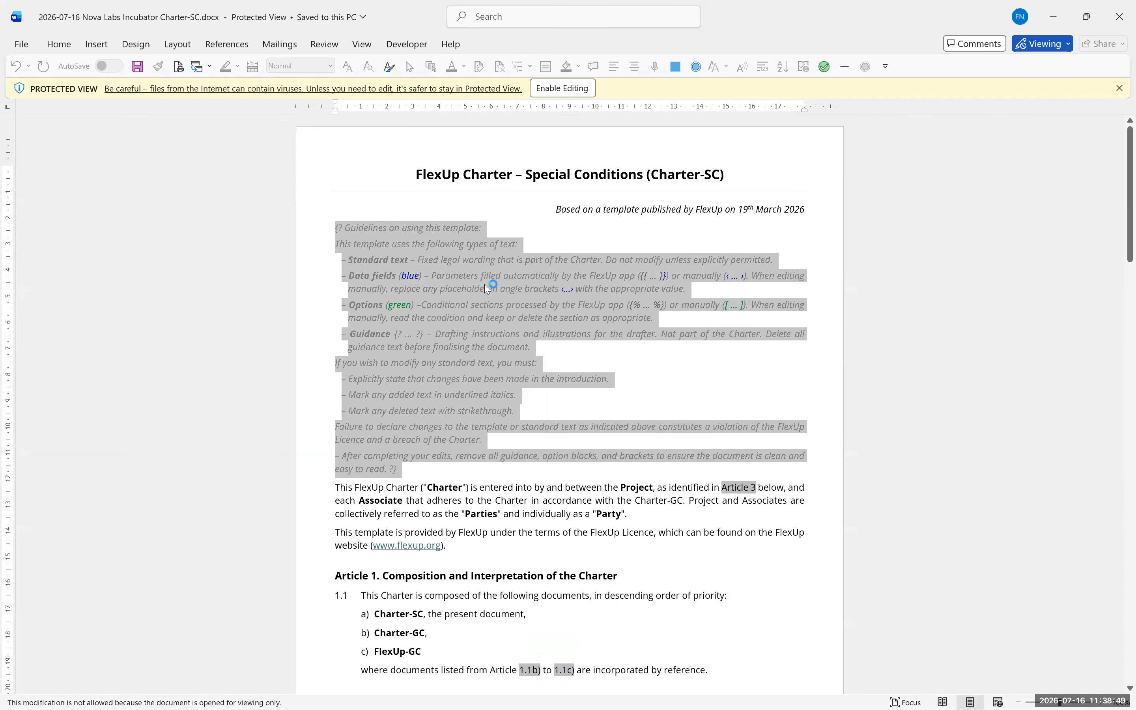
pyautogui.click(566, 87)
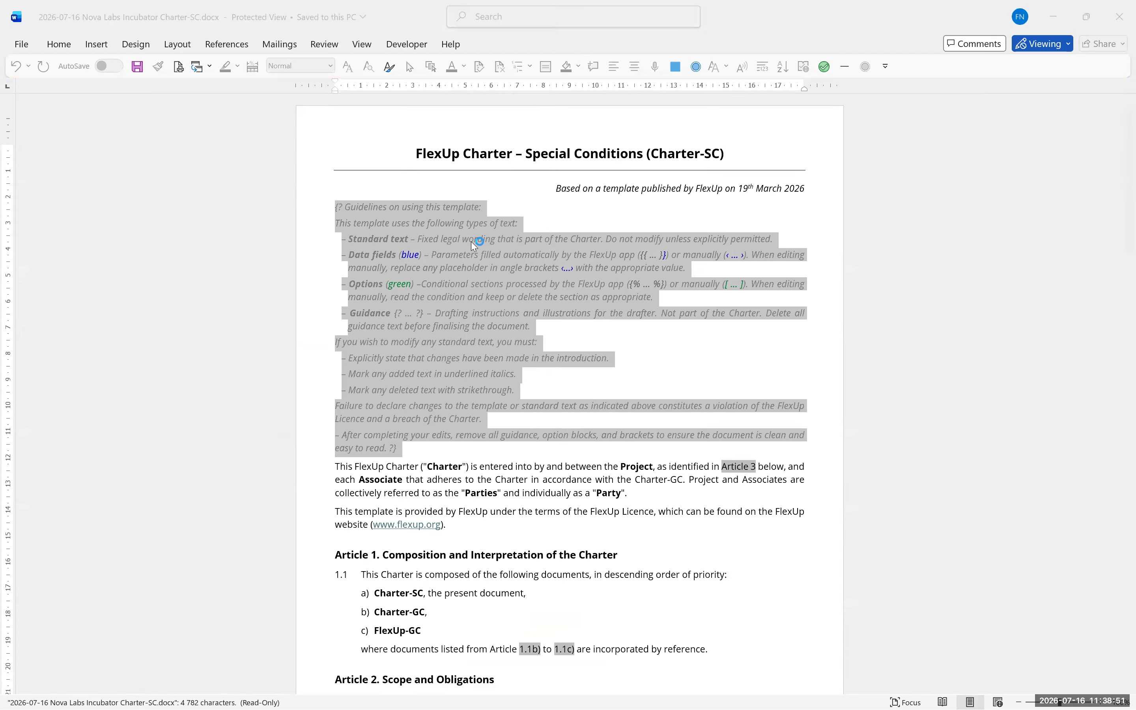
pyautogui.moveTo(331, 297); pyautogui.dragTo(425, 540)
pyautogui.press('Delete')
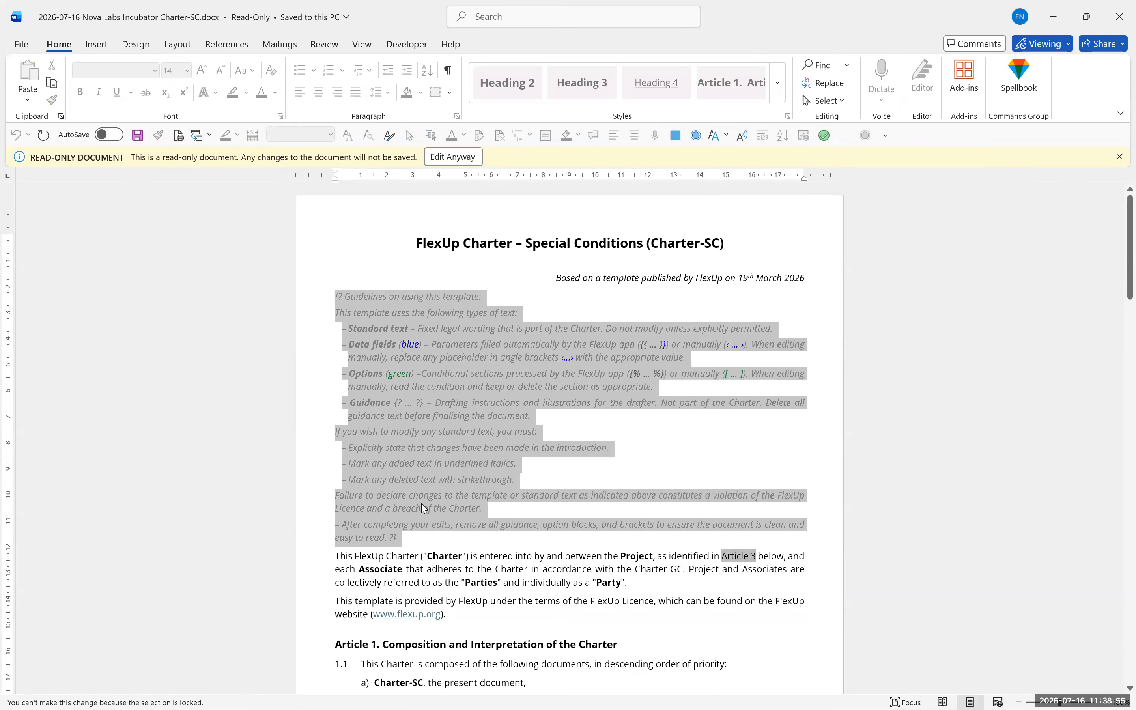
pyautogui.click(452, 156)
# Step: Delete the opening guidance block and turn off Track Changes
pyautogui.press('Delete')
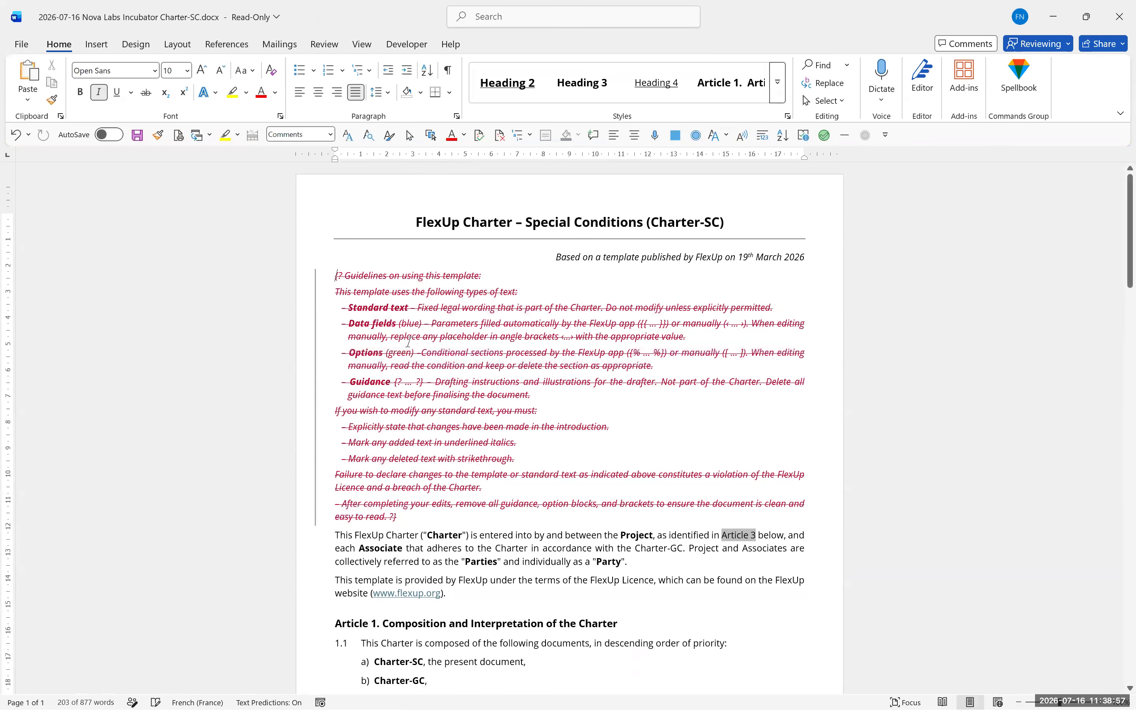
pyautogui.click(325, 43)
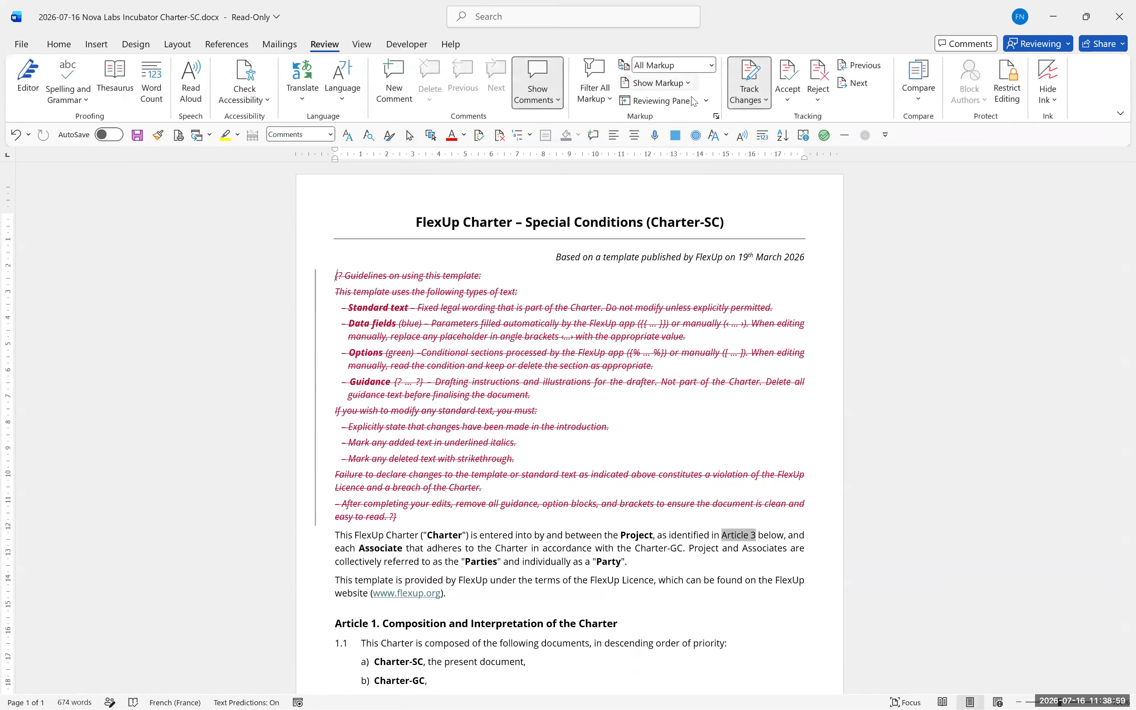
pyautogui.click(762, 81)
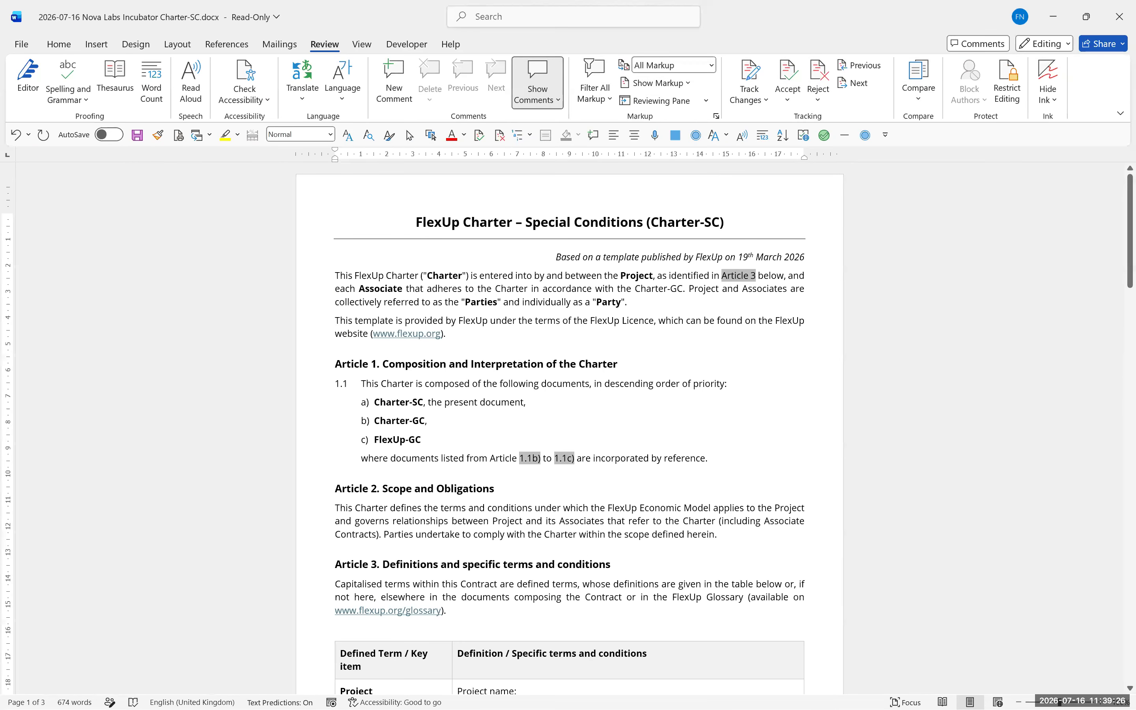
# Step: Review the Secretary and Holder Representative details in the signature block
pyautogui.scroll(-11, 551, 342)
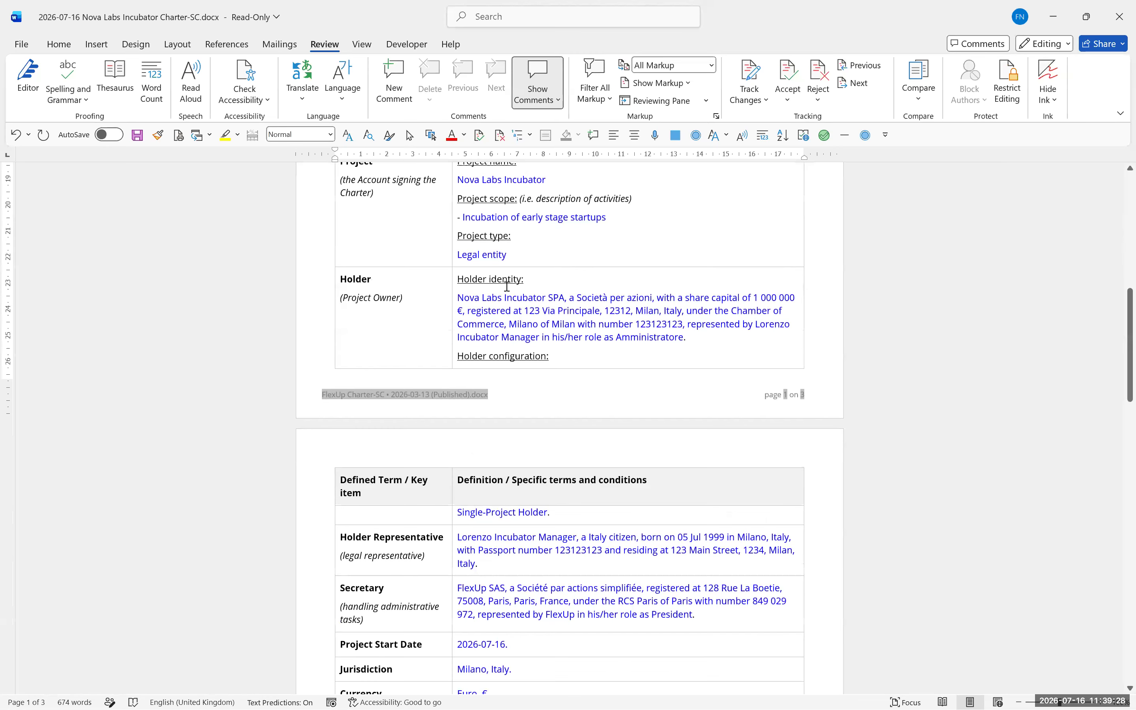
pyautogui.scroll(2, 507, 287)
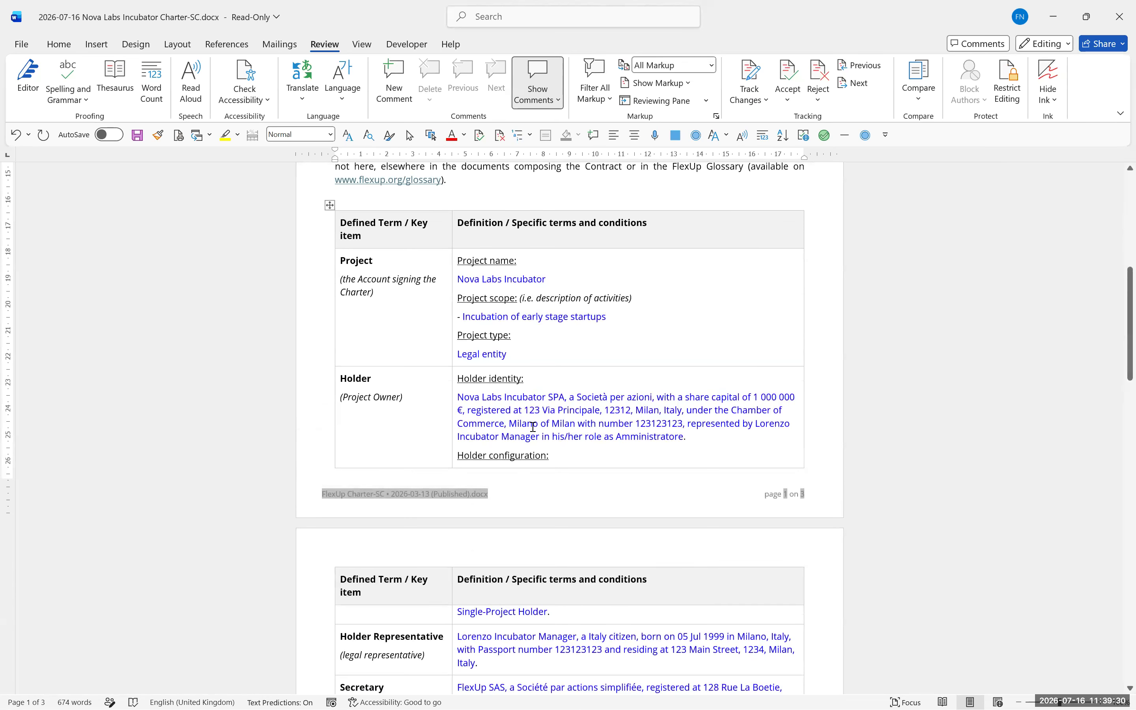
pyautogui.scroll(-4, 533, 426)
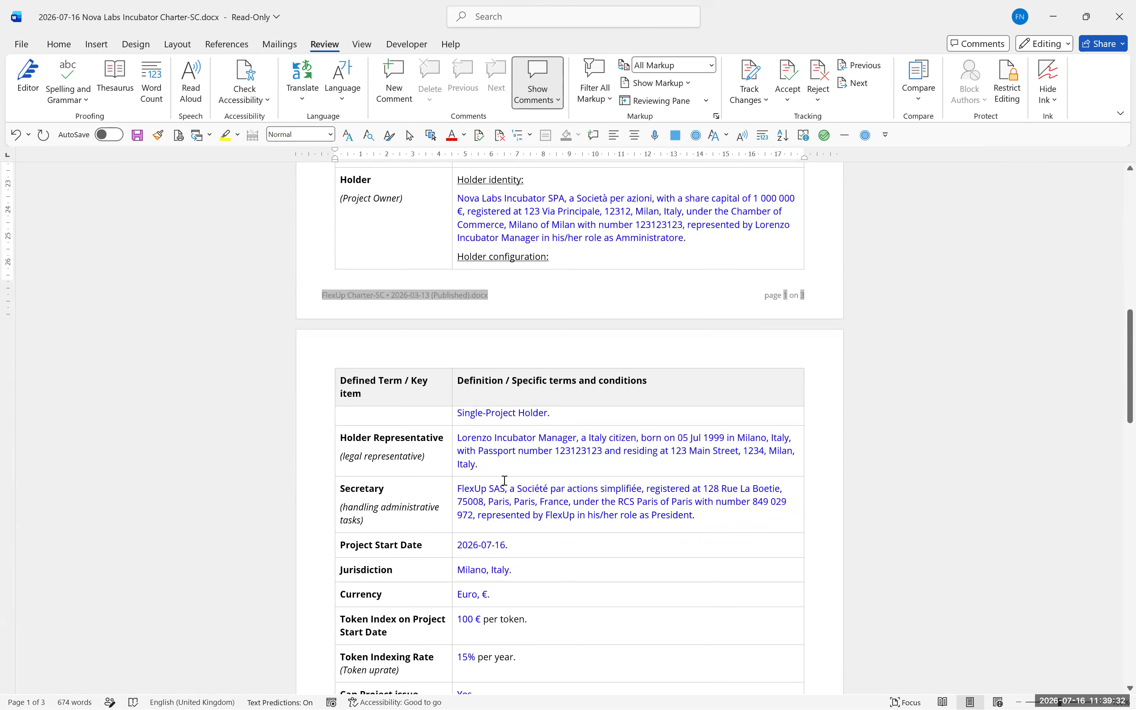
pyautogui.click(455, 490)
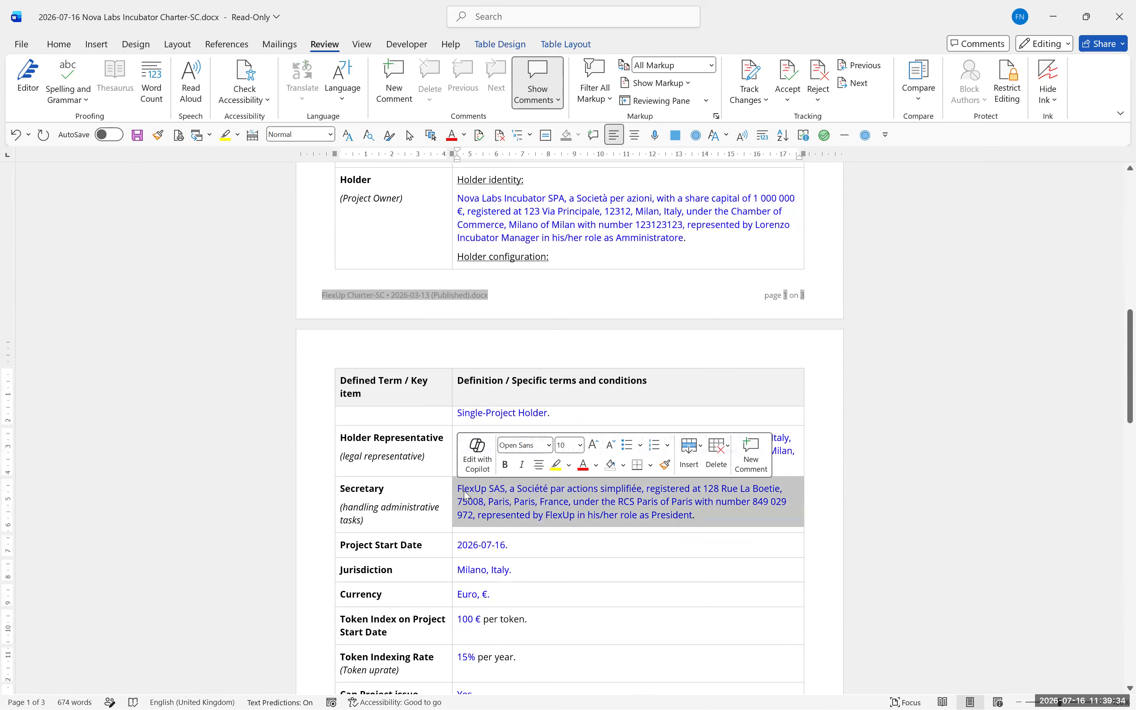
pyautogui.click(610, 518)
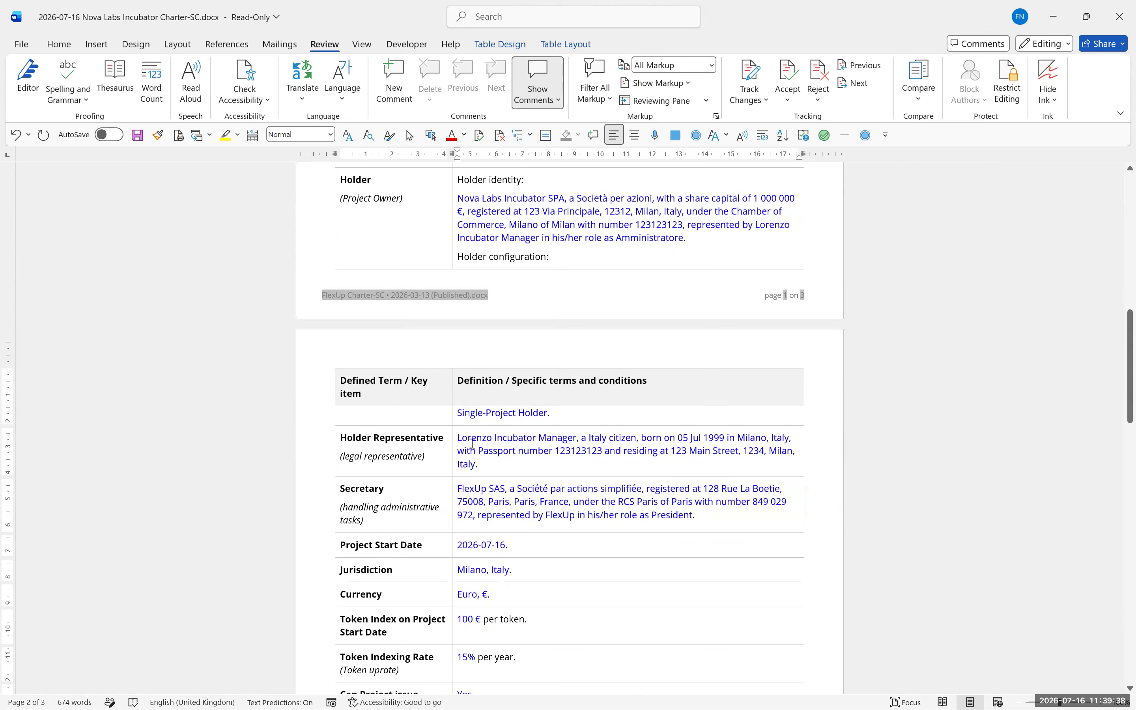
pyautogui.moveTo(472, 442); pyautogui.dragTo(525, 464)
pyautogui.click(525, 467)
# Step: Check clauses 4.2 'no Exceptions' and 5.2 'no Extensions', then minimize Word
pyautogui.scroll(2, 577, 464)
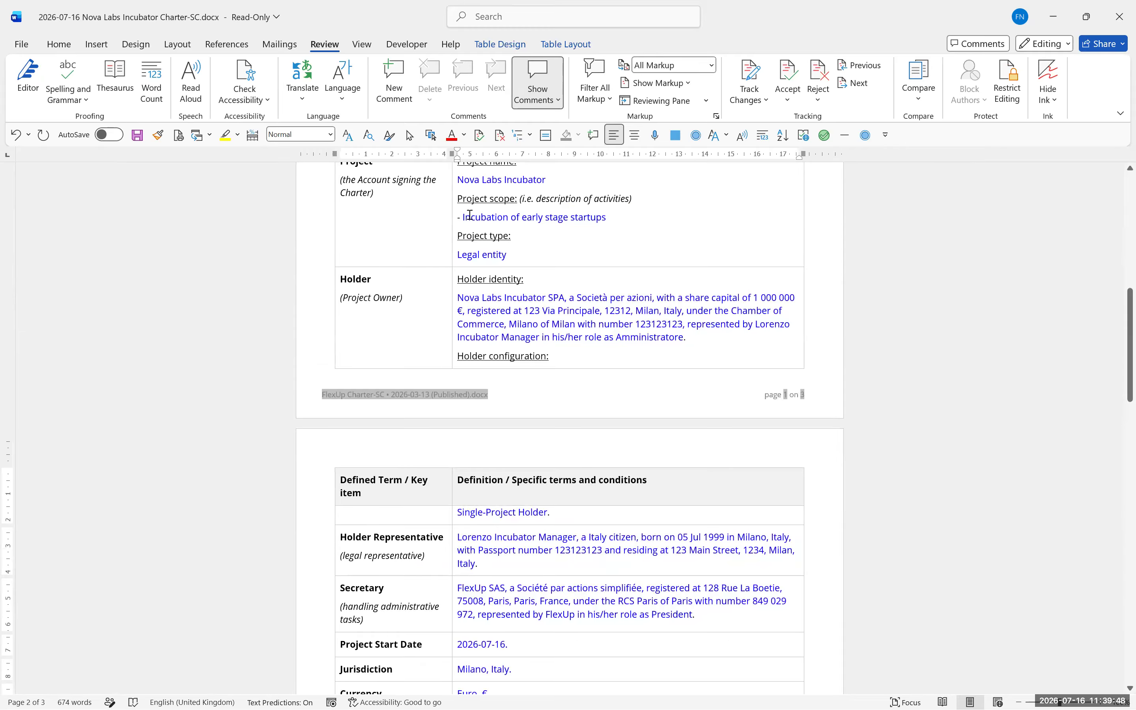
pyautogui.scroll(-18, 616, 336)
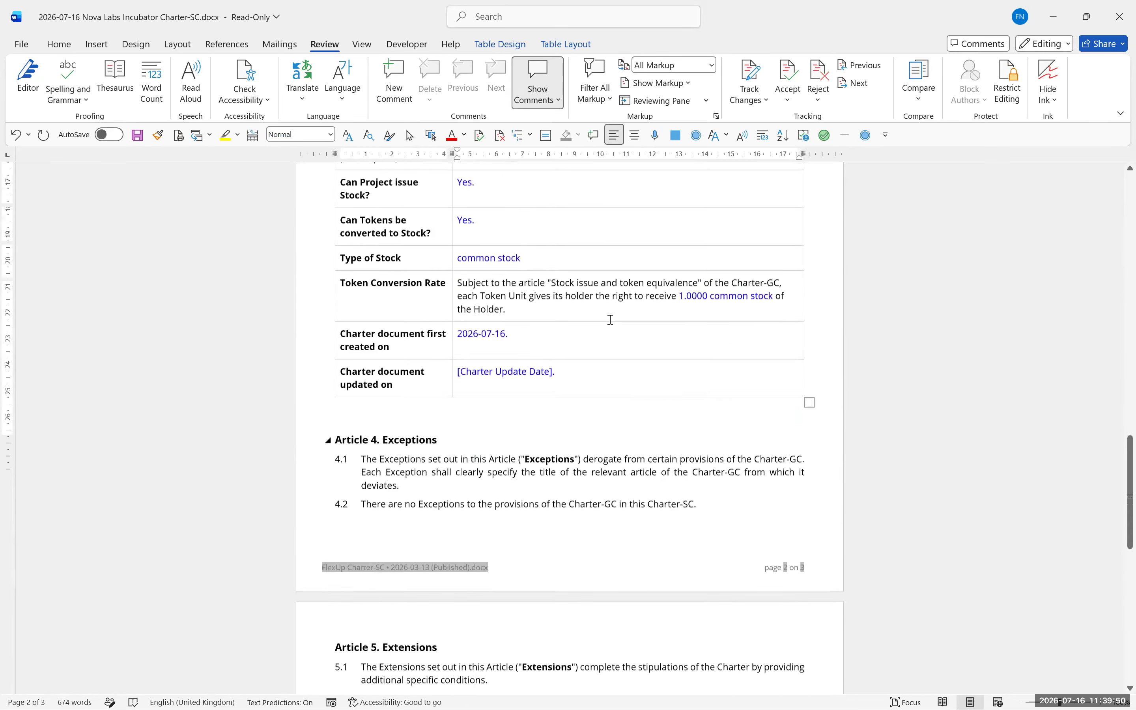
pyautogui.scroll(1, 430, 287)
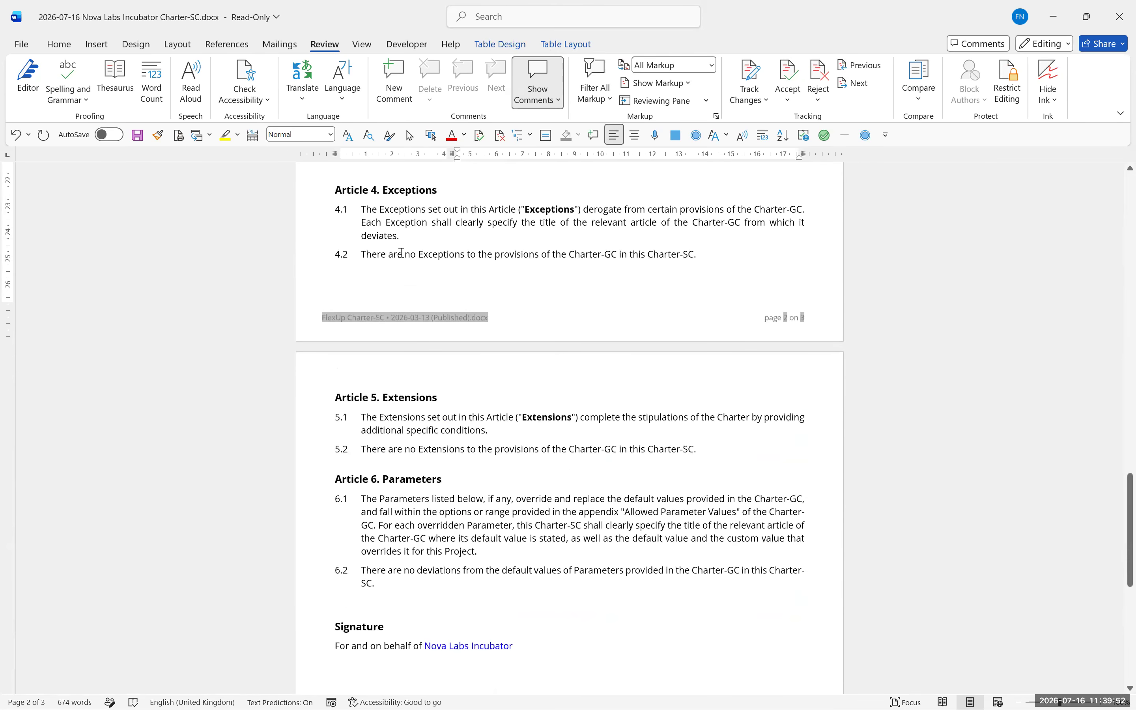
pyautogui.moveTo(401, 254); pyautogui.dragTo(474, 254)
pyautogui.moveTo(406, 449); pyautogui.dragTo(465, 450)
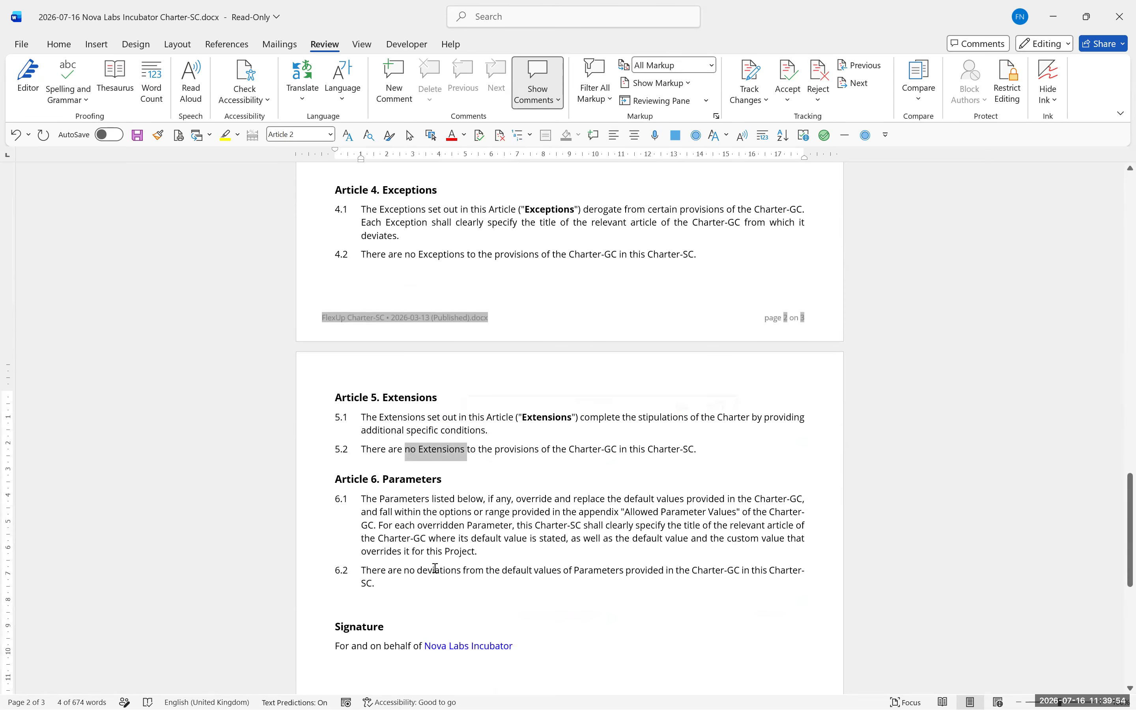
pyautogui.moveTo(429, 571); pyautogui.dragTo(678, 580)
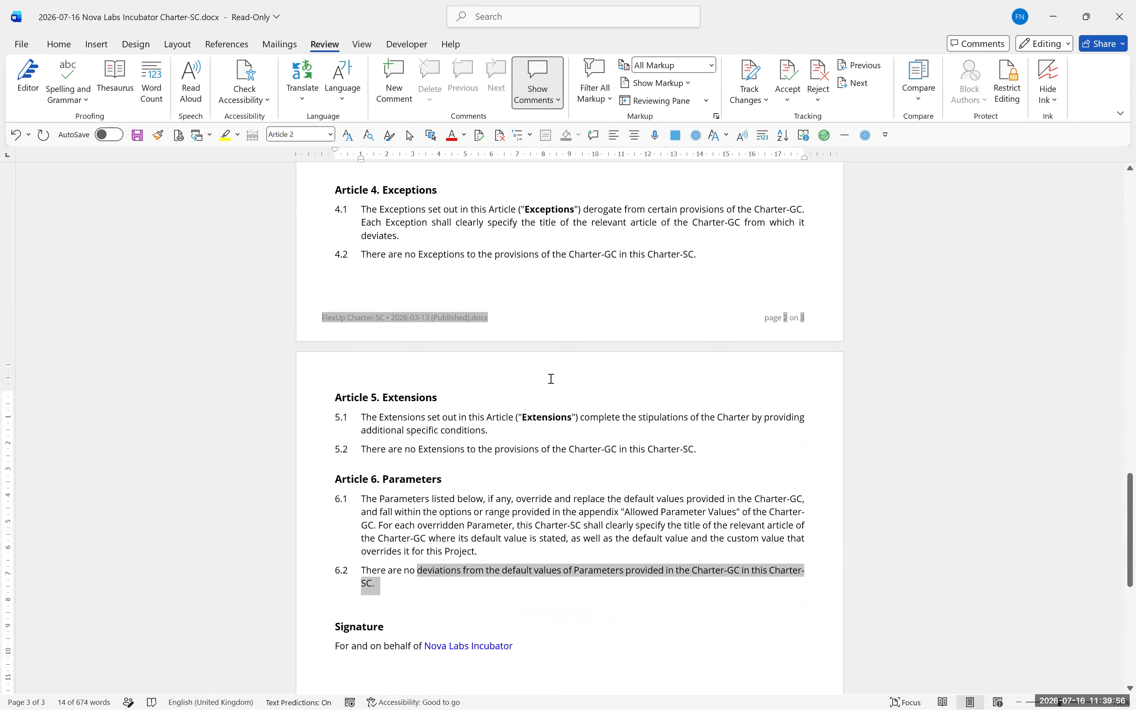
pyautogui.scroll(-3, 550, 378)
pyautogui.scroll(-3, 551, 378)
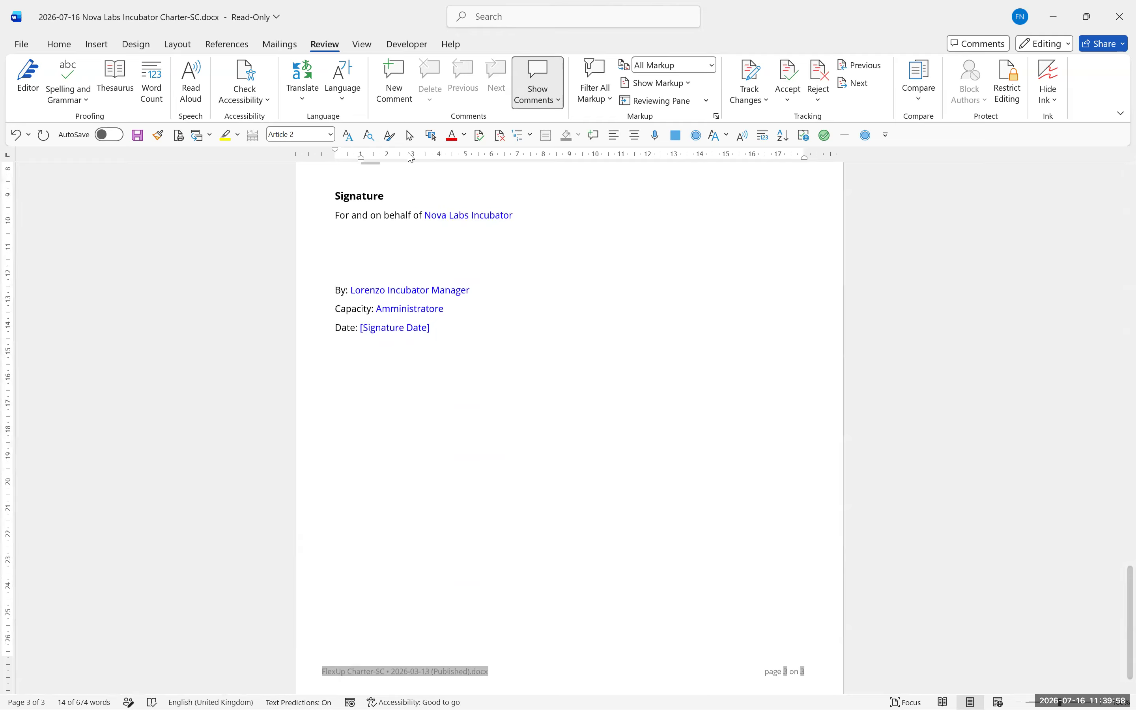
pyautogui.click(1053, 19)
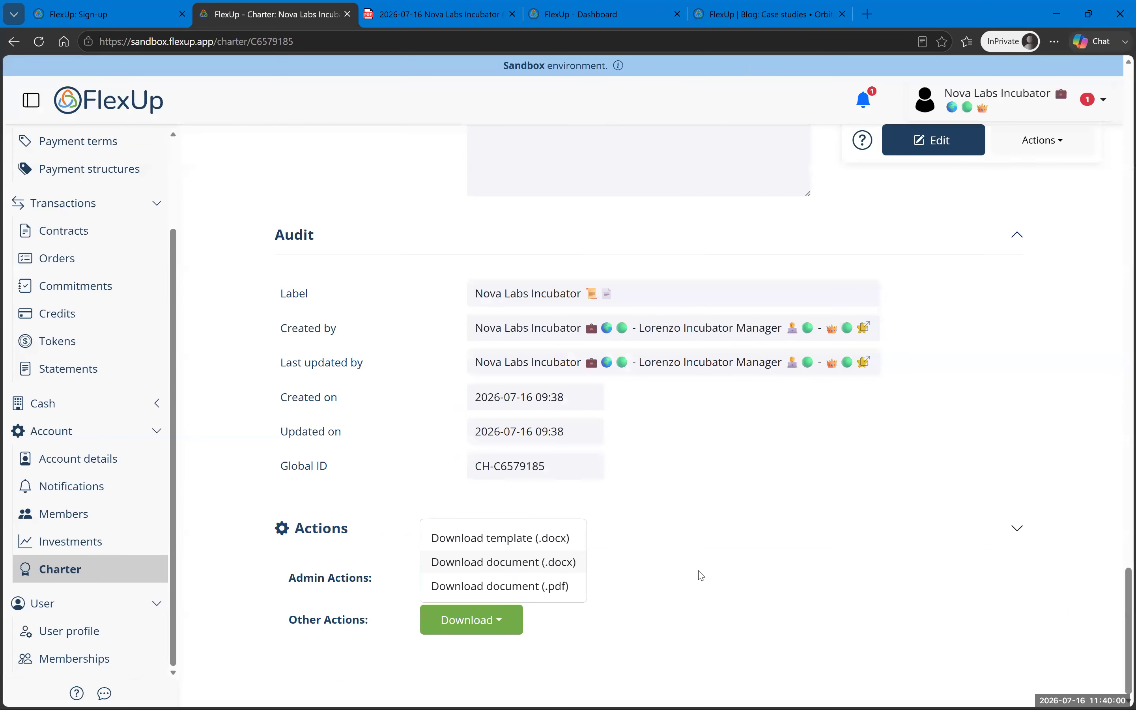
# Step: Sign the Nova Labs Incubator charter under Admin Actions and confirm its activation
pyautogui.click(700, 576)
pyautogui.click(484, 577)
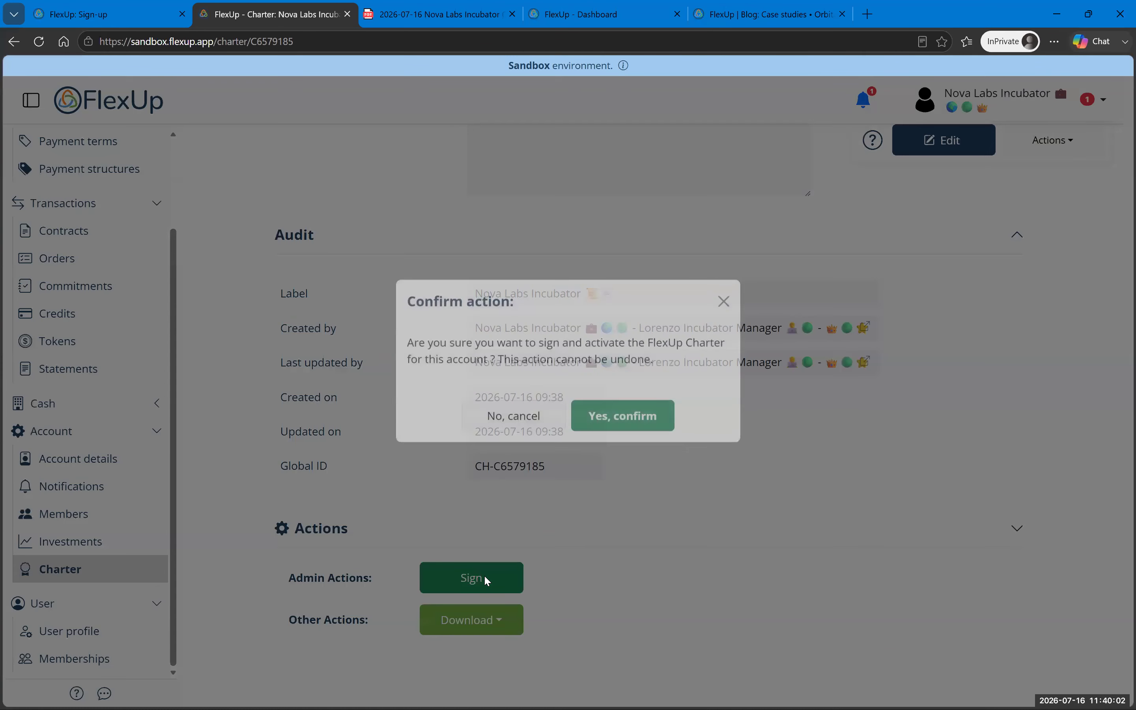
pyautogui.click(615, 441)
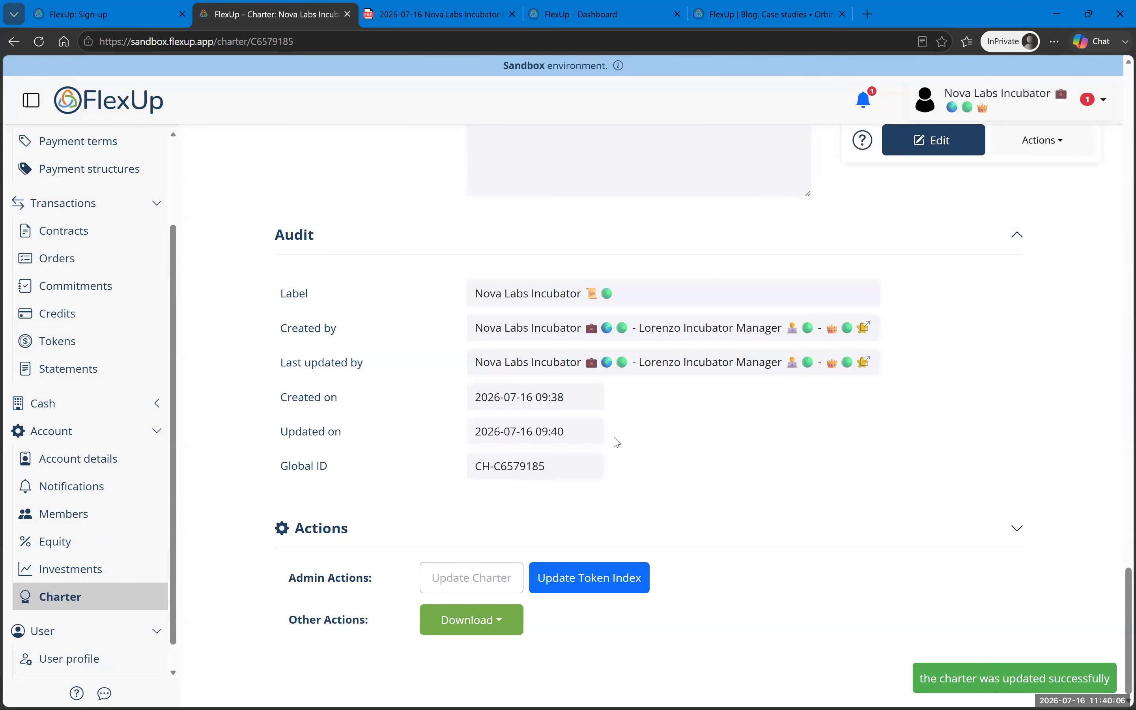
pyautogui.scroll(20, 617, 441)
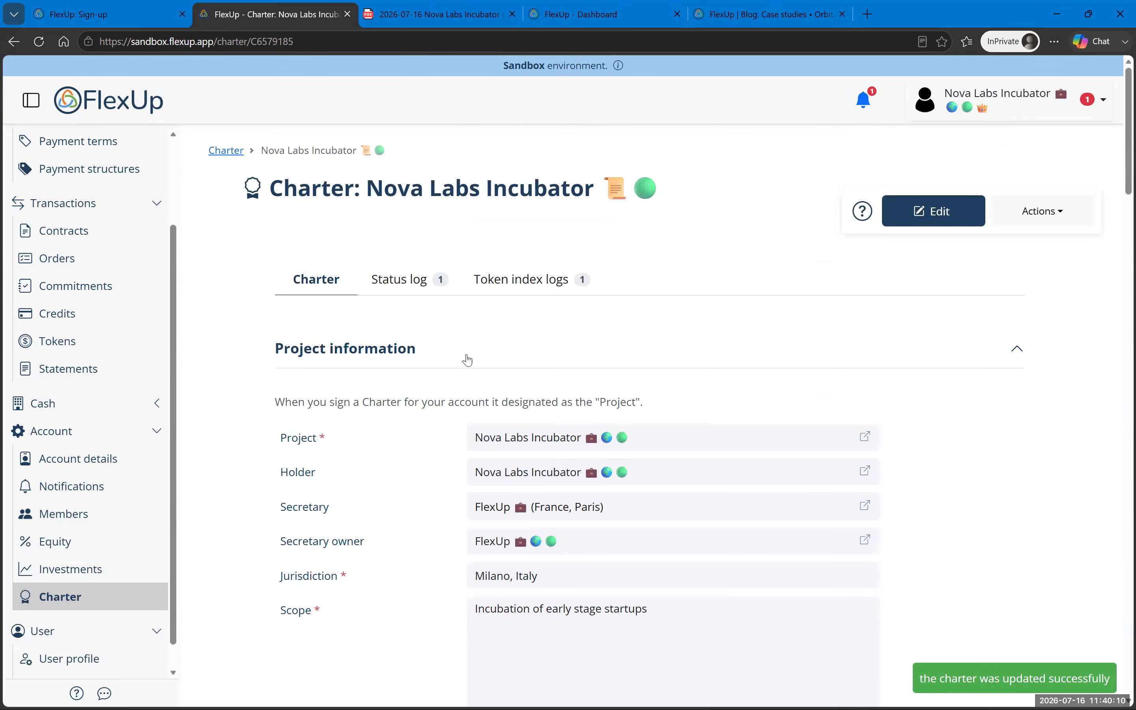
pyautogui.click(415, 281)
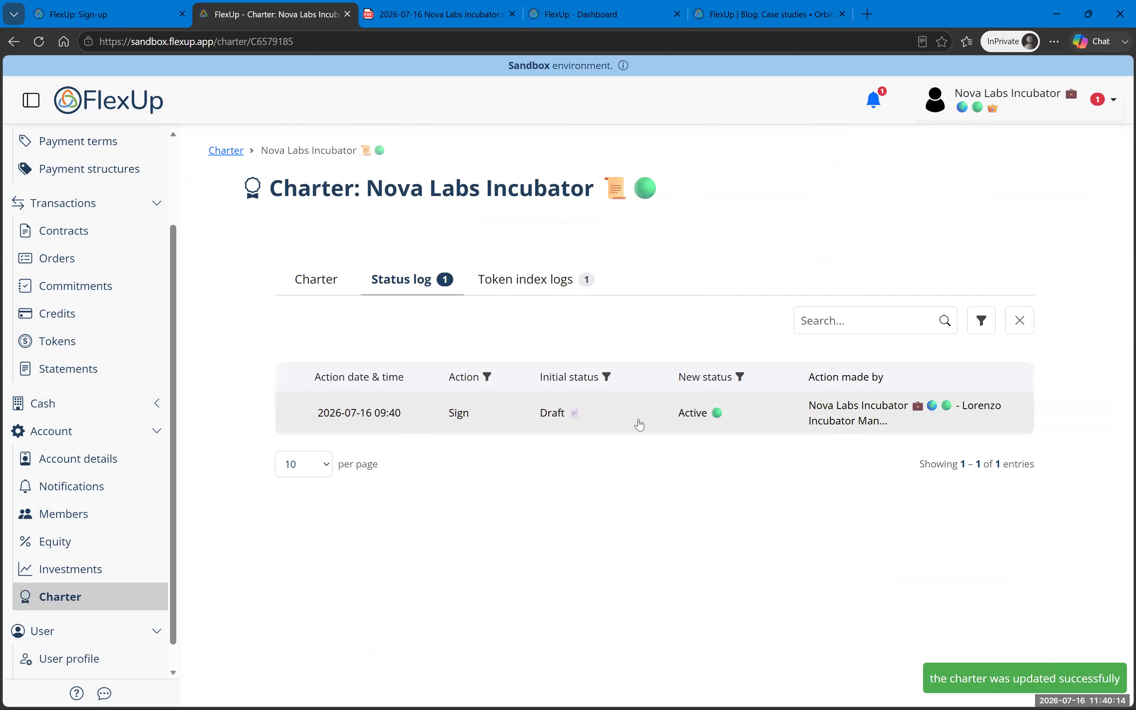
pyautogui.click(509, 284)
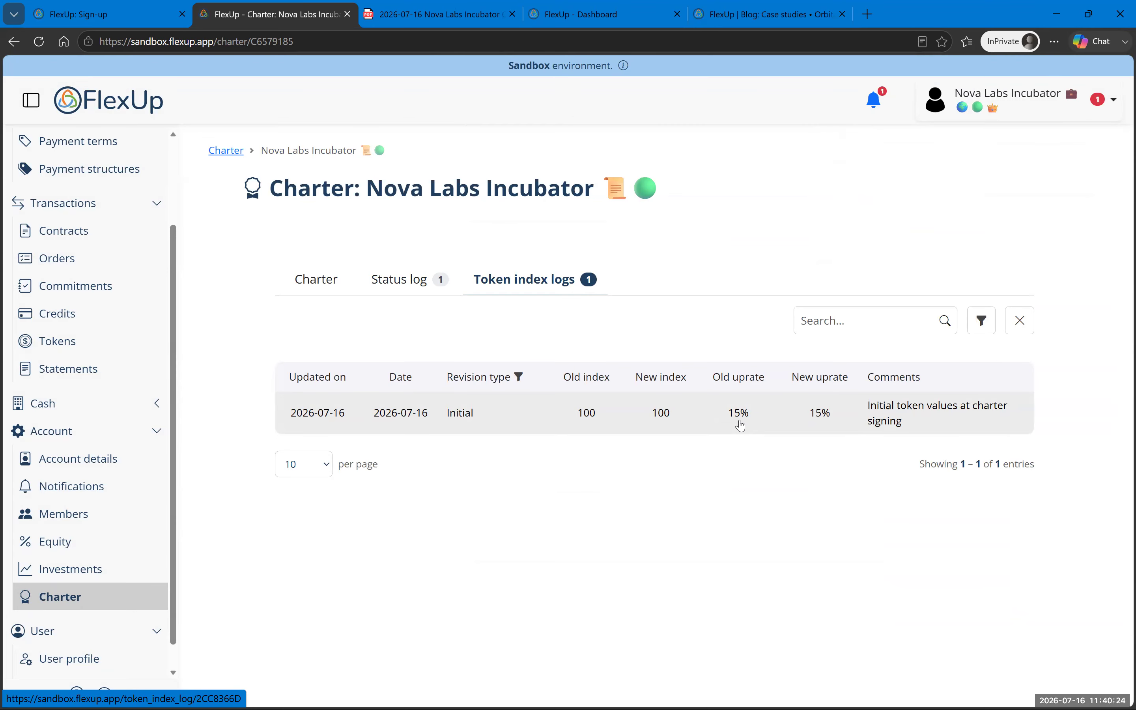
pyautogui.click(317, 279)
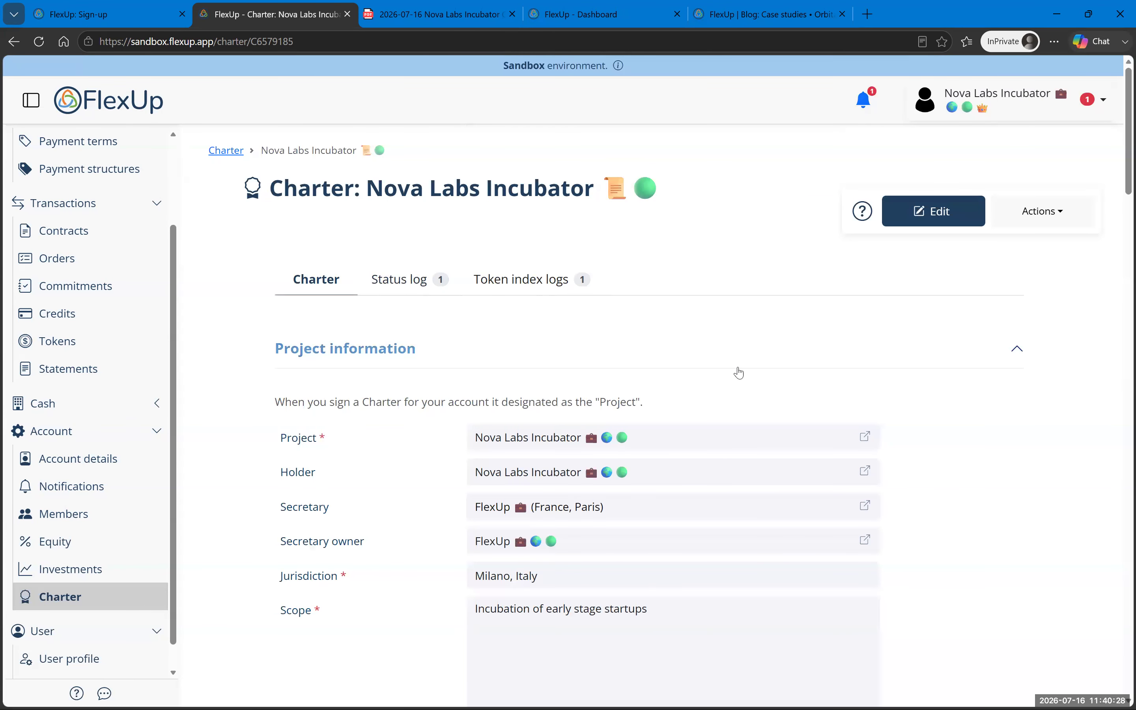
# Step: Put the charter in edit mode and change the Project Start date to 2024-06-01
pyautogui.scroll(-6, 736, 373)
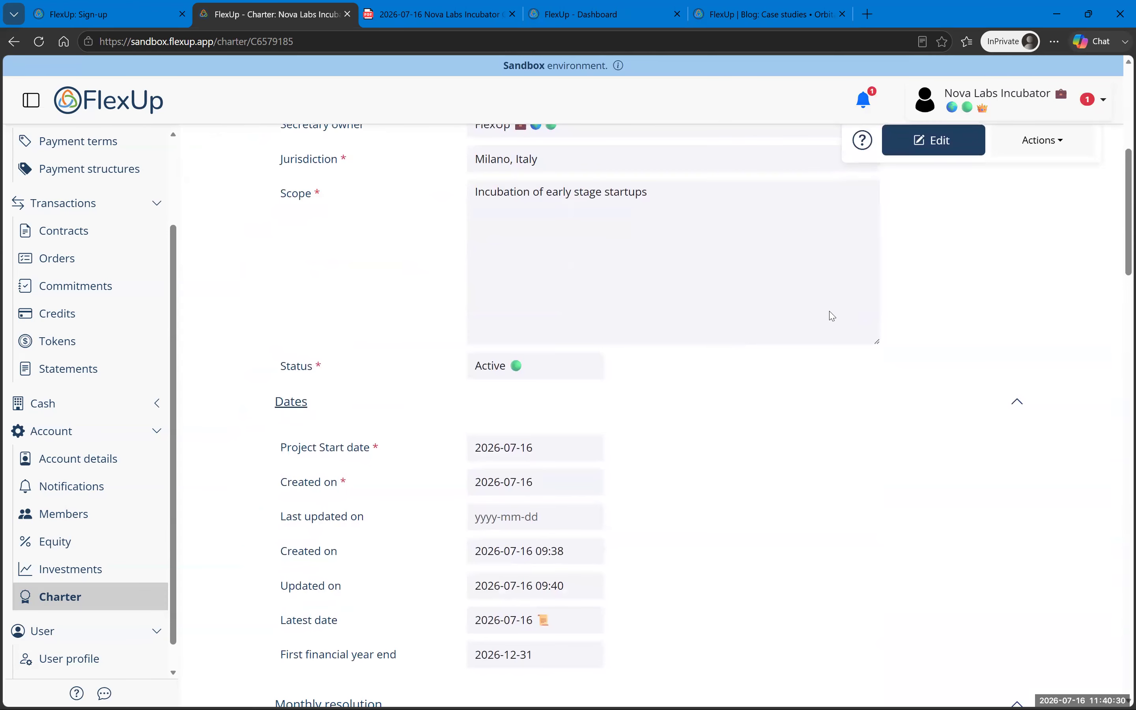
pyautogui.click(940, 141)
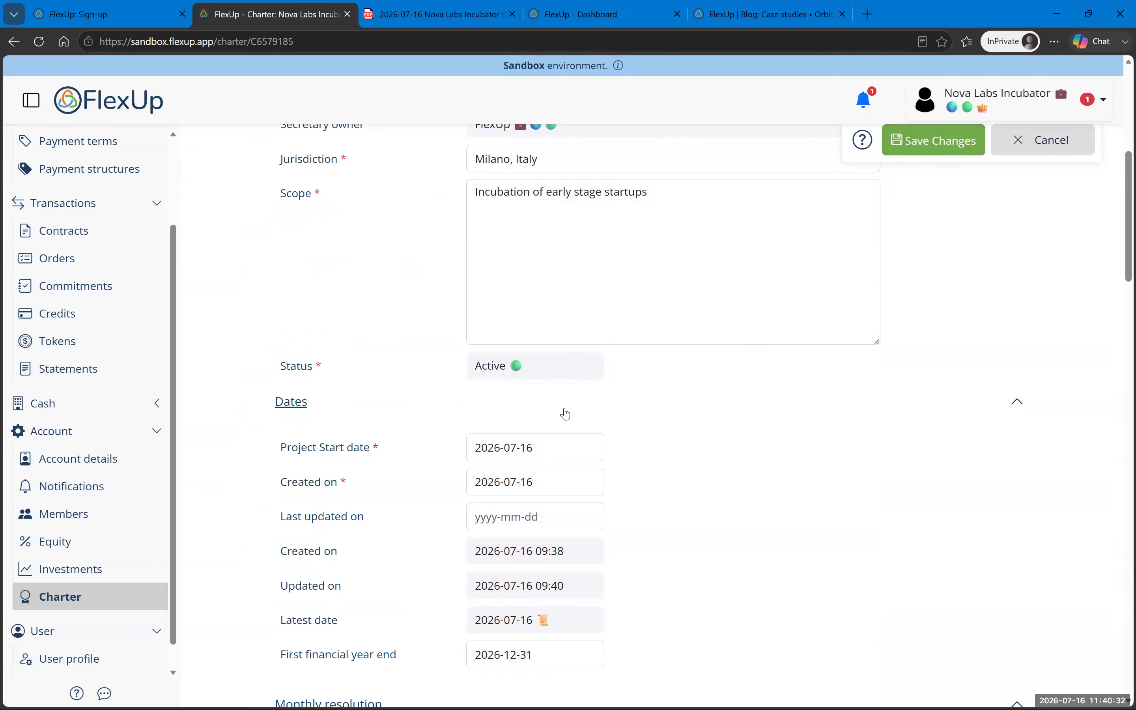
pyautogui.click(523, 449)
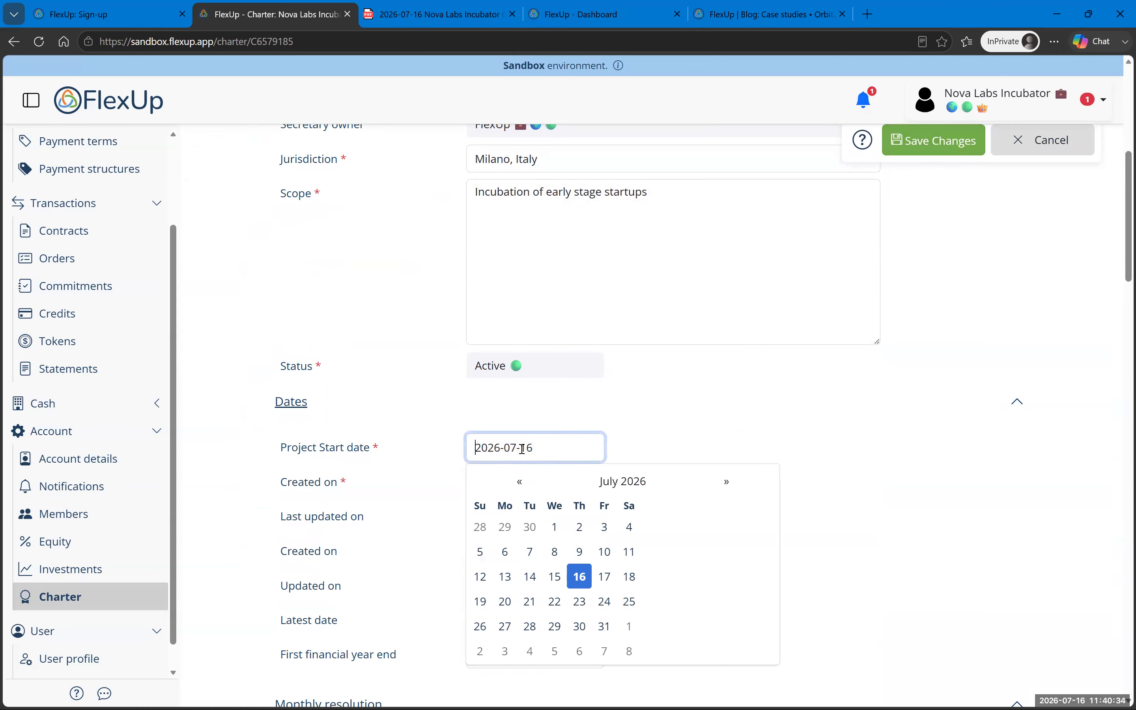
pyautogui.moveTo(519, 449); pyautogui.dragTo(616, 454)
pyautogui.press('BackSpace')
pyautogui.moveTo(592, 450); pyautogui.dragTo(460, 451)
pyautogui.hotkey('ctrl', 'c')
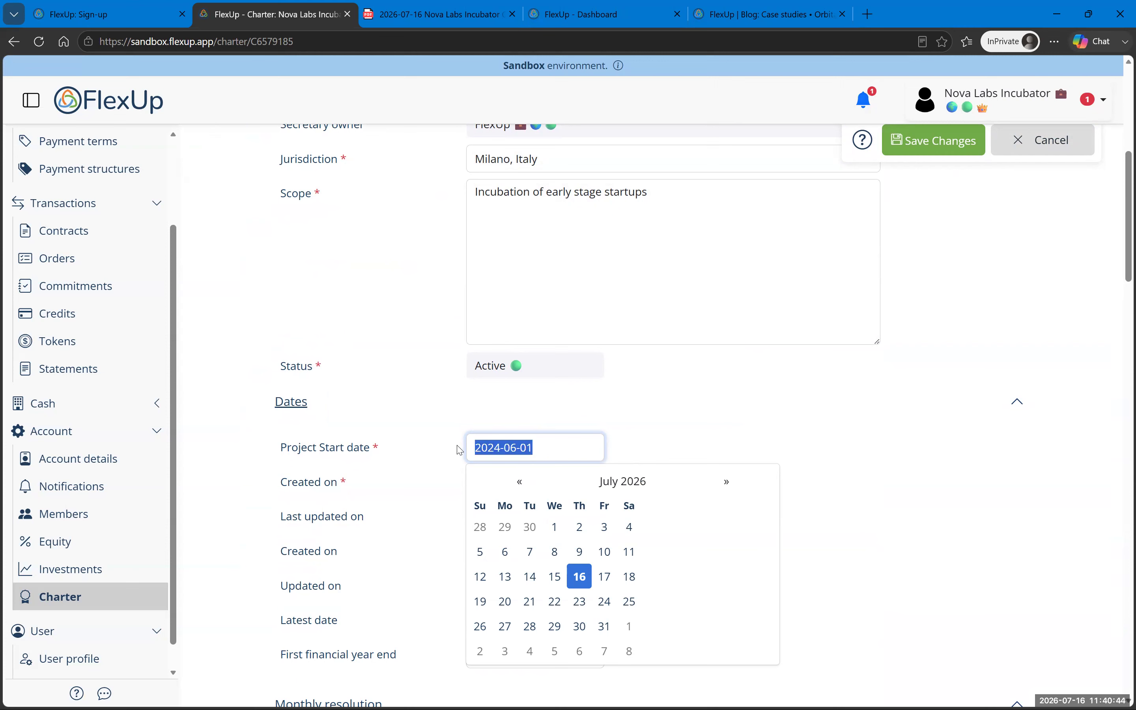
pyautogui.click(661, 439)
# Step: Set Created on to 2024-06-01 and the first financial year end to 2024-12-31
pyautogui.click(549, 481)
pyautogui.moveTo(470, 482); pyautogui.dragTo(588, 481)
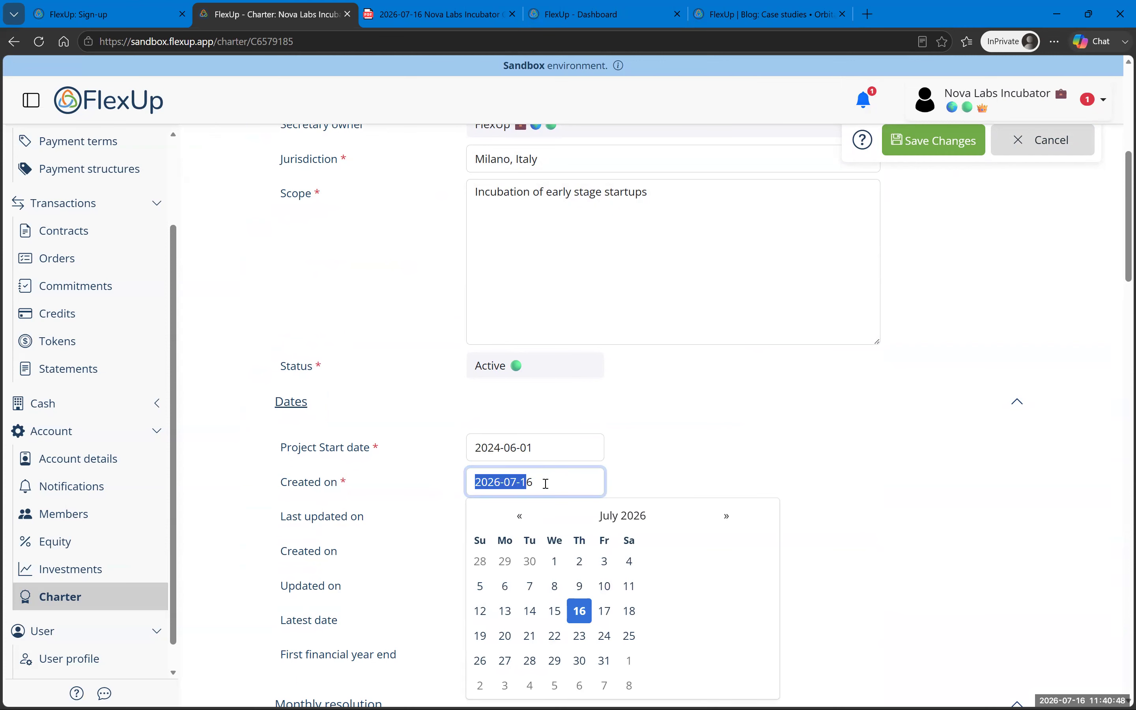
pyautogui.hotkey('ctrl', 'v')
pyautogui.click(795, 427)
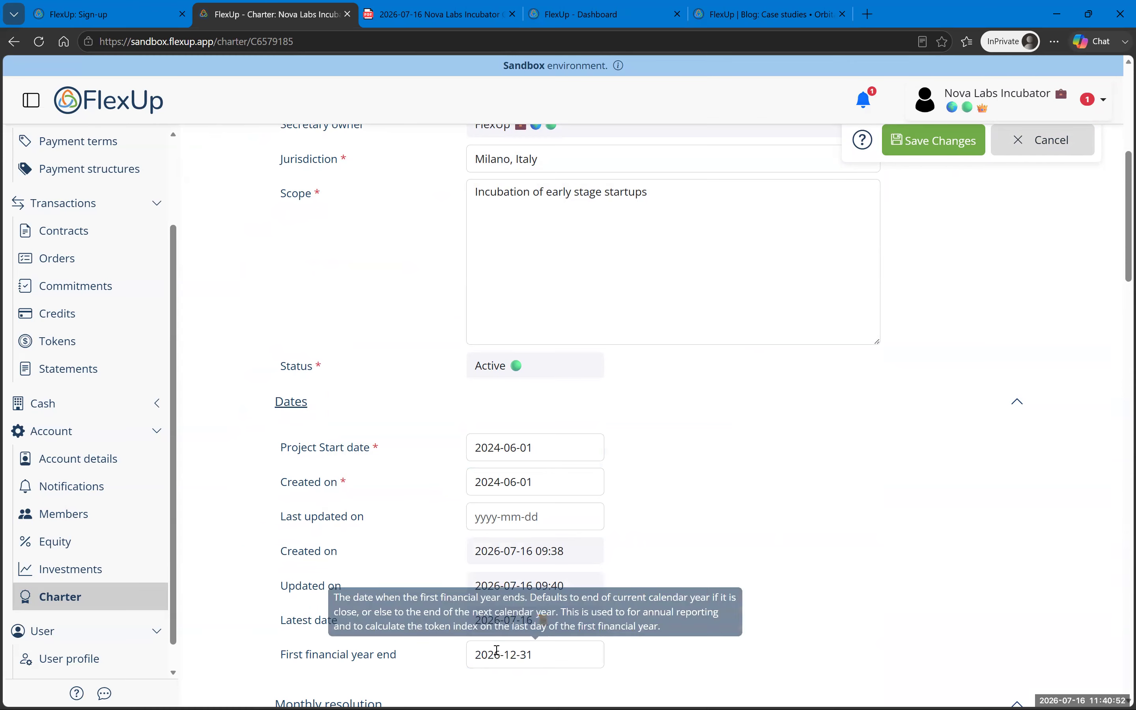
pyautogui.click(577, 646)
pyautogui.write('4')
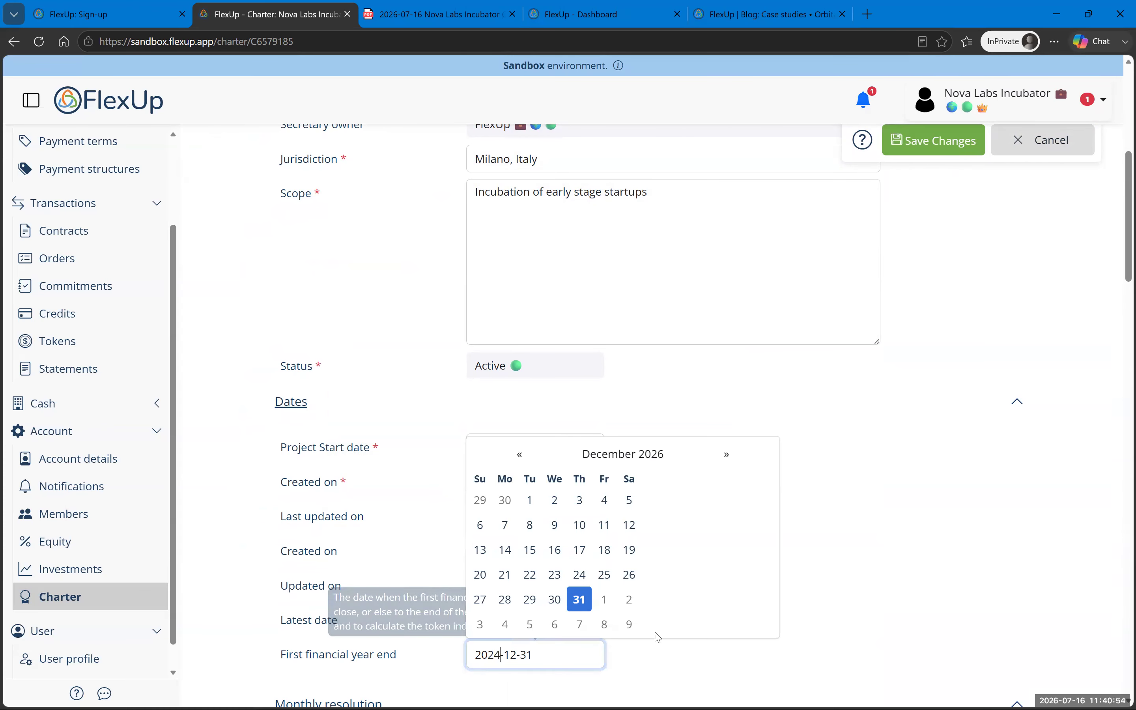
pyautogui.click(937, 638)
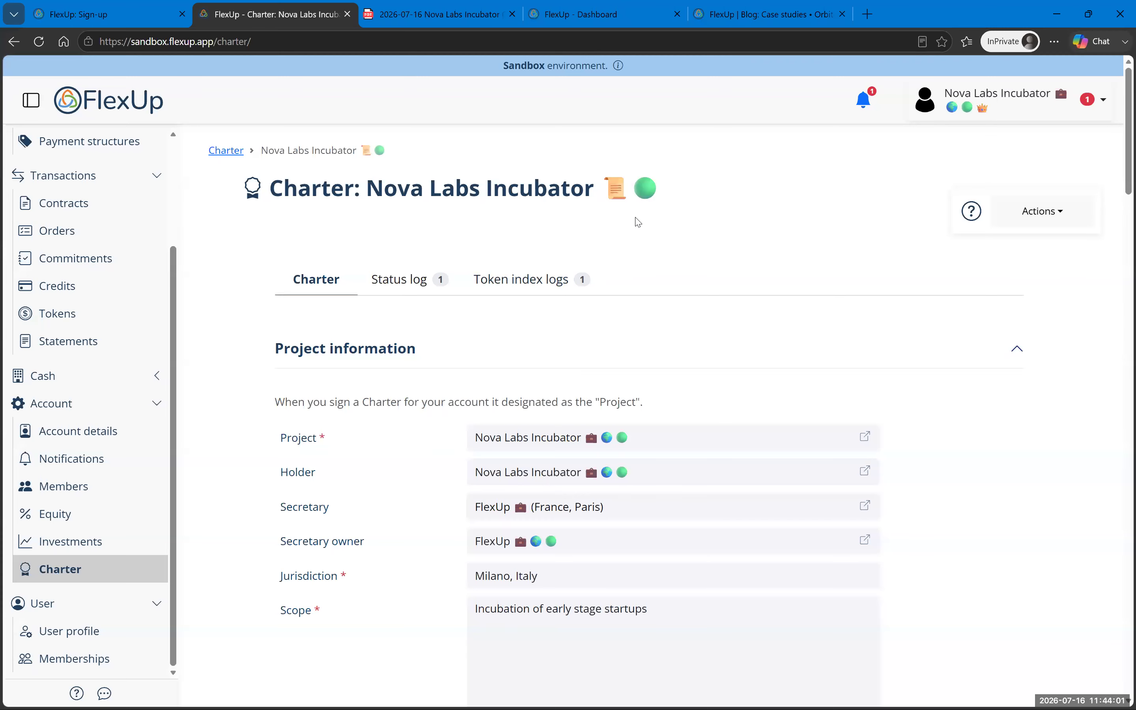
pyautogui.moveTo(648, 189); pyautogui.dragTo(633, 190)
pyautogui.scroll(-7, 632, 388)
pyautogui.scroll(-4, 630, 399)
pyautogui.scroll(4, 450, 320)
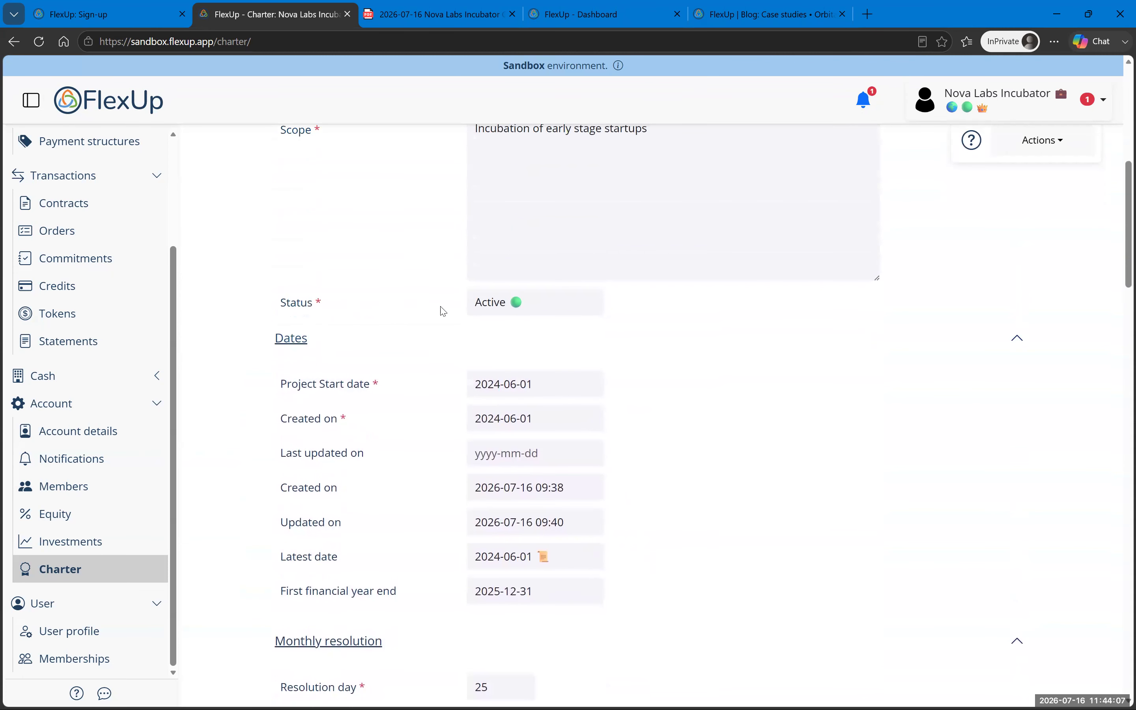
pyautogui.moveTo(522, 306)
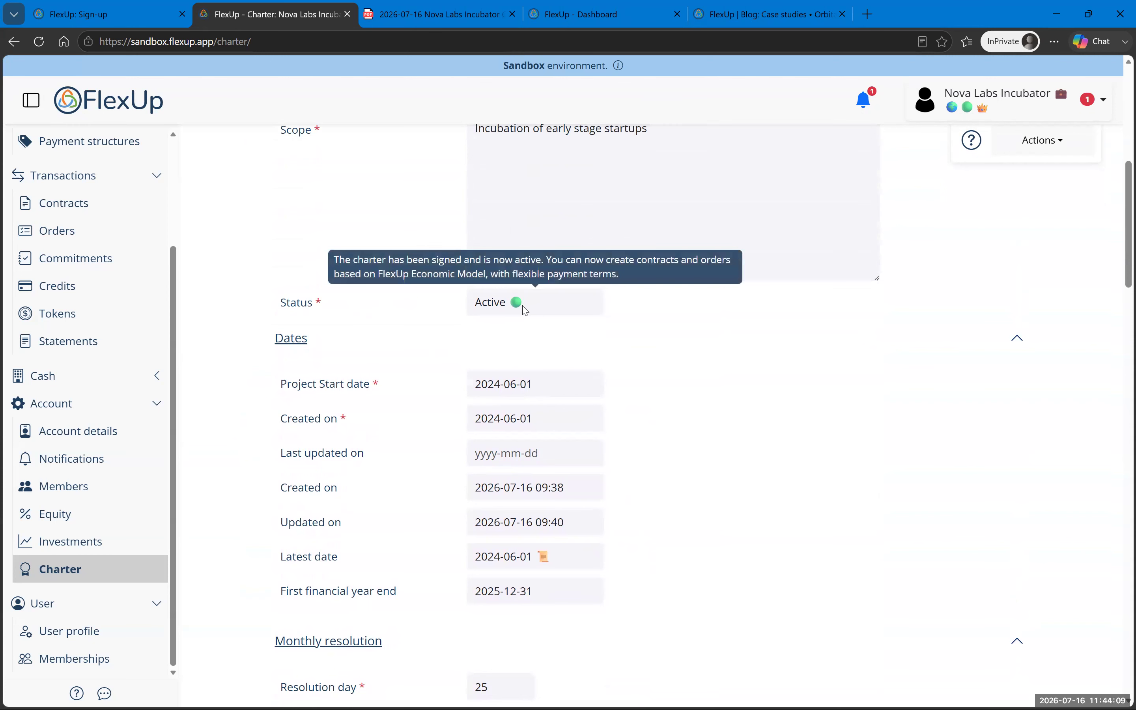
pyautogui.scroll(10, 499, 360)
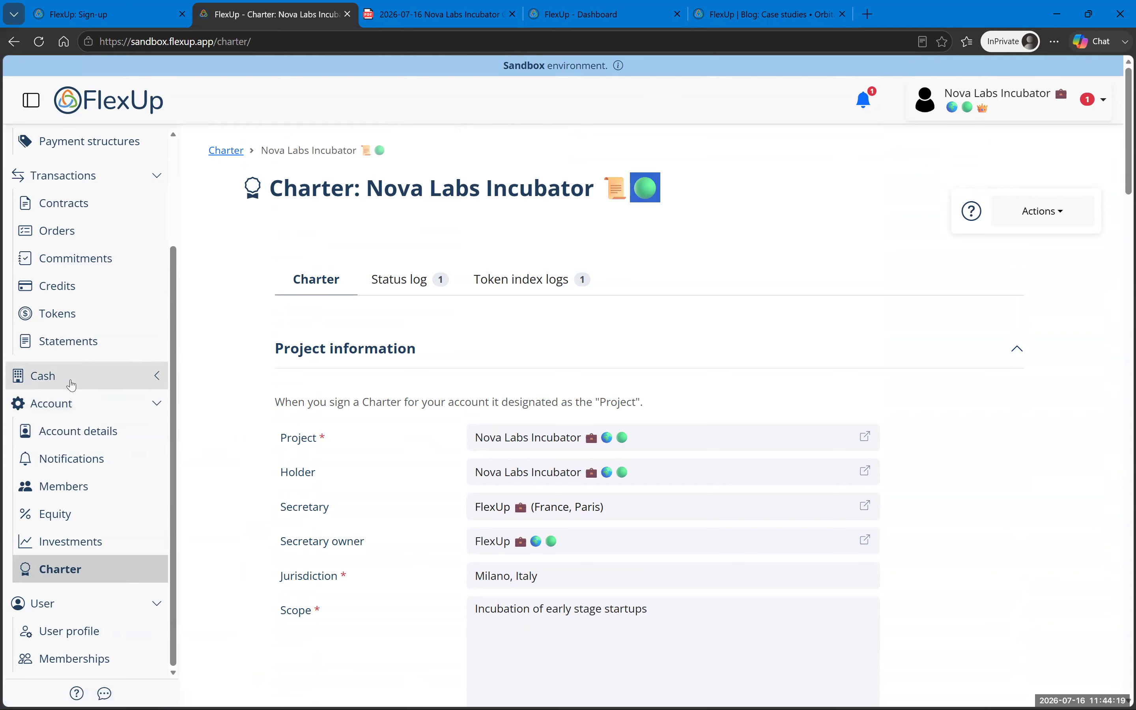
# Step: Go to the Contracts list, then to the Payment terms list from the sidebar
pyautogui.click(90, 213)
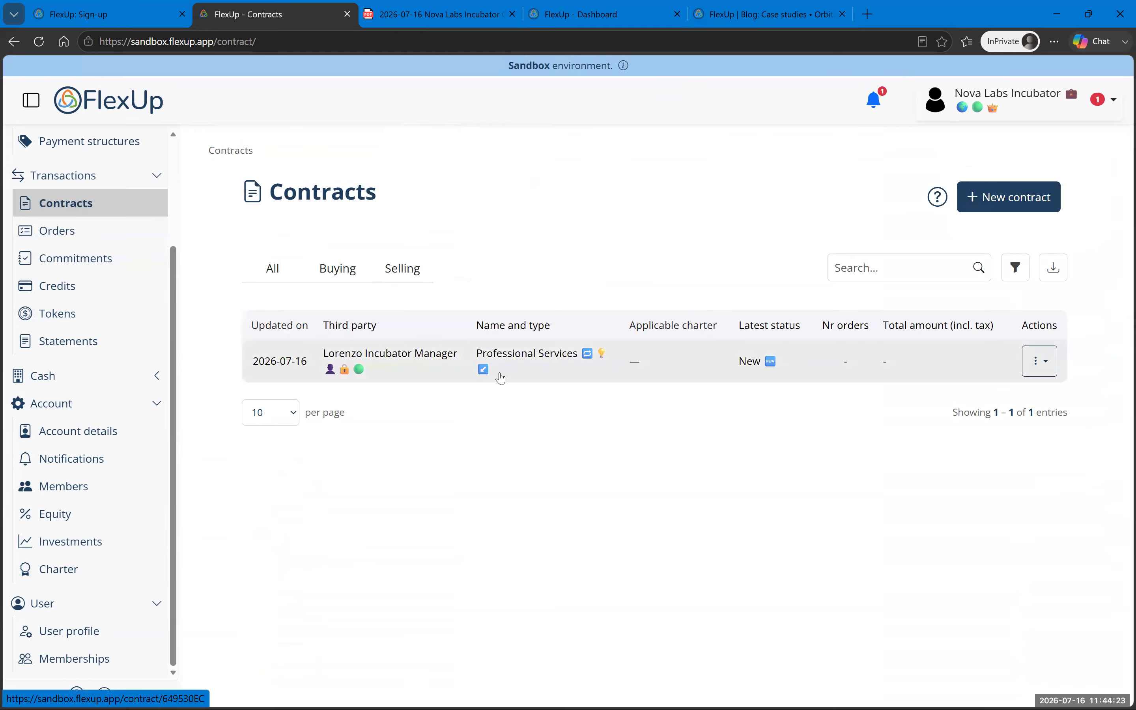
pyautogui.scroll(3, 104, 266)
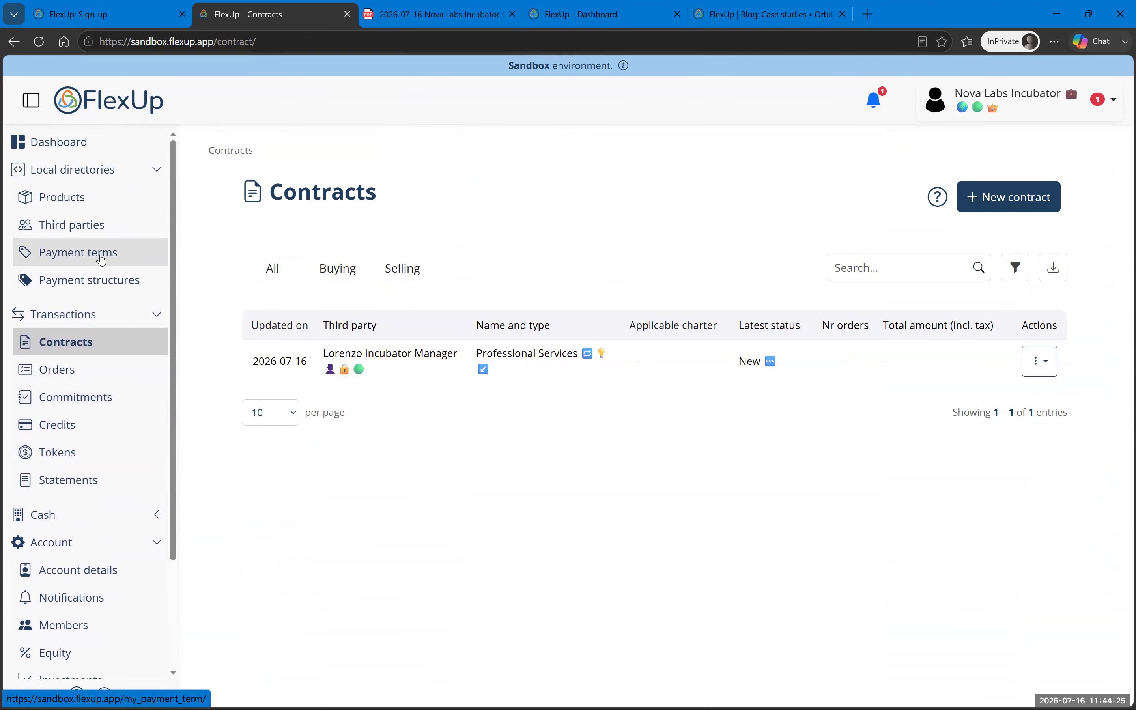
pyautogui.click(98, 256)
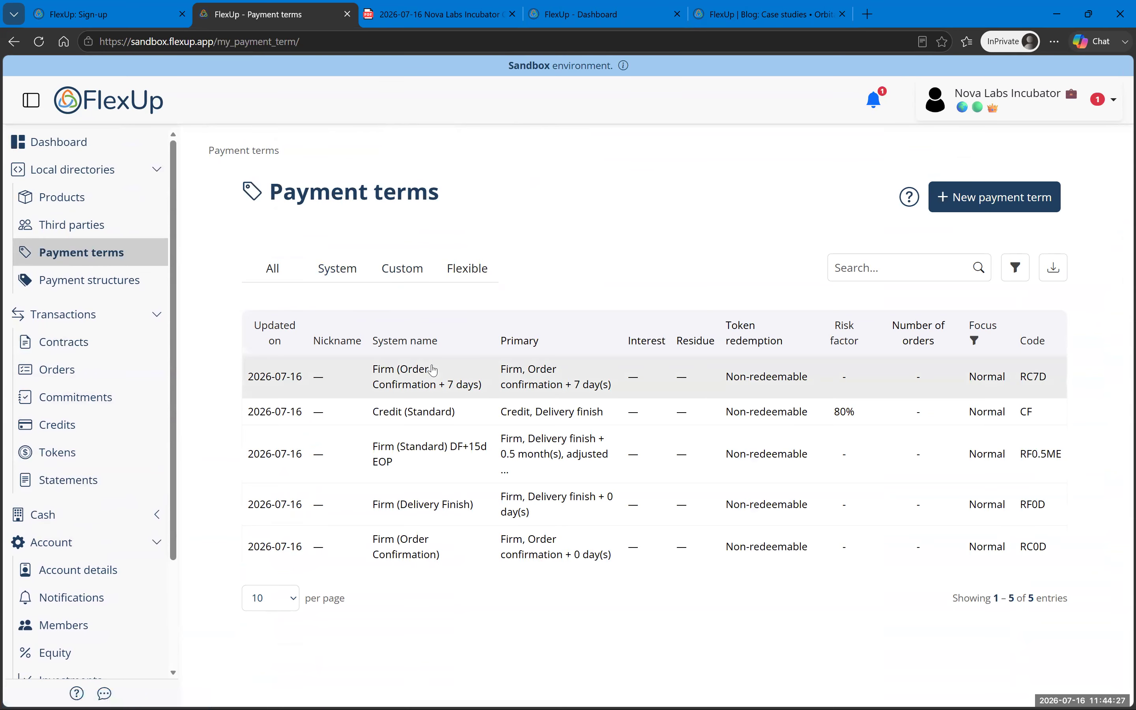
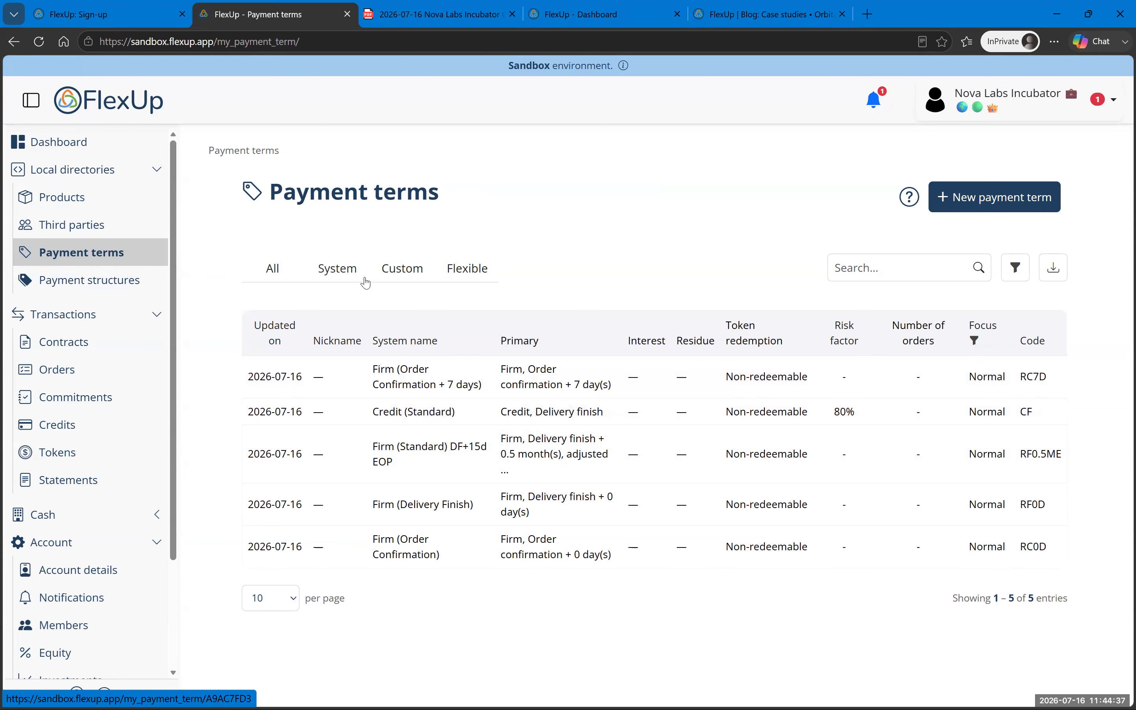
# Step: Filter payment terms to Flexible so only Credit (Standard), 80% risk, remains
pyautogui.click(459, 271)
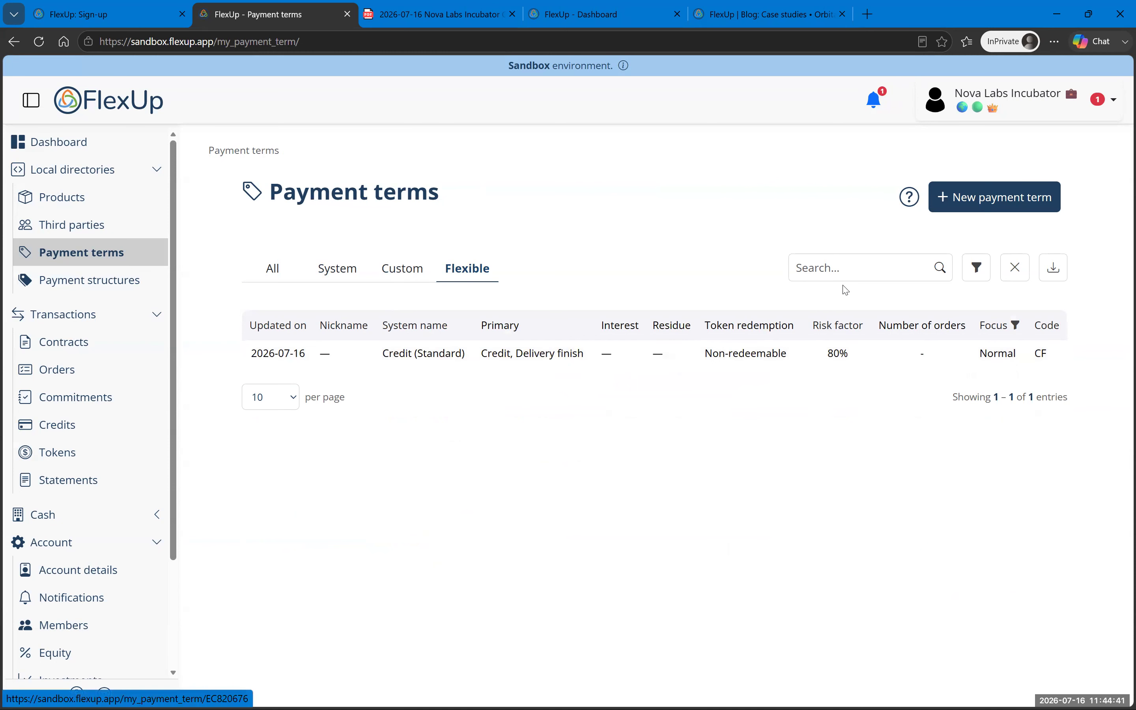
# Step: Add the Flex (Standard) DF+15d EOP system term to the payment terms directory
pyautogui.click(975, 205)
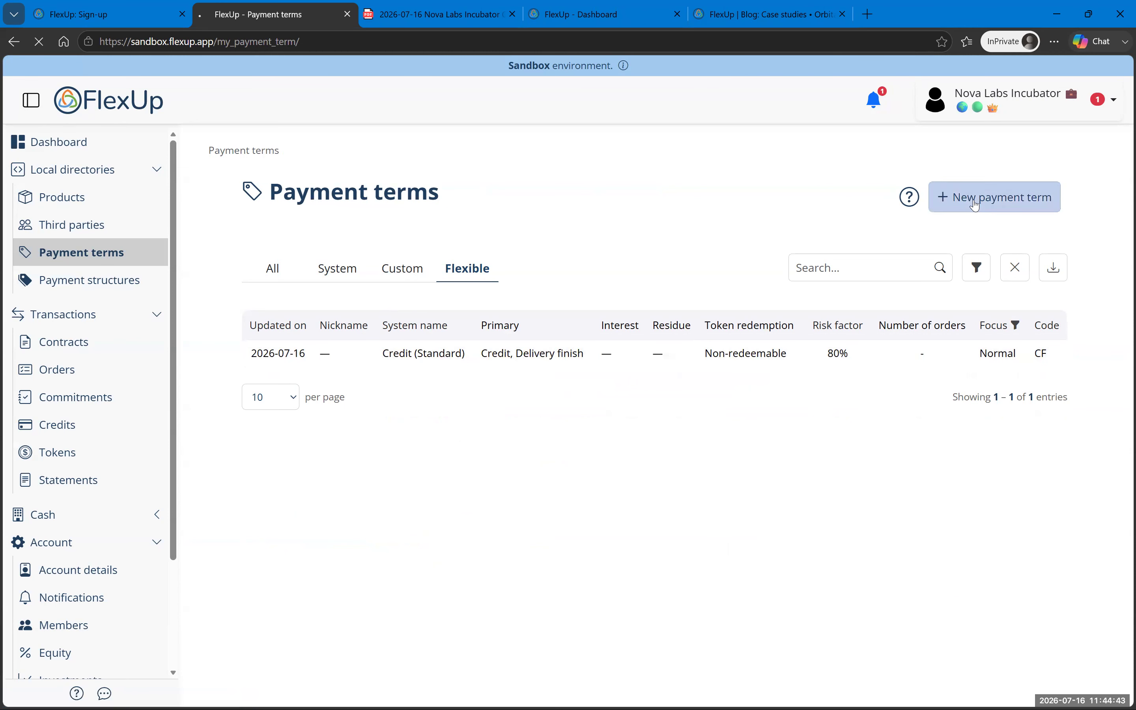
pyautogui.scroll(-5, 868, 434)
pyautogui.scroll(-2, 868, 435)
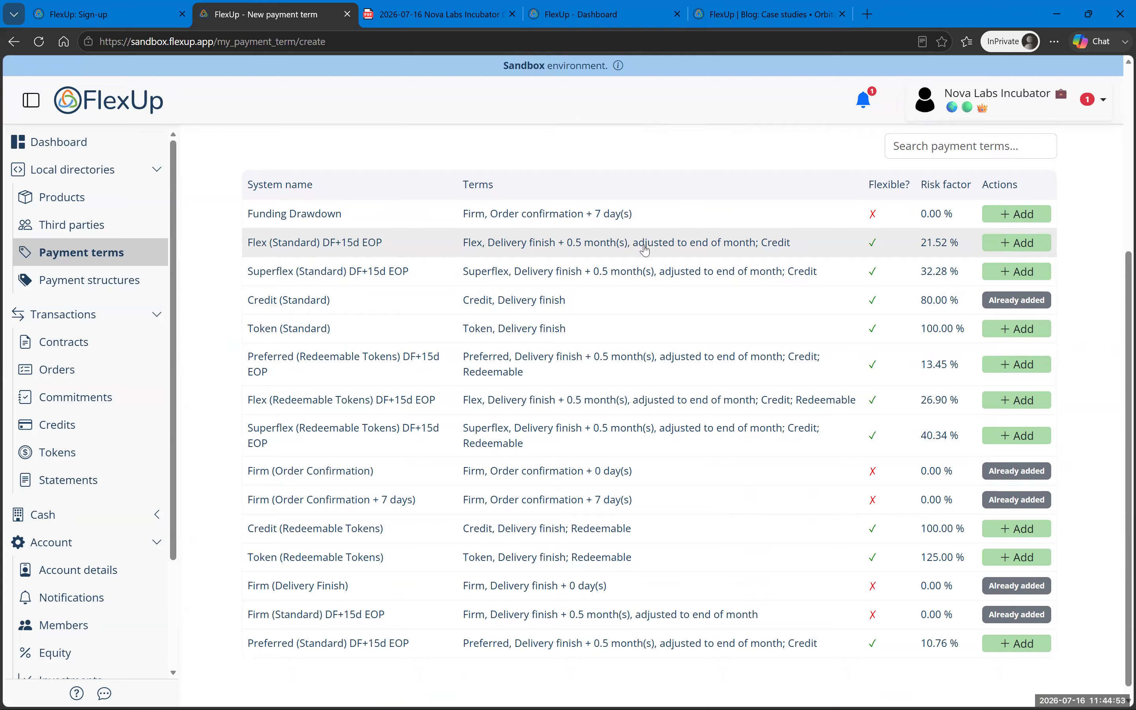
pyautogui.click(1017, 245)
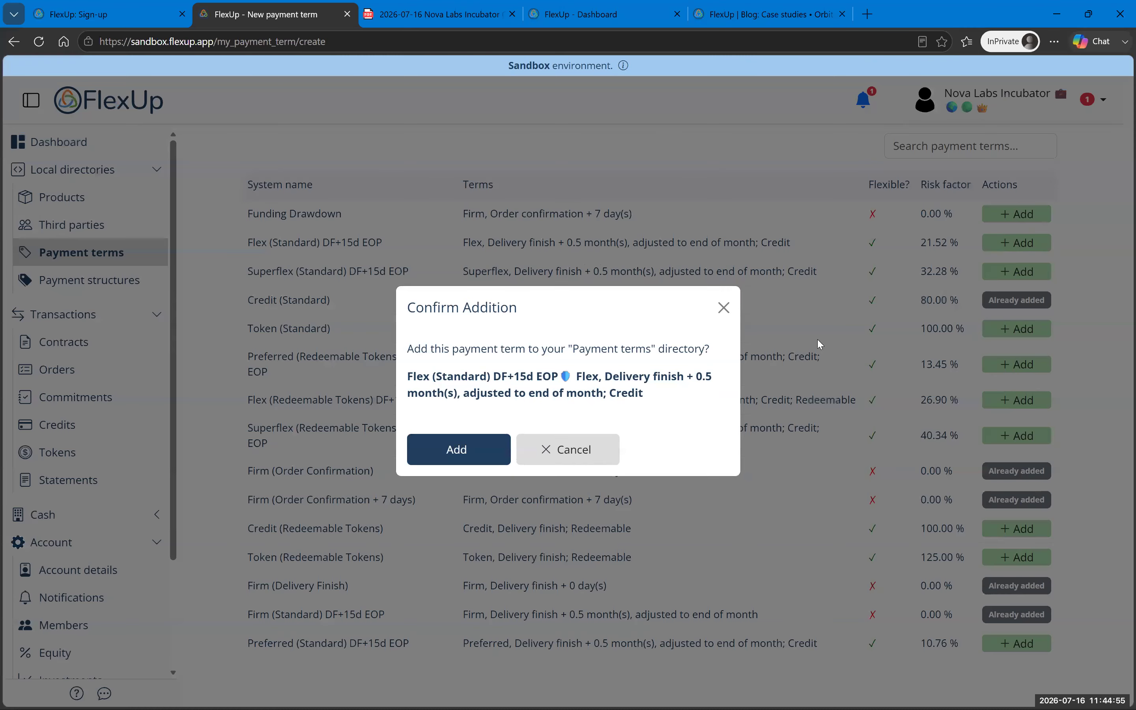
pyautogui.click(493, 450)
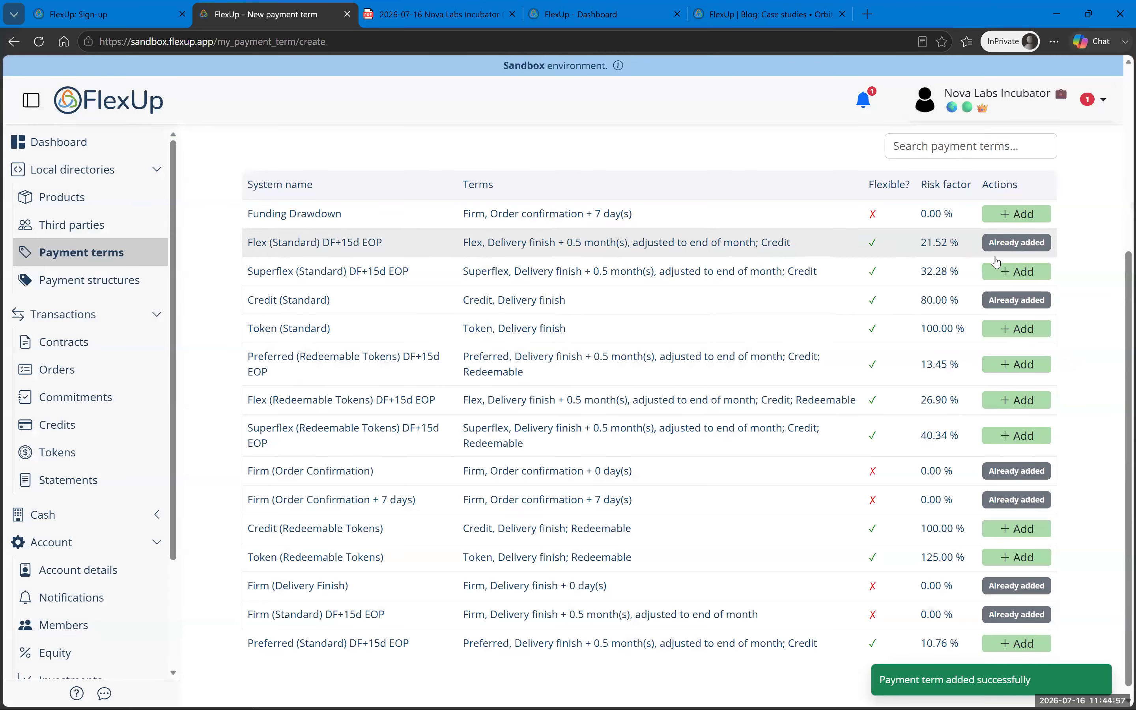
# Step: Look over the custom term's primary and interest commitment details, cancel, and go to Payment structures
pyautogui.scroll(5, 644, 528)
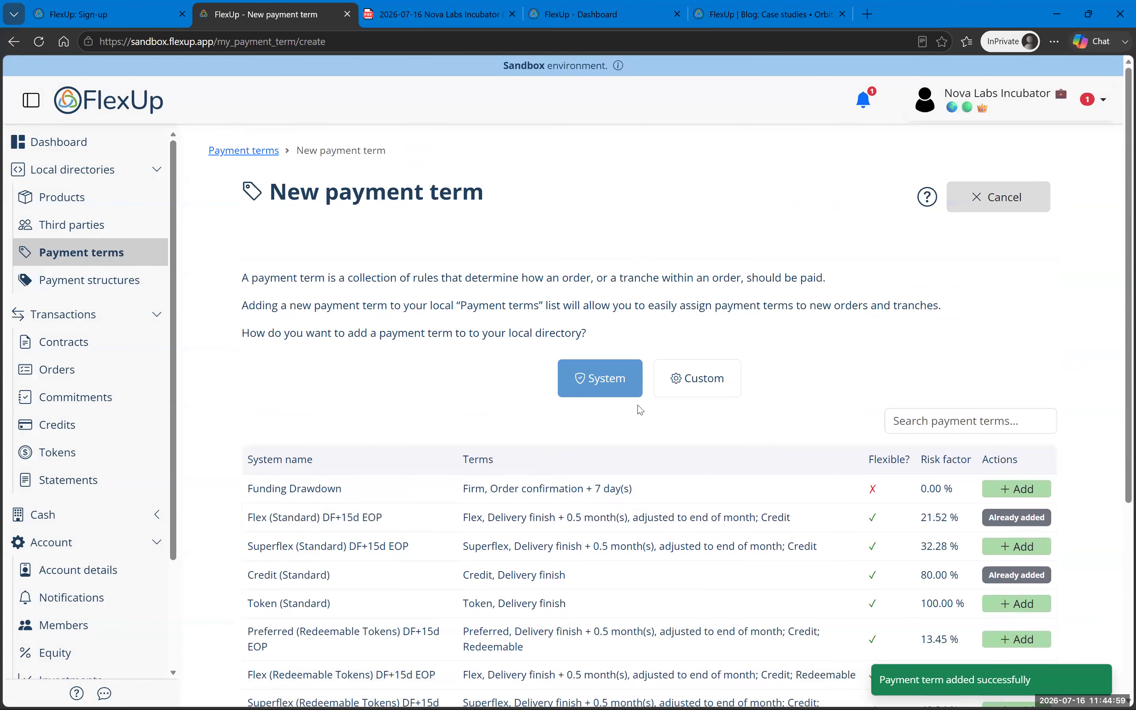
pyautogui.click(713, 378)
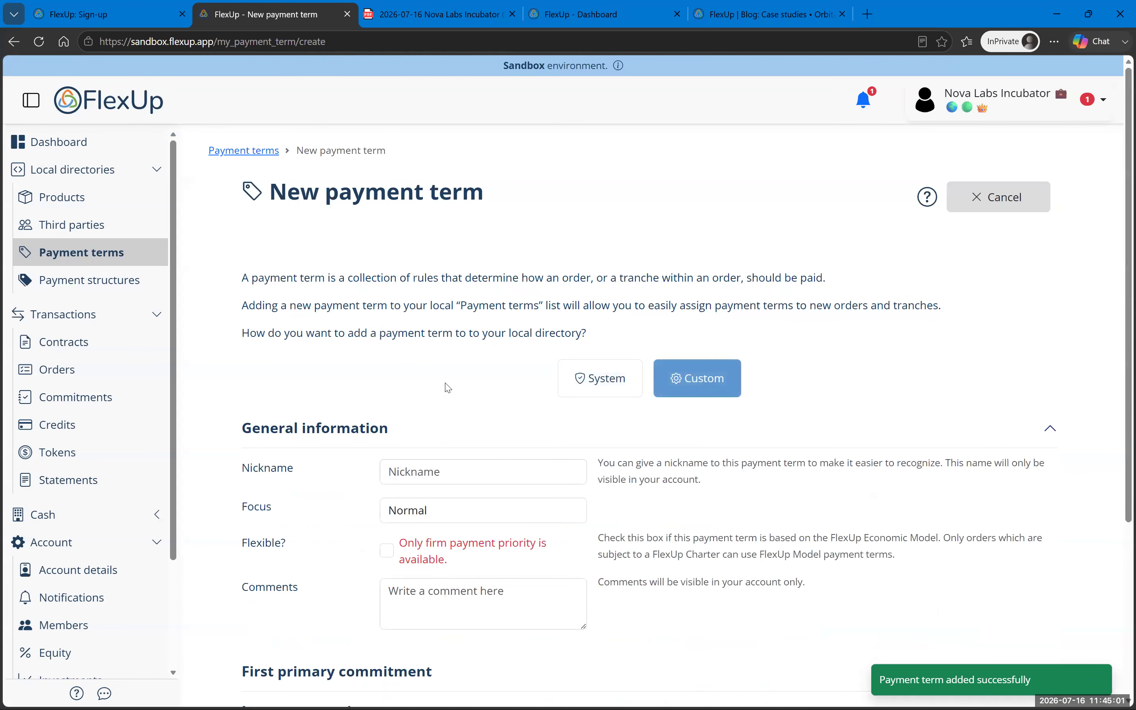
pyautogui.scroll(-5, 470, 408)
pyautogui.click(412, 425)
pyautogui.scroll(-6, 385, 447)
pyautogui.click(365, 466)
pyautogui.scroll(-3, 300, 470)
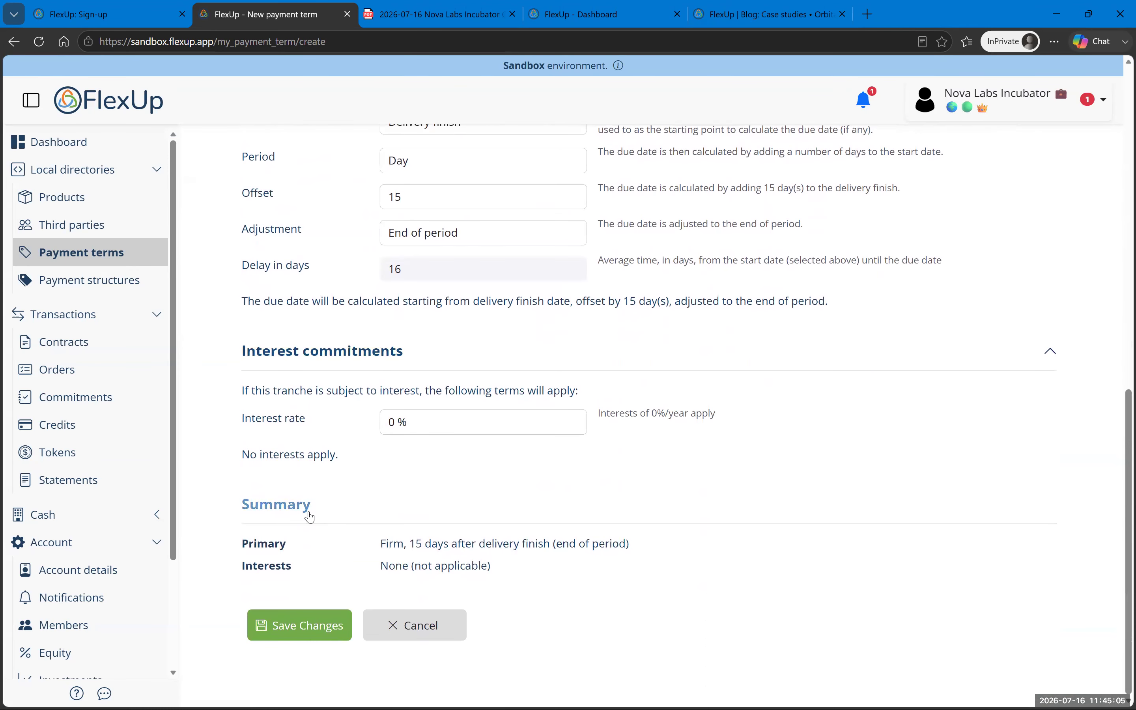
pyautogui.scroll(12, 363, 437)
pyautogui.click(97, 258)
pyautogui.click(95, 281)
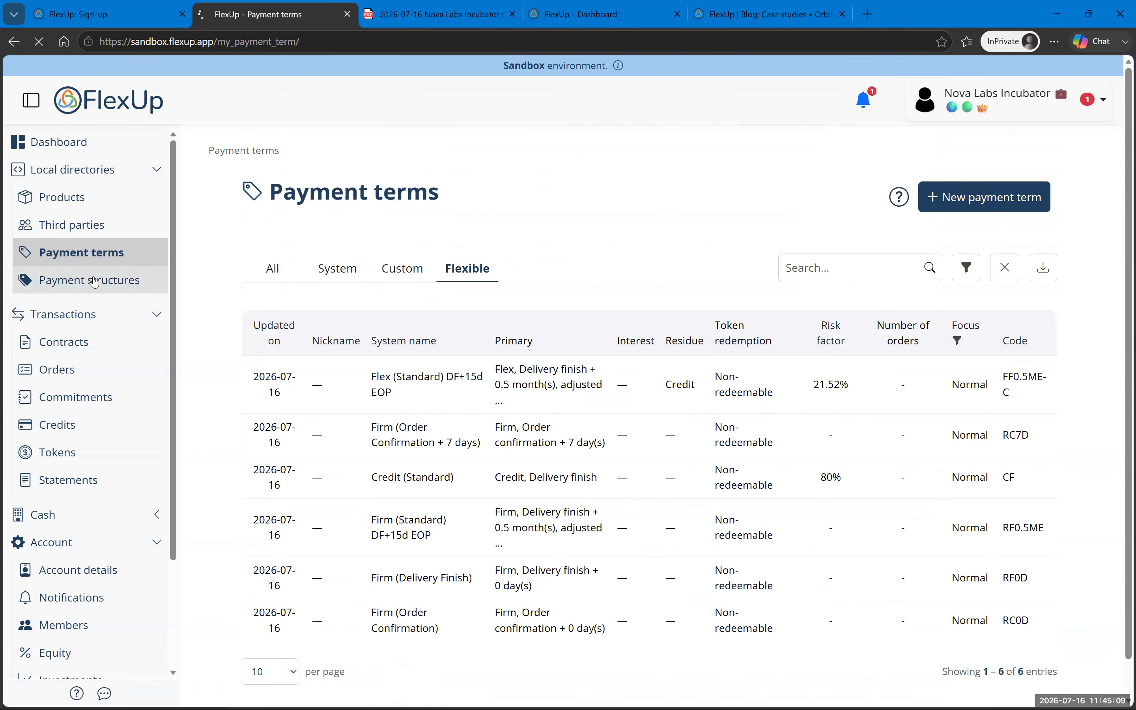
# Step: Browse the payment structures under the Flexible, Simple and Complex filters
pyautogui.click(469, 277)
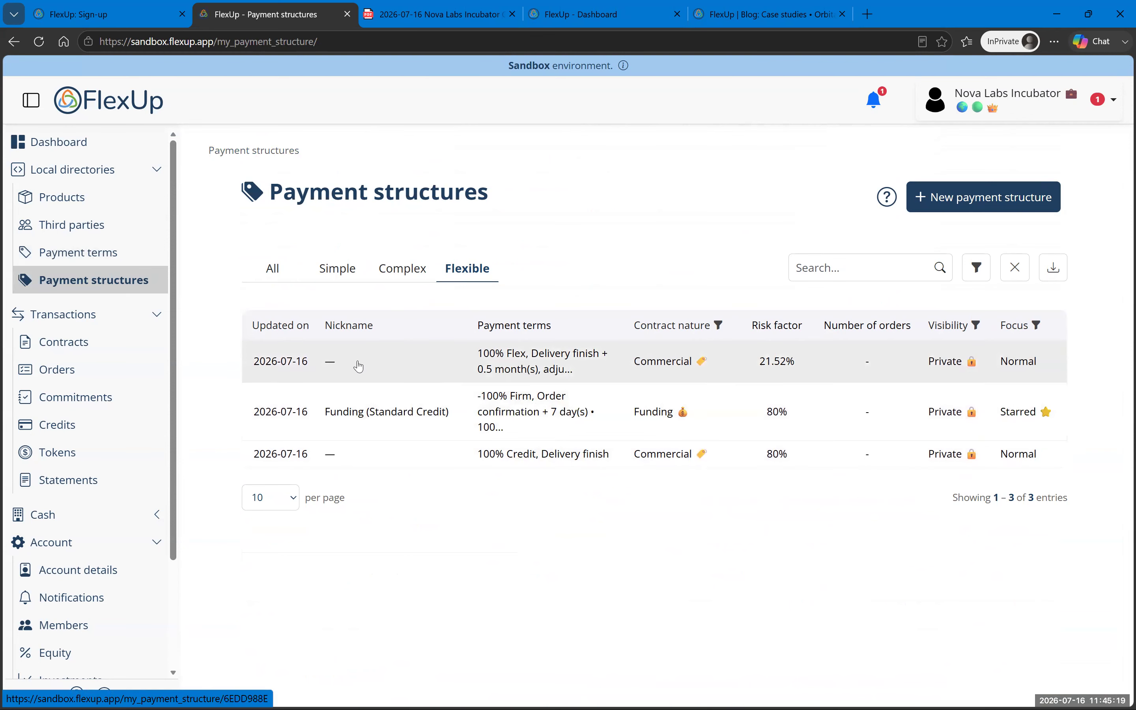
pyautogui.click(338, 269)
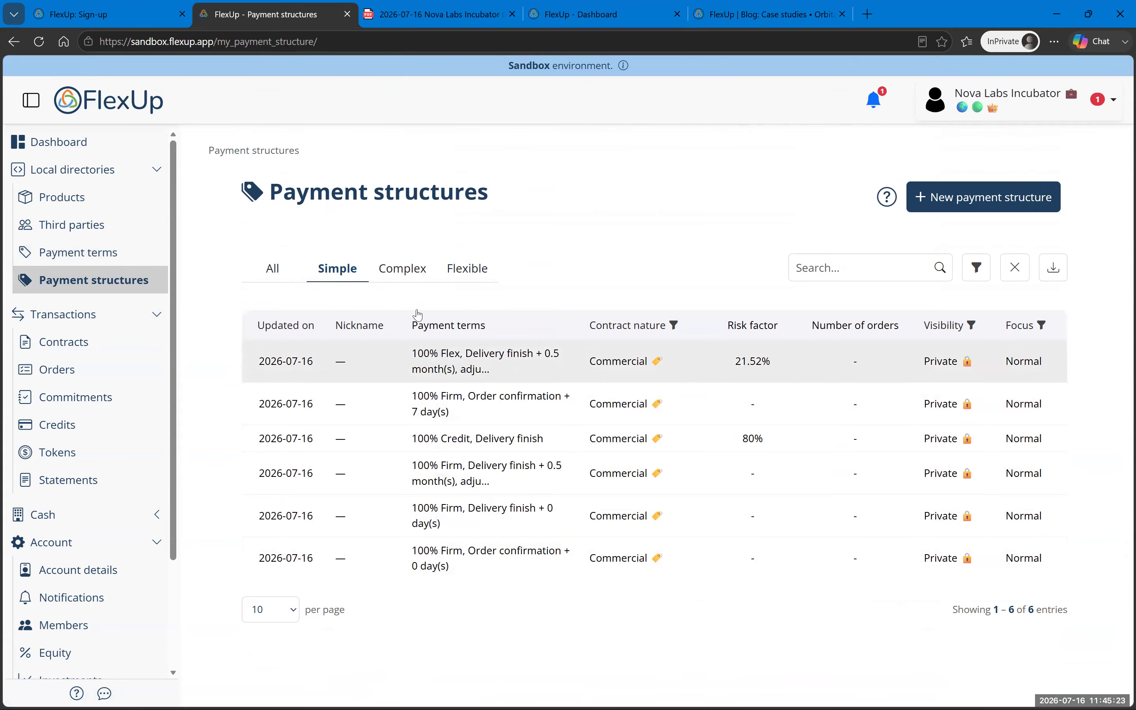
pyautogui.click(400, 281)
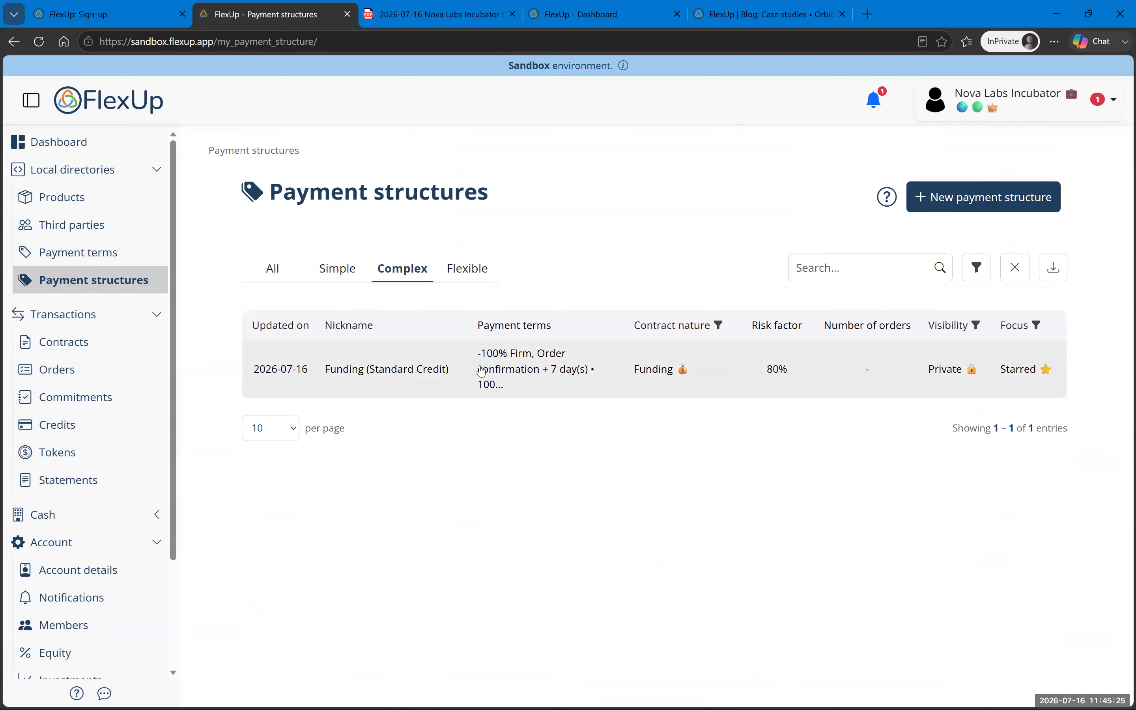
# Step: Start structure '50% Firm + 50% Credit' as Public, Starred, Commercial and flexible
pyautogui.click(1008, 200)
pyautogui.click(557, 401)
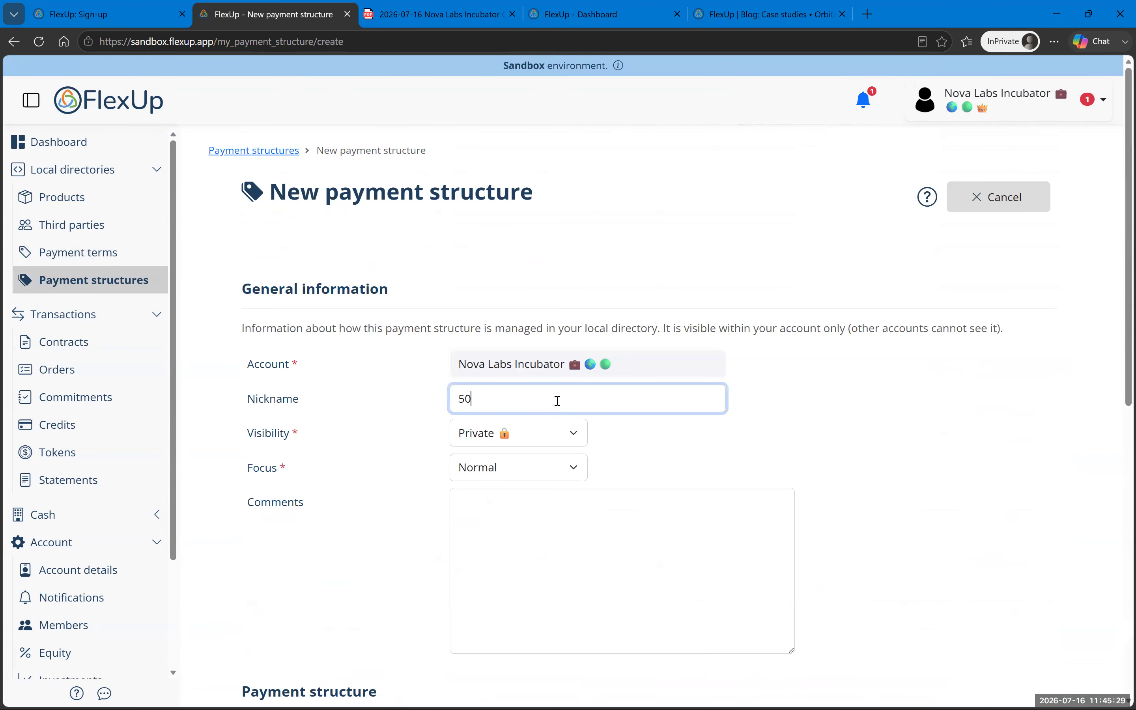
pyautogui.write('50% Firm + 50')
pyautogui.click(532, 433)
pyautogui.click(531, 480)
pyautogui.click(531, 474)
pyautogui.click(528, 516)
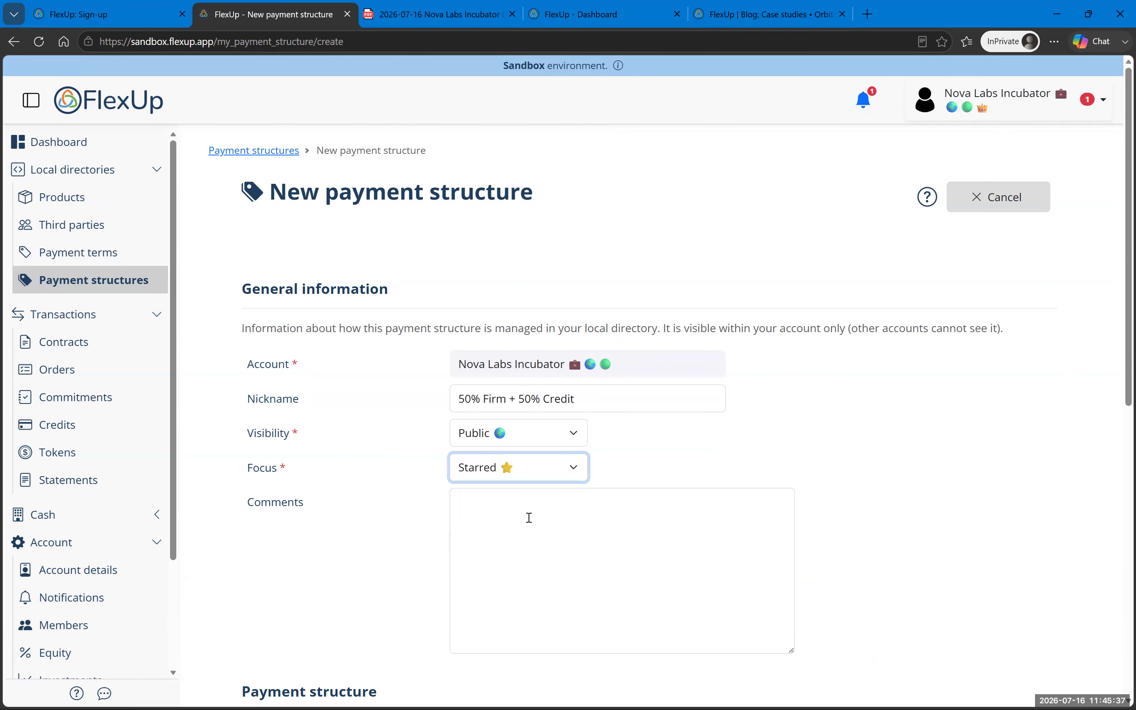
pyautogui.scroll(-8, 500, 517)
pyautogui.click(517, 329)
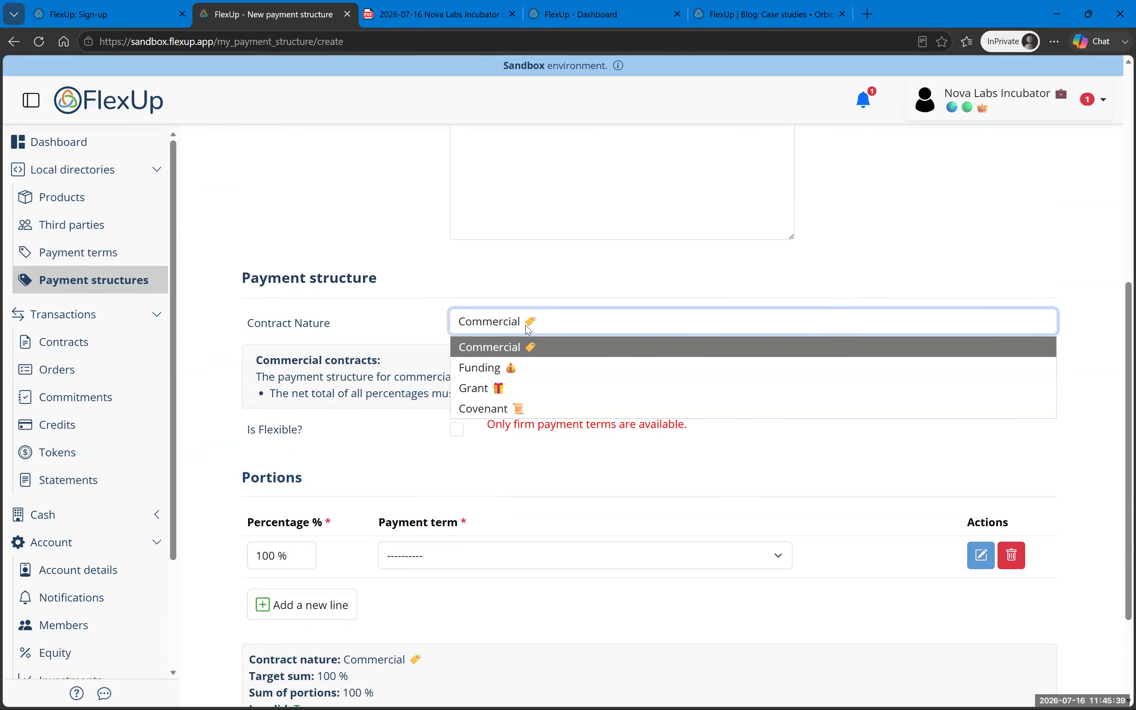
pyautogui.click(519, 343)
pyautogui.click(459, 433)
# Step: Add 50% Firm (Standard) DF+15d EOP and 50% Credit (Standard) portions and save
pyautogui.click(249, 546)
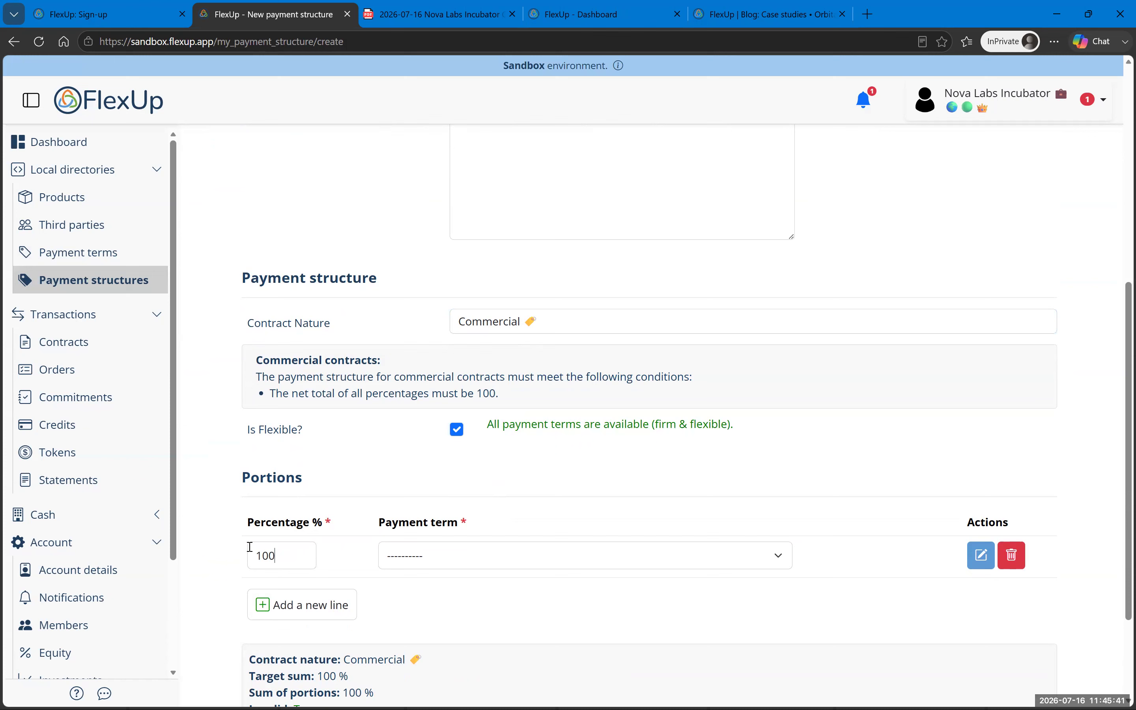
pyautogui.press('BackSpace')
pyautogui.press('BackSpace')
pyautogui.write('50')
pyautogui.press('Tab')
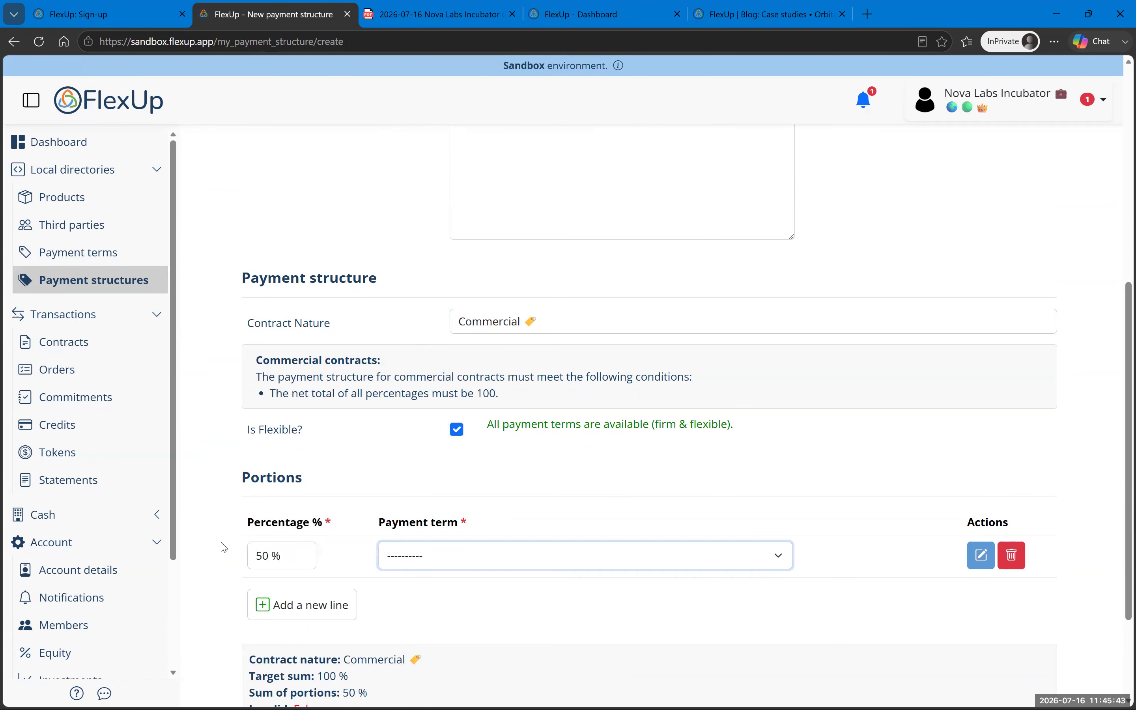
pyautogui.click(527, 559)
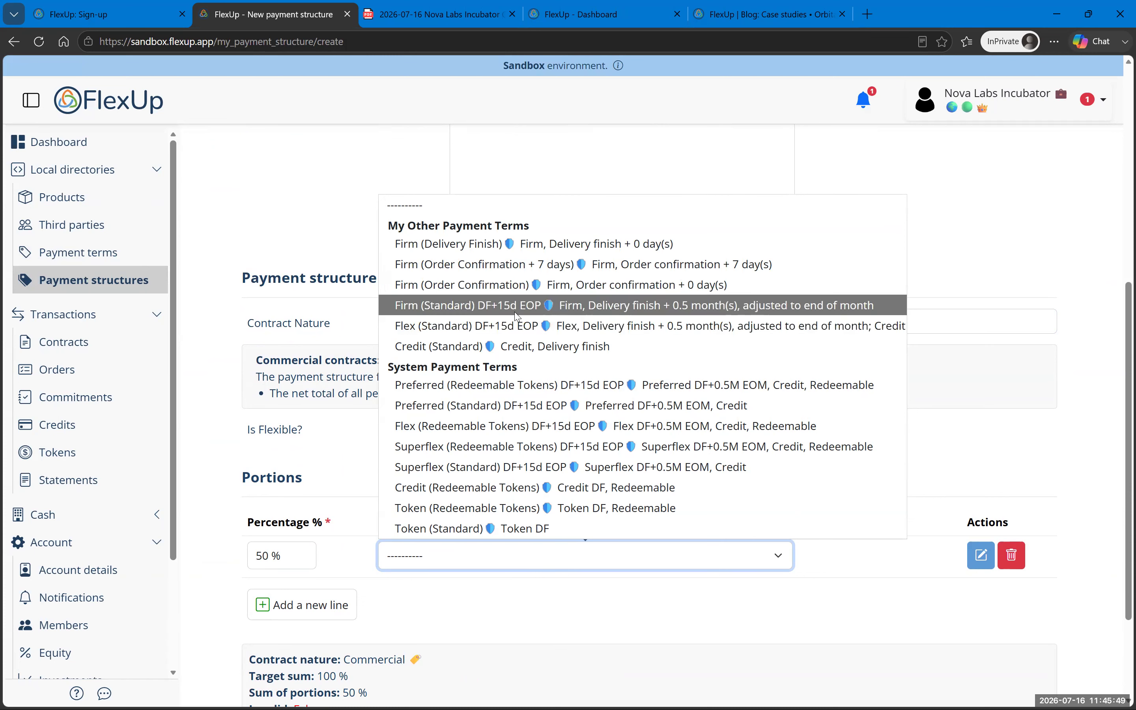
pyautogui.click(554, 305)
pyautogui.click(325, 610)
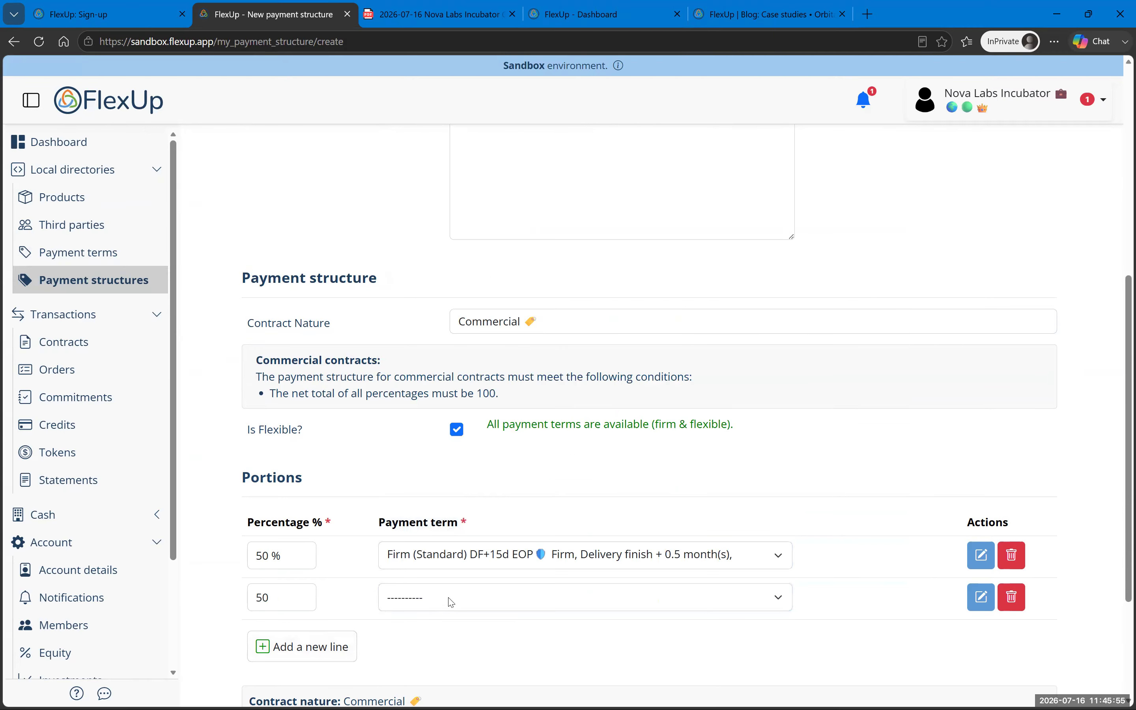
pyautogui.click(450, 603)
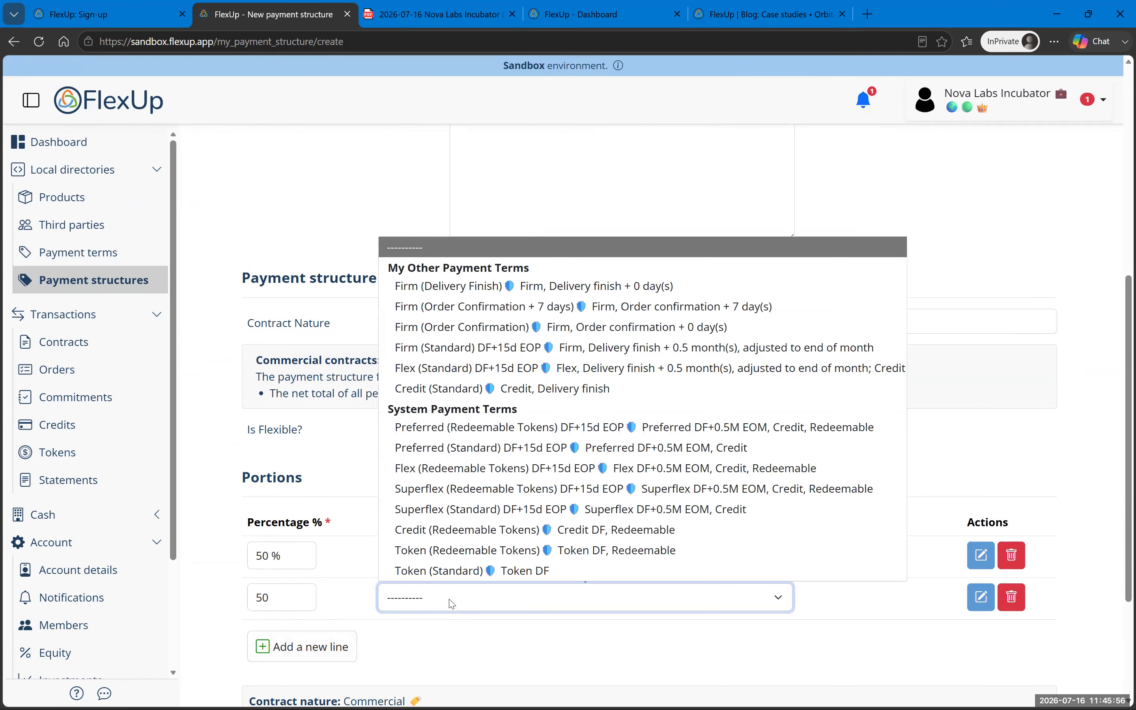
pyautogui.click(482, 393)
pyautogui.scroll(-3, 246, 545)
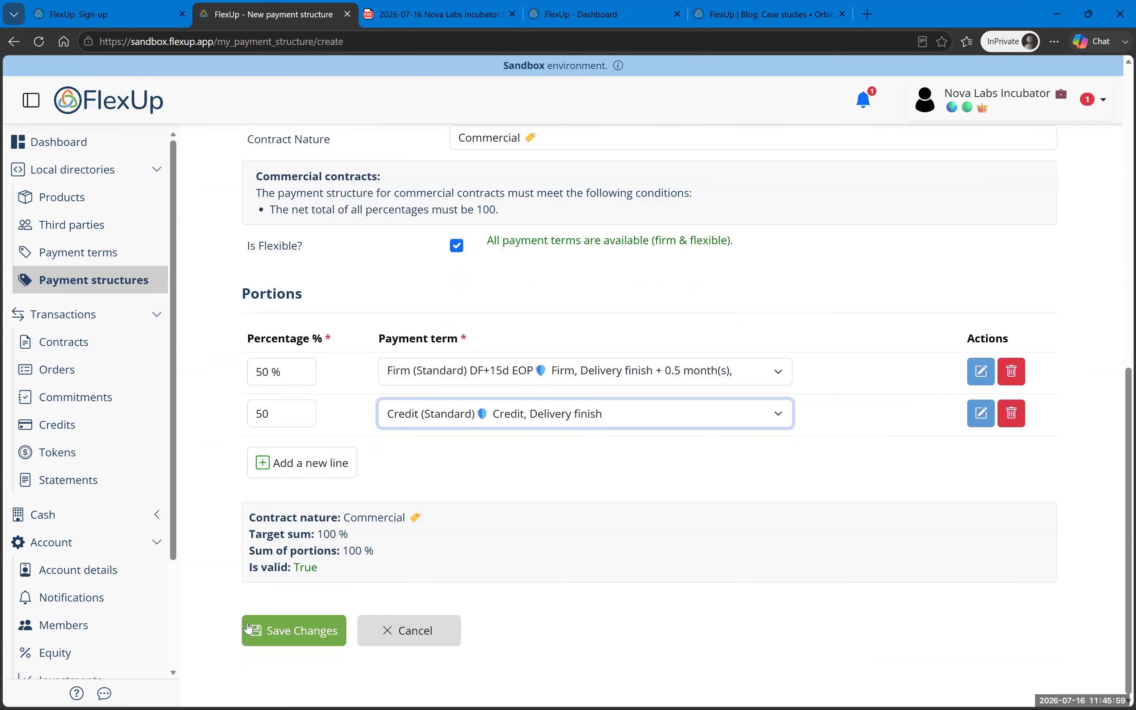
pyautogui.click(297, 629)
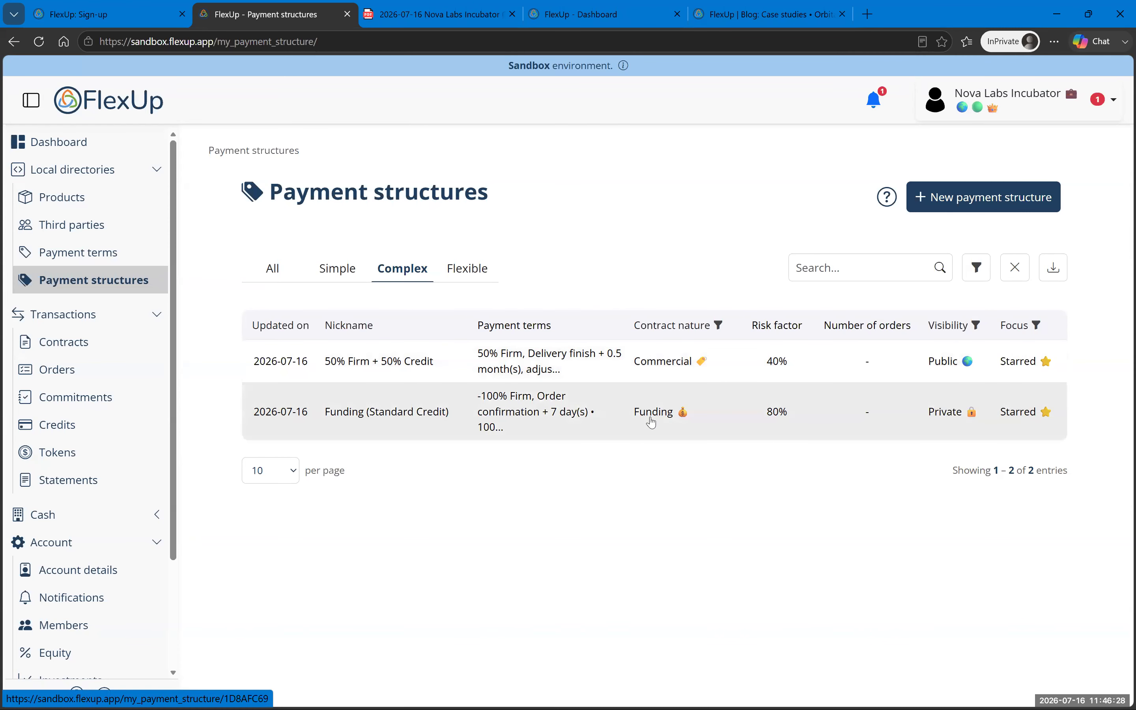
# Step: Set the Funding (Standard Credit) structure's visibility to Public and save
pyautogui.click(641, 424)
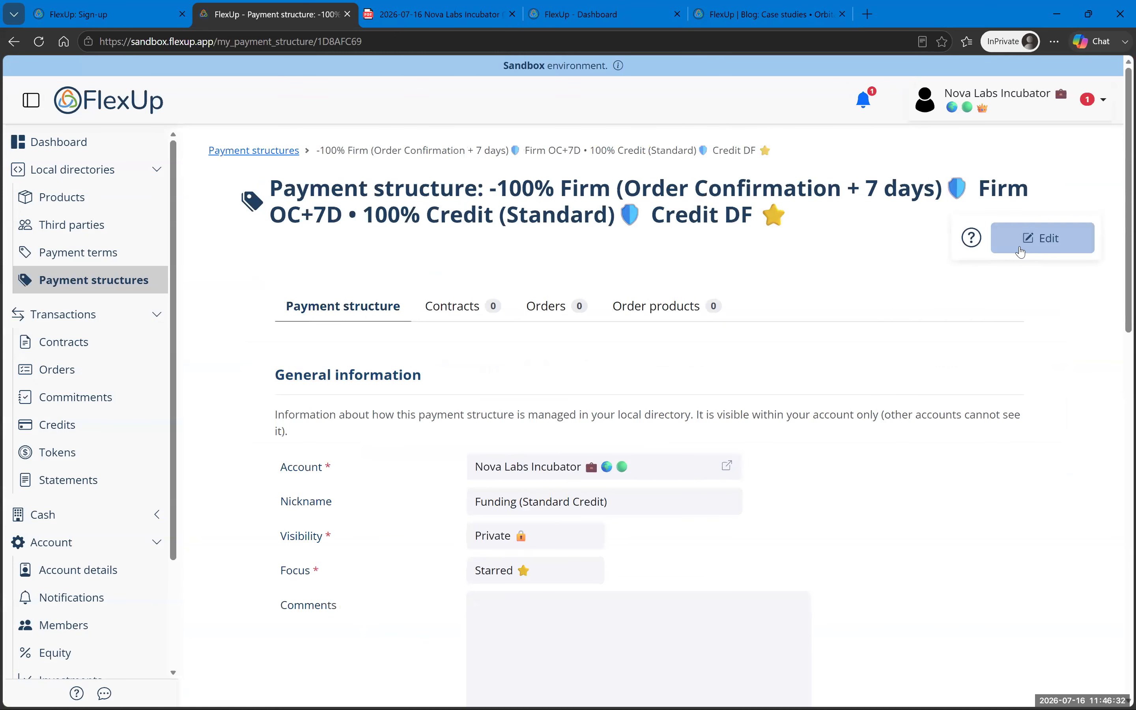
pyautogui.click(1021, 252)
pyautogui.click(557, 547)
pyautogui.click(557, 584)
pyautogui.click(904, 245)
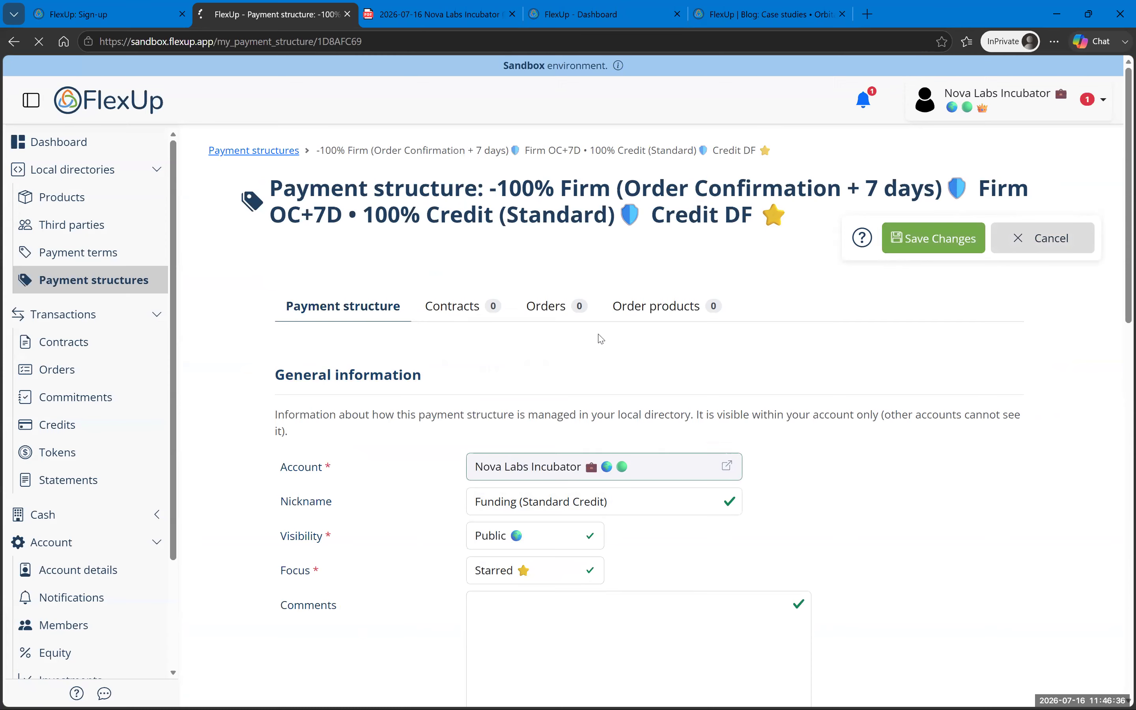
pyautogui.scroll(-7, 628, 443)
pyautogui.scroll(-6, 628, 443)
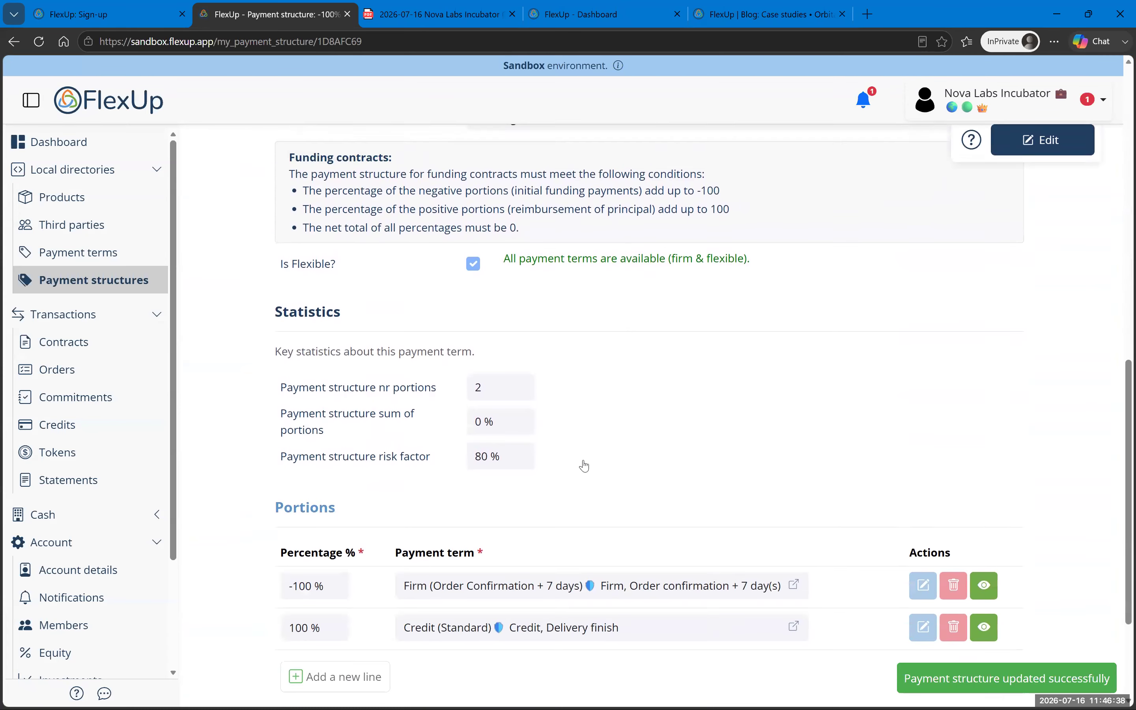
pyautogui.scroll(3, 419, 468)
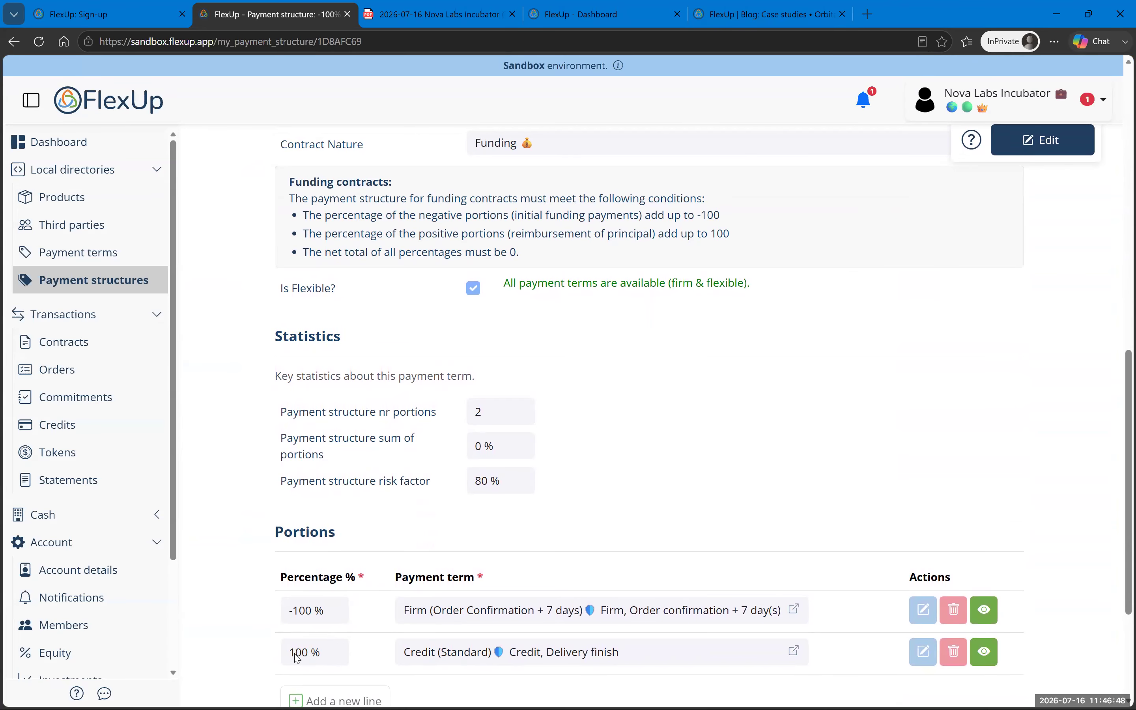
pyautogui.scroll(-3, 287, 577)
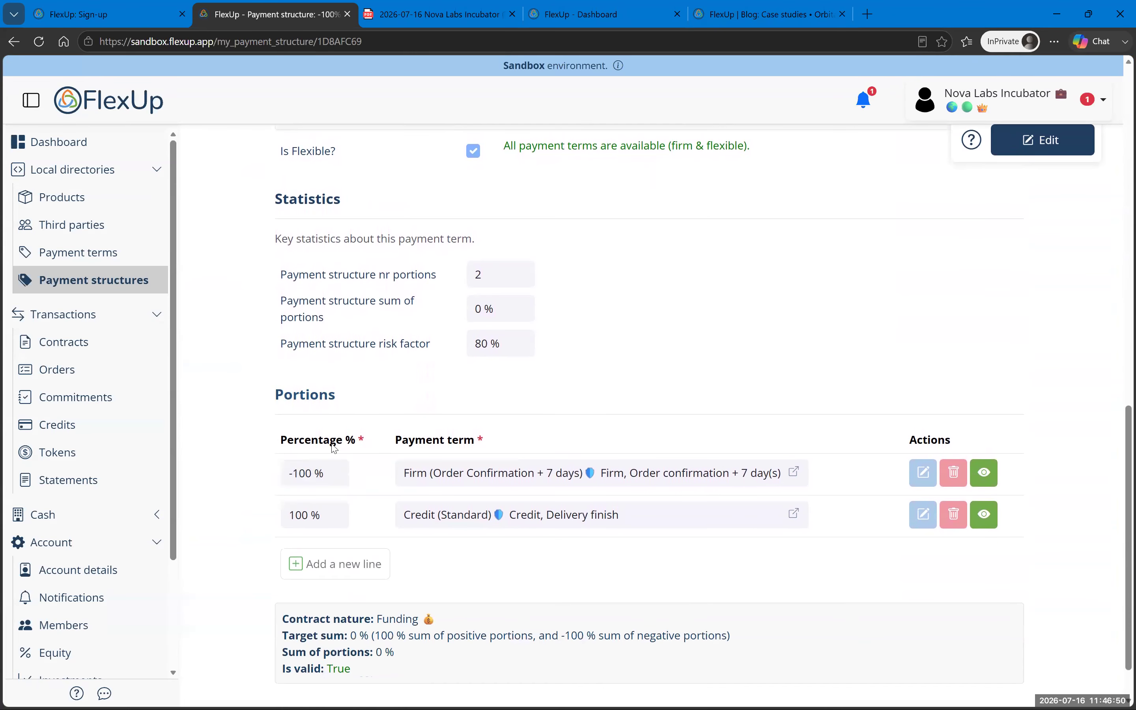
pyautogui.moveTo(333, 442)
# Step: Open 50% Firm + 50% Credit from the Complex list and check its portions sum to 100%
pyautogui.click(116, 278)
pyautogui.click(343, 273)
pyautogui.click(403, 275)
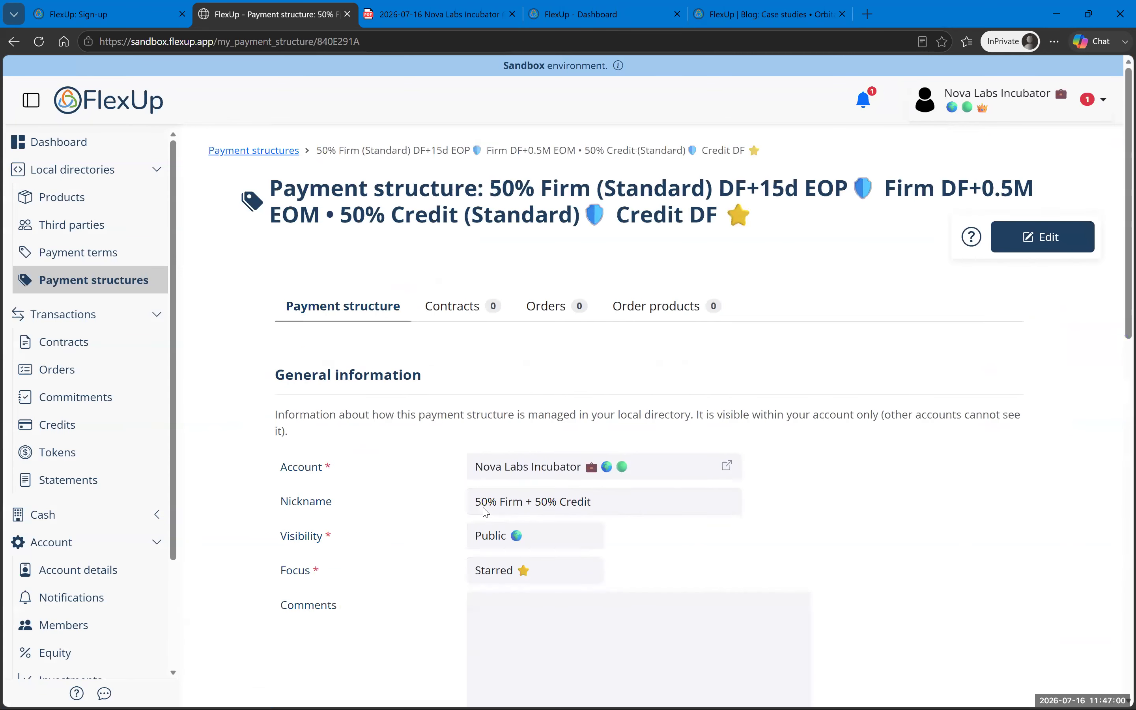
pyautogui.scroll(-10, 496, 483)
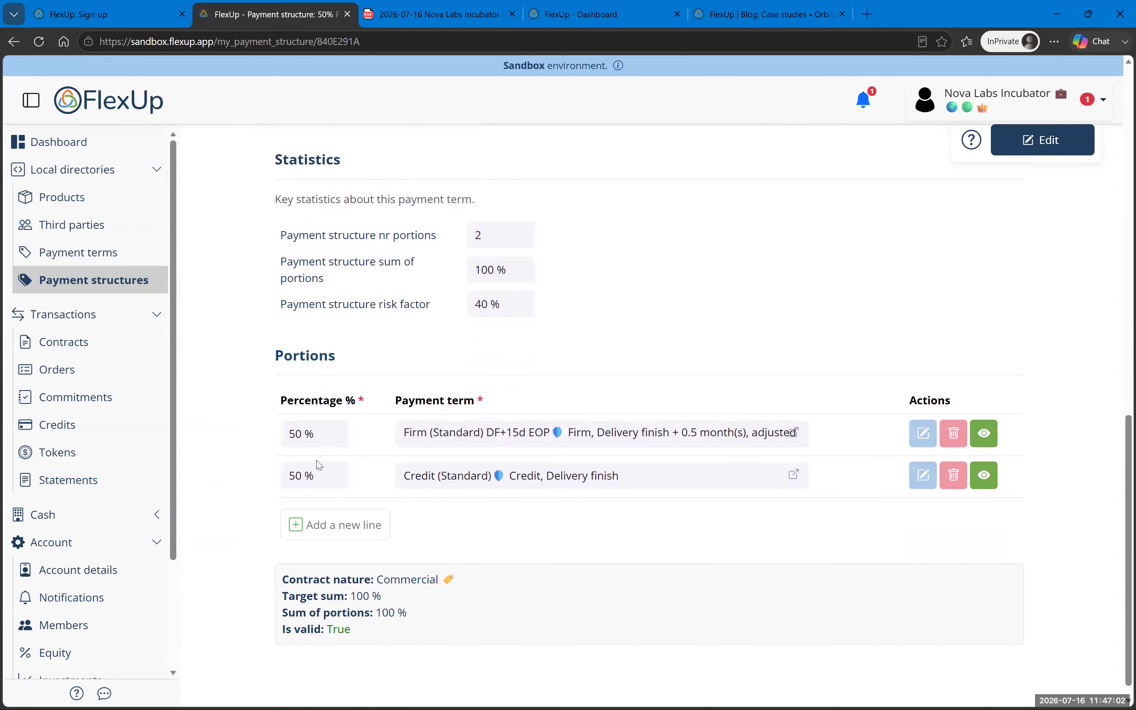
pyautogui.moveTo(296, 598); pyautogui.dragTo(410, 613)
pyautogui.moveTo(293, 632); pyautogui.dragTo(366, 637)
pyautogui.scroll(4, 587, 545)
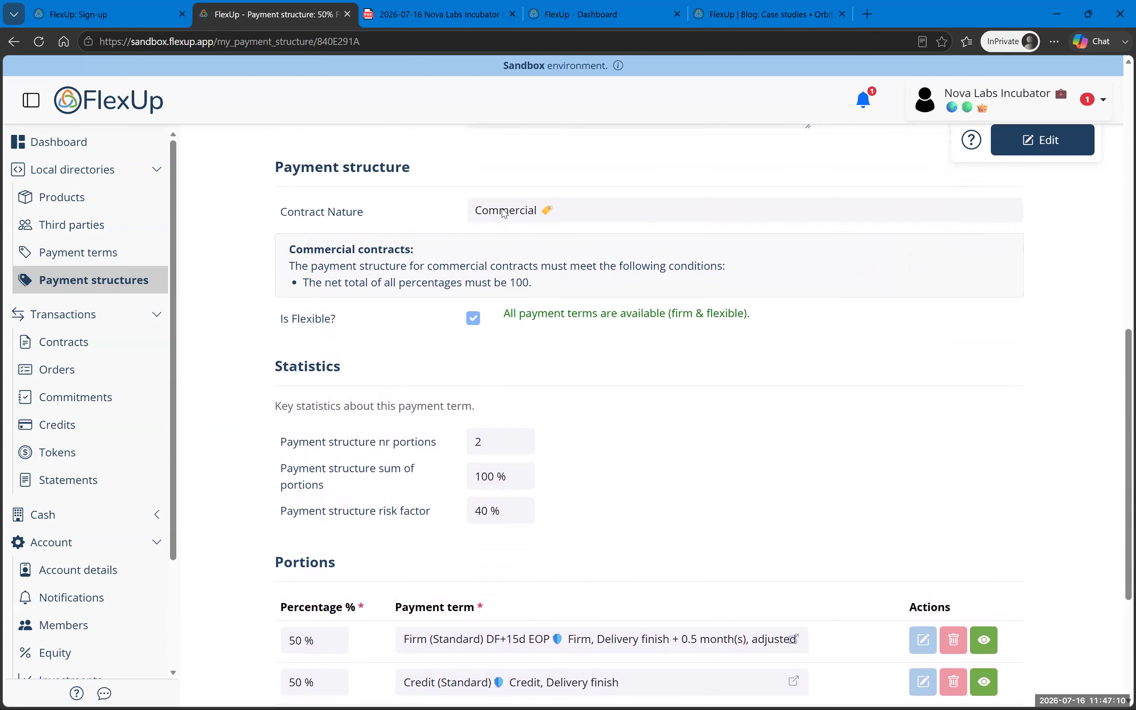
# Step: Open the Professional Services contract in edit mode
pyautogui.click(99, 337)
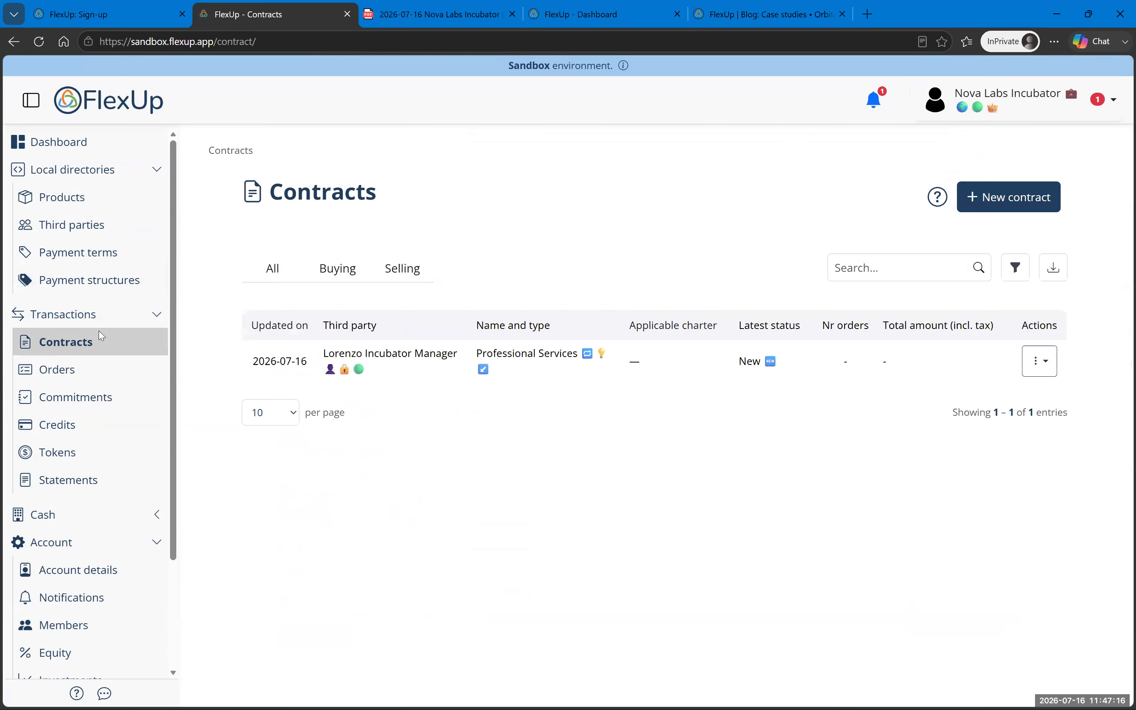
pyautogui.click(559, 370)
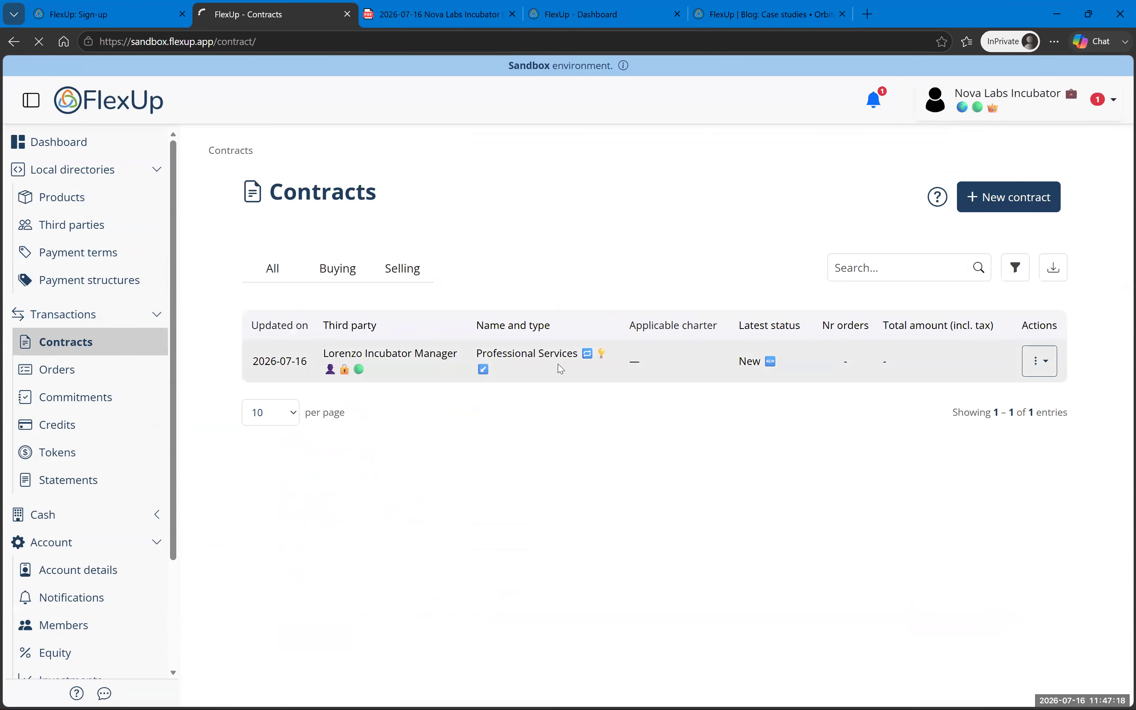
pyautogui.click(929, 249)
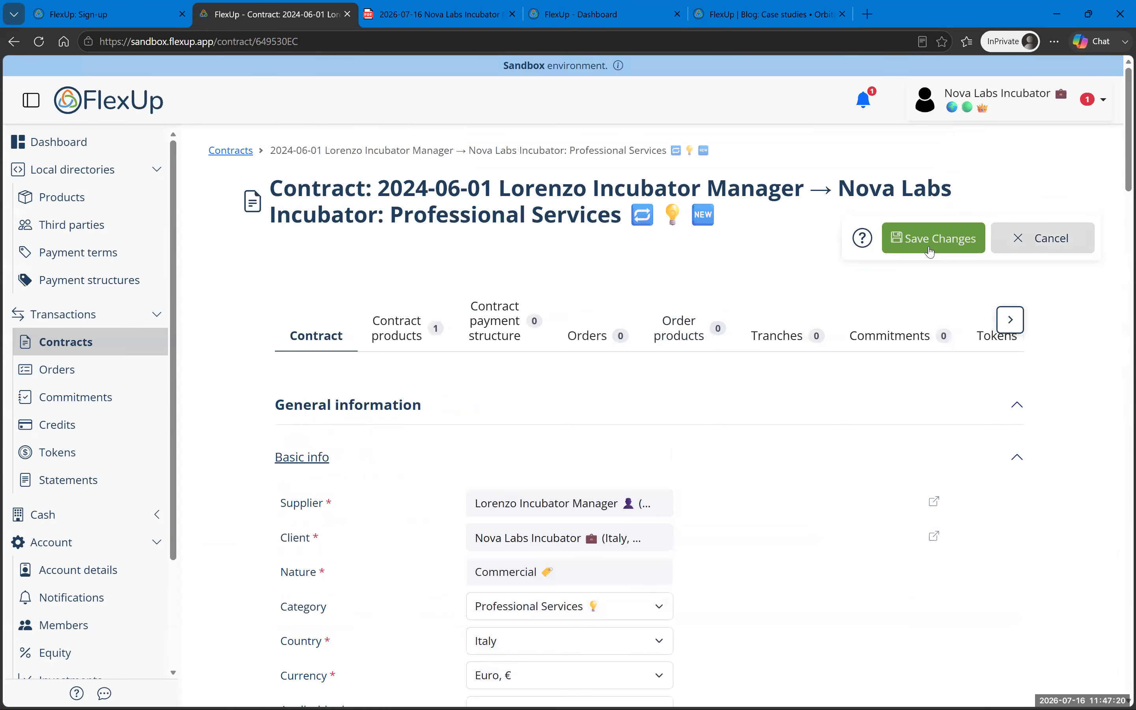
# Step: Set the contract's applicable charter to Nova Labs Incubator
pyautogui.scroll(-5, 756, 401)
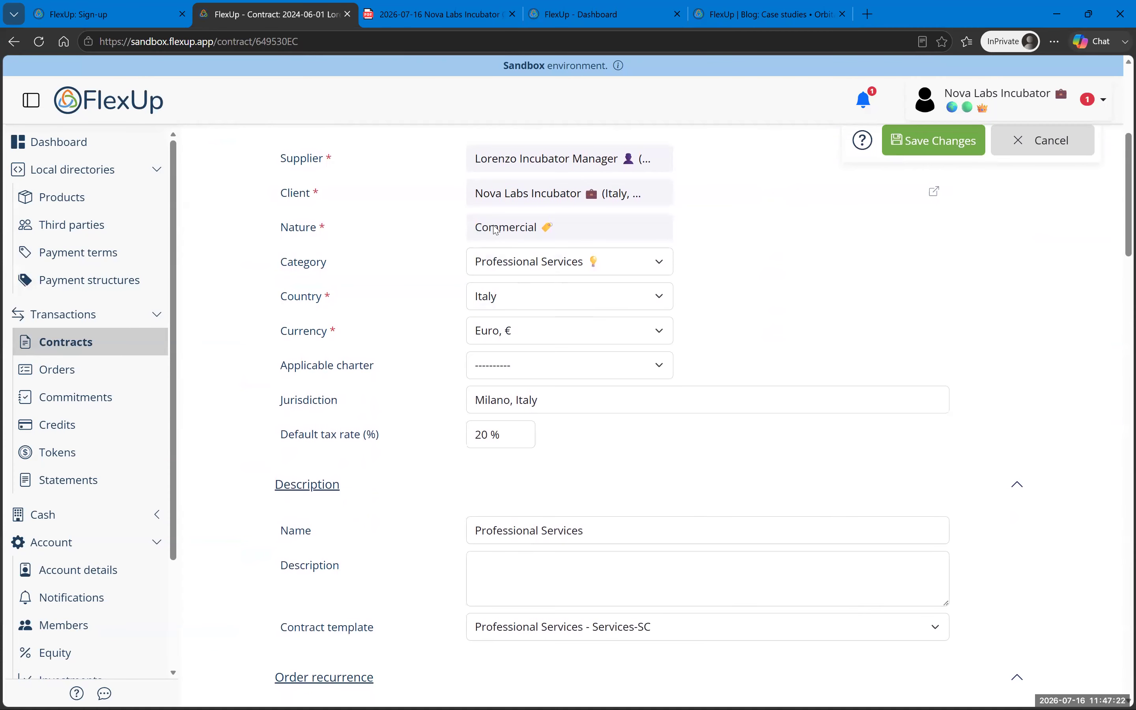
pyautogui.click(521, 374)
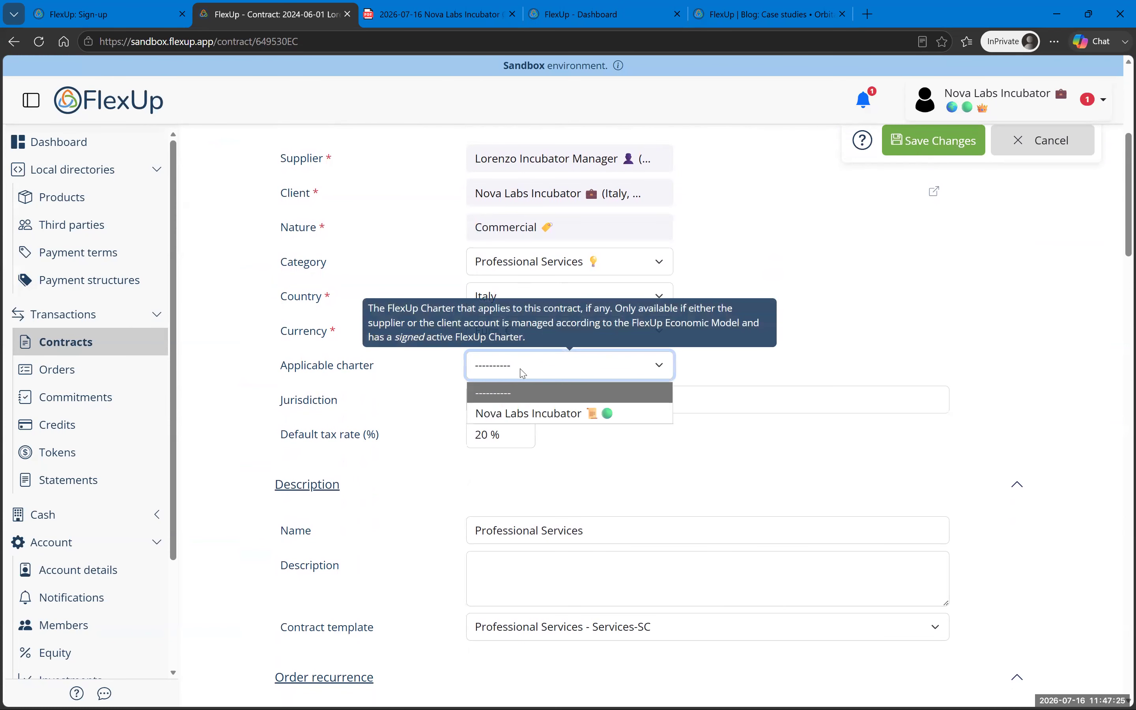
pyautogui.click(515, 415)
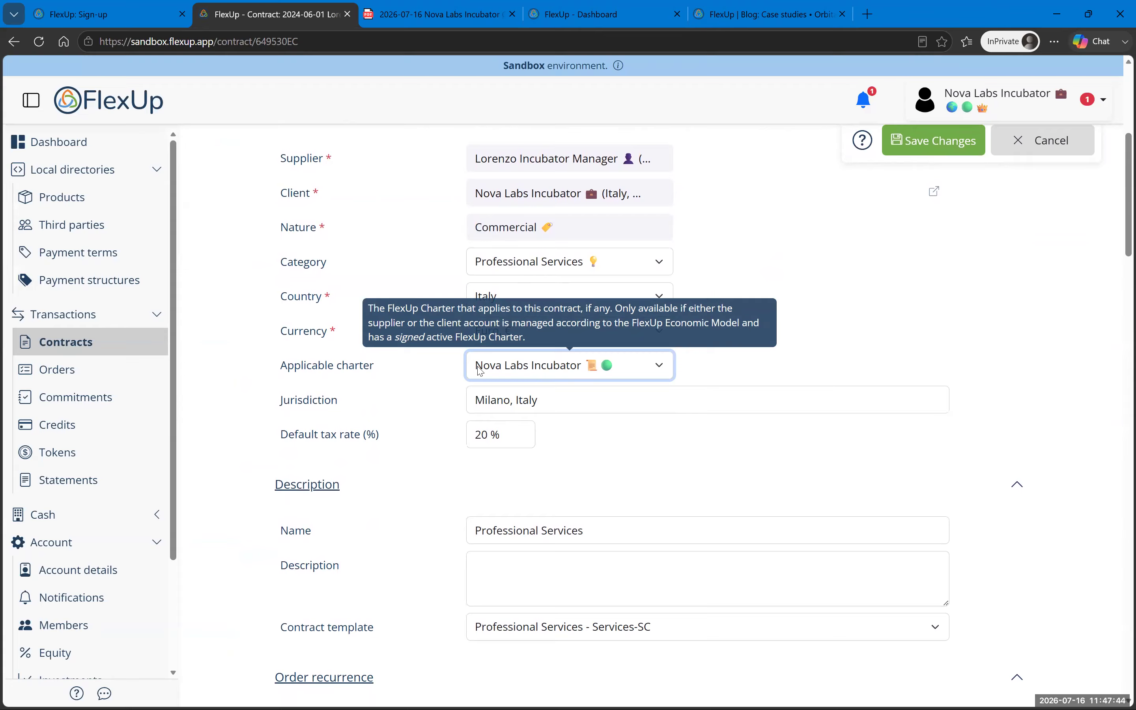
pyautogui.click(578, 375)
pyautogui.click(578, 374)
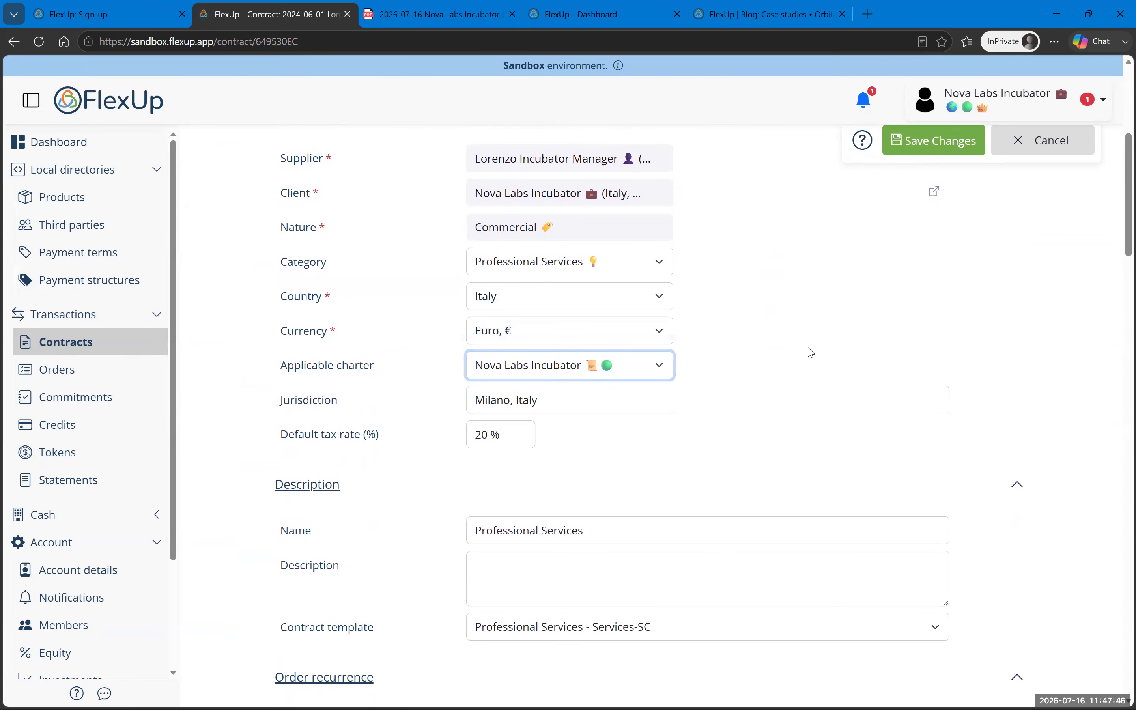
pyautogui.scroll(2, 615, 375)
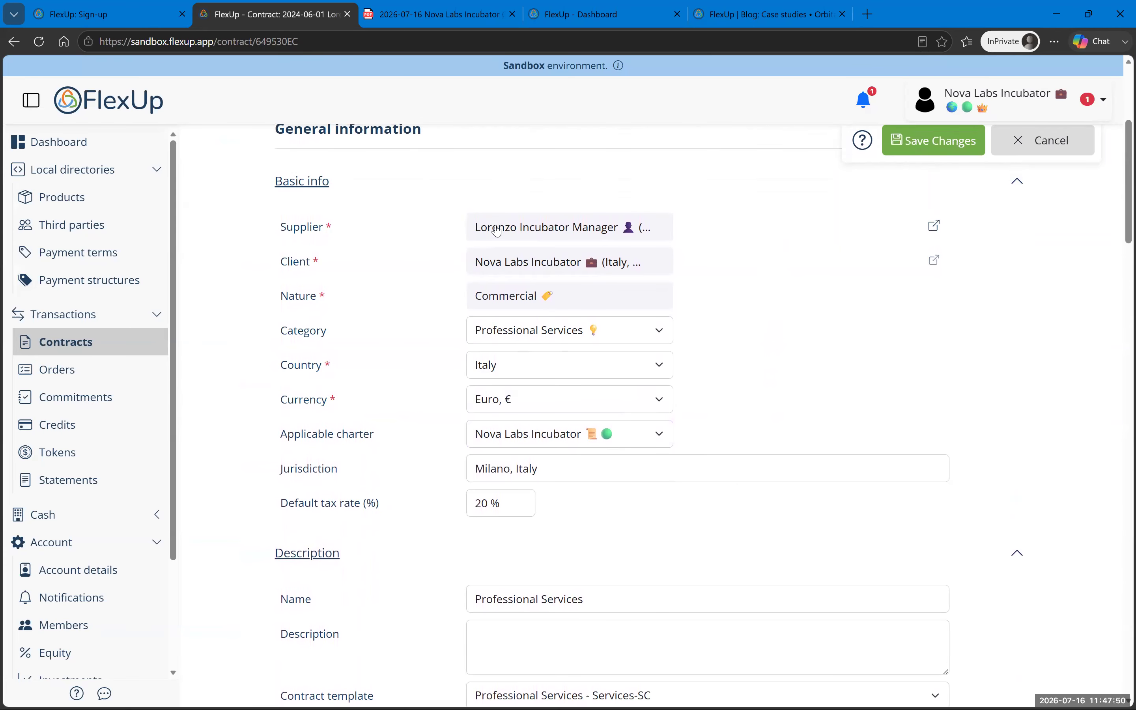
pyautogui.click(515, 431)
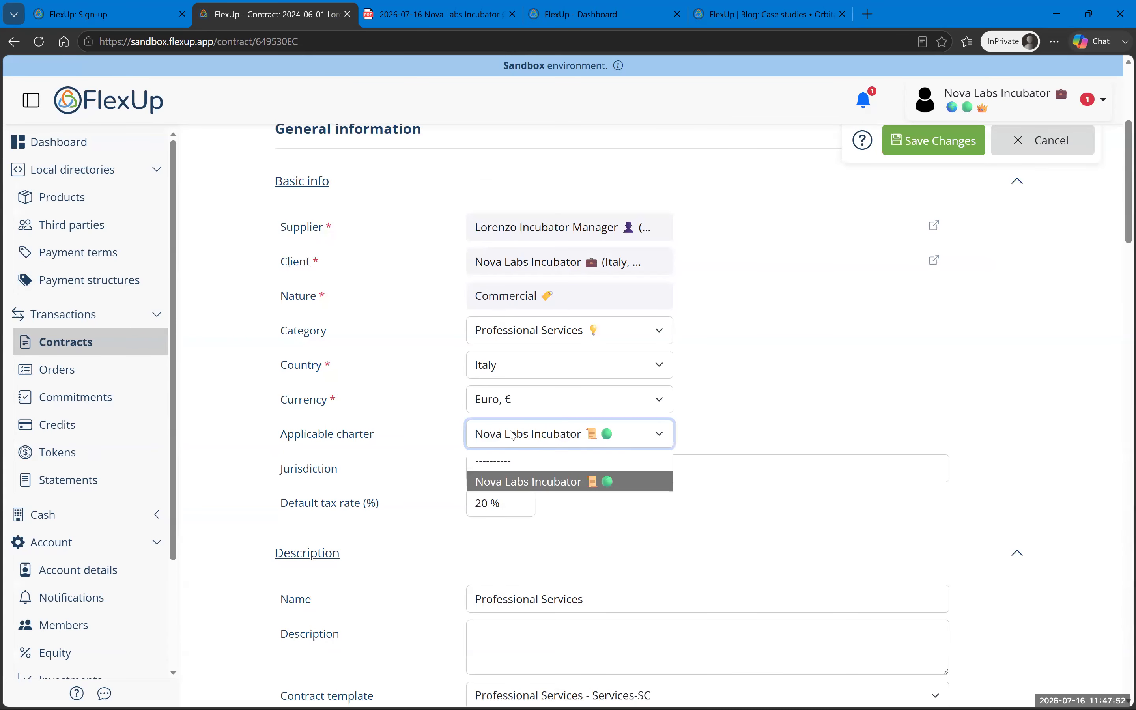
pyautogui.click(686, 447)
pyautogui.click(616, 444)
pyautogui.click(788, 421)
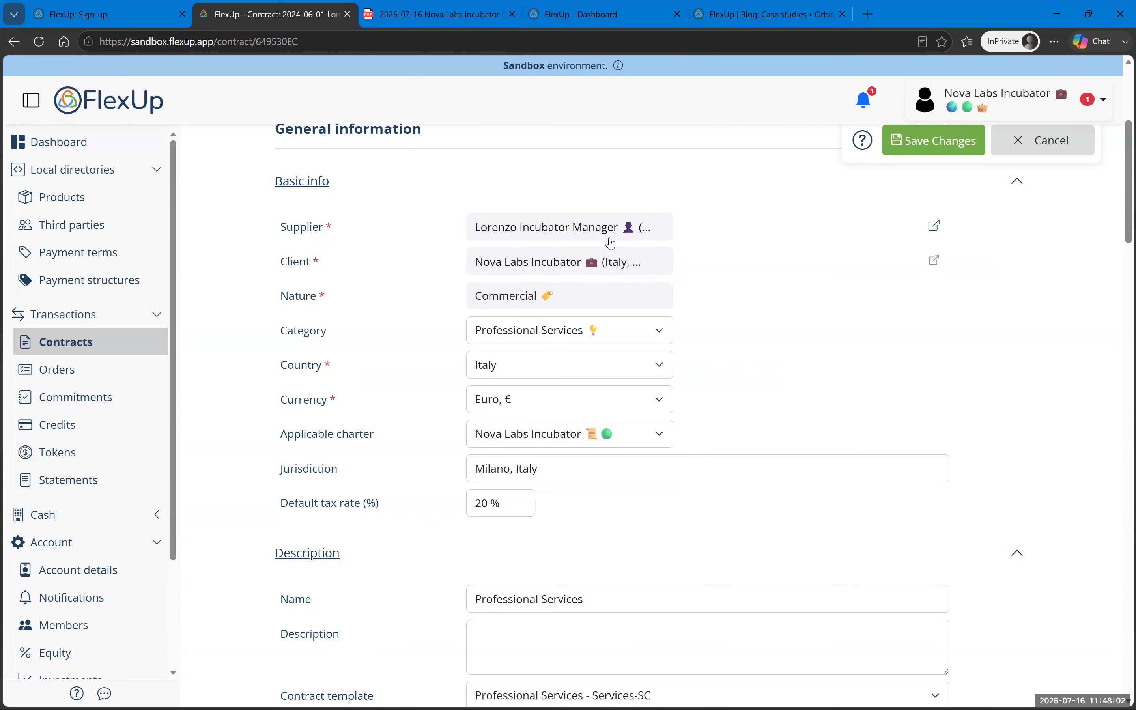
pyautogui.scroll(-4, 714, 409)
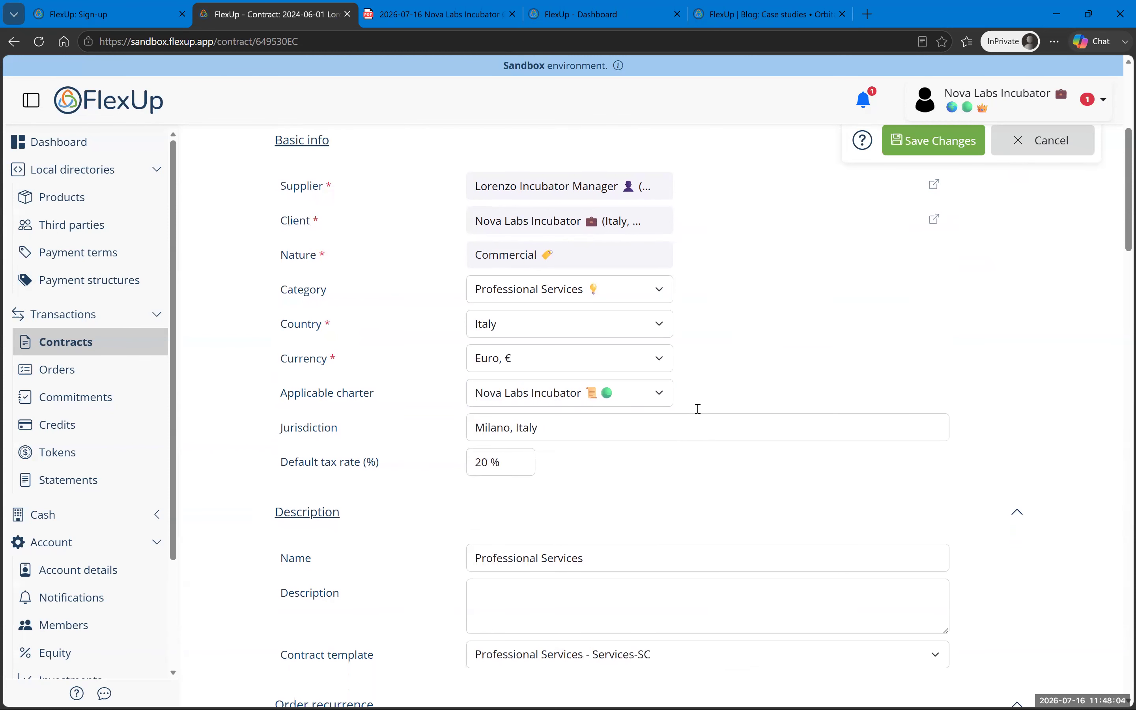
pyautogui.scroll(-18, 536, 386)
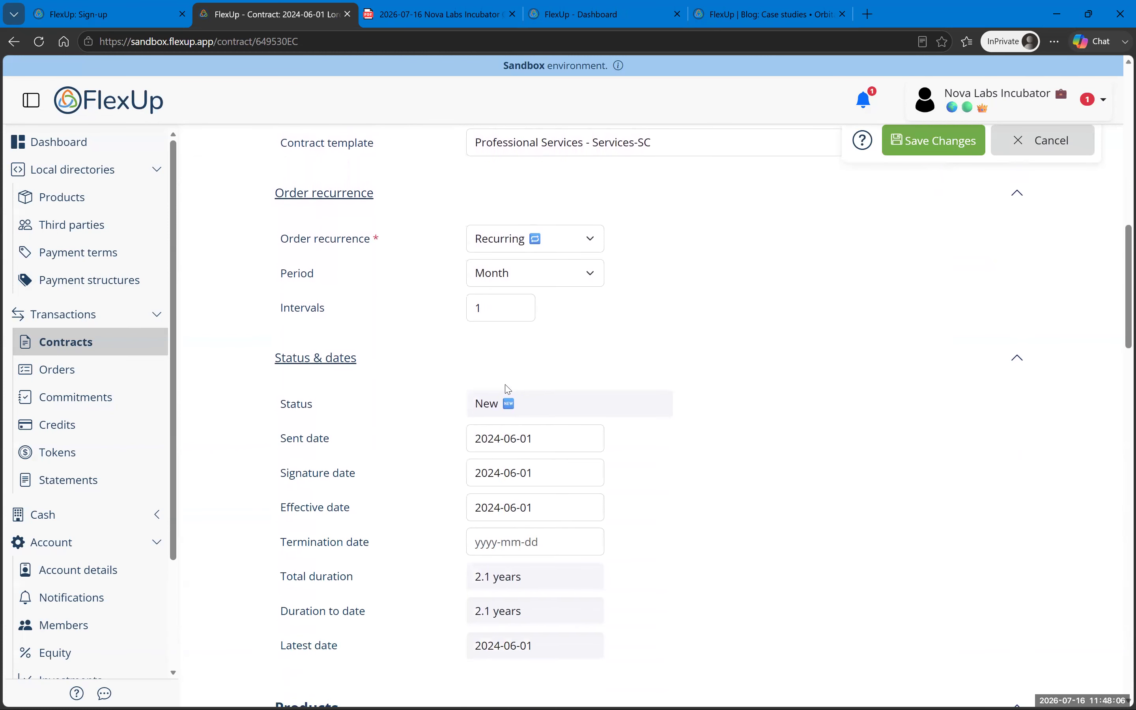
pyautogui.scroll(-15, 512, 375)
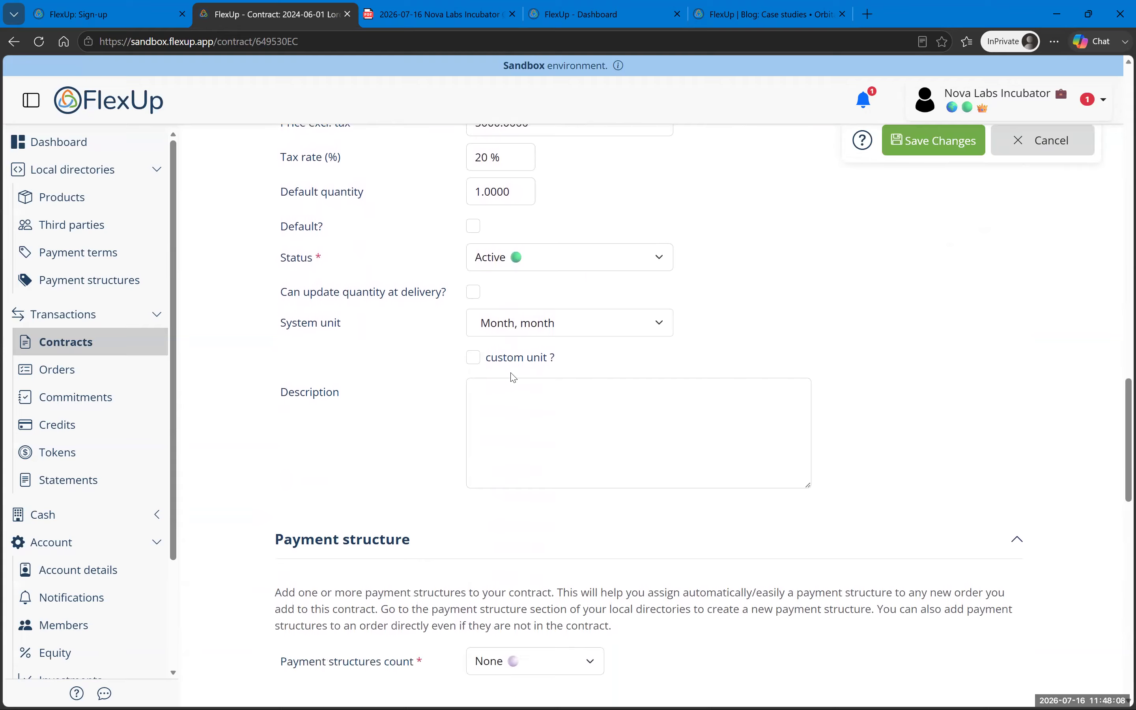
# Step: Use a Single payment structure, 50% Firm + 50% Credit, and save the contract
pyautogui.click(511, 390)
pyautogui.click(511, 390)
pyautogui.click(510, 389)
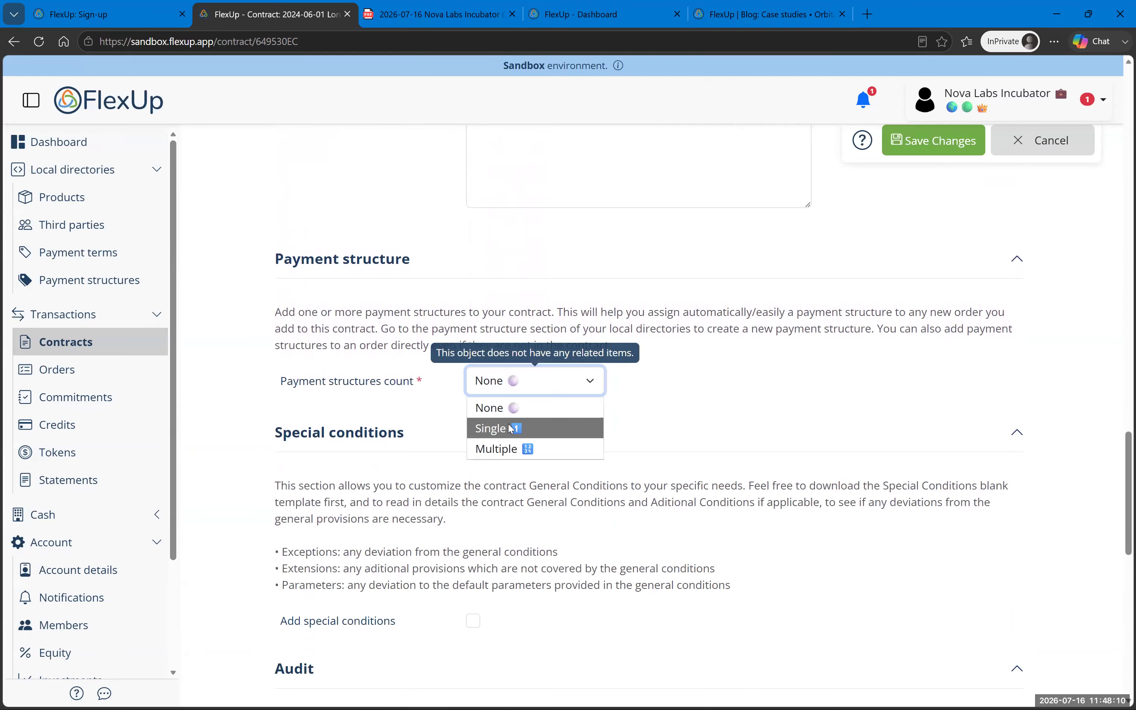
pyautogui.click(511, 429)
pyautogui.click(510, 420)
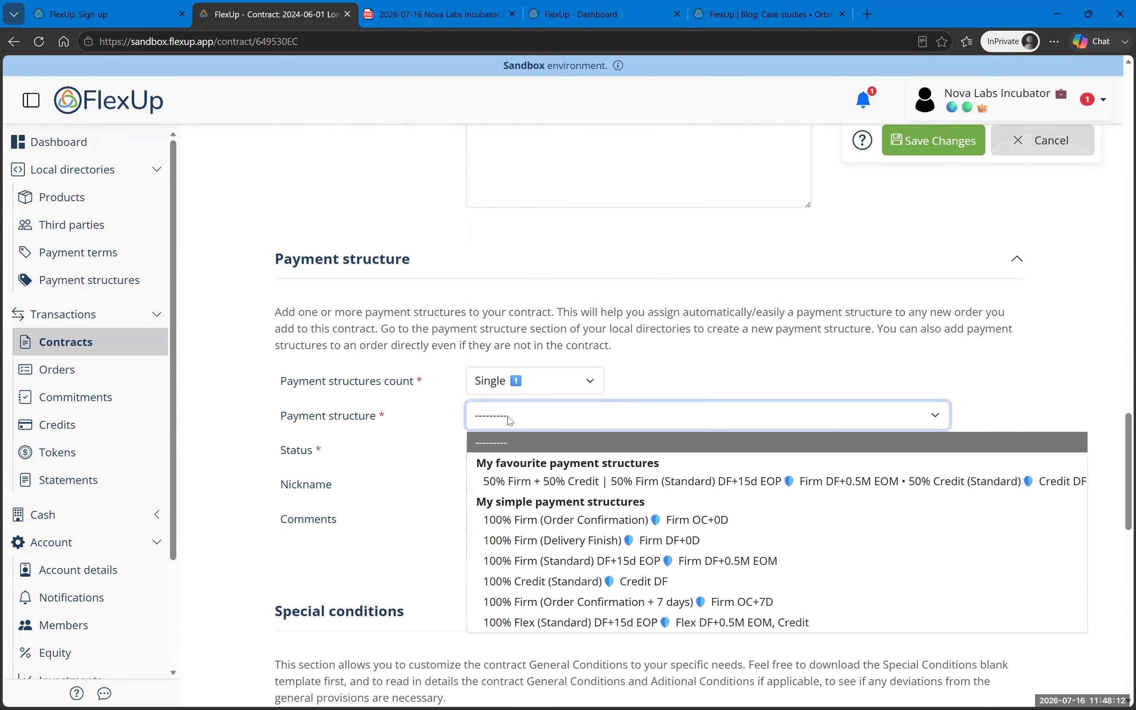
pyautogui.click(544, 484)
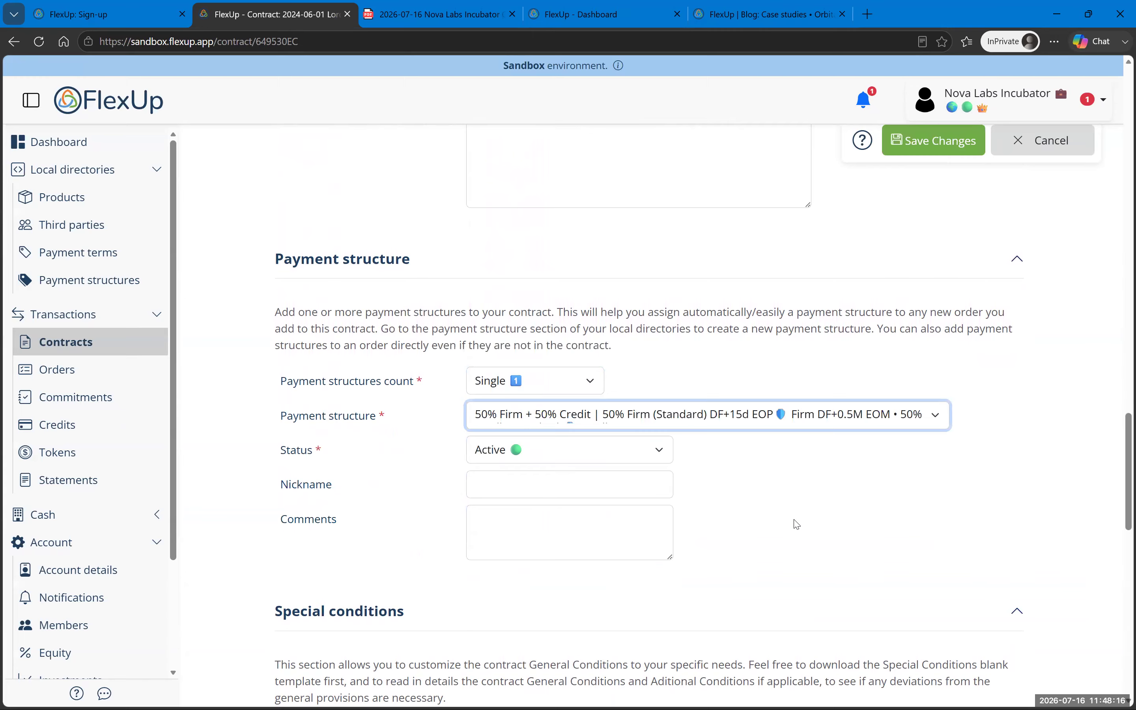
pyautogui.scroll(-15, 797, 524)
pyautogui.click(353, 625)
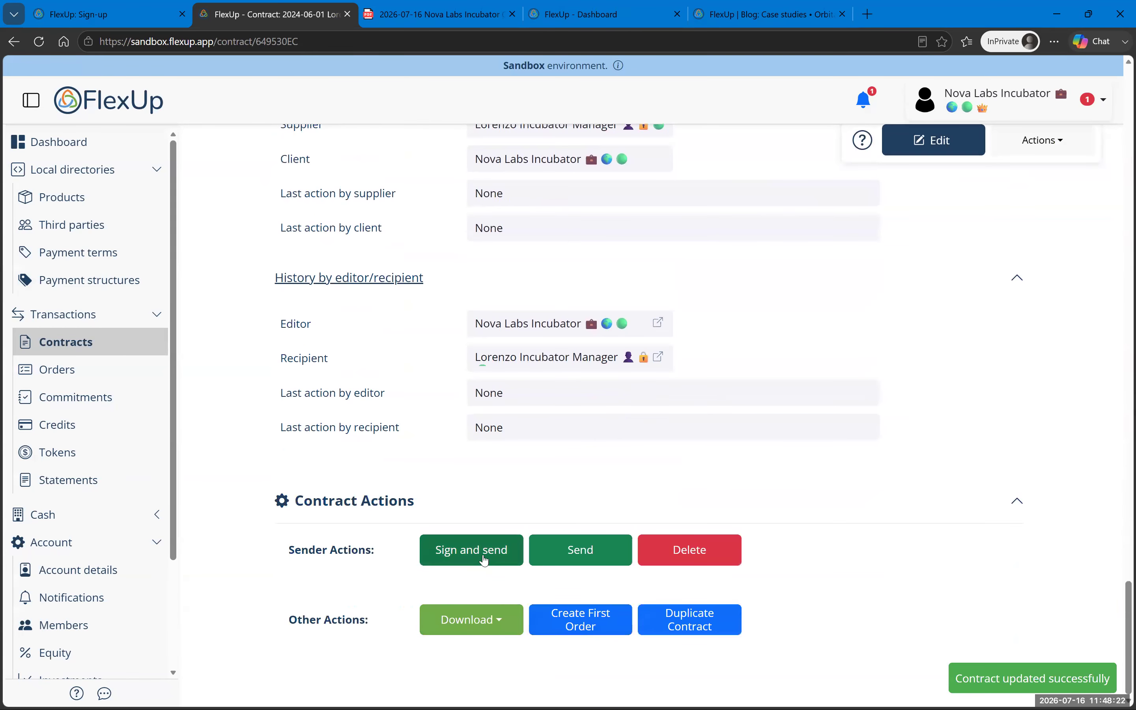
# Step: Check the Contract products and Contract payment structure tabs, then put the contract back in edit mode
pyautogui.scroll(15, 713, 368)
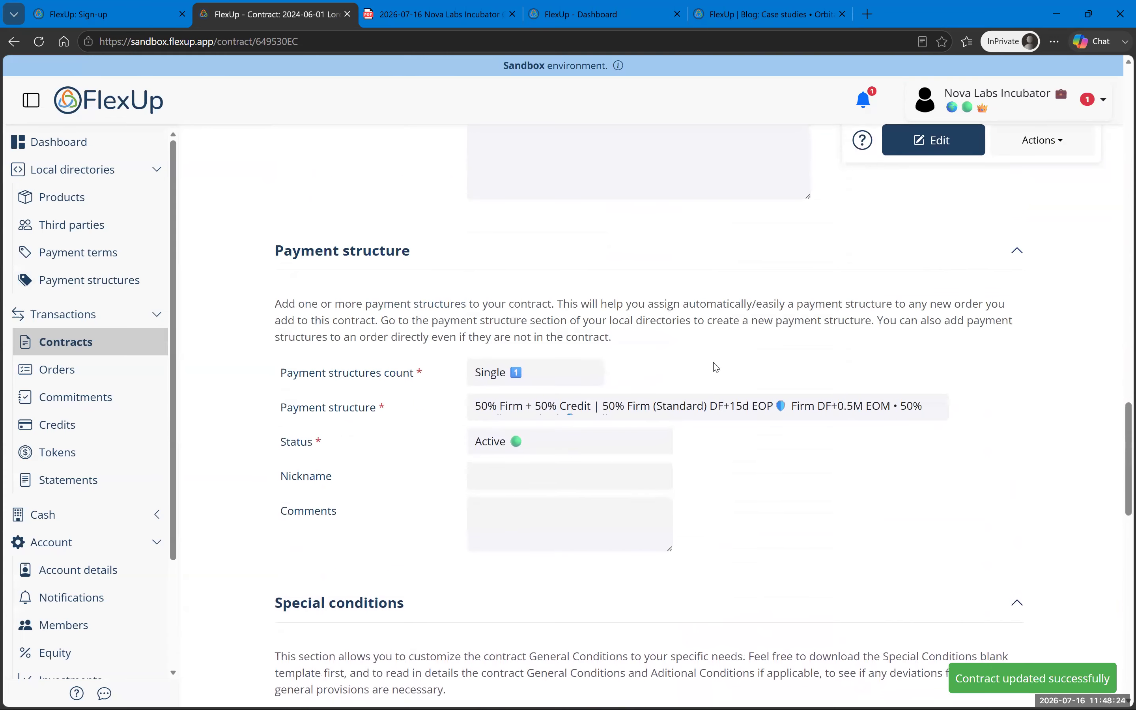
pyautogui.scroll(10, 705, 372)
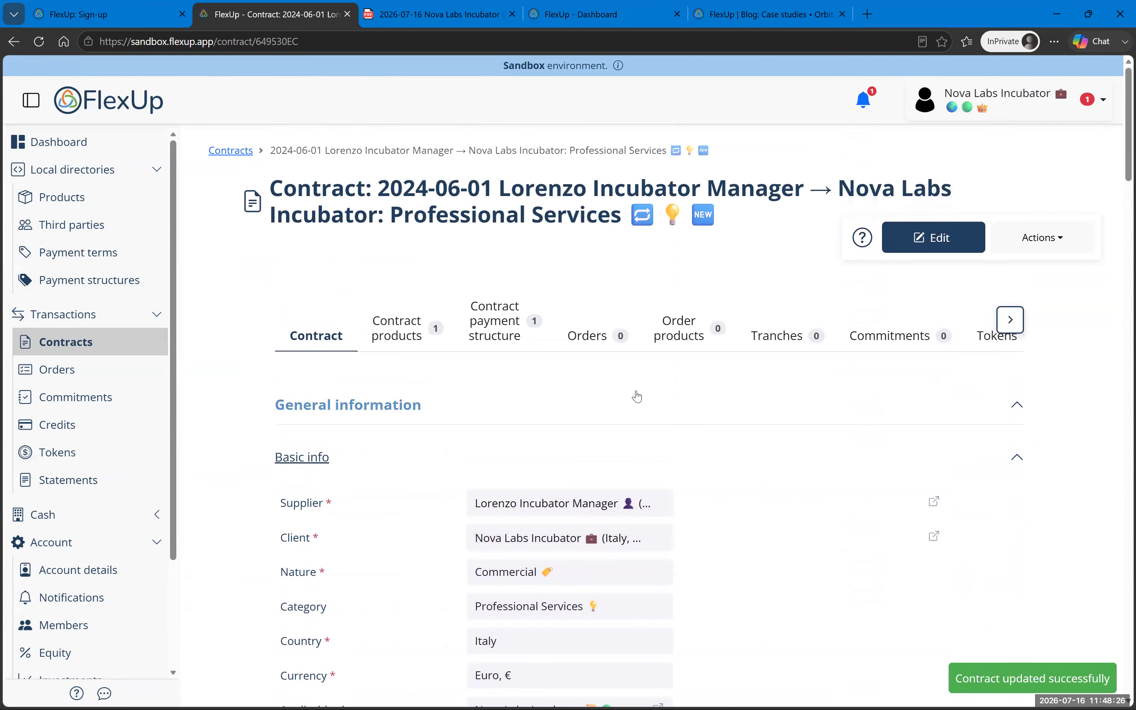
pyautogui.click(397, 343)
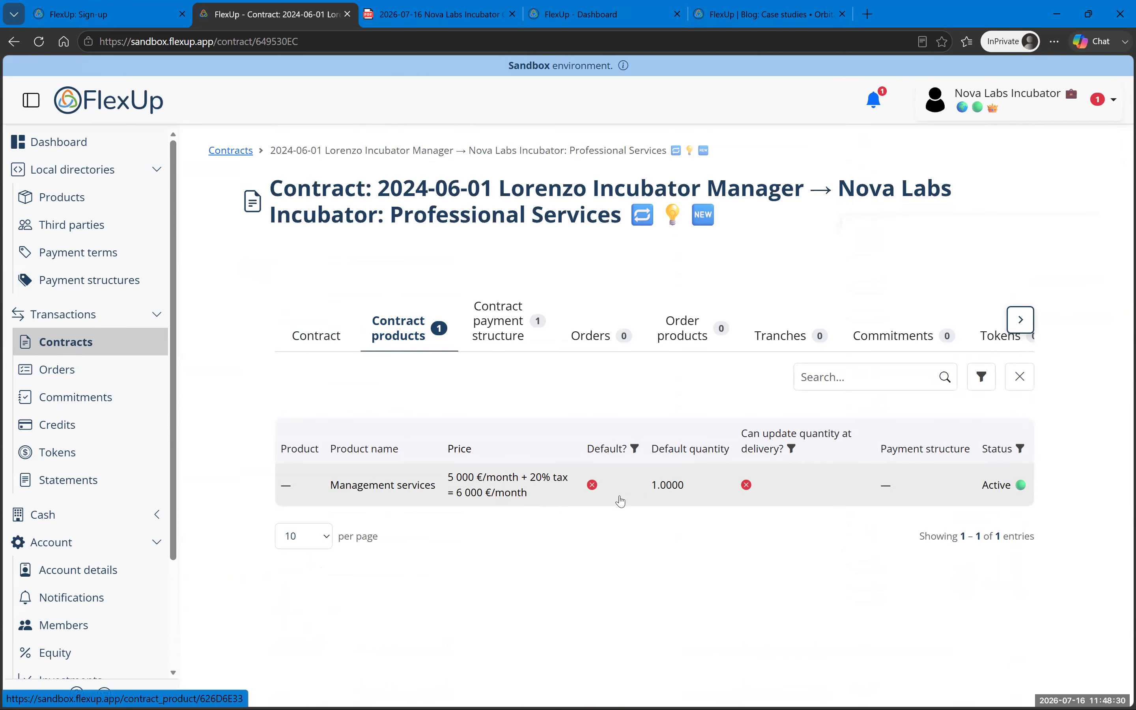
pyautogui.click(514, 345)
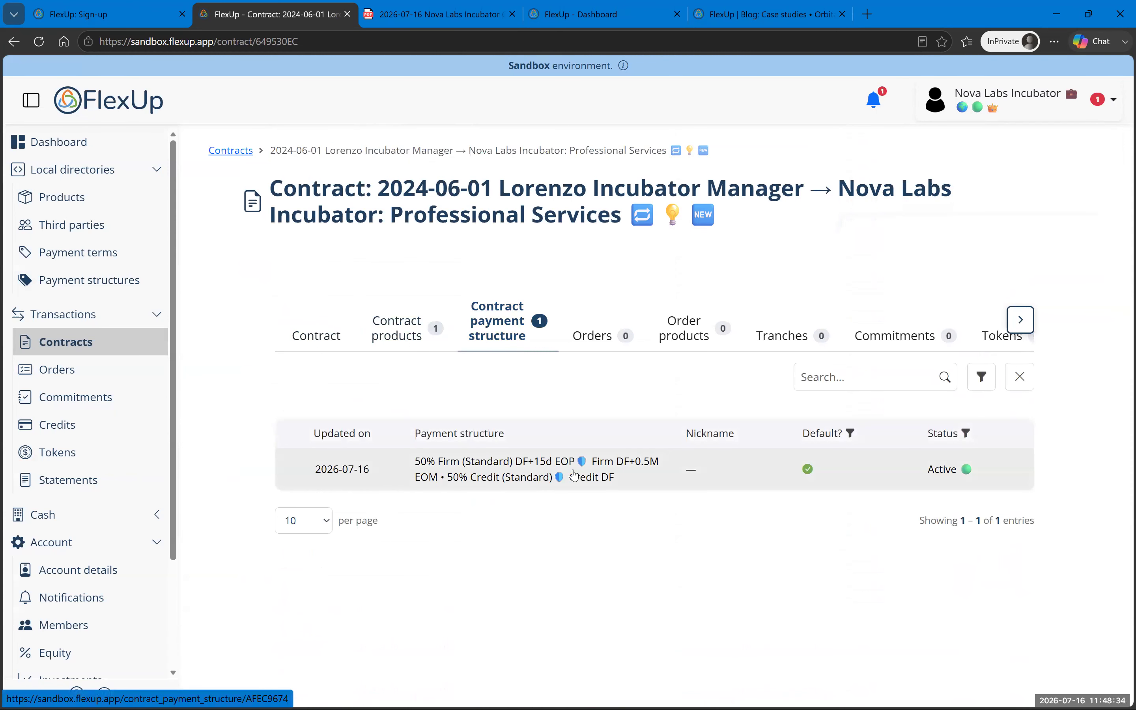
pyautogui.click(317, 334)
pyautogui.click(941, 233)
# Step: Tick Default? and Can update quantity at delivery? for Management services, save, and recheck products
pyautogui.scroll(-20, 586, 357)
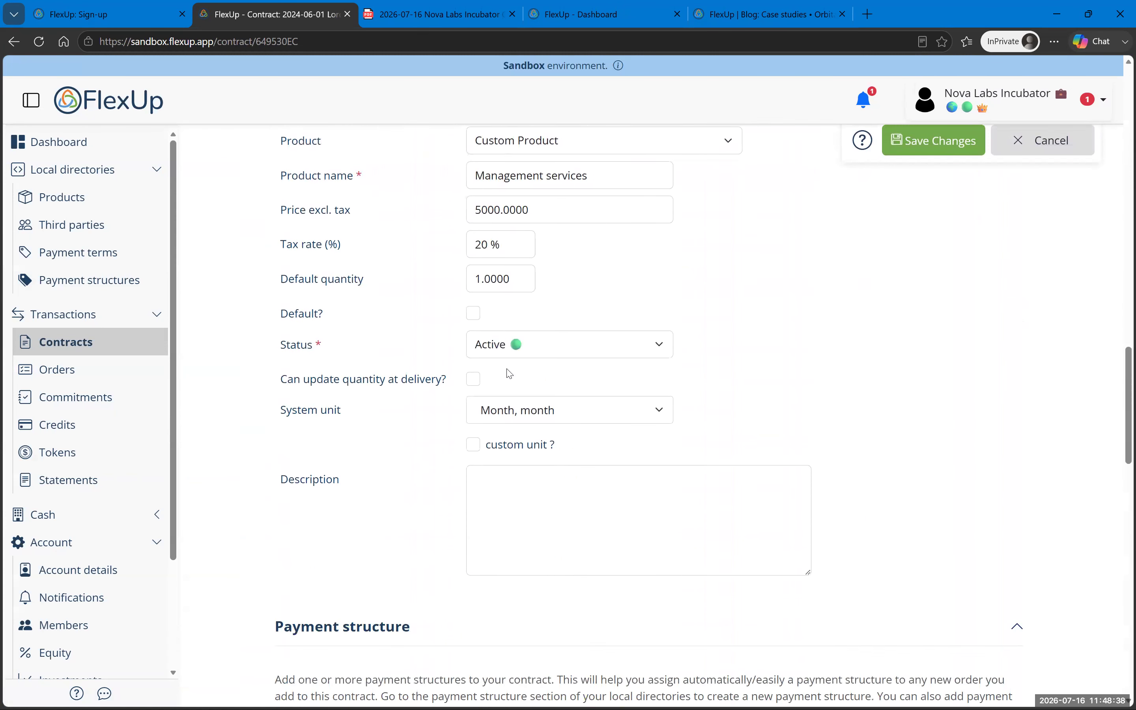
pyautogui.scroll(2, 486, 369)
pyautogui.click(474, 291)
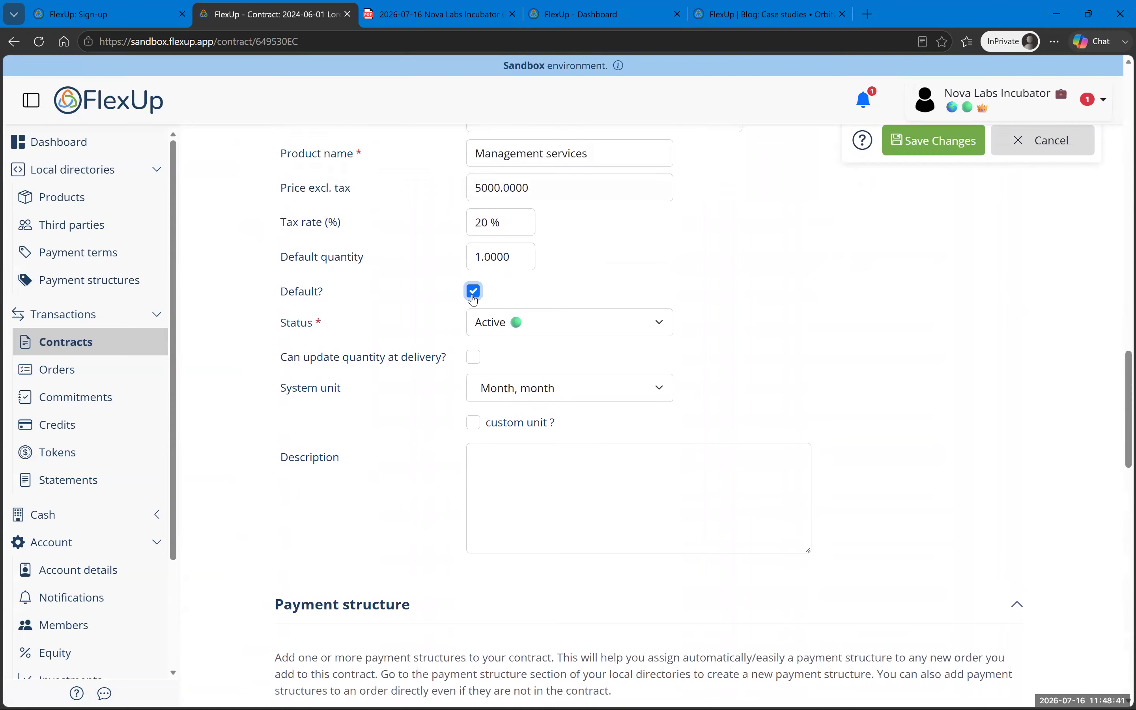
pyautogui.click(475, 361)
pyautogui.click(946, 140)
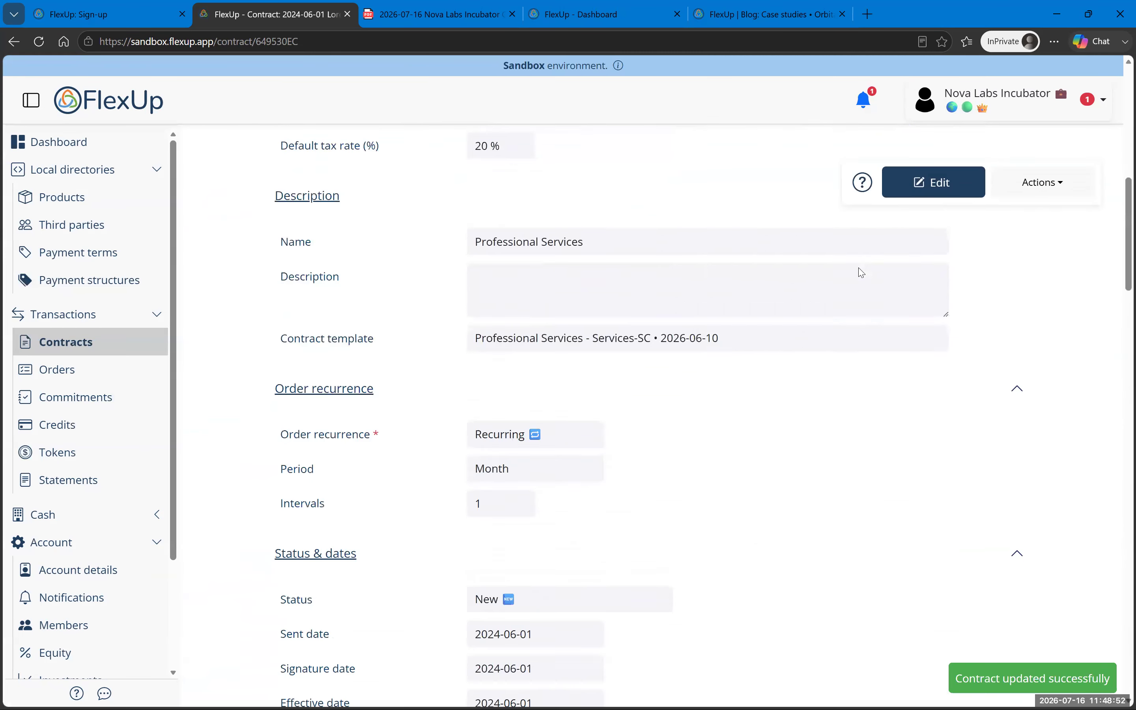
pyautogui.scroll(20, 558, 413)
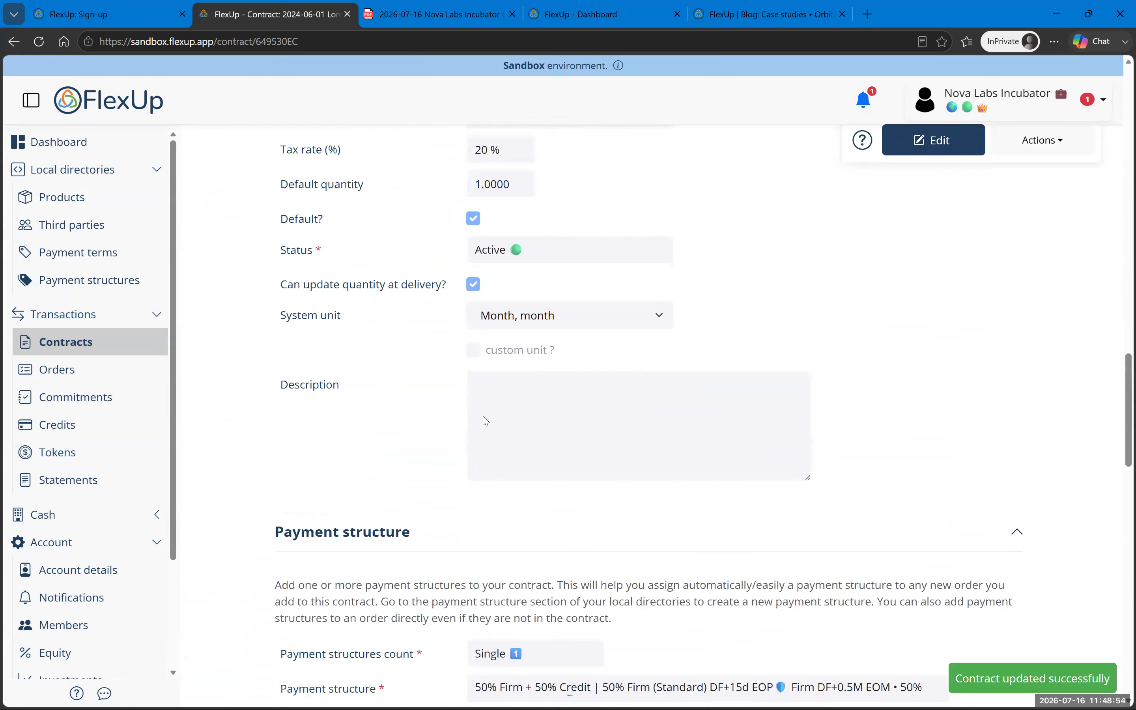
pyautogui.click(397, 327)
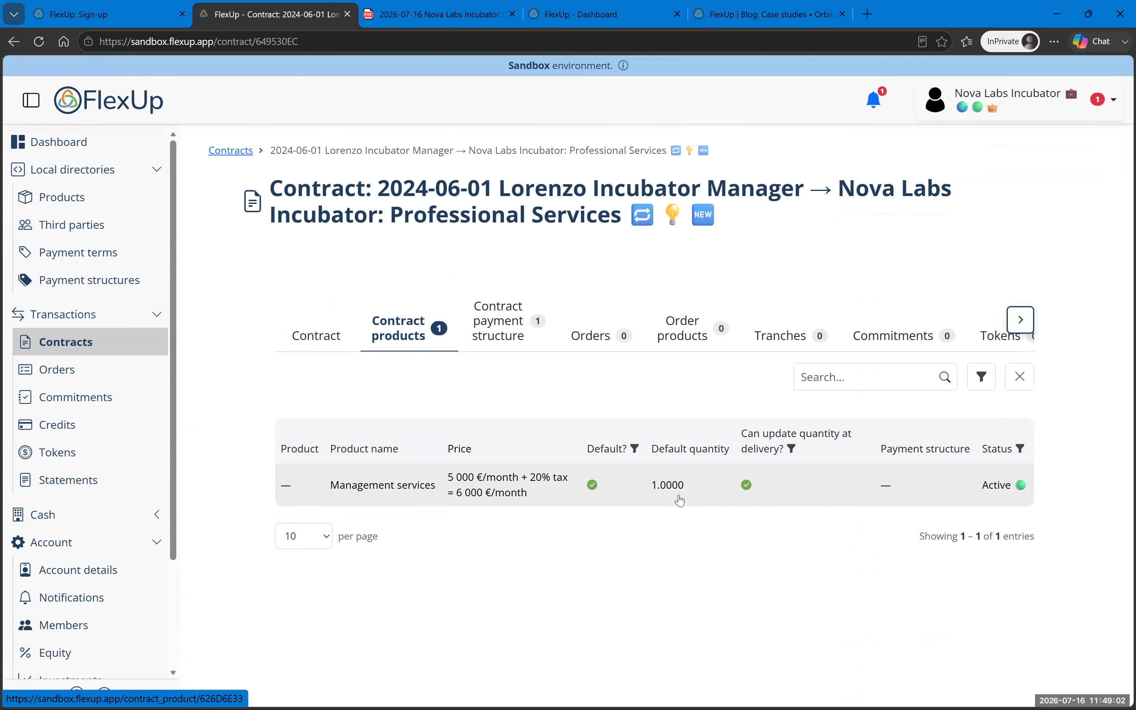
# Step: Begin signing and sending the contract, entering an action date that gets abandoned
pyautogui.click(316, 335)
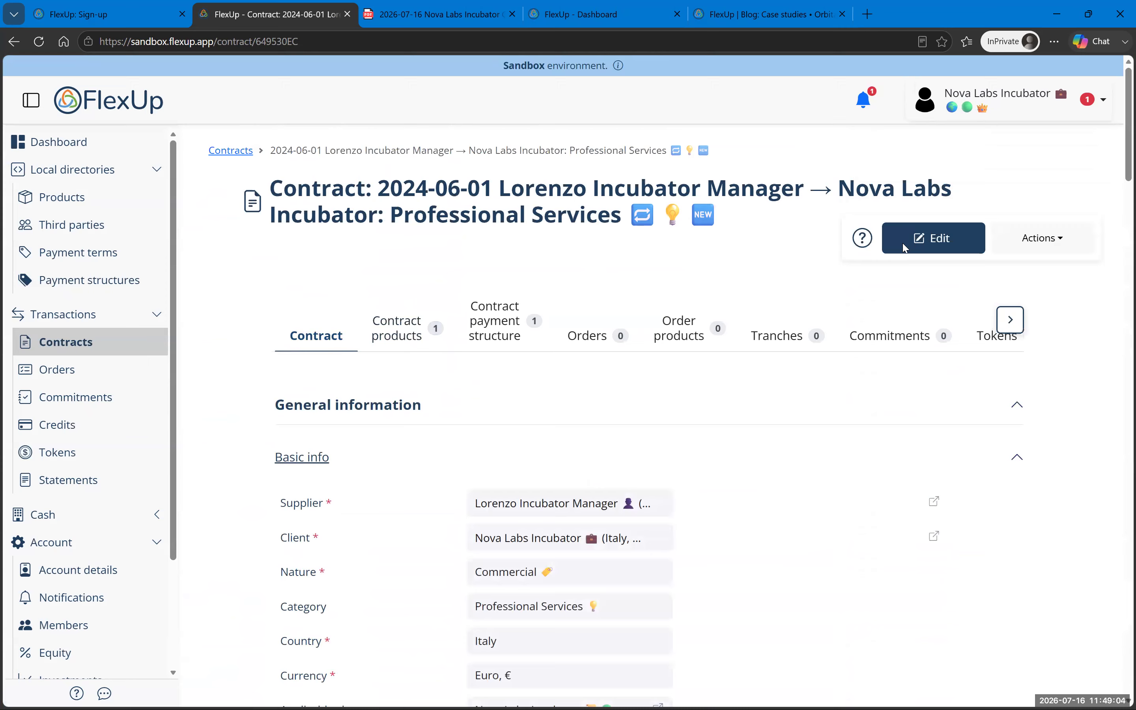
pyautogui.click(1042, 239)
pyautogui.click(1022, 308)
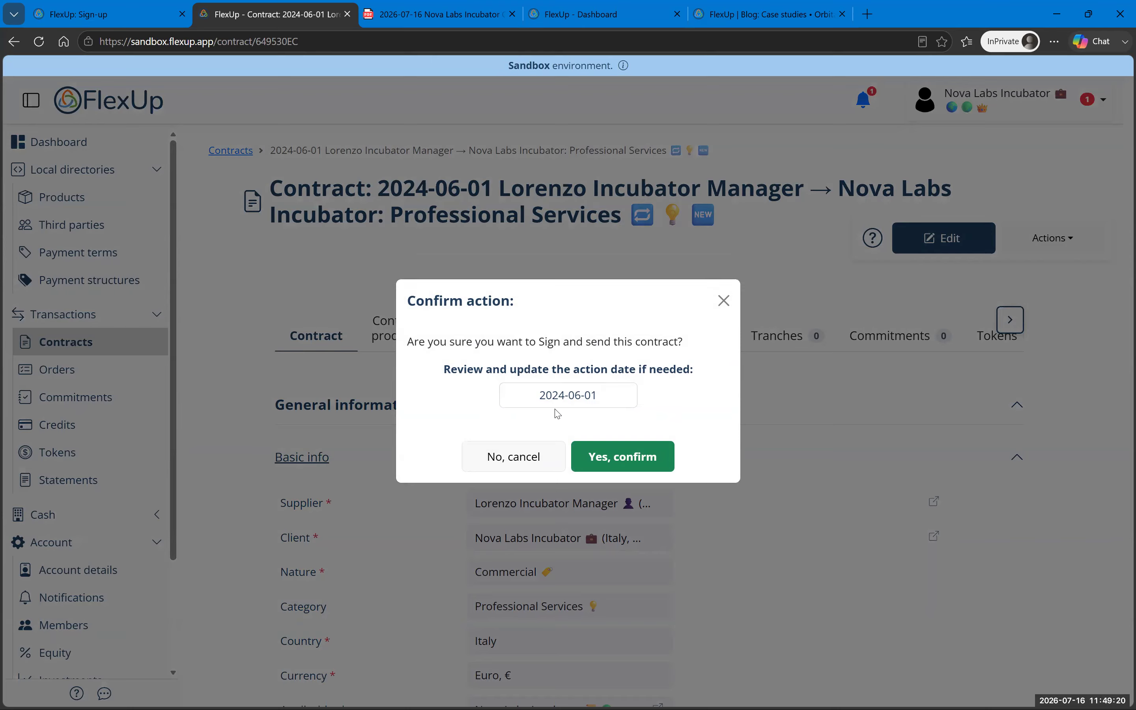
pyautogui.moveTo(559, 395); pyautogui.dragTo(610, 400)
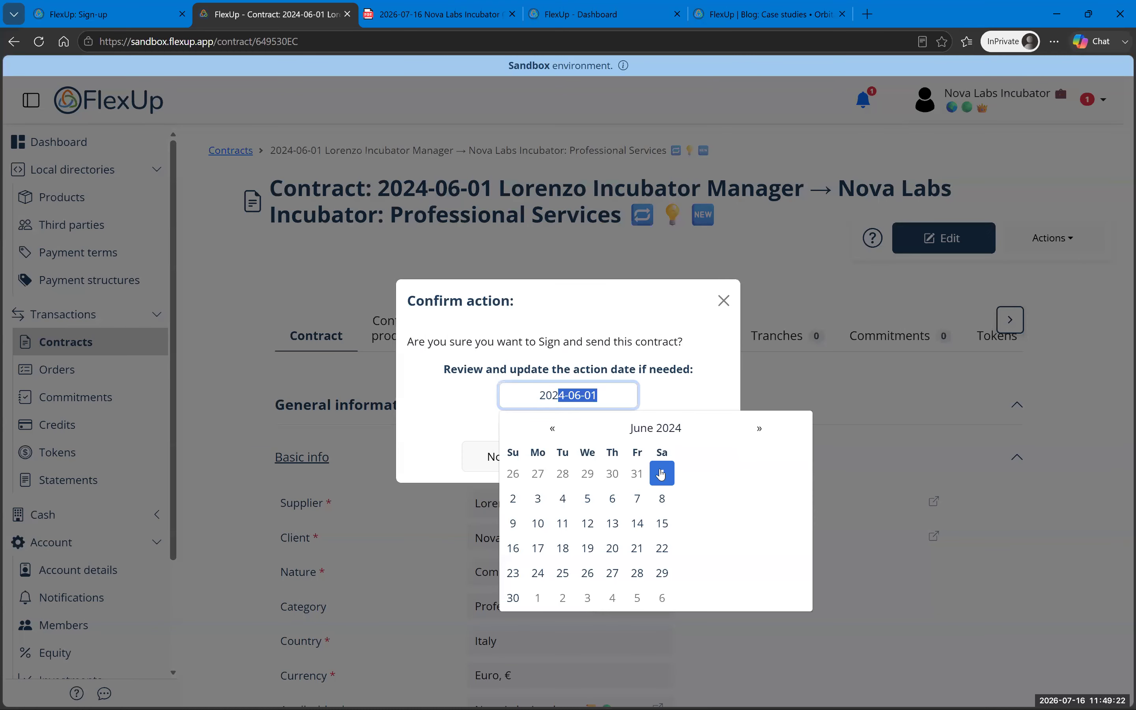
pyautogui.write('6')
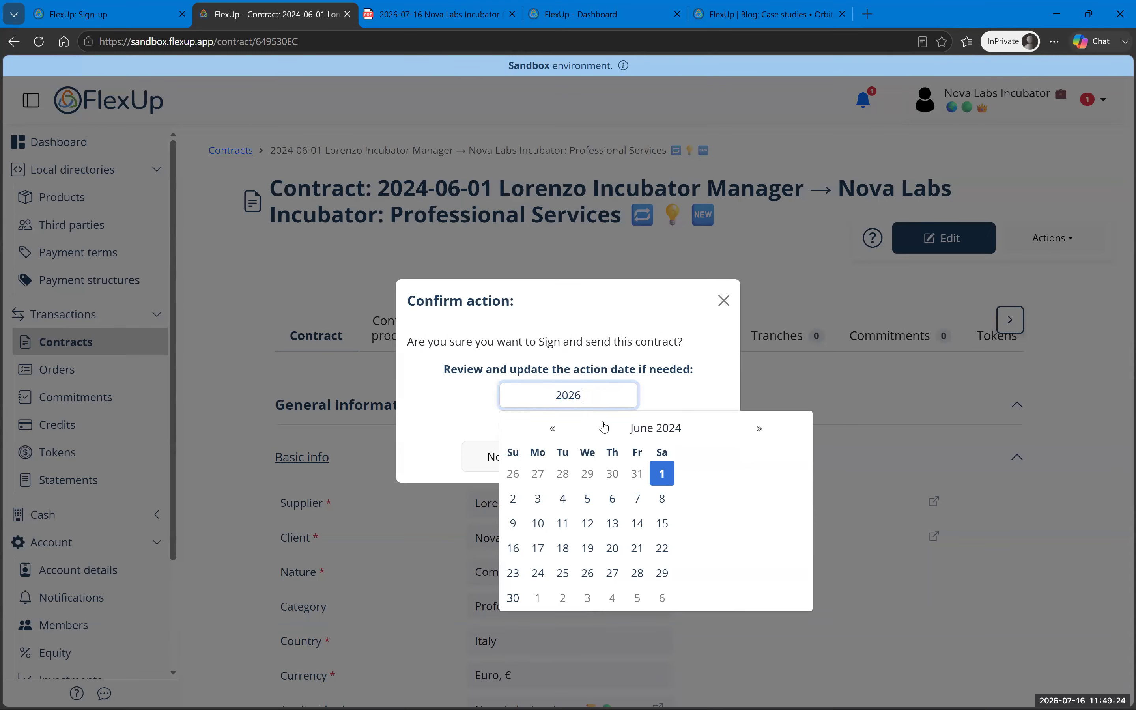
pyautogui.write('-07-10')
pyautogui.press('super')
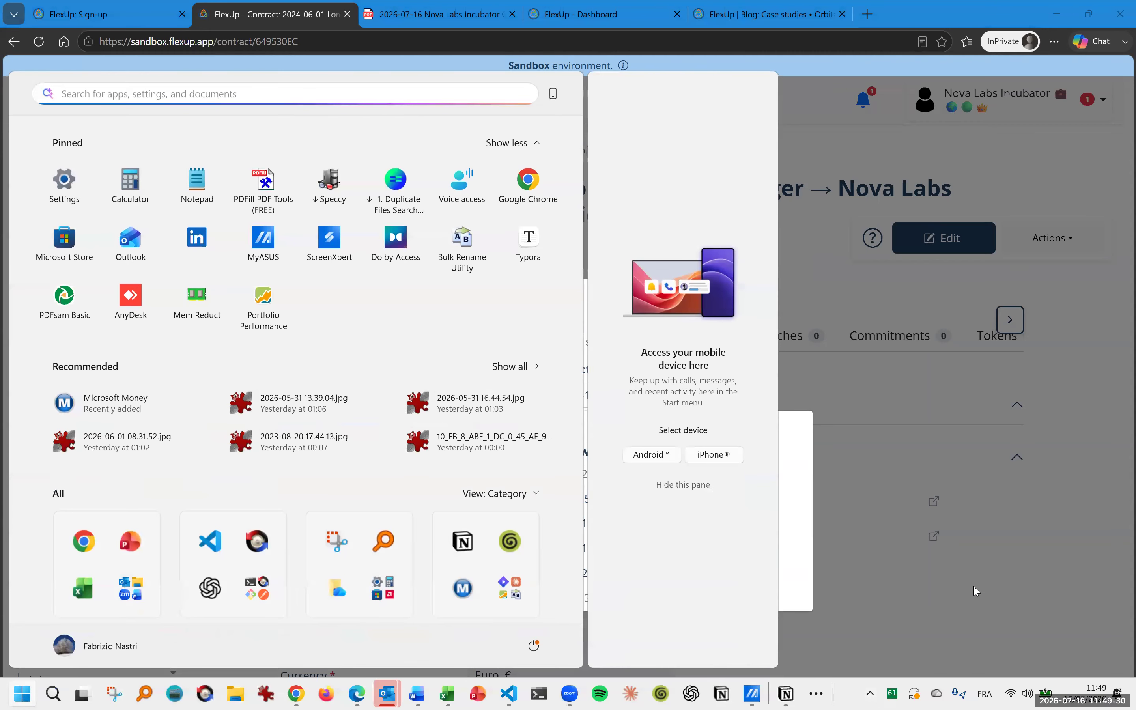
pyautogui.click(974, 588)
# Step: Sign and send the contract with action date 2026-07-16 and confirm
pyautogui.click(1040, 242)
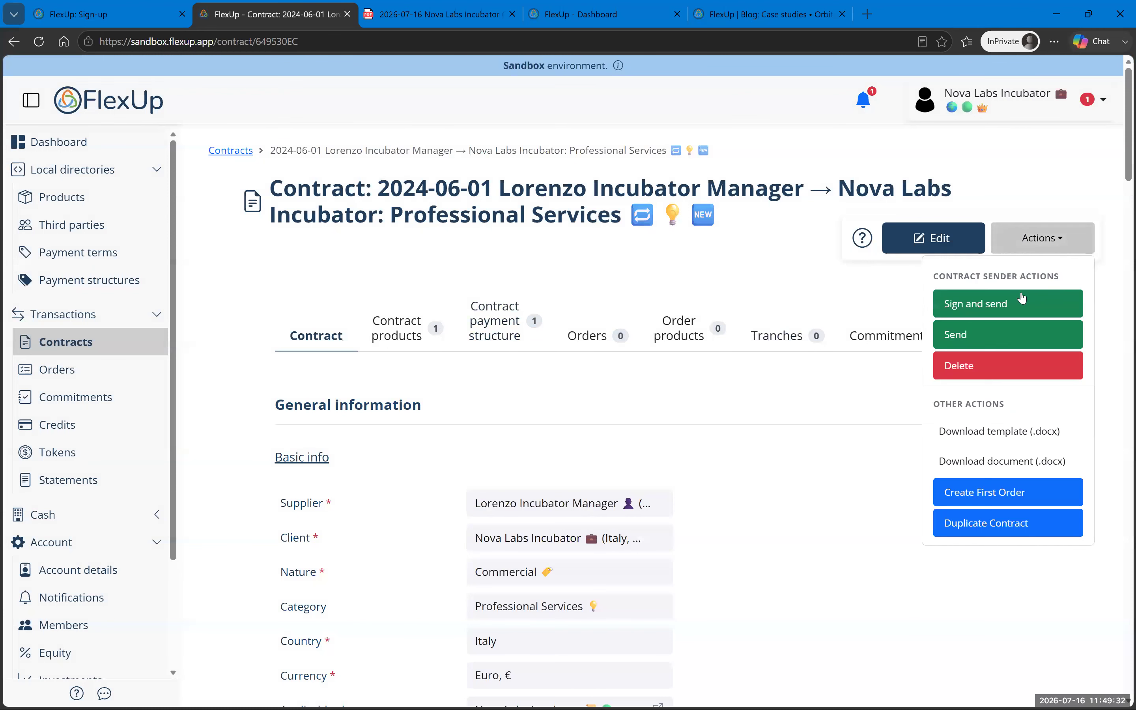
pyautogui.click(1016, 301)
pyautogui.moveTo(563, 399); pyautogui.dragTo(706, 402)
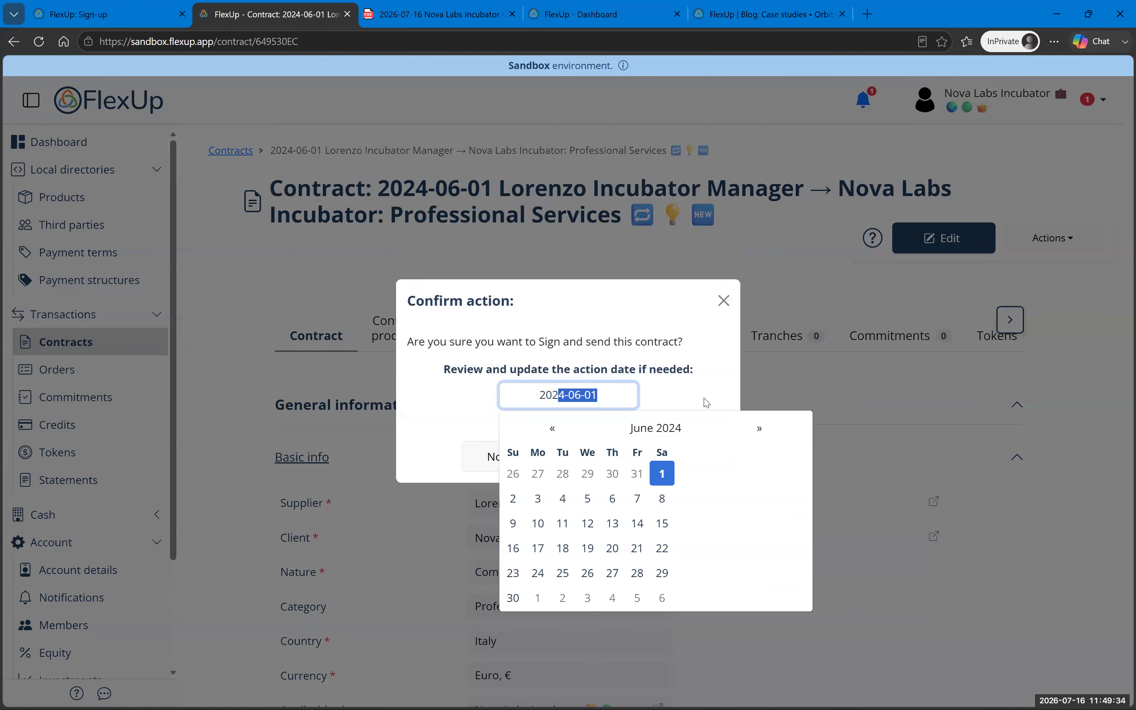
pyautogui.write('6-07-16')
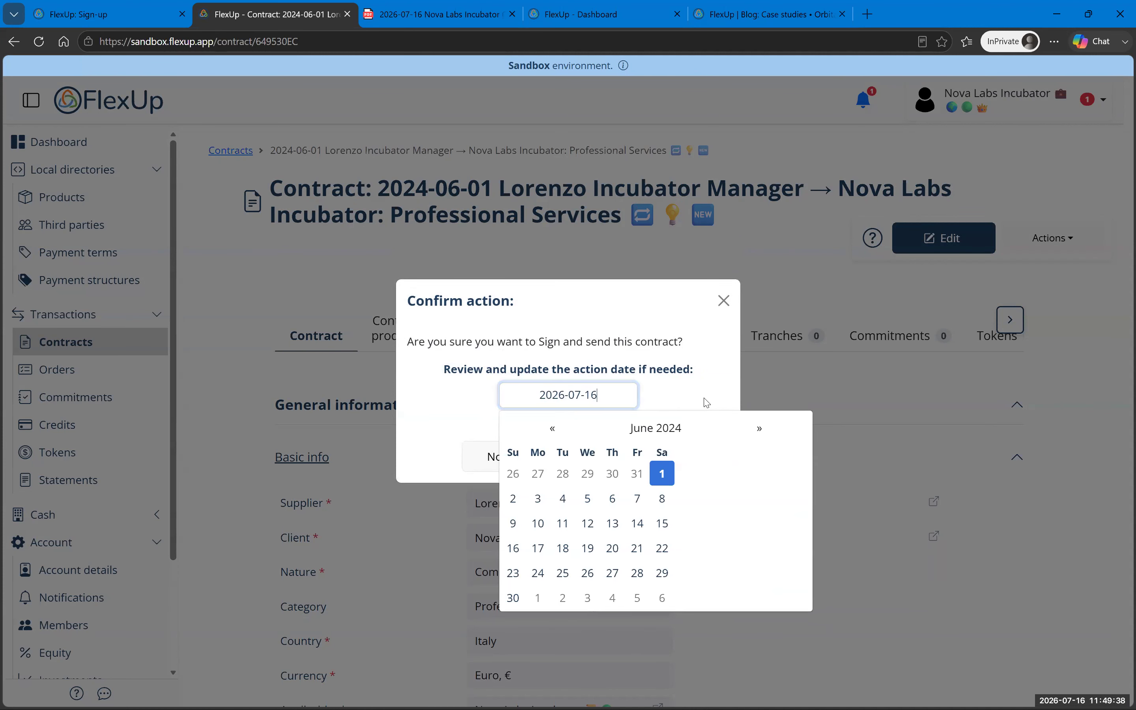
pyautogui.click(707, 402)
pyautogui.click(606, 464)
# Step: Scroll through the contract to confirm it is now Pending
pyautogui.scroll(-5, 609, 464)
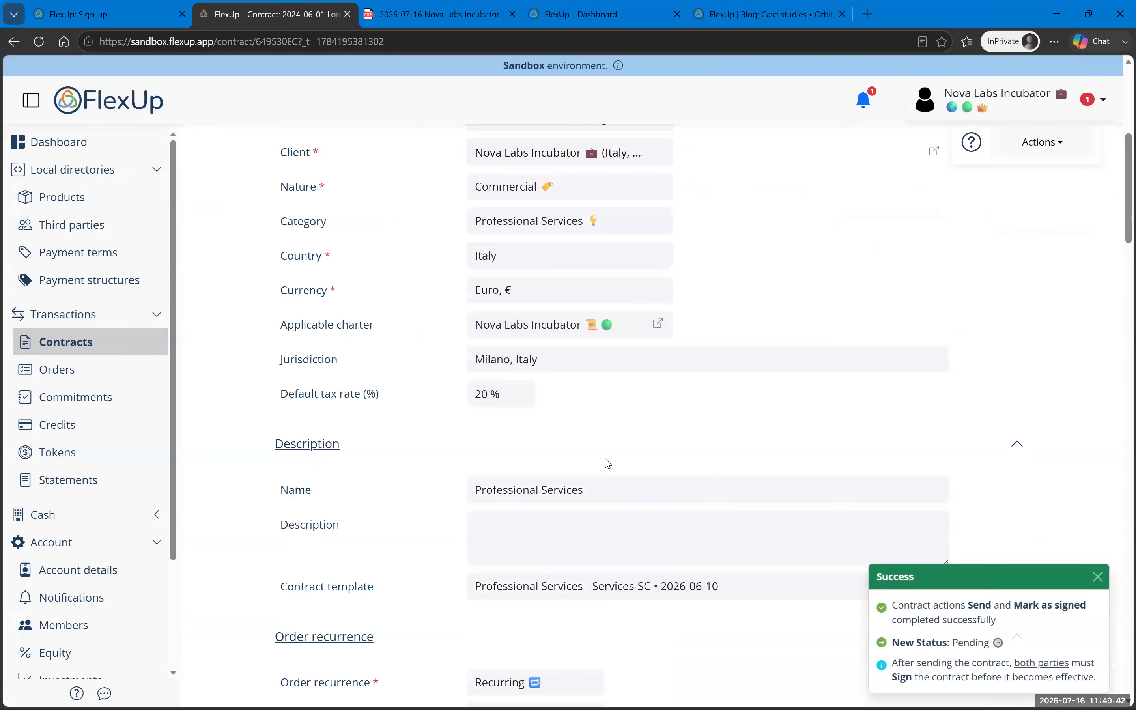
pyautogui.scroll(-8, 608, 463)
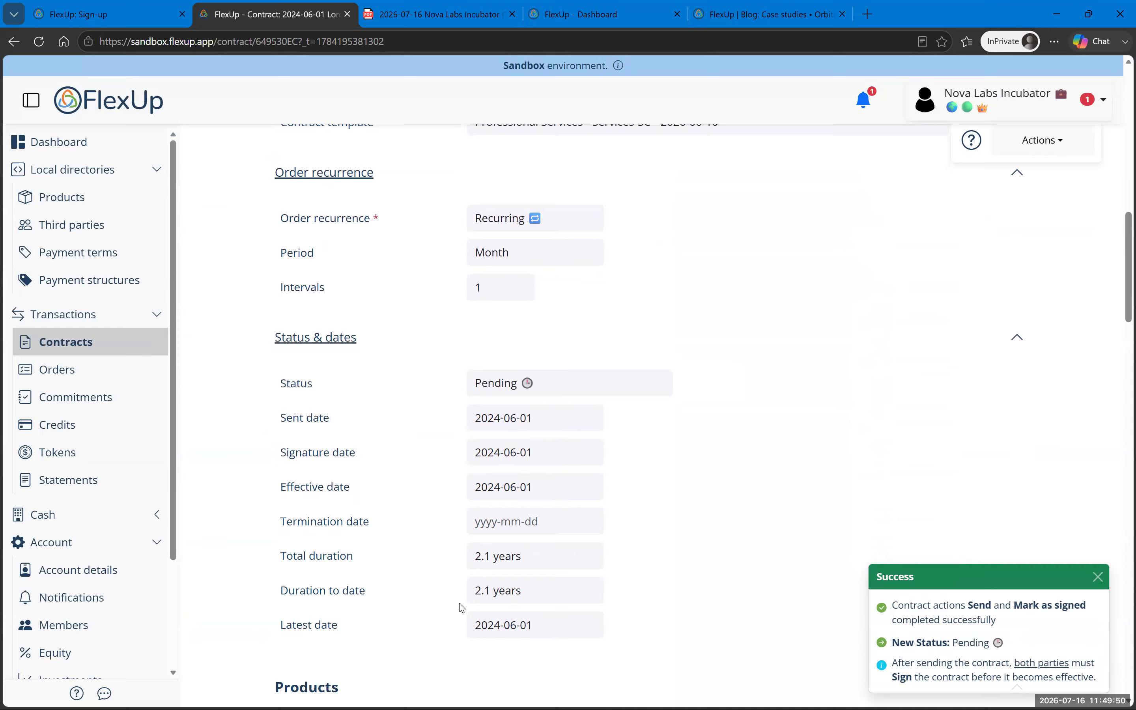
pyautogui.scroll(15, 665, 396)
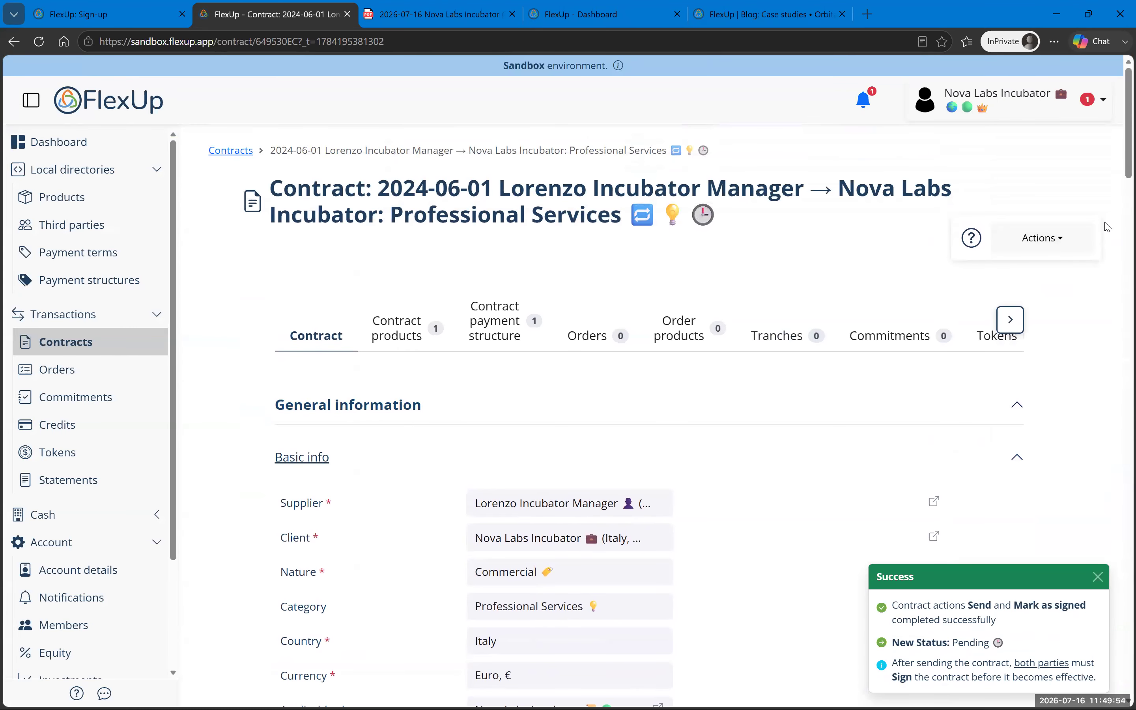
pyautogui.click(1000, 111)
# Step: As the supplier's personal account, open the Professional Services contract and scroll to Contract Actions
pyautogui.click(970, 195)
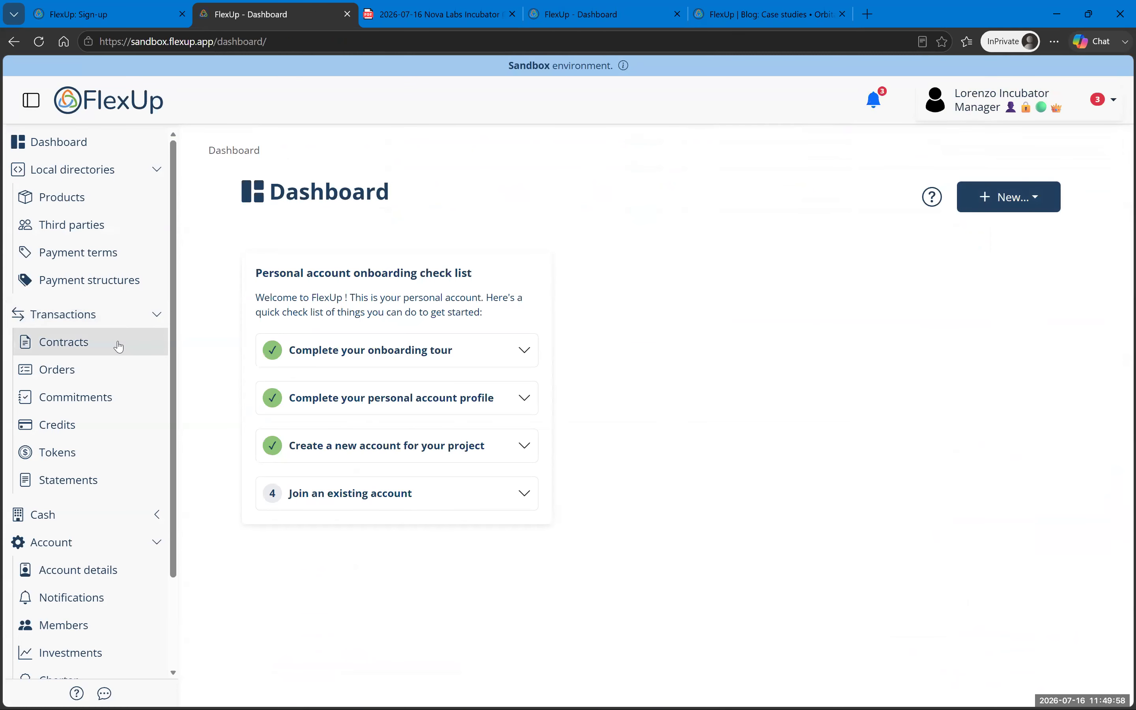
pyautogui.click(89, 343)
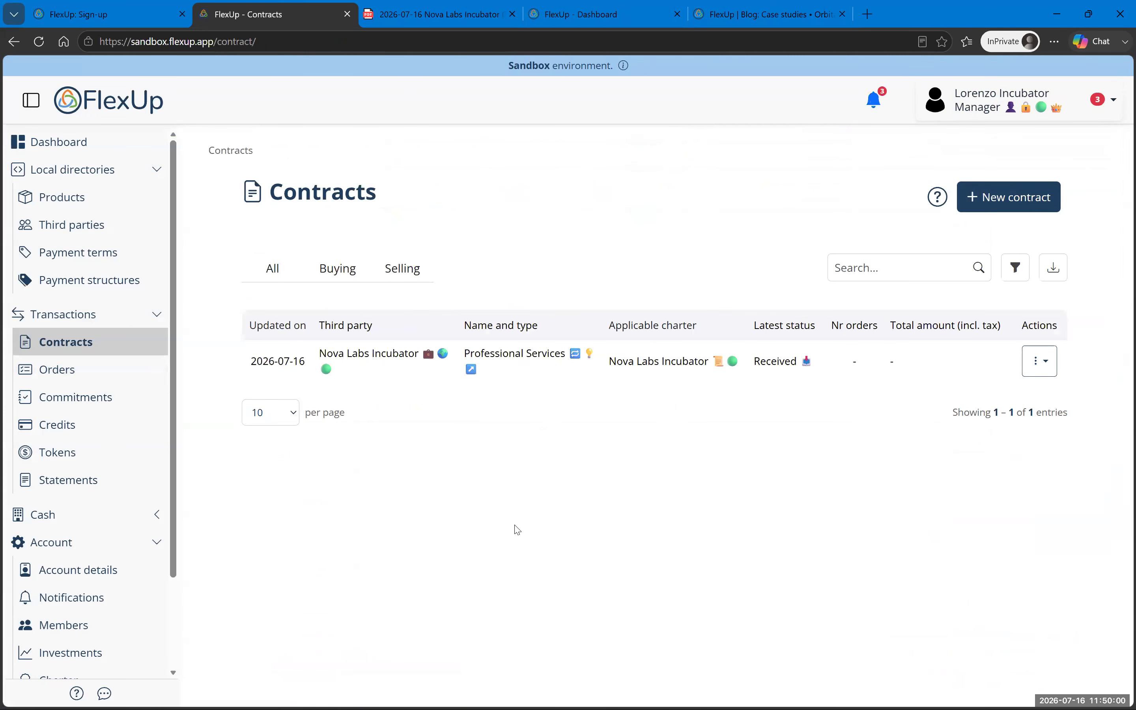
pyautogui.click(769, 378)
pyautogui.scroll(-15, 536, 386)
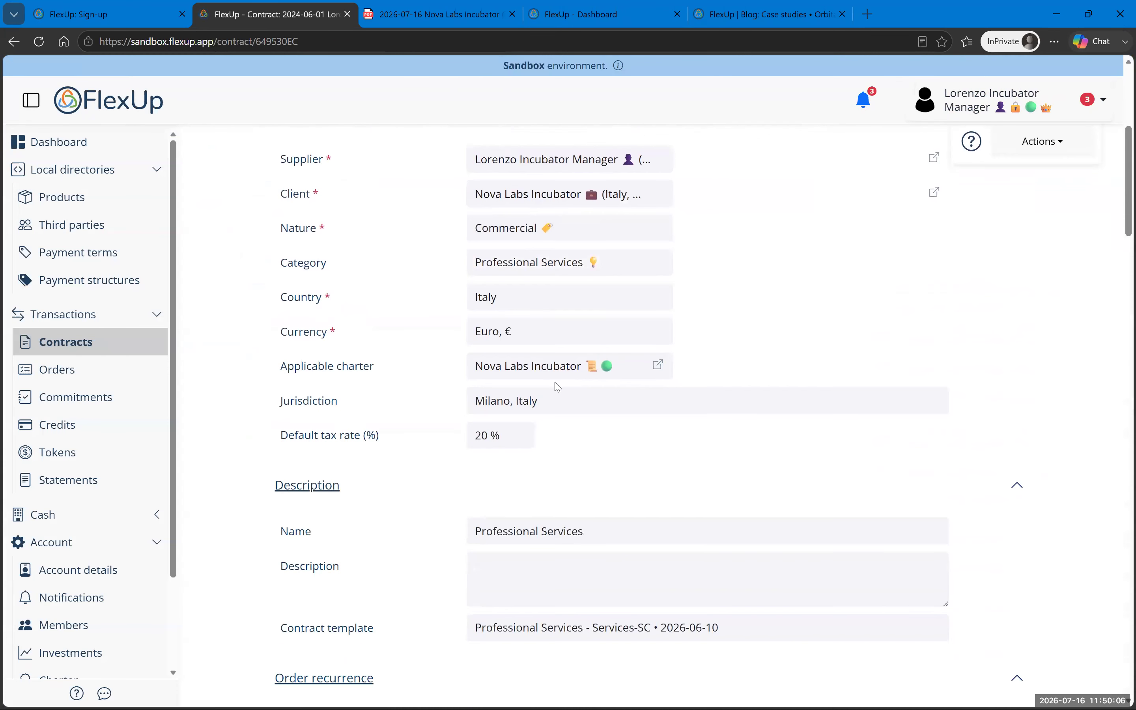
pyautogui.scroll(-10, 558, 387)
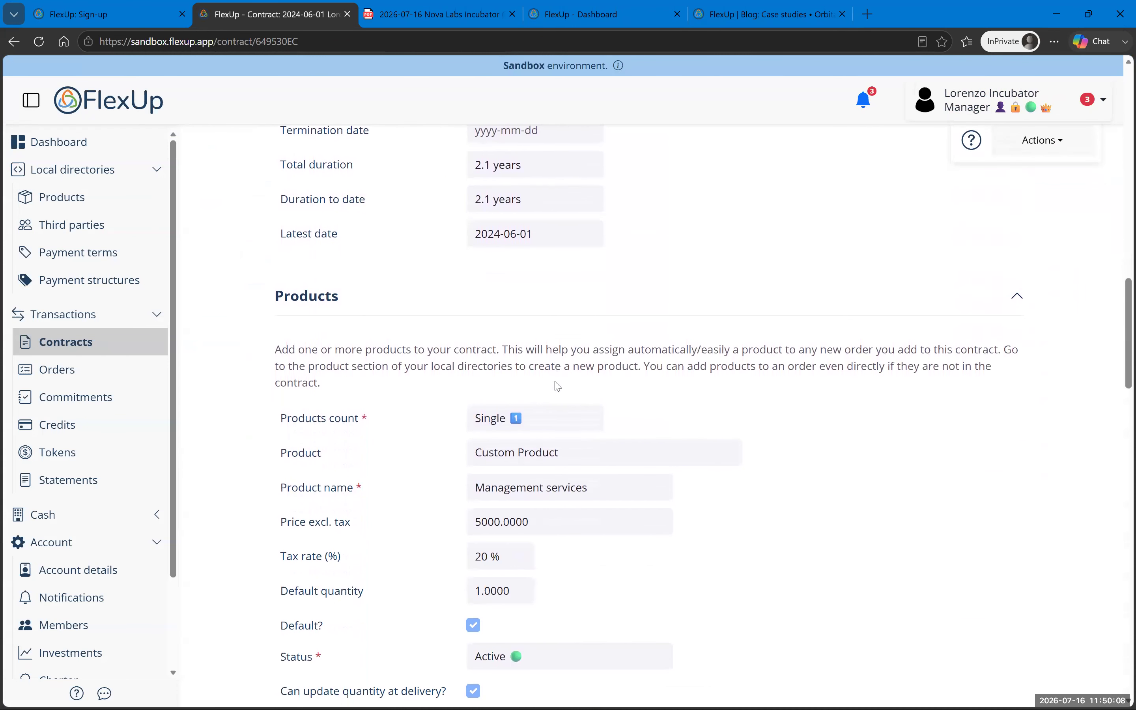
pyautogui.scroll(-10, 558, 386)
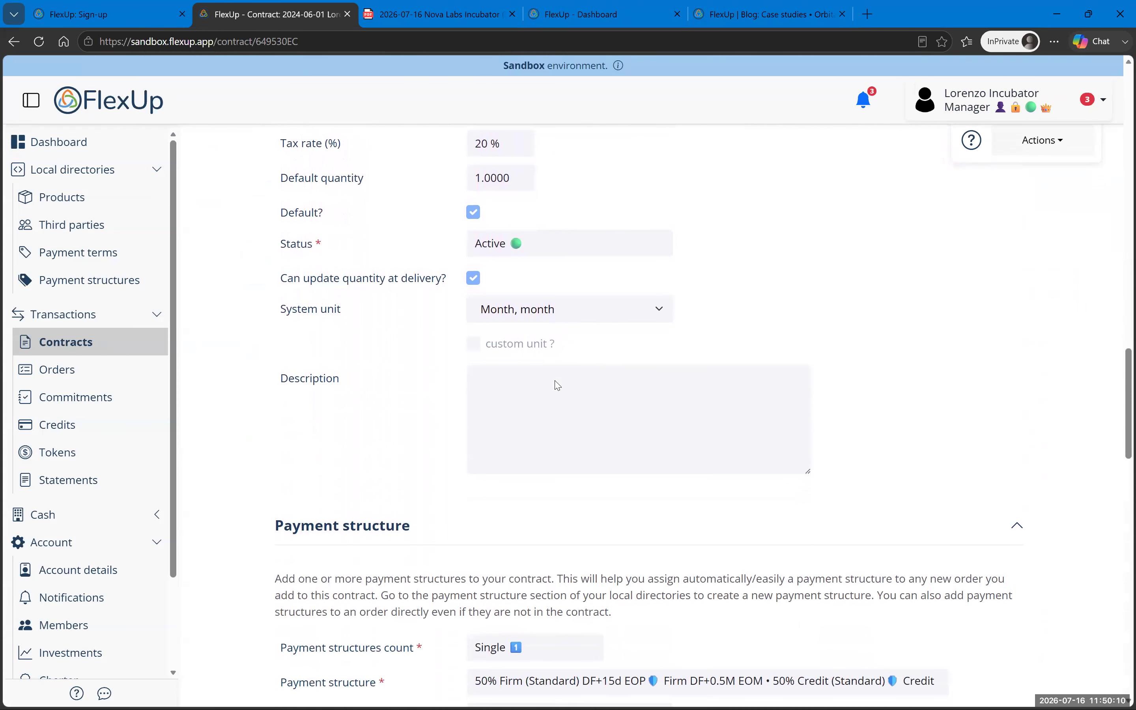
pyautogui.scroll(-10, 558, 386)
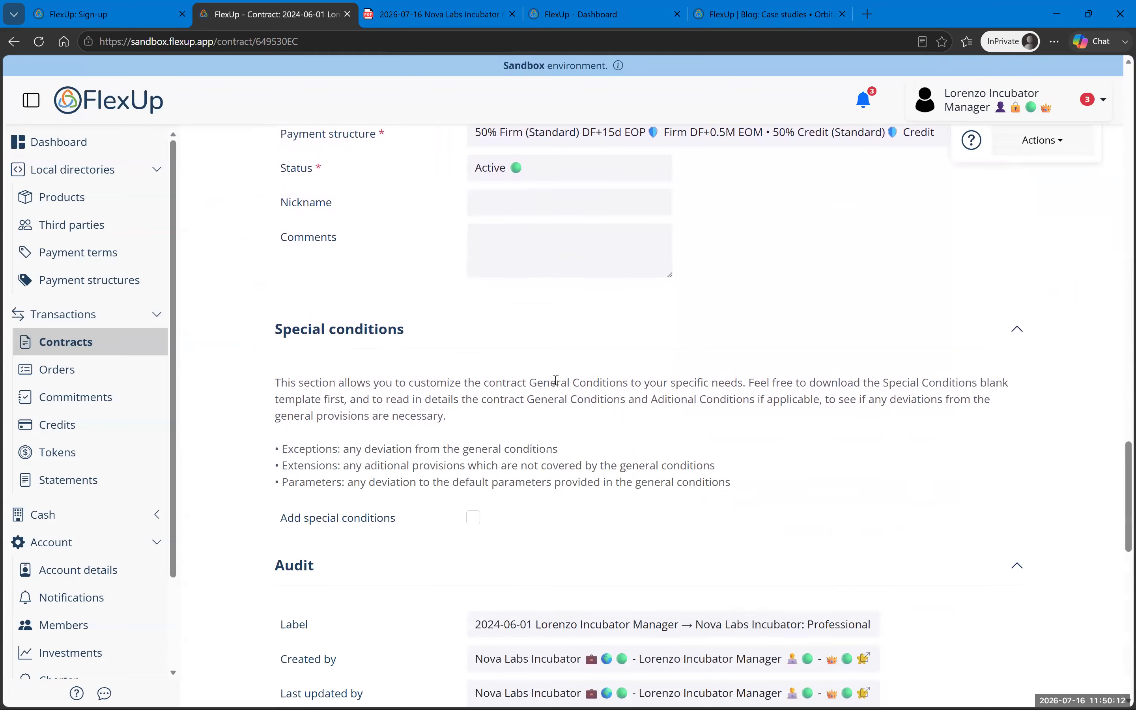
pyautogui.scroll(-8, 556, 385)
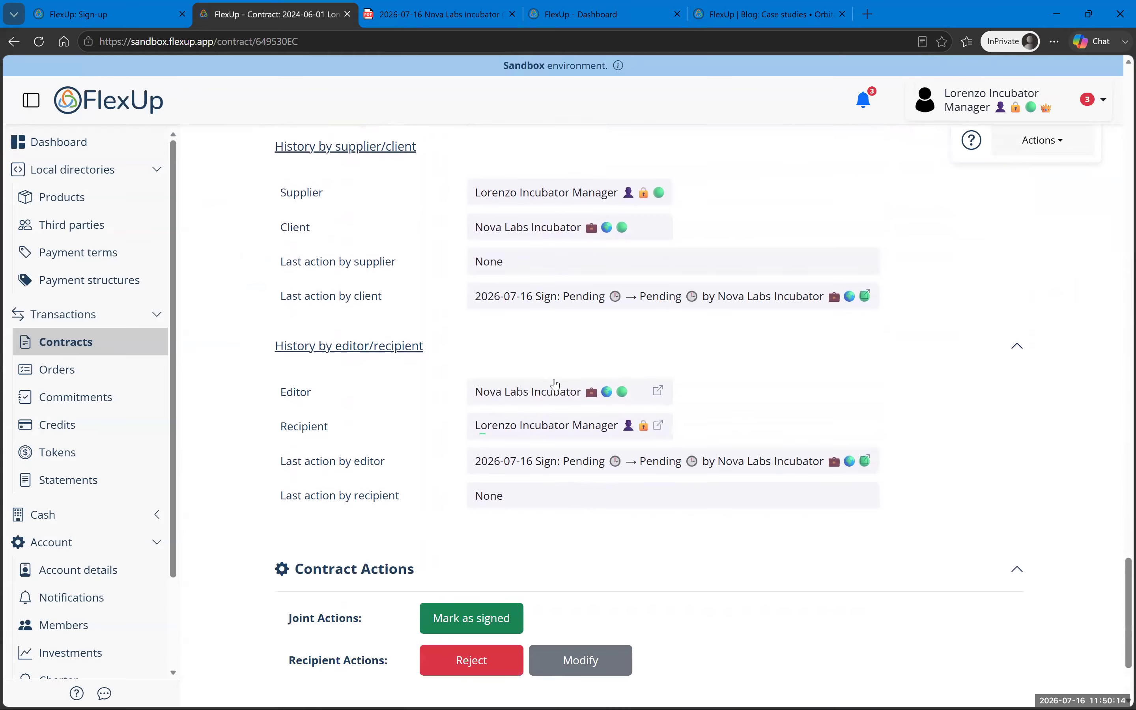
pyautogui.scroll(20, 554, 383)
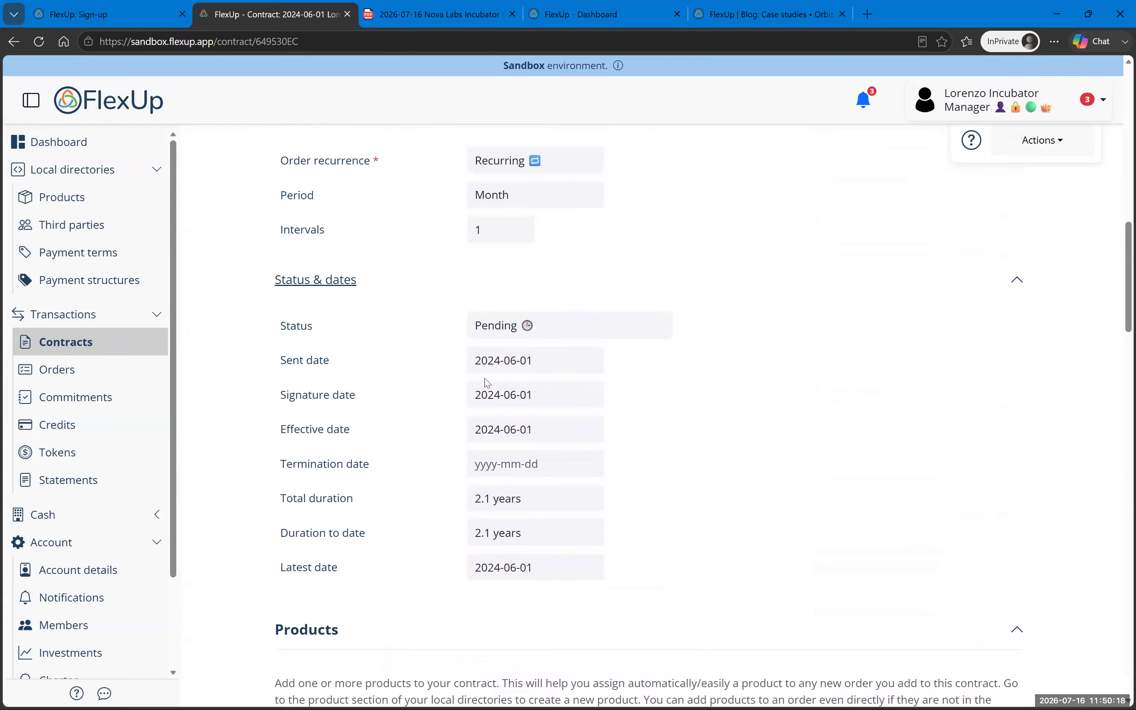
pyautogui.scroll(-20, 450, 454)
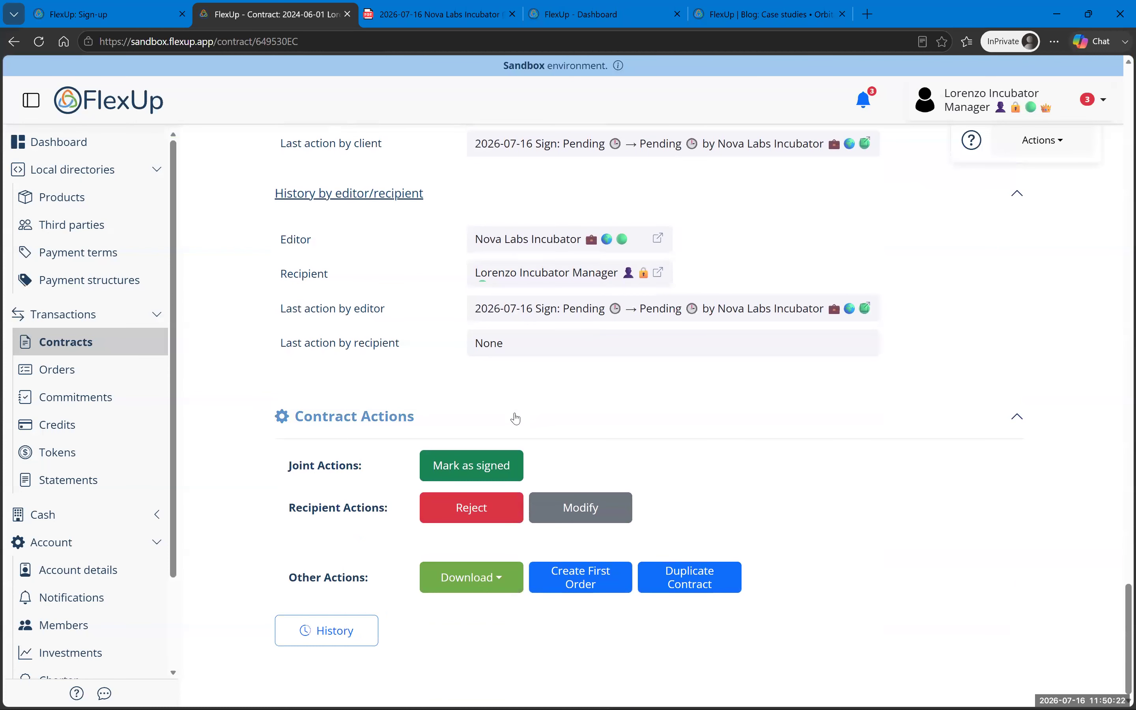
# Step: Mark the contract signed with date 2026-07-16, confirm, and verify its Active status
pyautogui.click(463, 469)
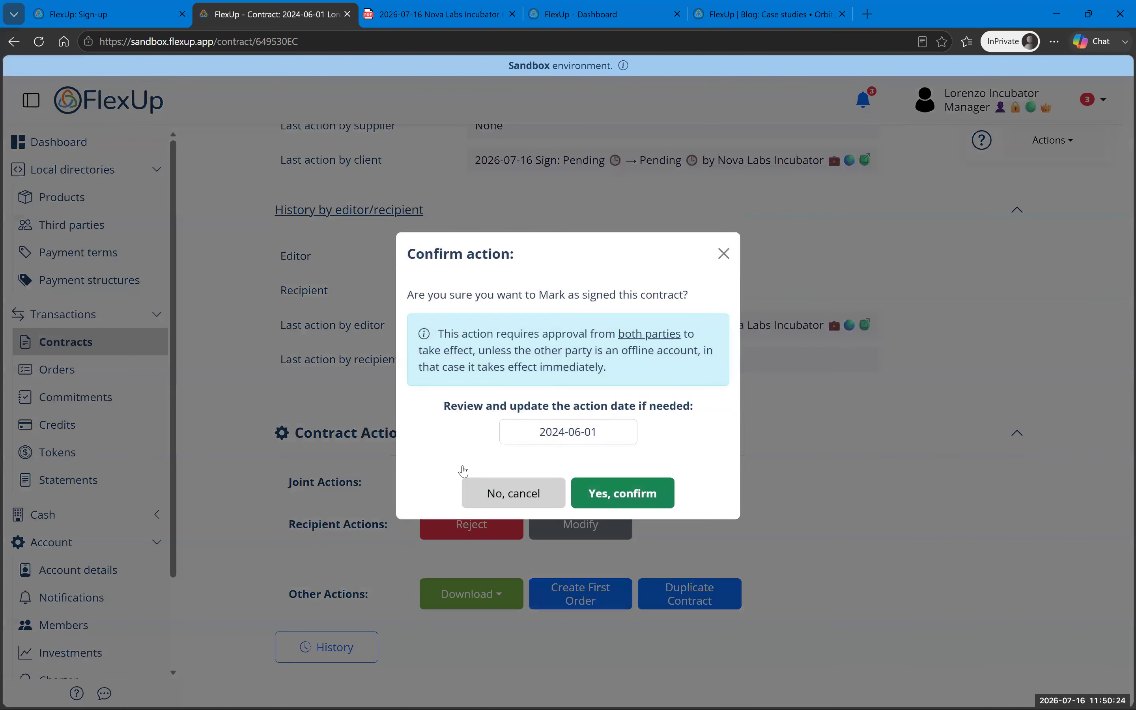
pyautogui.moveTo(559, 438); pyautogui.dragTo(629, 440)
pyautogui.write('6')
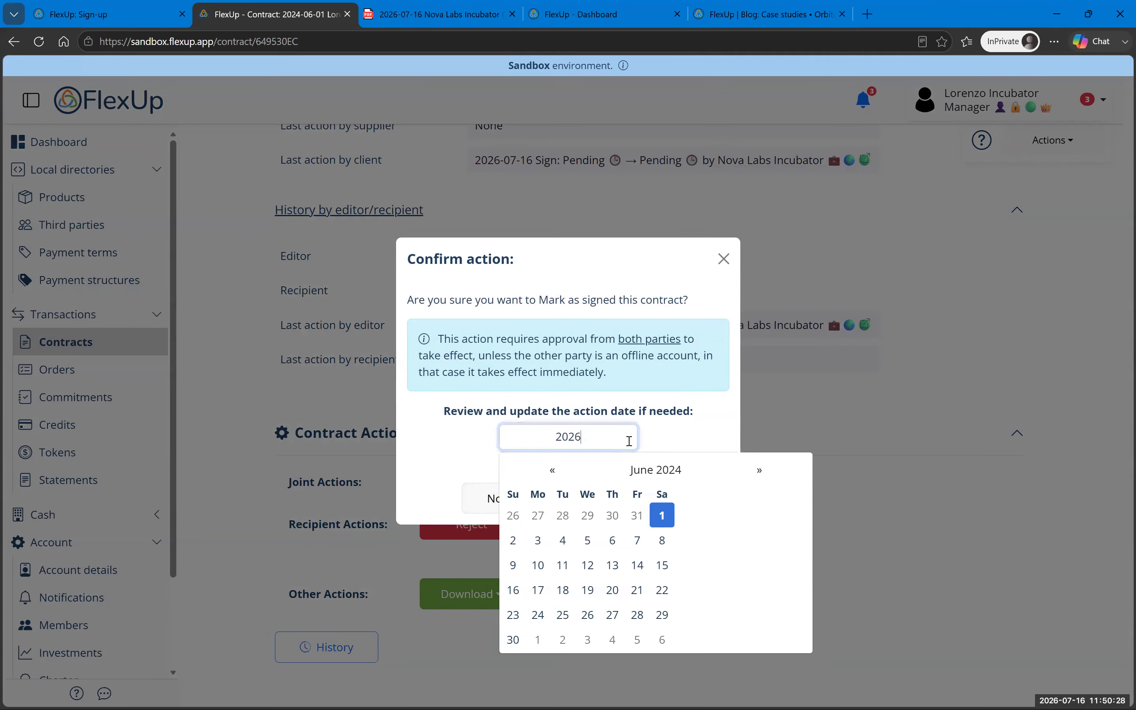
pyautogui.write('-07-16')
pyautogui.click(705, 436)
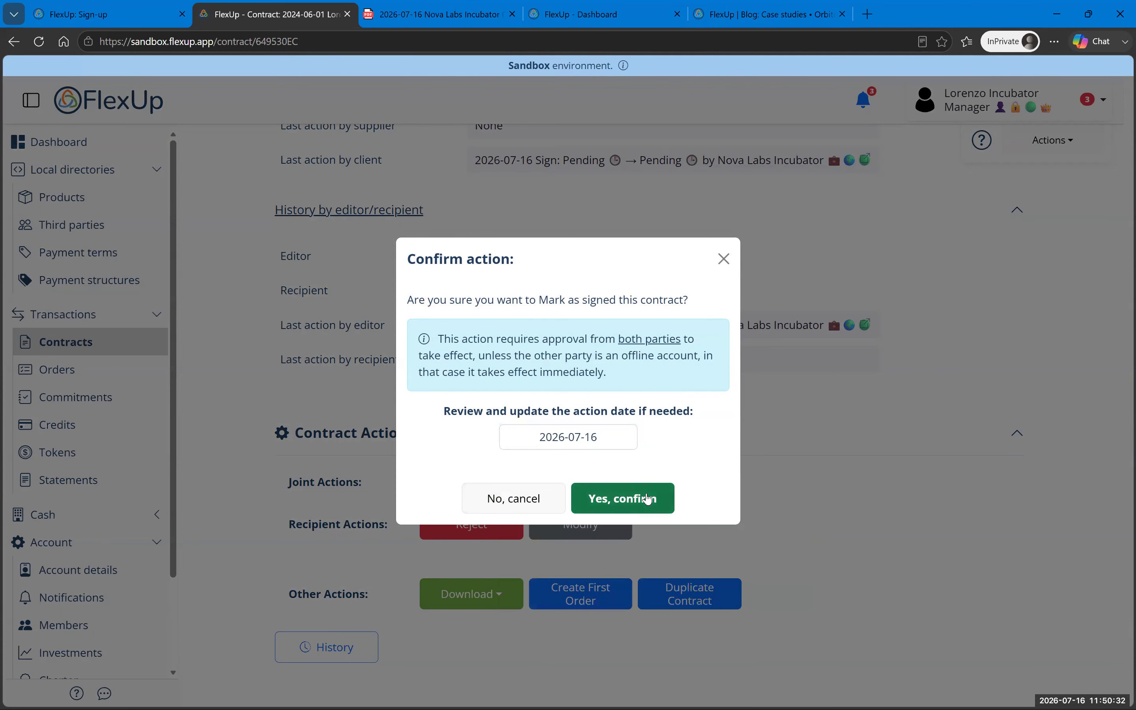
pyautogui.click(639, 508)
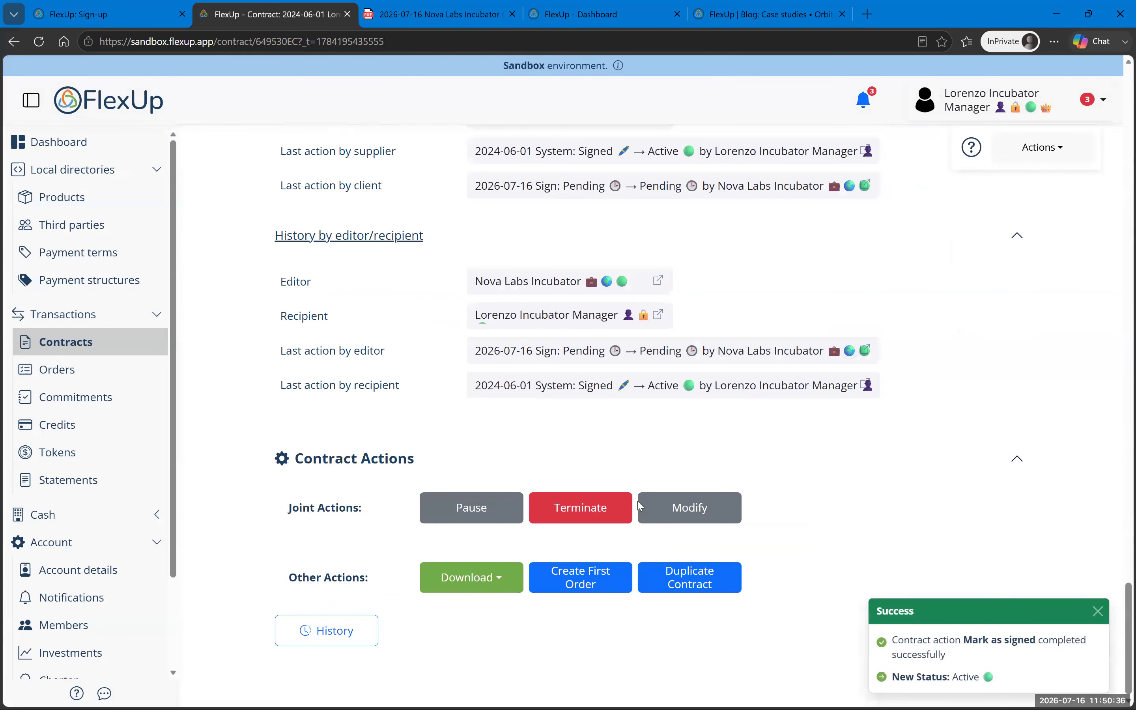
pyautogui.scroll(5, 728, 338)
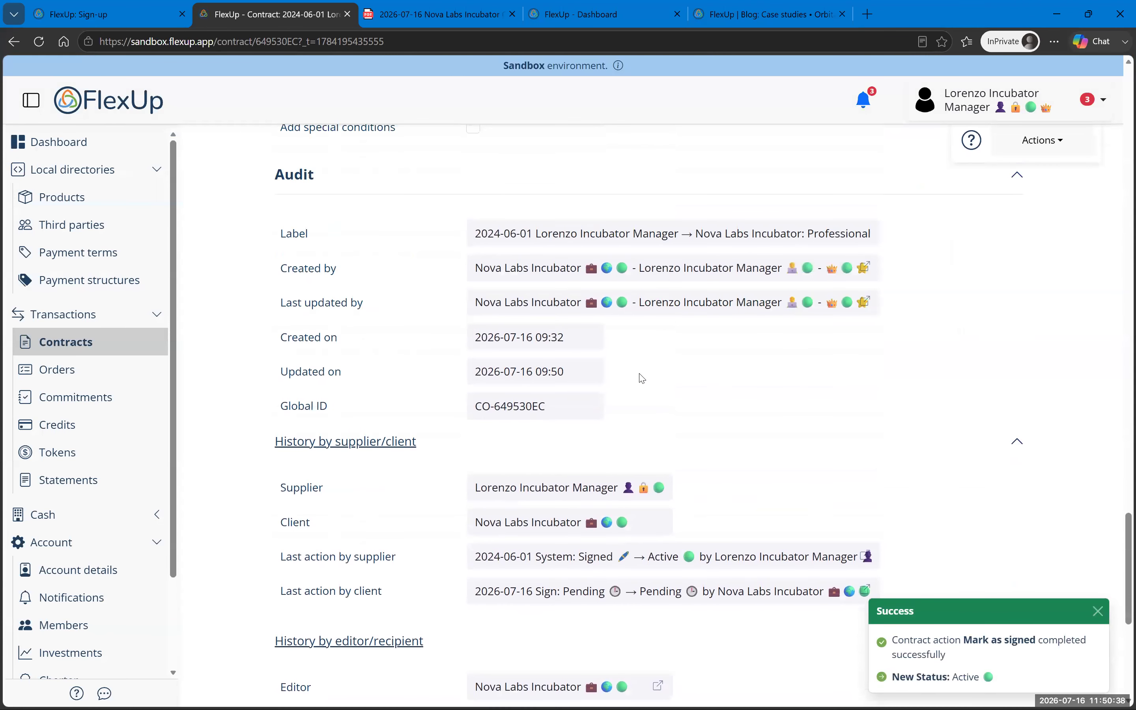
pyautogui.scroll(-5, 639, 376)
pyautogui.scroll(20, 522, 412)
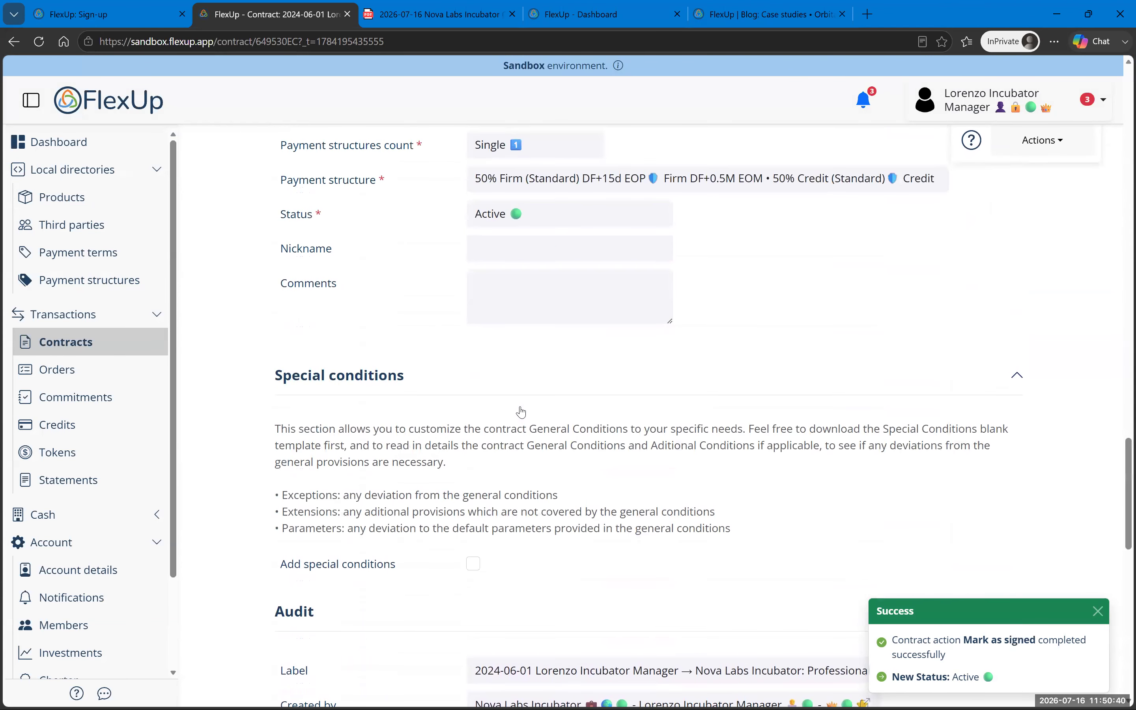
pyautogui.scroll(8, 523, 410)
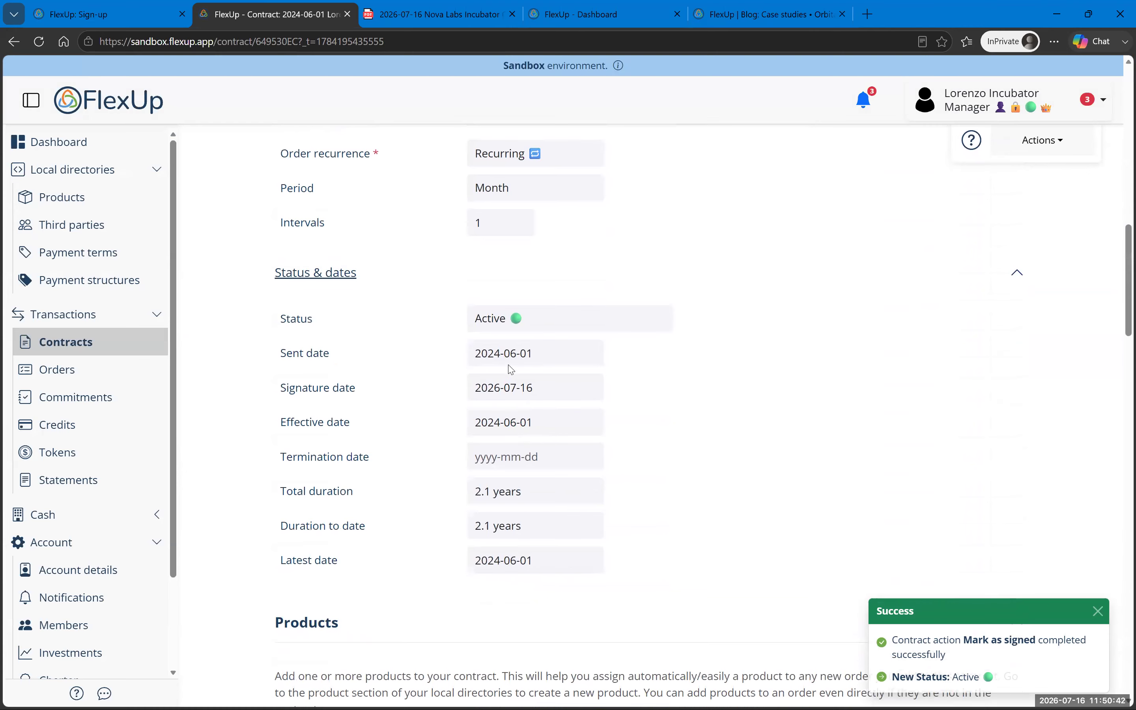
pyautogui.scroll(-20, 572, 502)
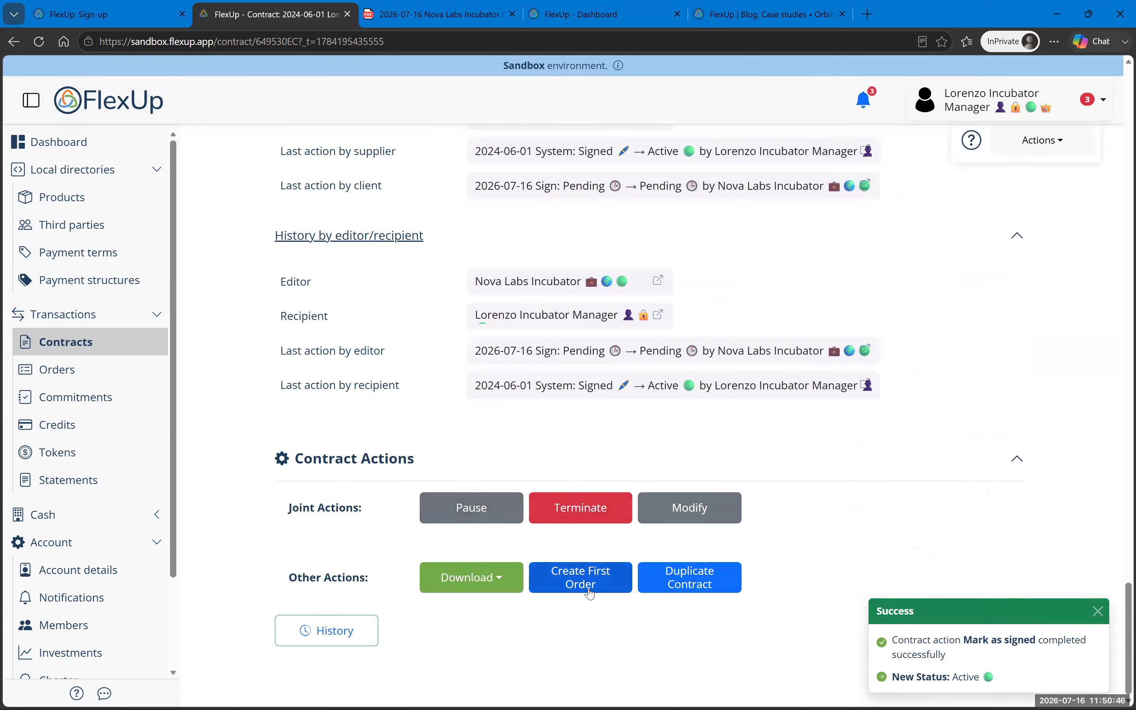
# Step: Create the first order from the Professional Services contract, confirming euro as currency
pyautogui.click(591, 584)
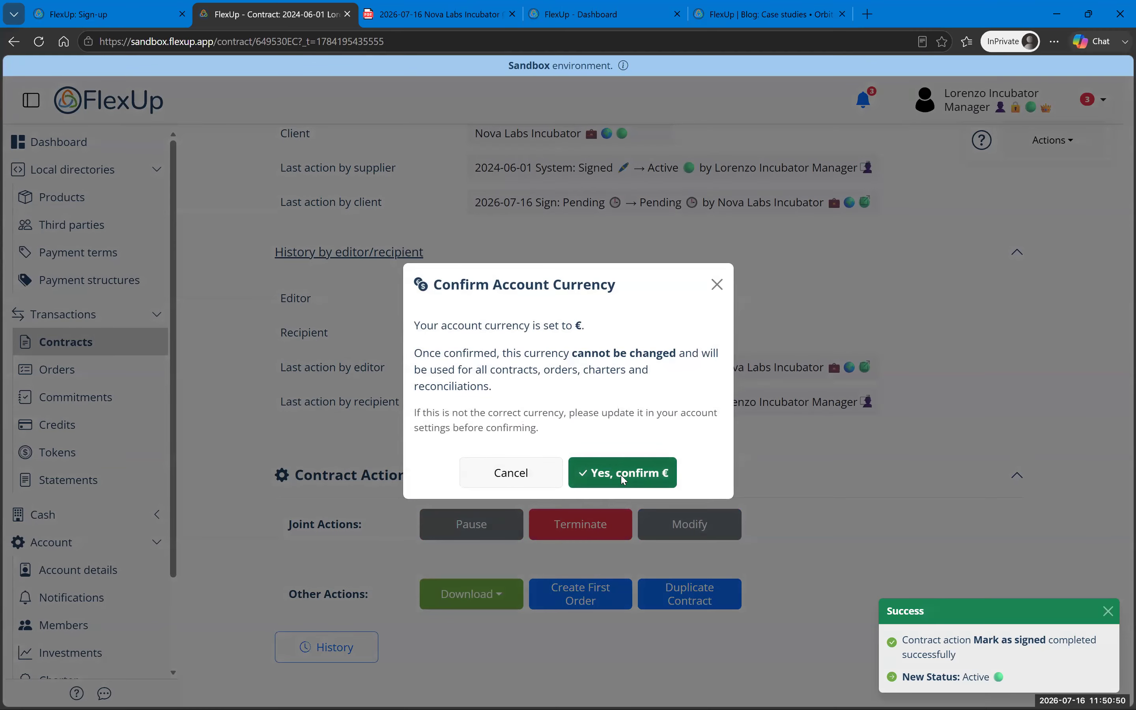
pyautogui.click(623, 479)
pyautogui.click(624, 479)
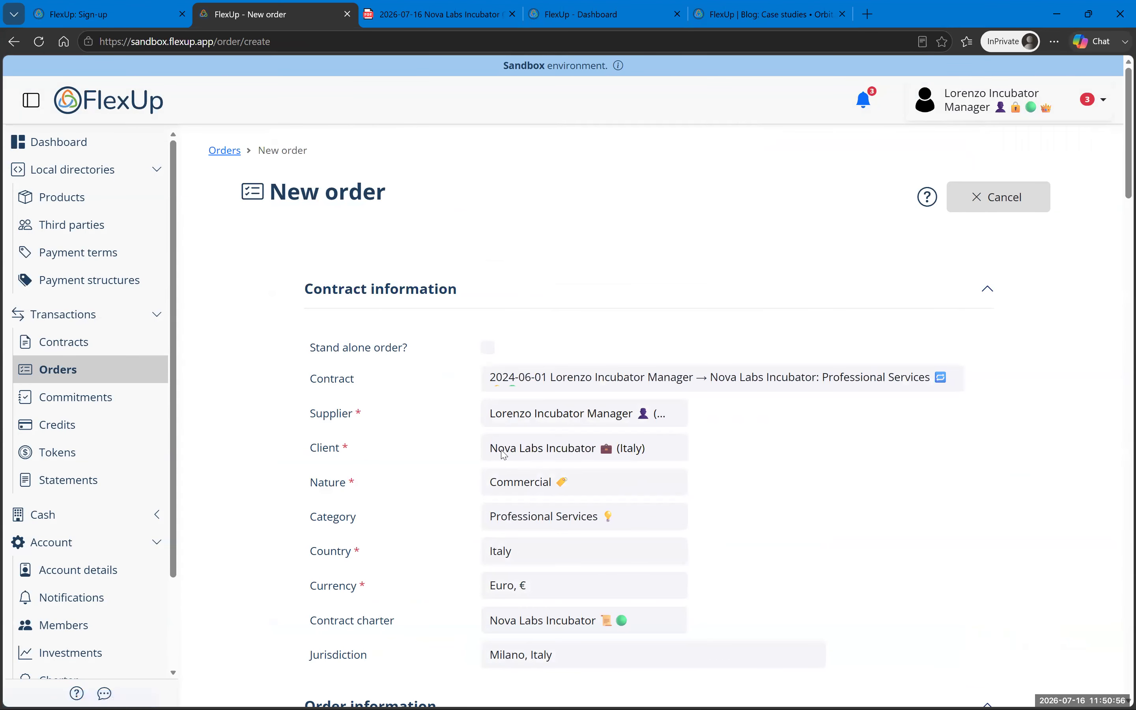
# Step: Set the expected delivery dates to 2024-06-01 through 2024-06-30
pyautogui.scroll(-5, 502, 456)
pyautogui.scroll(-4, 503, 454)
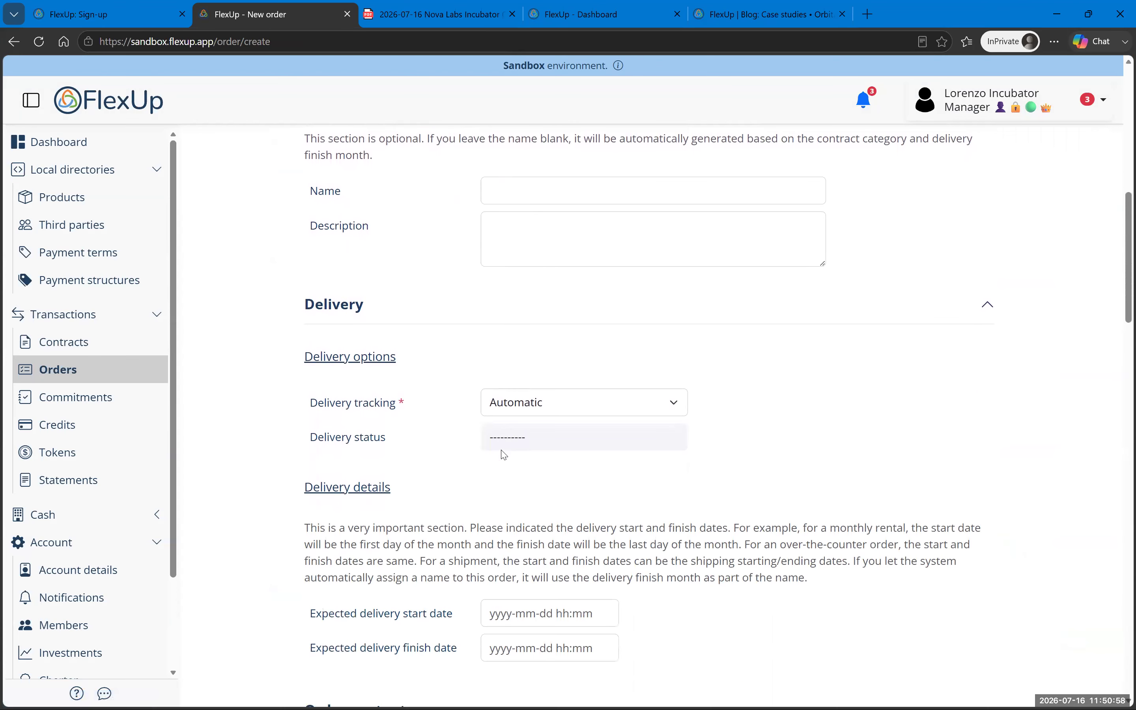
pyautogui.scroll(-5, 505, 455)
pyautogui.click(506, 338)
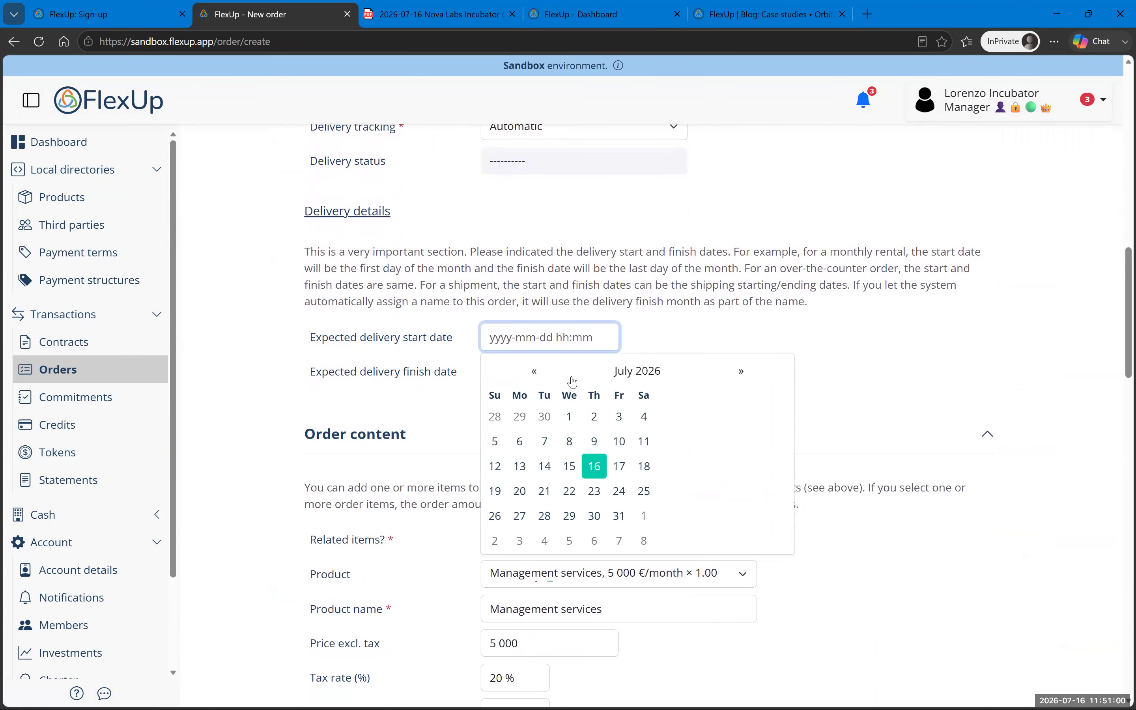
pyautogui.write('2024-06-01')
pyautogui.press('Tab')
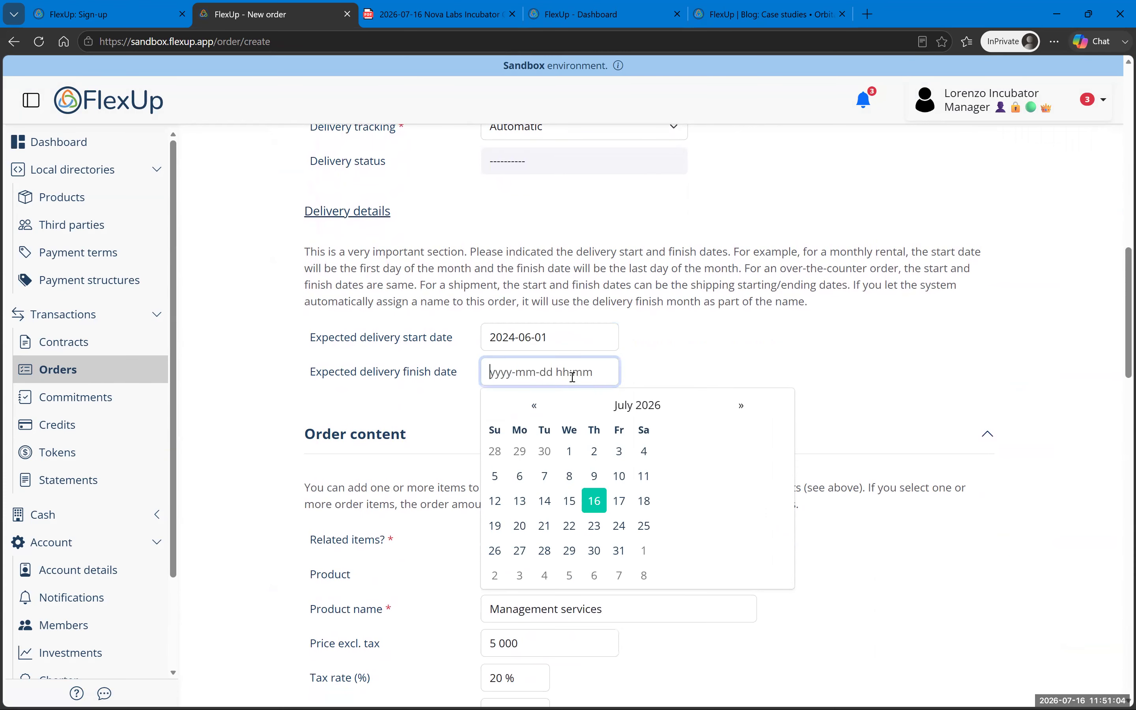
pyautogui.write('2024-06-30')
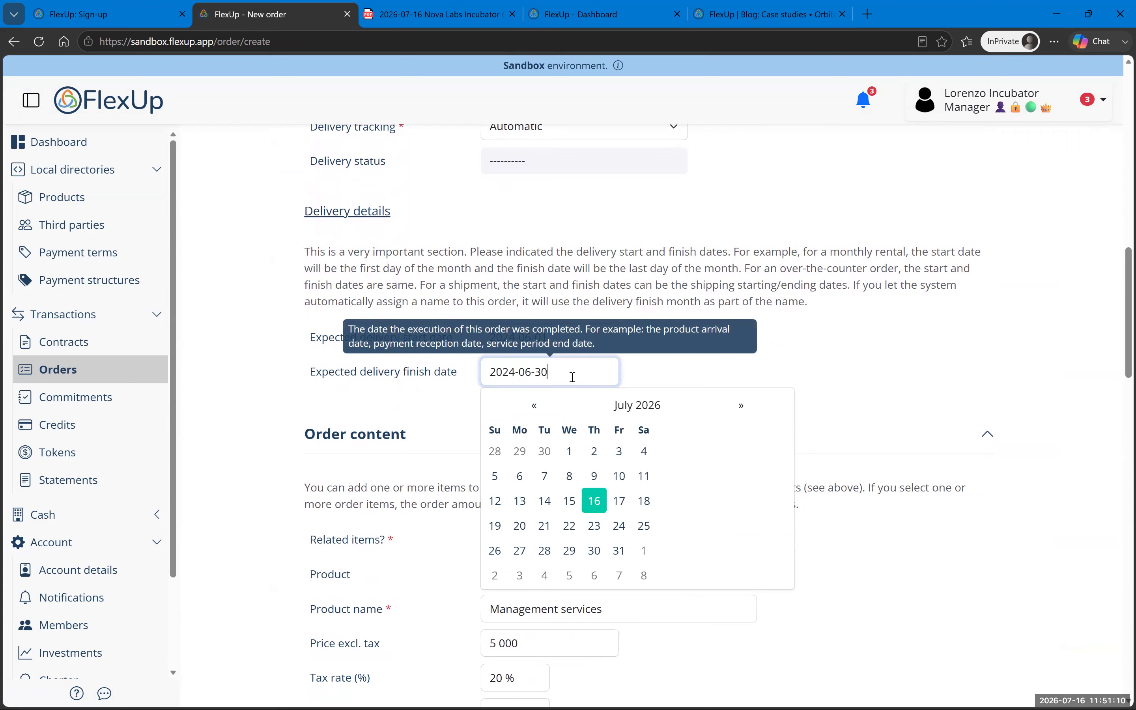
pyautogui.click(904, 385)
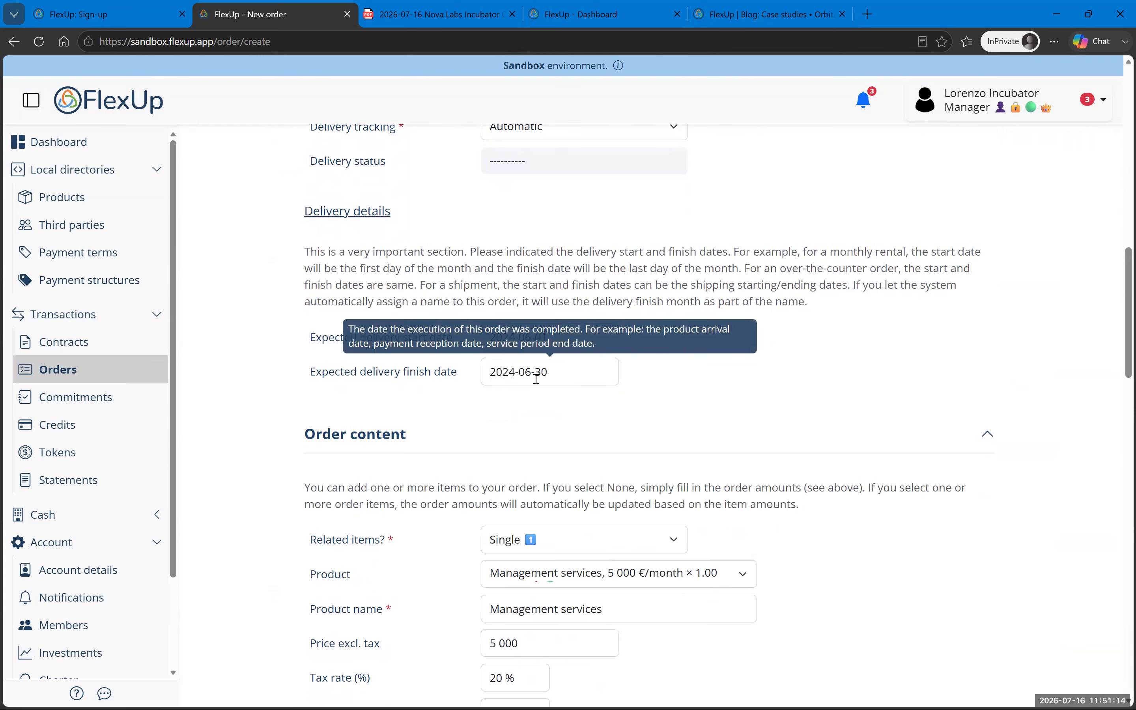
# Step: Review the 6 000 € total and 50% Firm / 50% Credit payment structure on the form
pyautogui.scroll(10, 559, 418)
pyautogui.scroll(5, 556, 419)
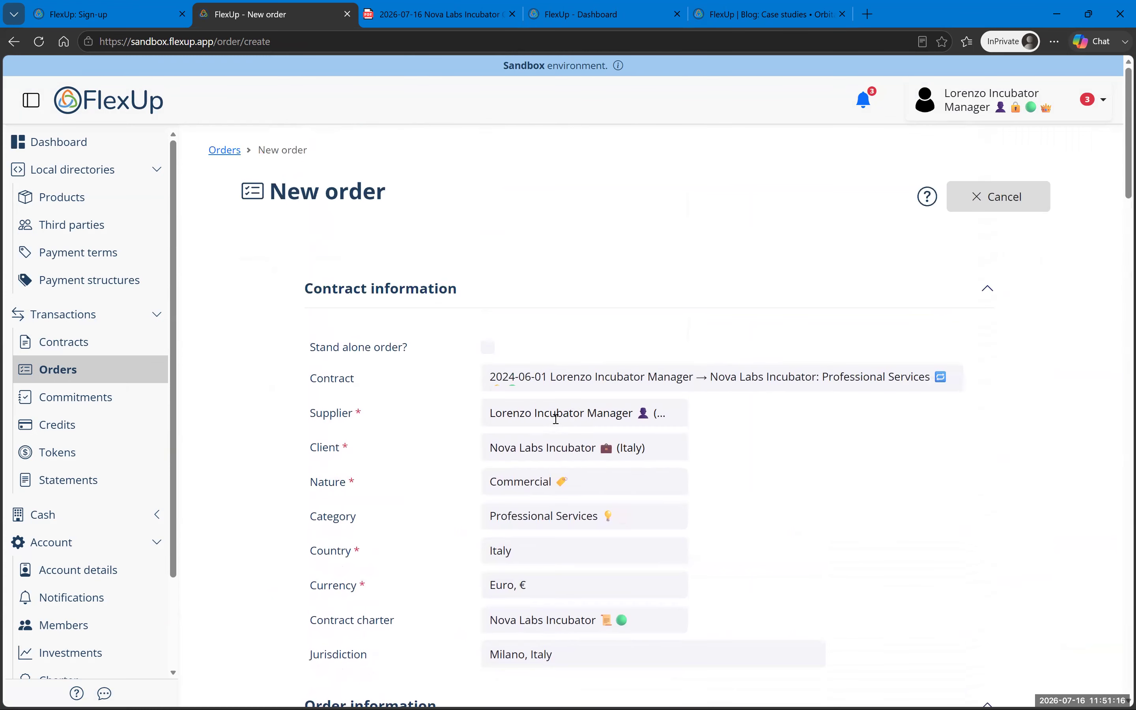
pyautogui.scroll(-15, 561, 425)
pyautogui.scroll(-7, 566, 431)
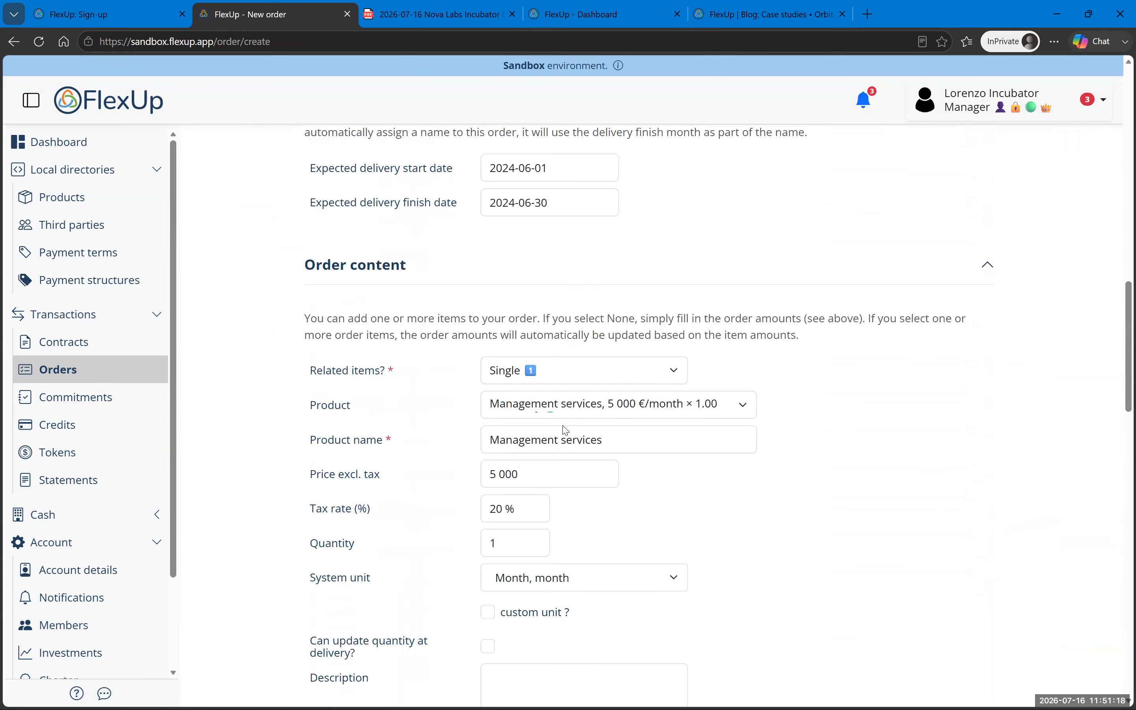
pyautogui.scroll(2, 415, 305)
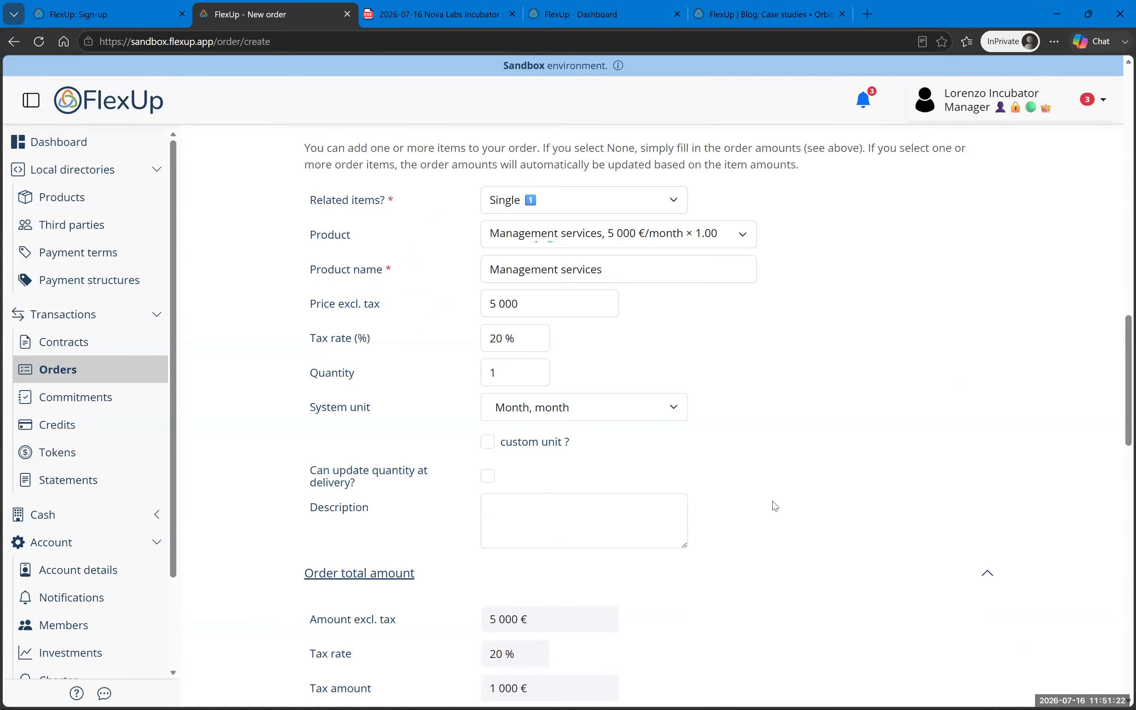
pyautogui.scroll(-8, 936, 469)
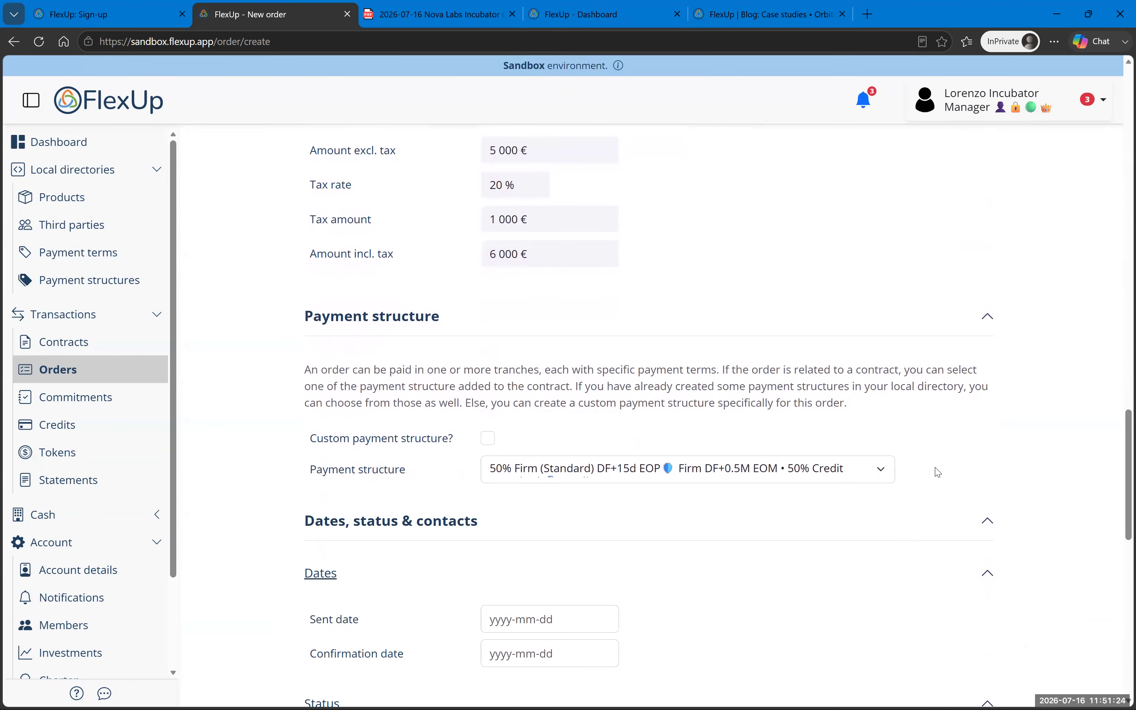
pyautogui.scroll(-5, 710, 520)
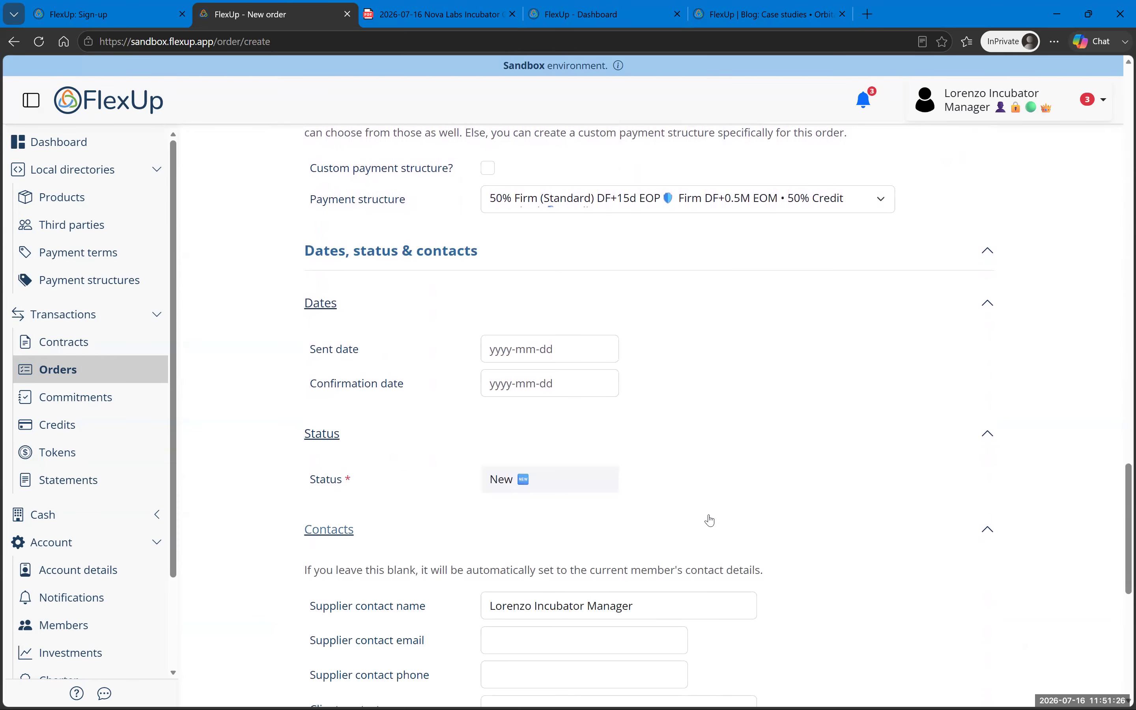
pyautogui.scroll(-9, 709, 512)
# Step: Save the new 6 000 € Professional Services order
pyautogui.click(374, 617)
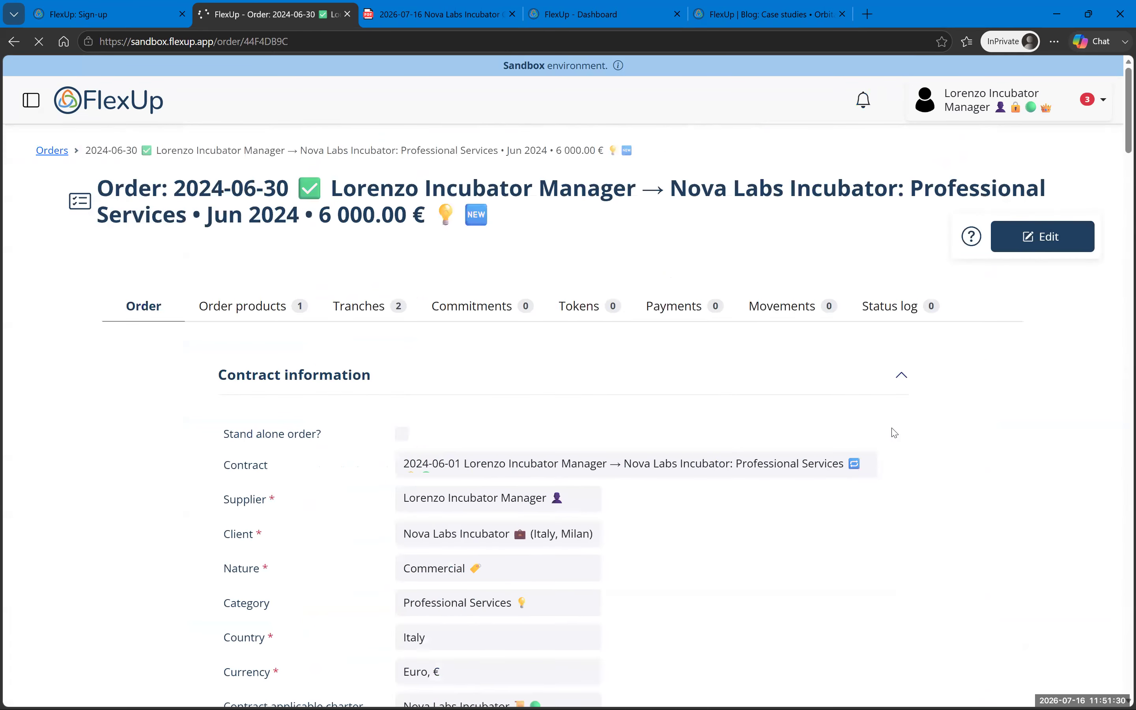
pyautogui.scroll(-15, 894, 432)
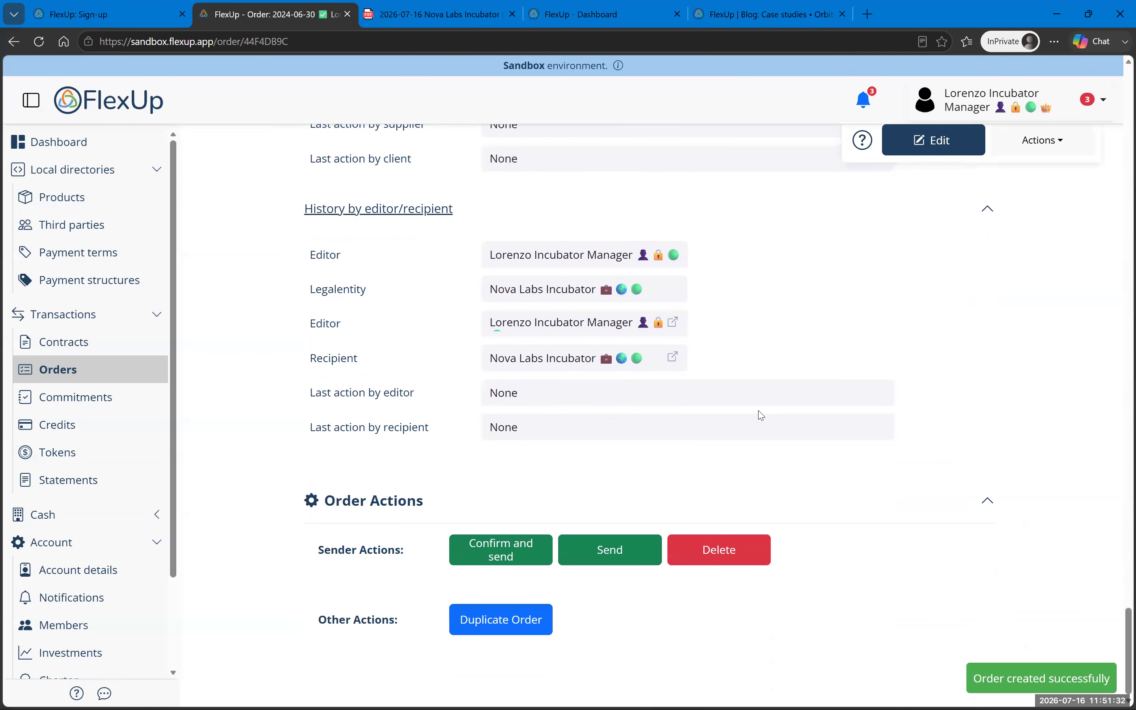
pyautogui.scroll(20, 761, 415)
pyautogui.scroll(10, 761, 415)
# Step: Check the order's two payment tranches, then return to the order details
pyautogui.click(516, 331)
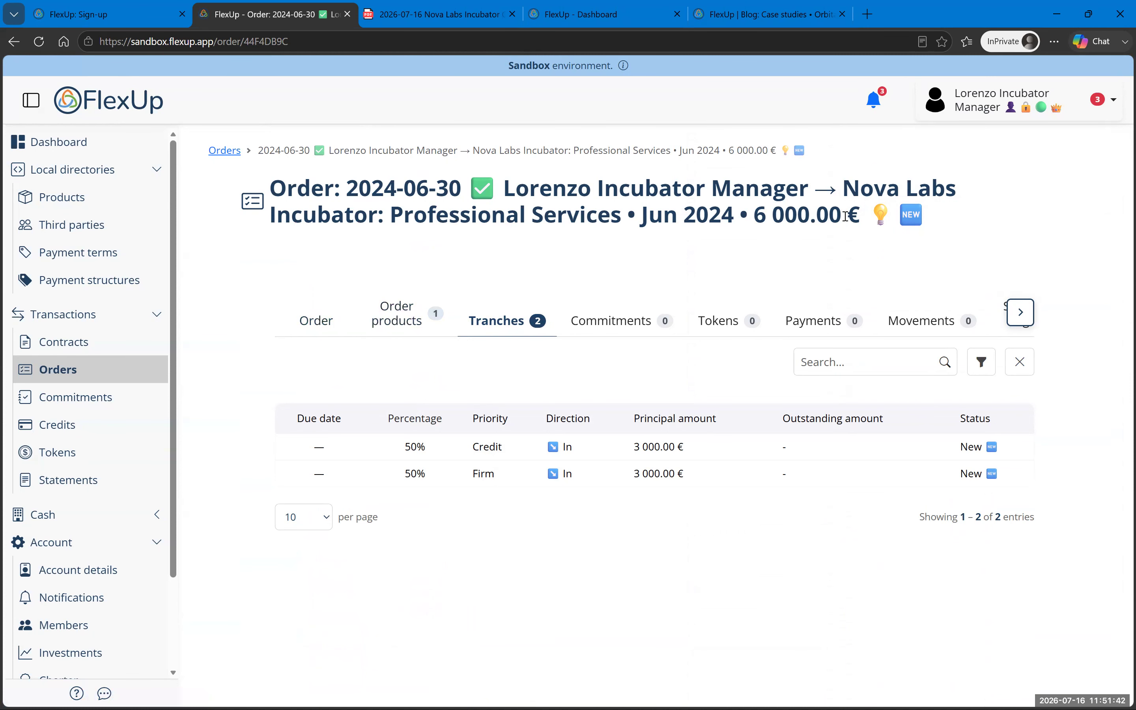
pyautogui.click(315, 329)
pyautogui.scroll(-10, 499, 437)
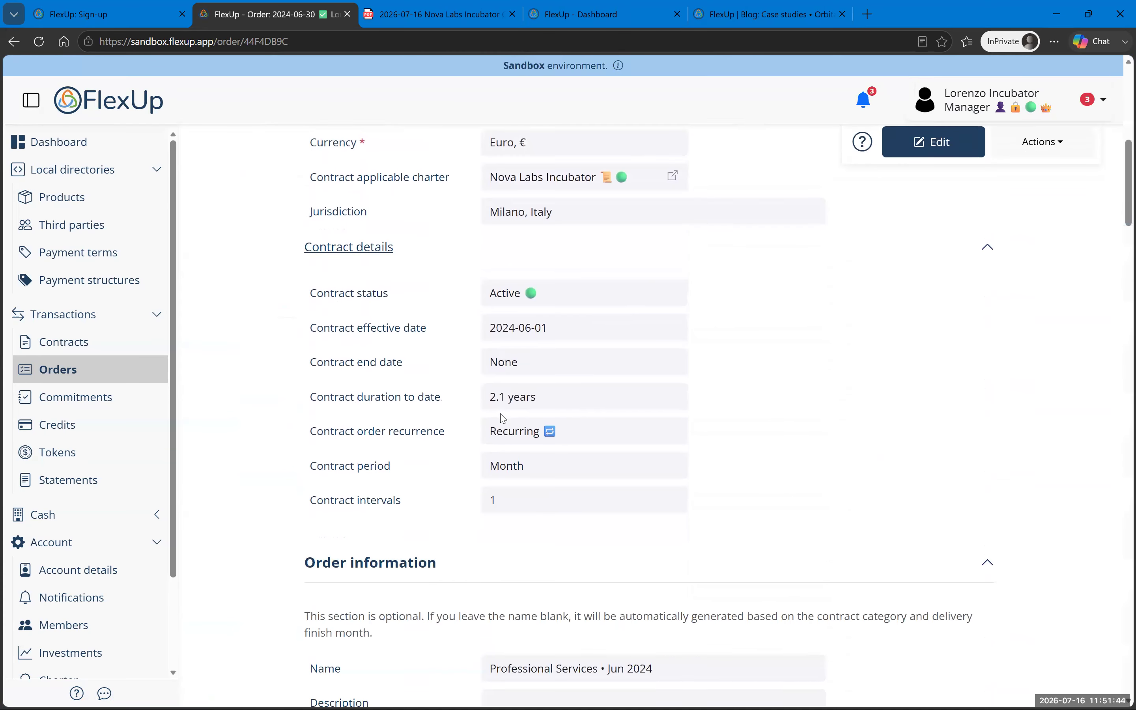
pyautogui.scroll(-10, 503, 419)
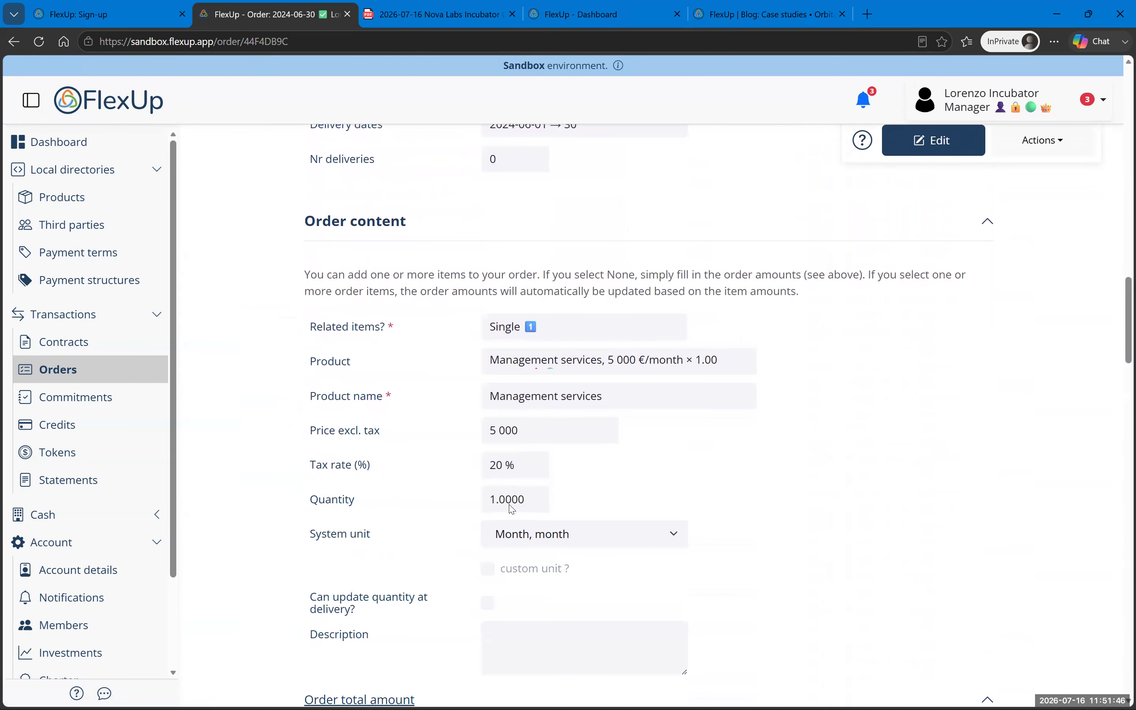
pyautogui.scroll(-8, 512, 510)
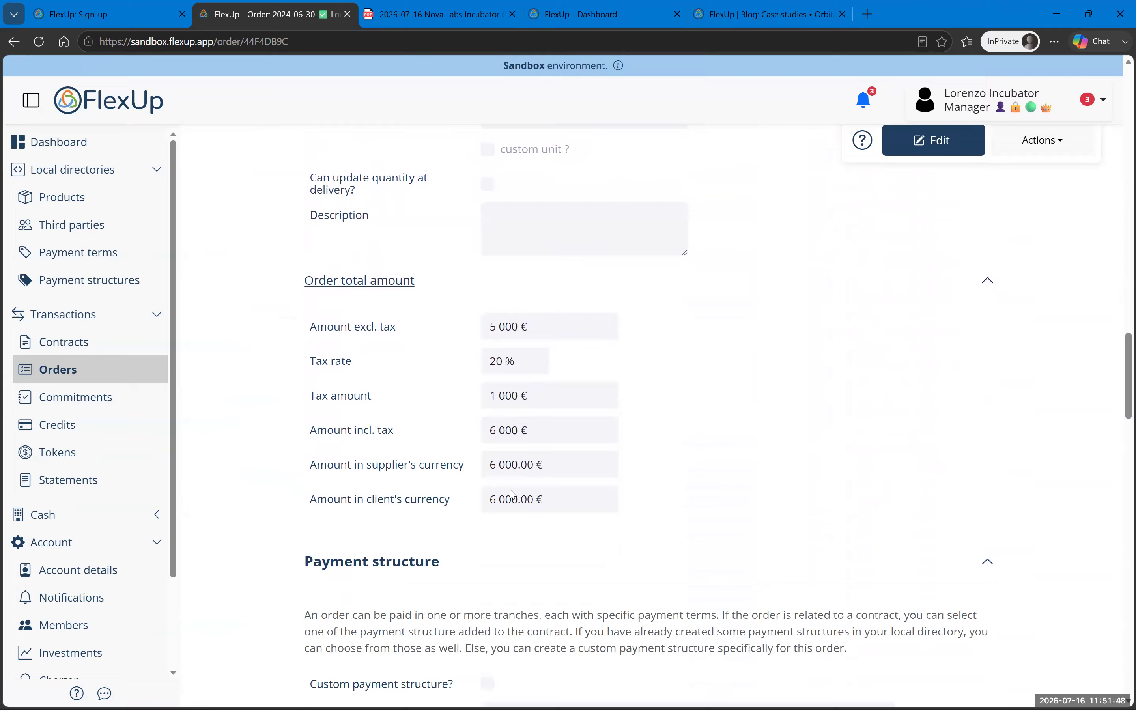
pyautogui.scroll(20, 748, 370)
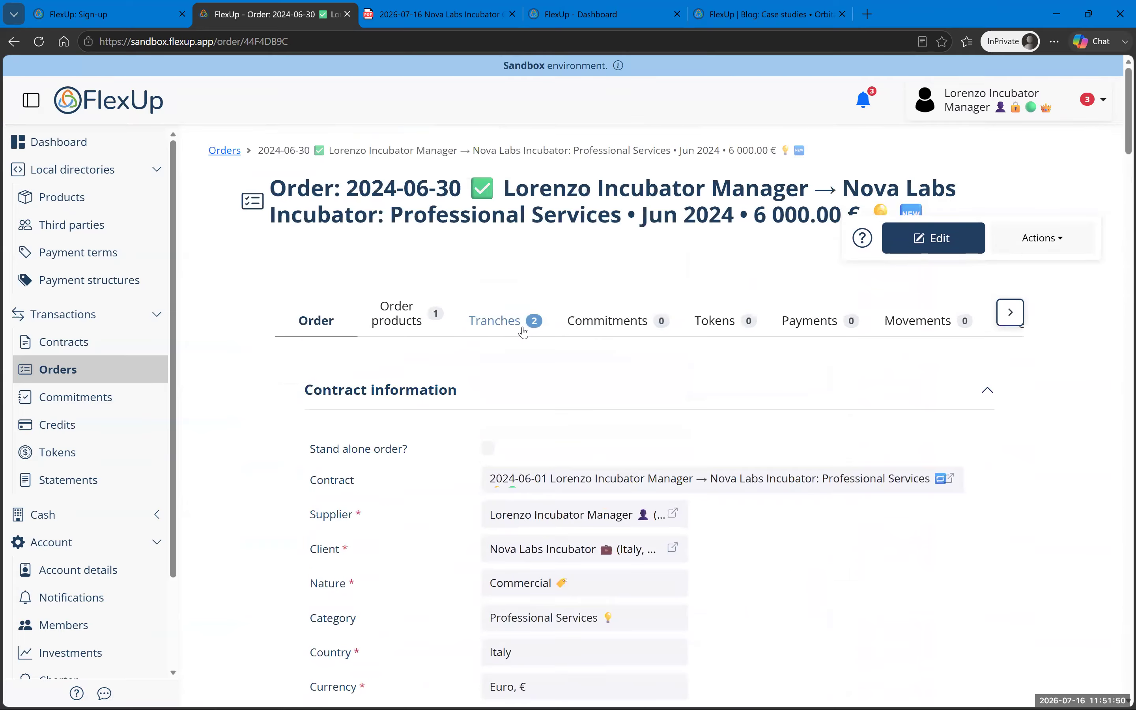
# Step: Check the single Management services order product and bring up the order's actions list
pyautogui.click(417, 329)
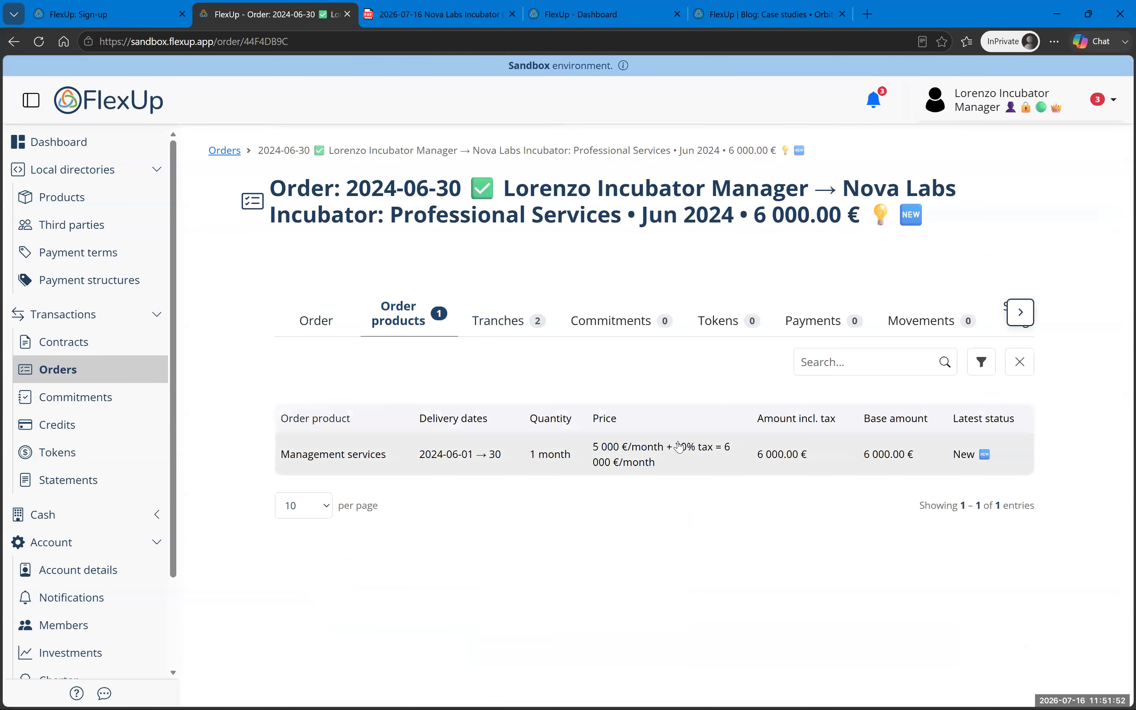
pyautogui.click(316, 321)
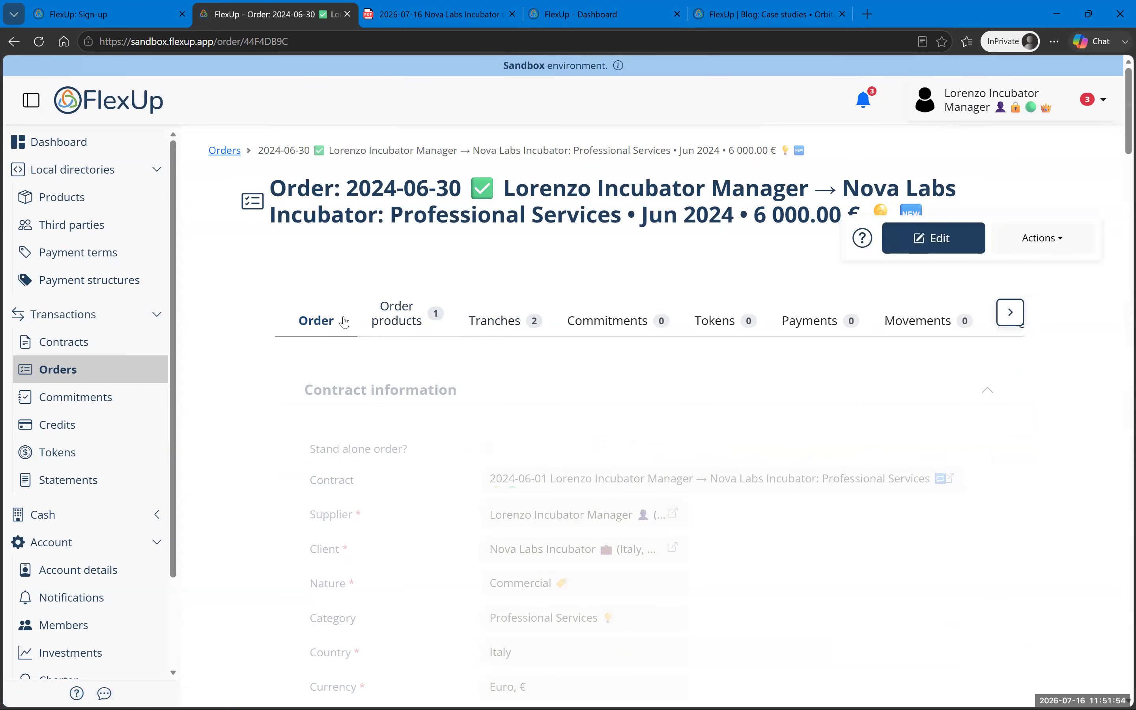
pyautogui.click(1041, 238)
# Step: Confirm and send the order, then switch to the Nova Labs Incubator client account
pyautogui.click(1033, 313)
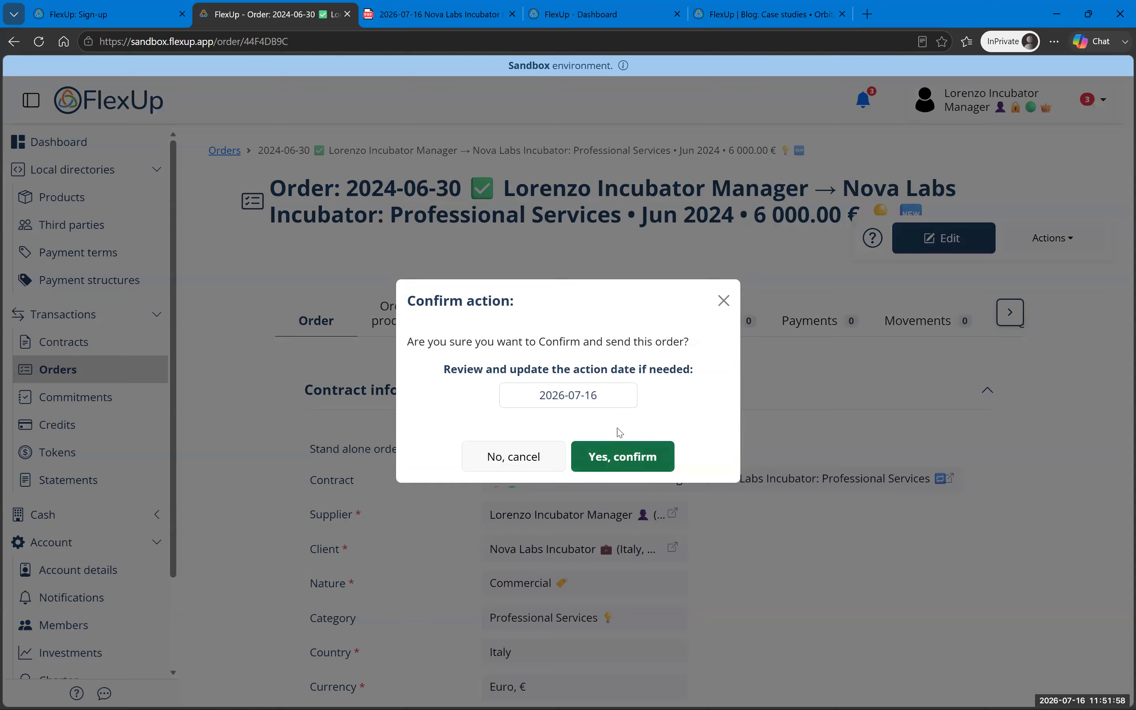
pyautogui.click(628, 455)
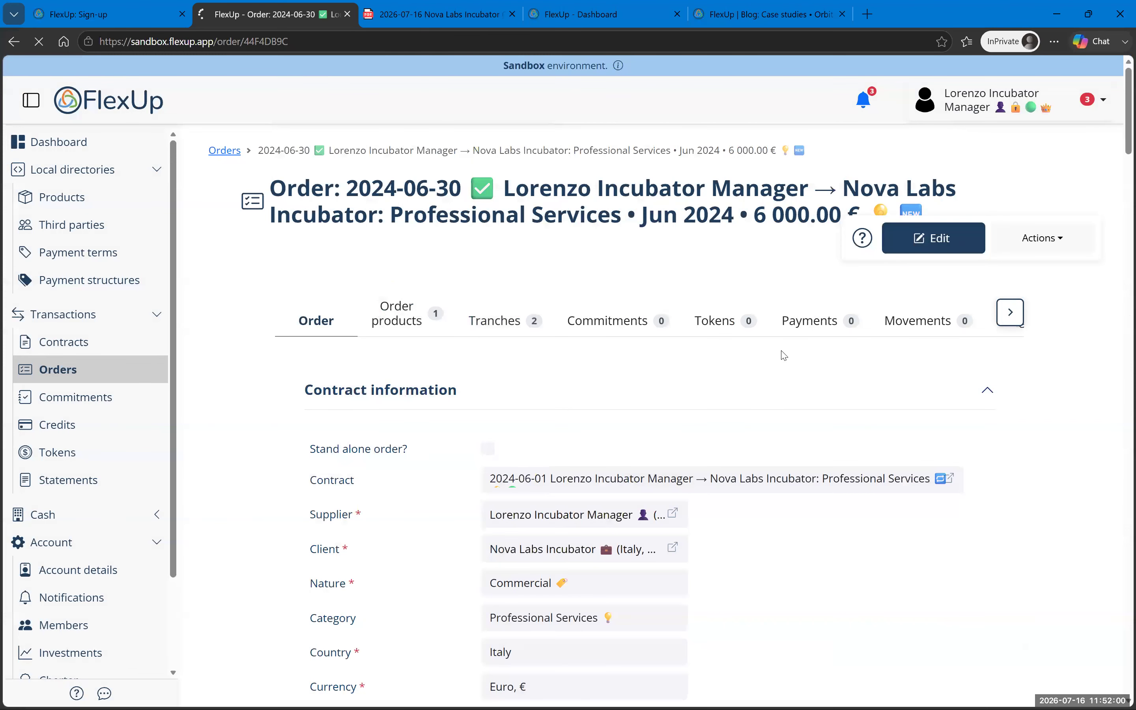
pyautogui.scroll(-5, 681, 410)
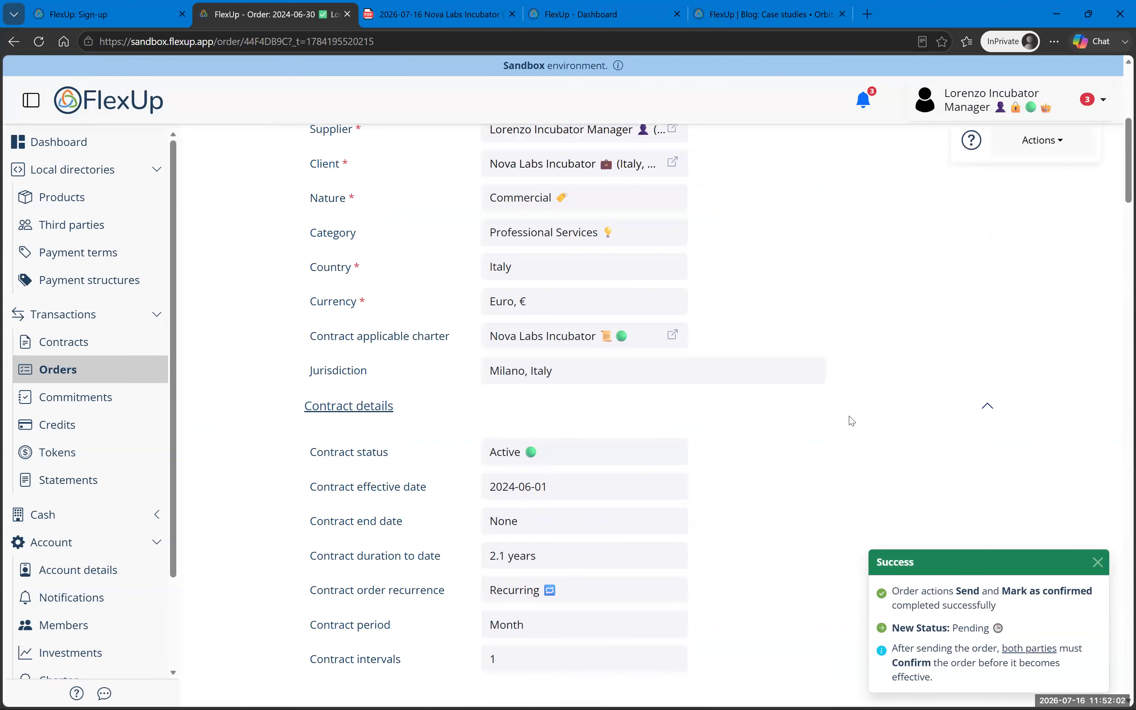
pyautogui.scroll(5, 852, 421)
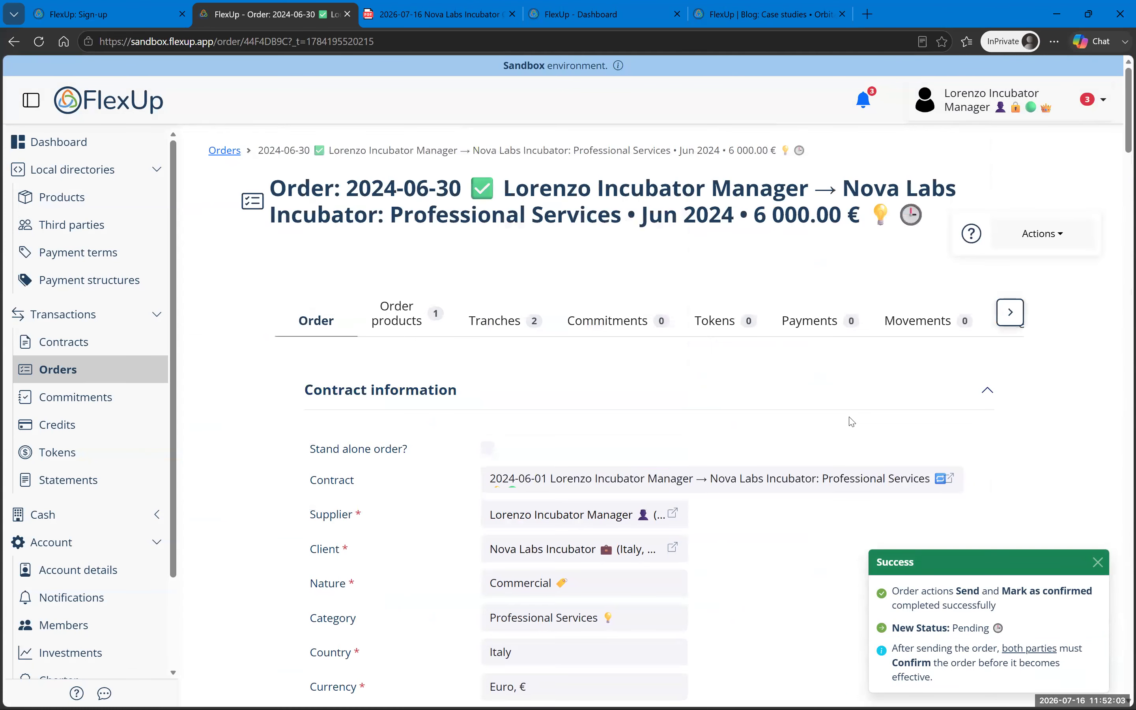
pyautogui.click(988, 111)
pyautogui.click(963, 257)
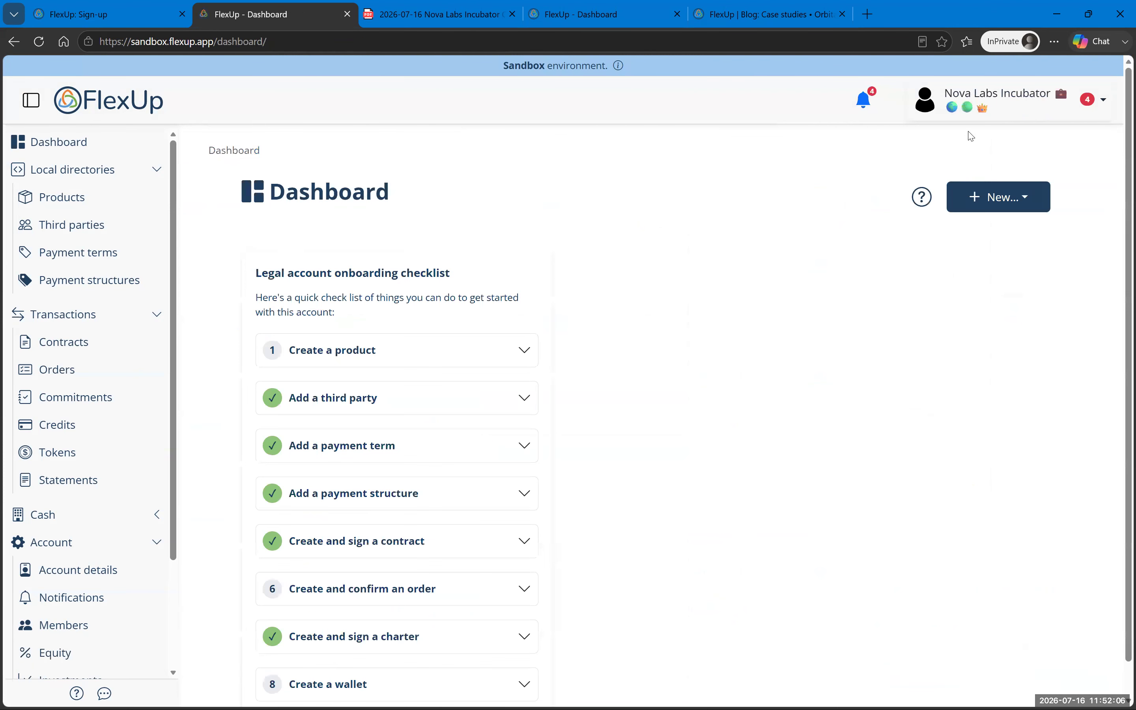
# Step: From the client's Orders list, check notifications and open the received Jun 2024 order
pyautogui.click(70, 345)
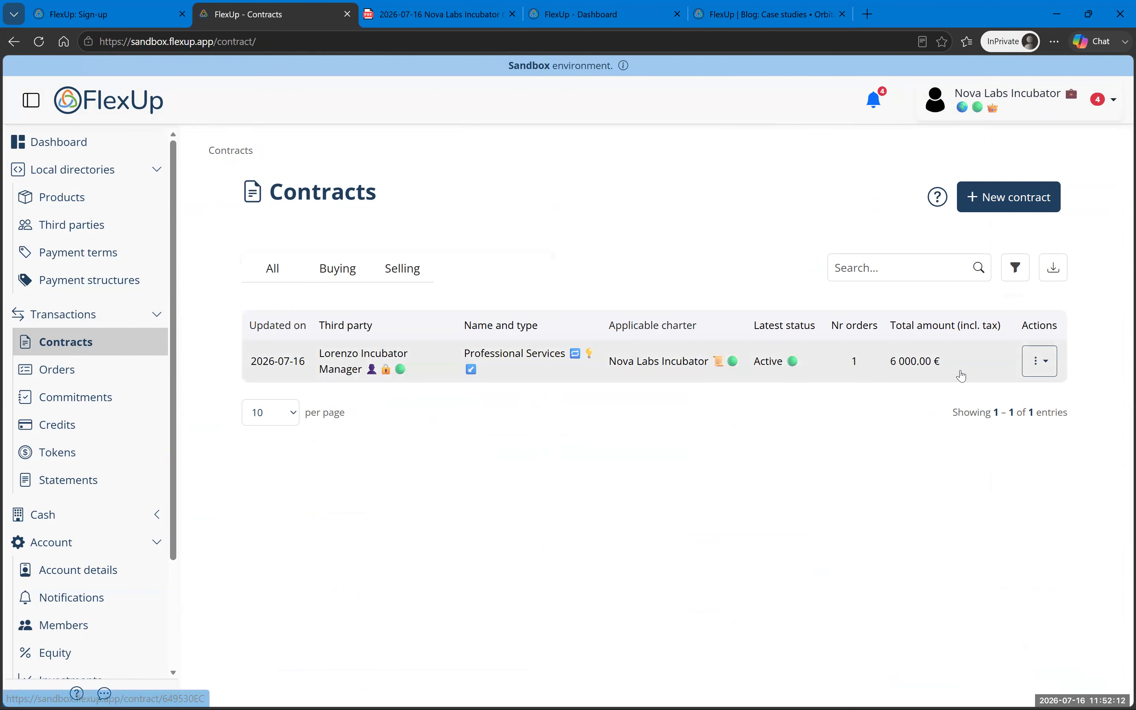
pyautogui.click(85, 373)
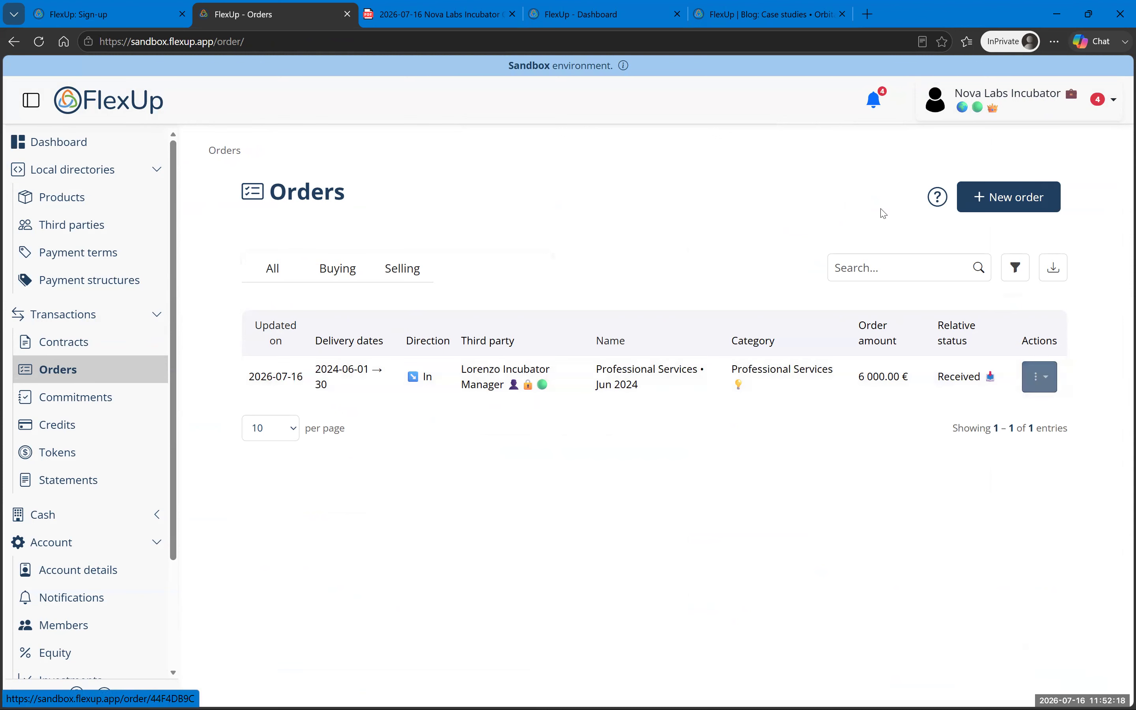
pyautogui.click(874, 104)
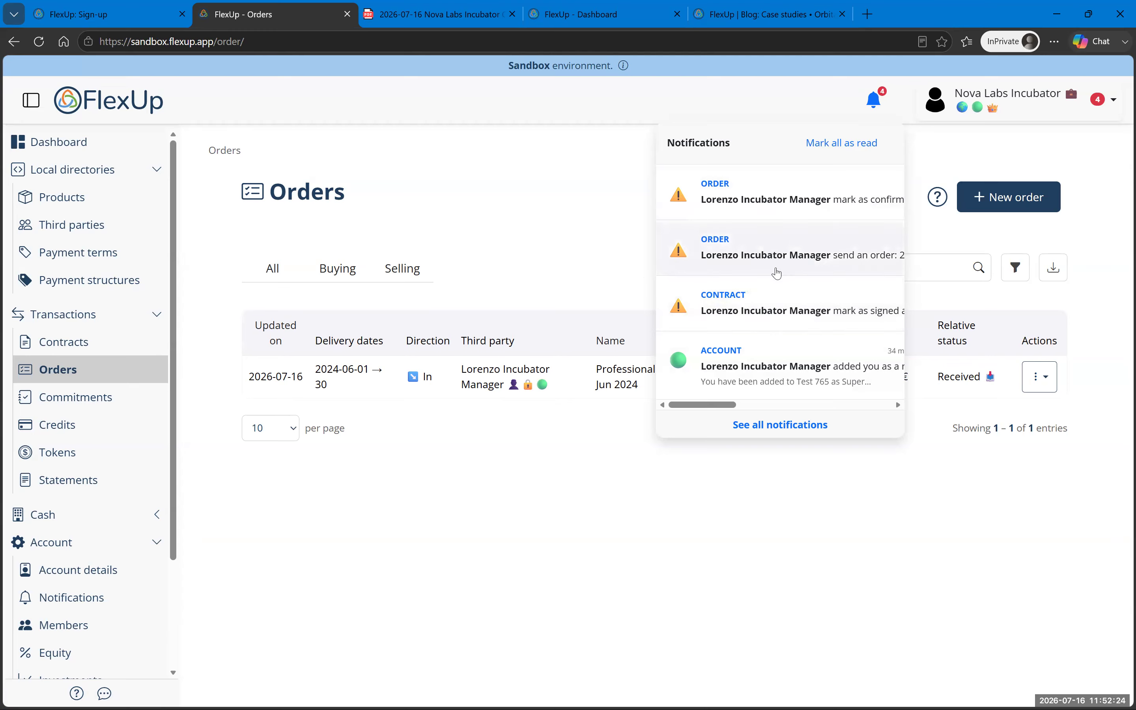
pyautogui.click(553, 253)
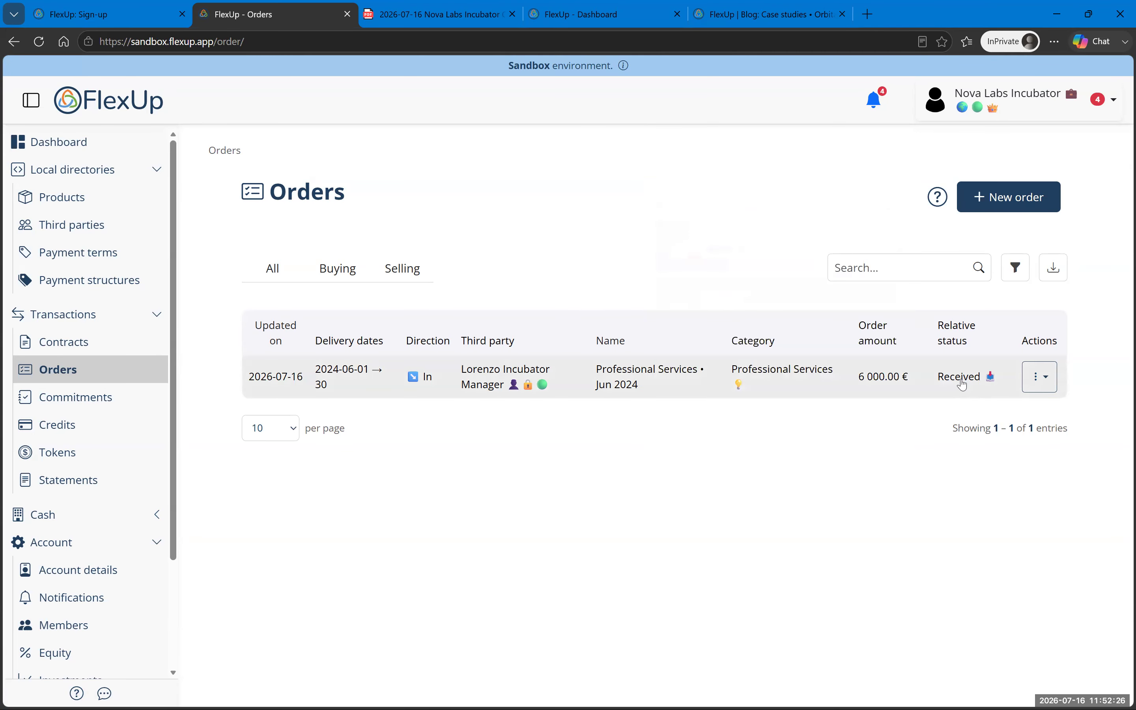
pyautogui.click(687, 388)
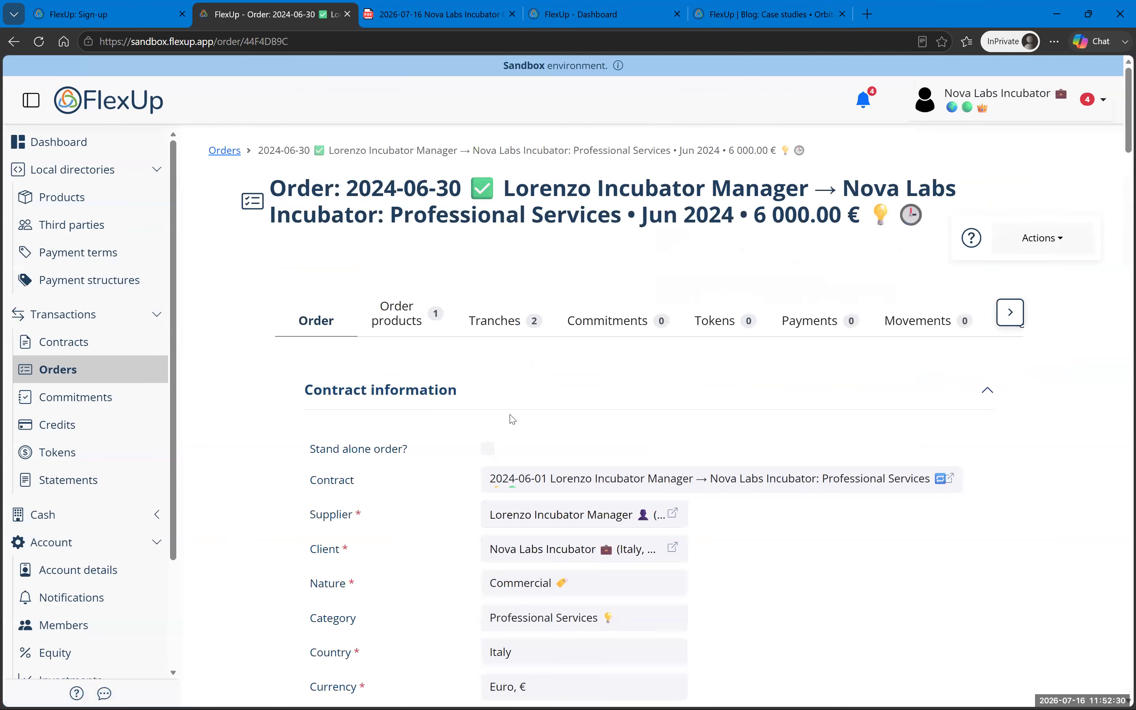
# Step: Mark the Jun 2024 Professional Services order as confirmed from Order Actions
pyautogui.scroll(-5, 510, 416)
pyautogui.scroll(-10, 512, 418)
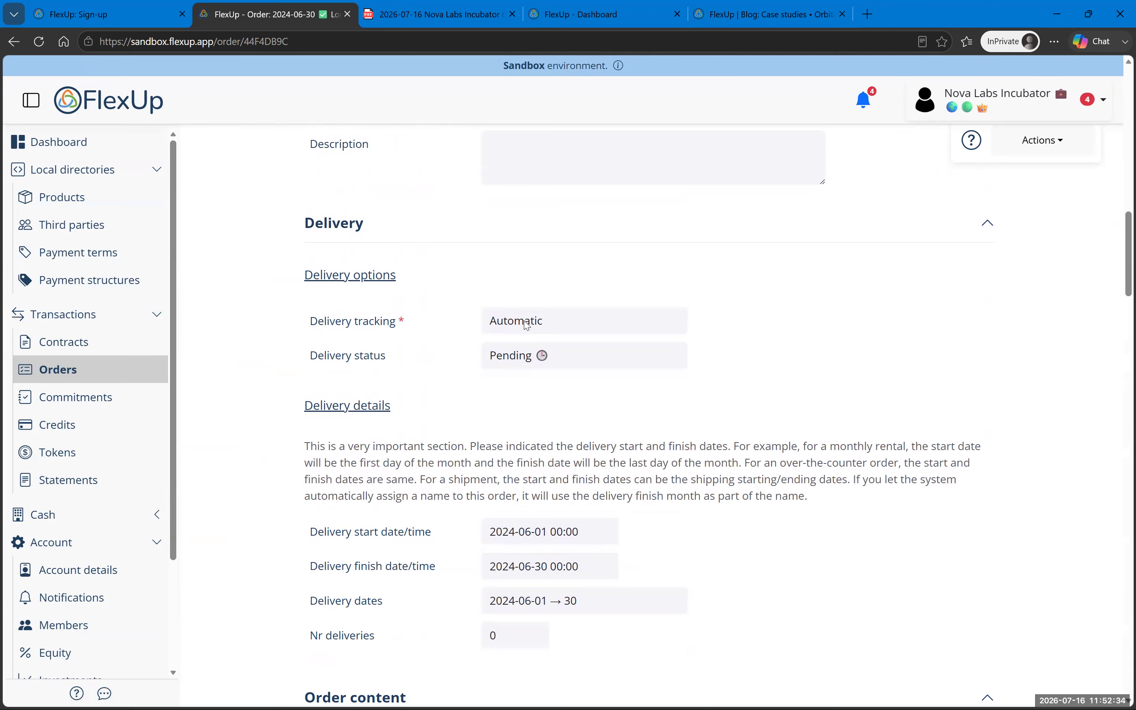
pyautogui.moveTo(527, 324)
pyautogui.scroll(-15, 664, 426)
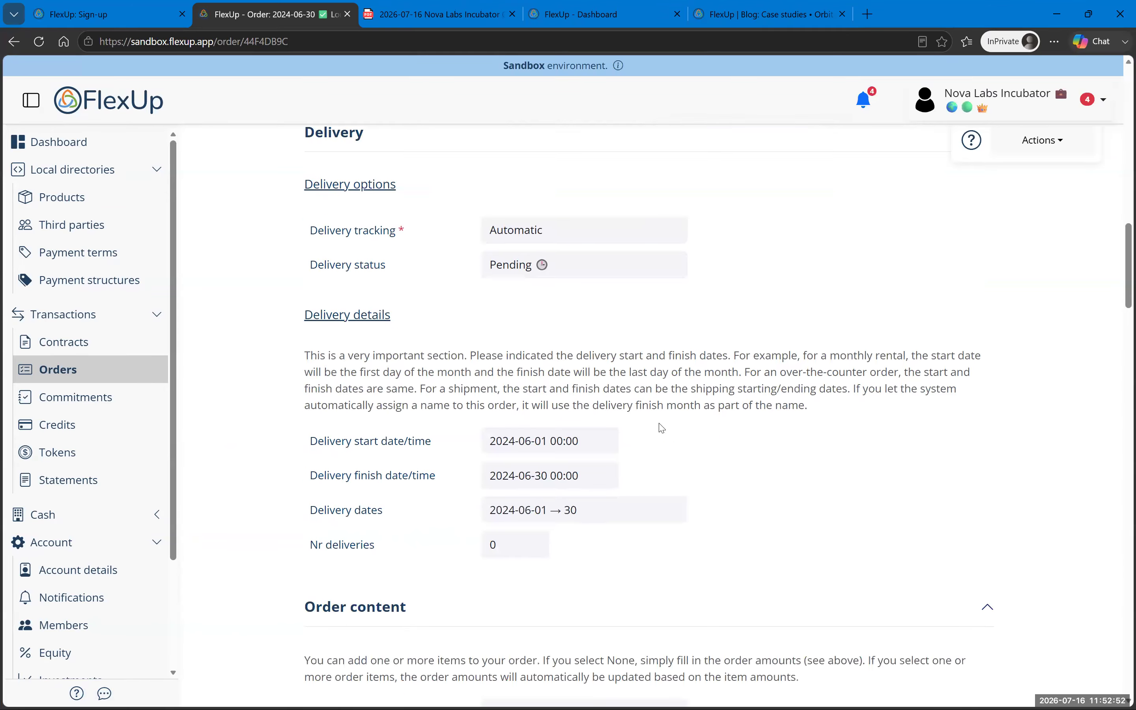
pyautogui.scroll(-20, 634, 405)
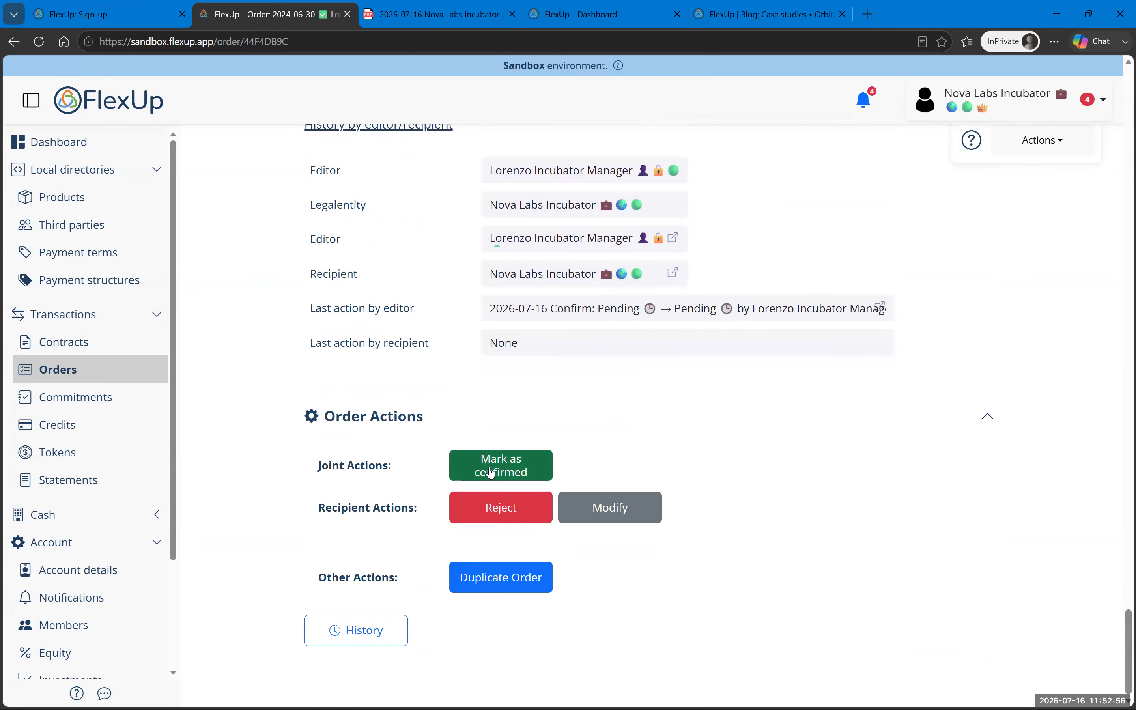
pyautogui.click(491, 473)
pyautogui.click(607, 500)
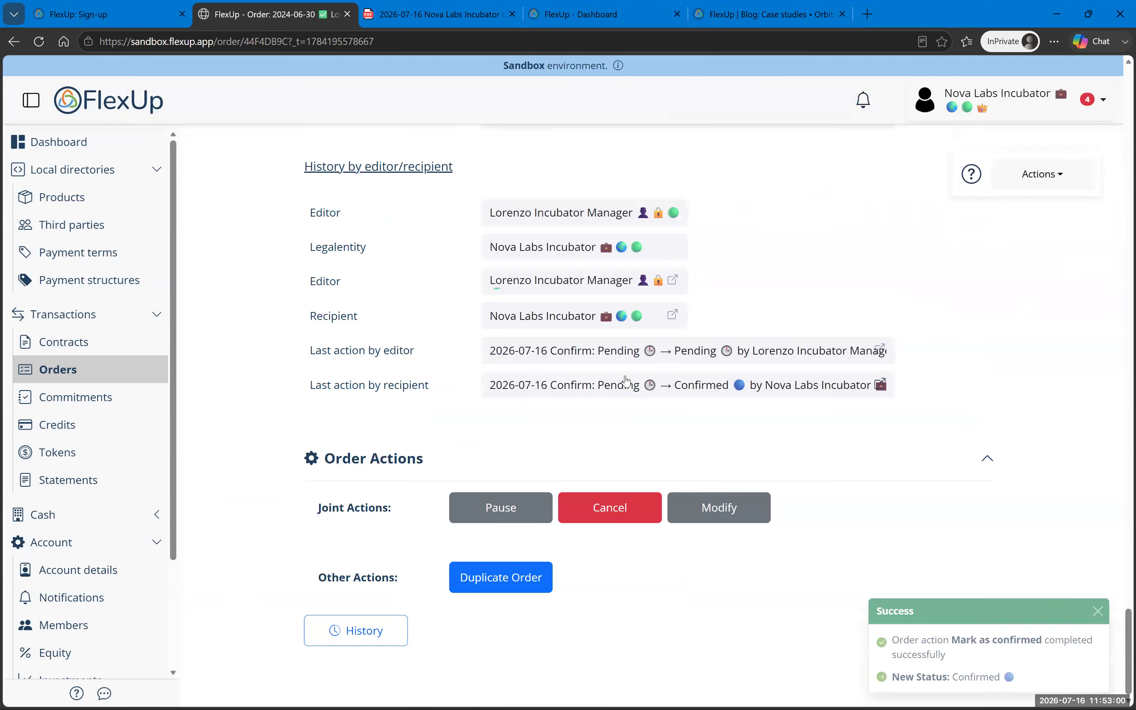
pyautogui.scroll(20, 627, 381)
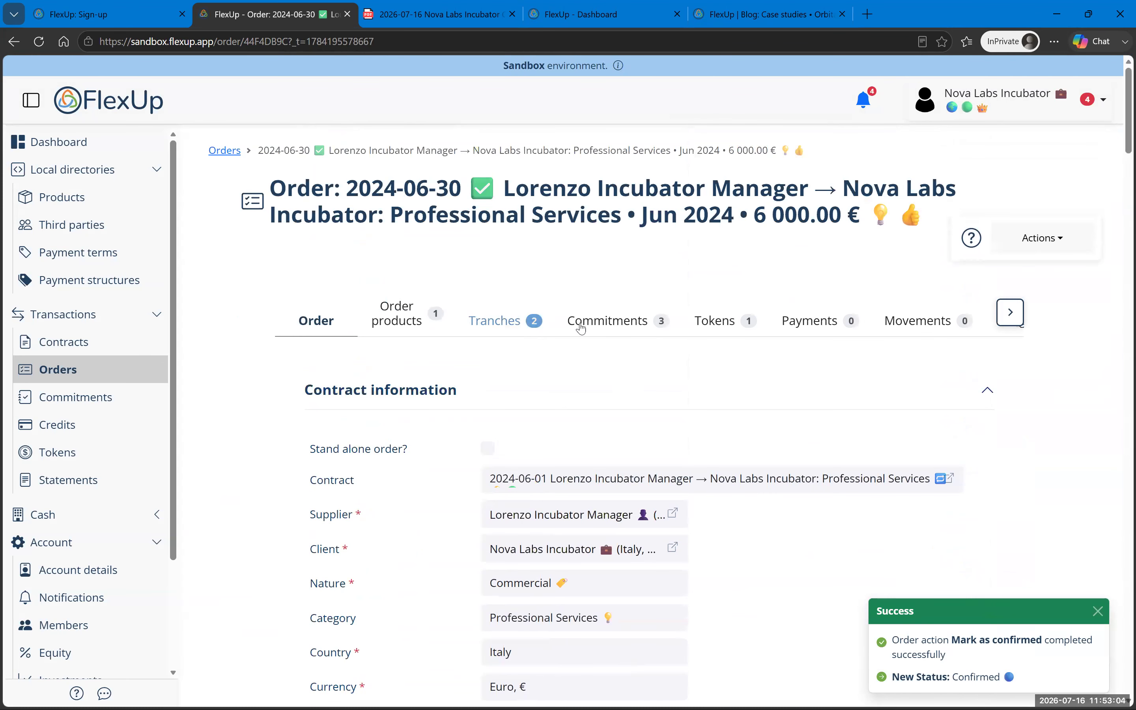
# Step: Review the three commitments and payment terms, then the order's single 24-token token
pyautogui.click(608, 324)
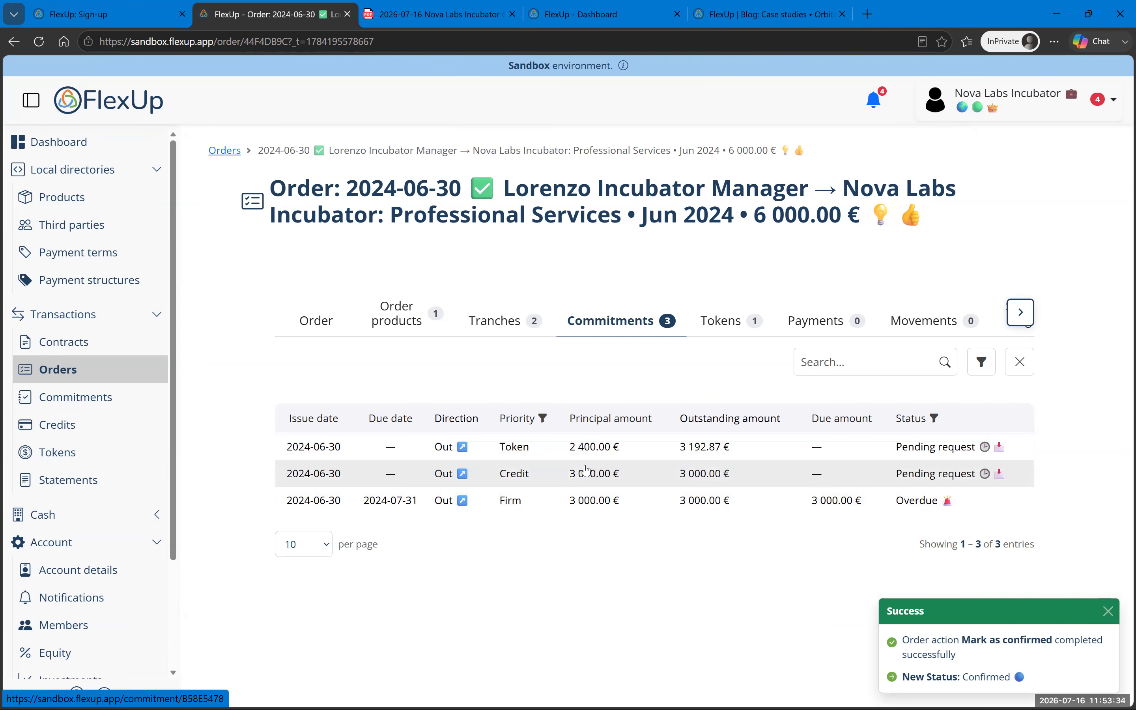
pyautogui.click(75, 252)
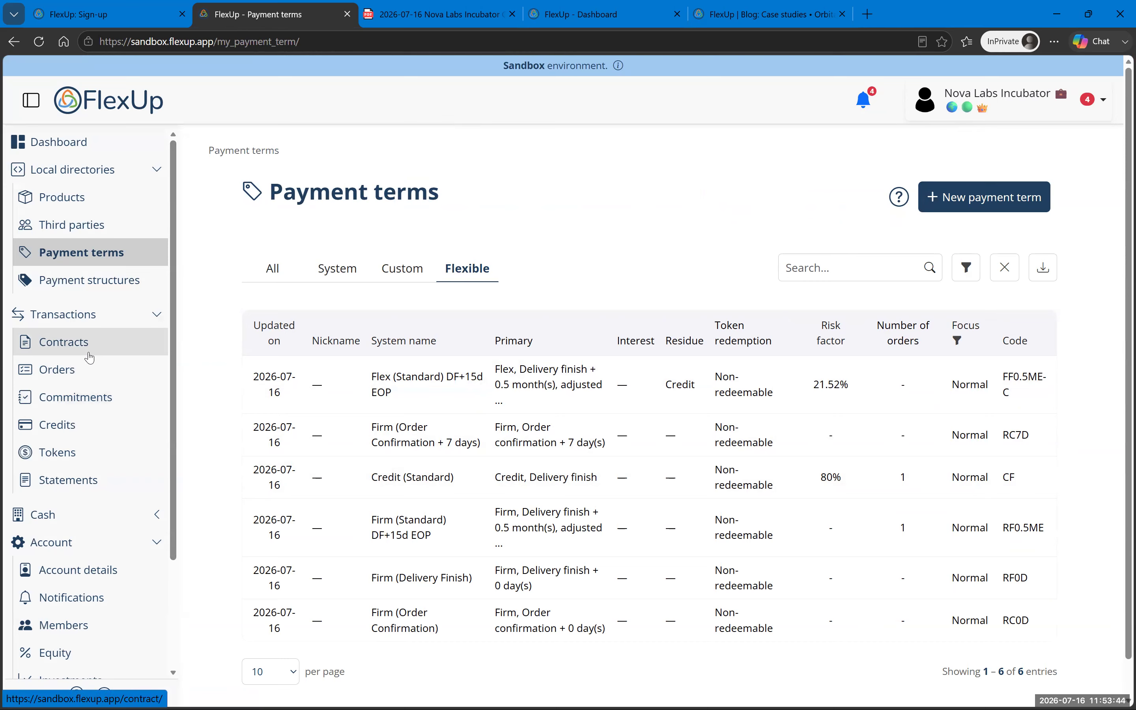
pyautogui.click(96, 370)
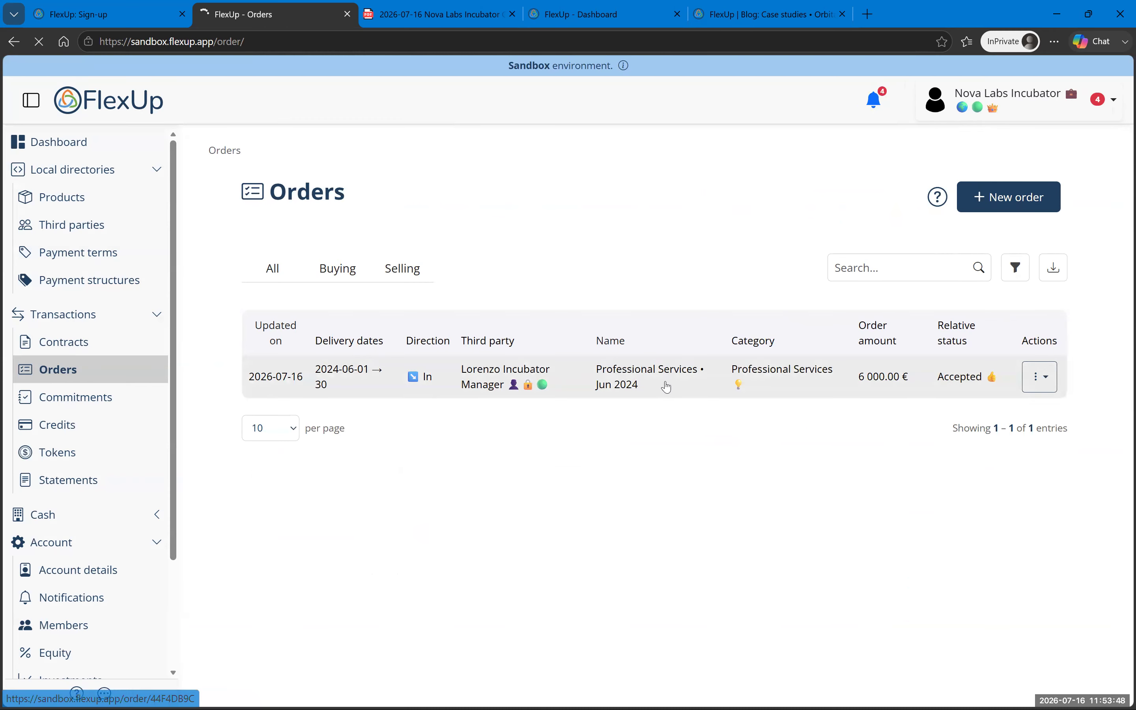
pyautogui.click(666, 387)
pyautogui.click(717, 324)
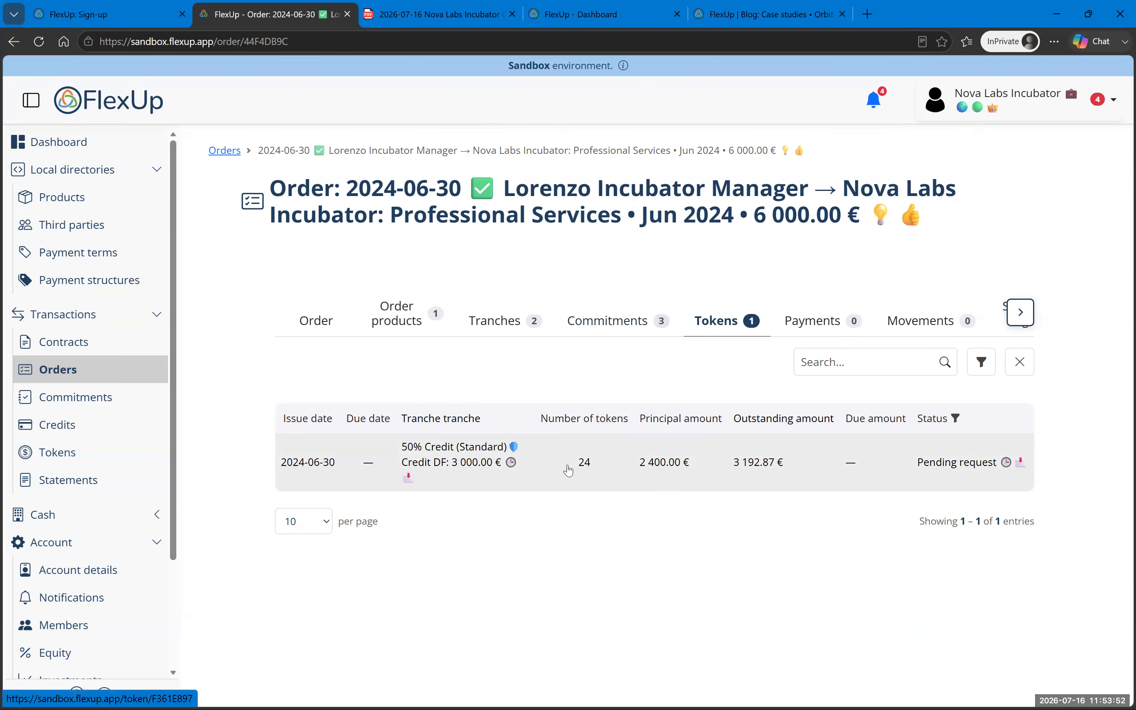
# Step: Open the pending token's detail page and read through its information
pyautogui.click(606, 473)
pyautogui.scroll(-10, 493, 364)
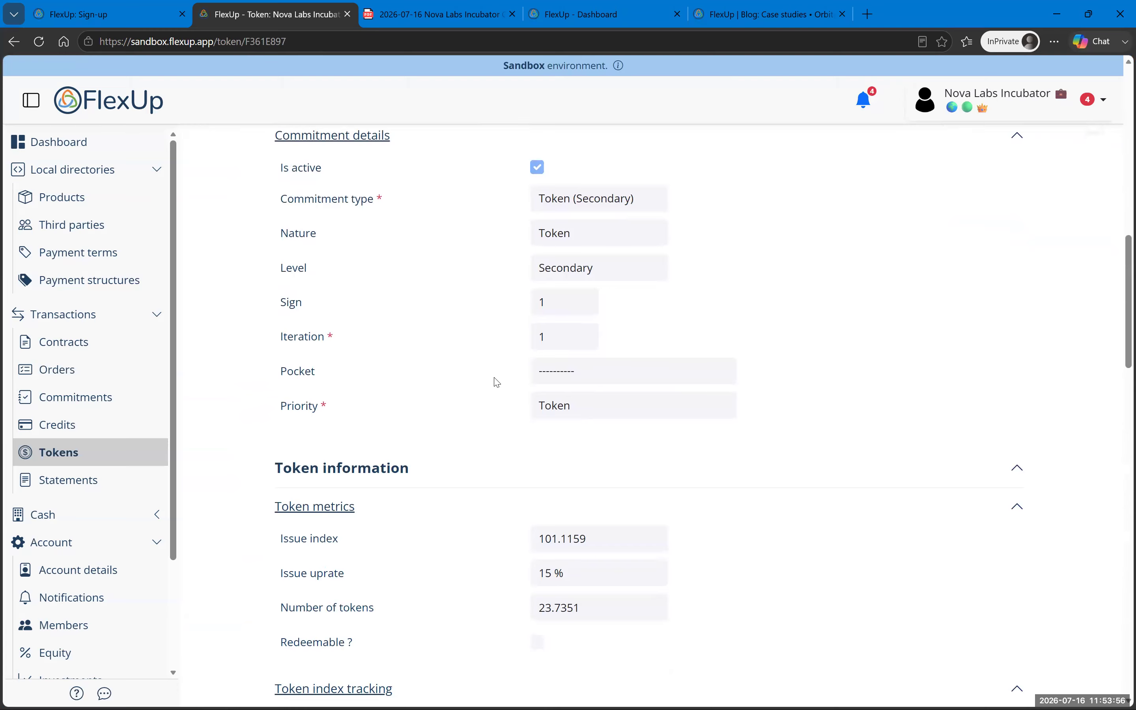
pyautogui.scroll(7, 499, 375)
pyautogui.scroll(-12, 559, 375)
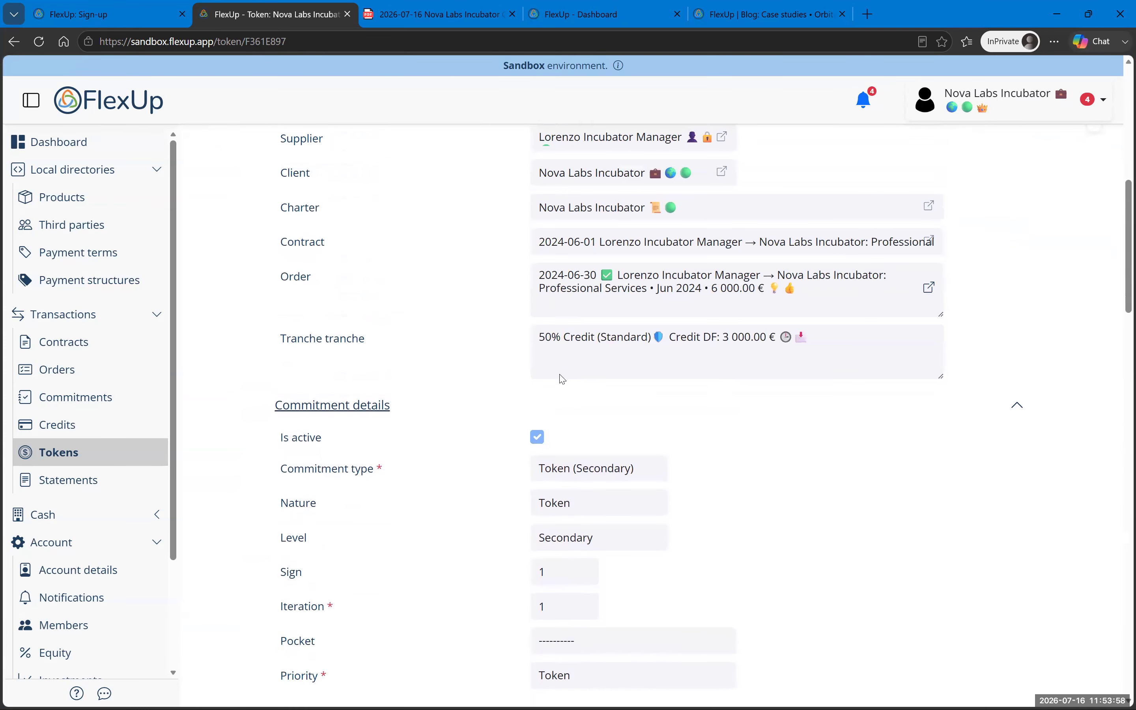
pyautogui.scroll(-5, 553, 412)
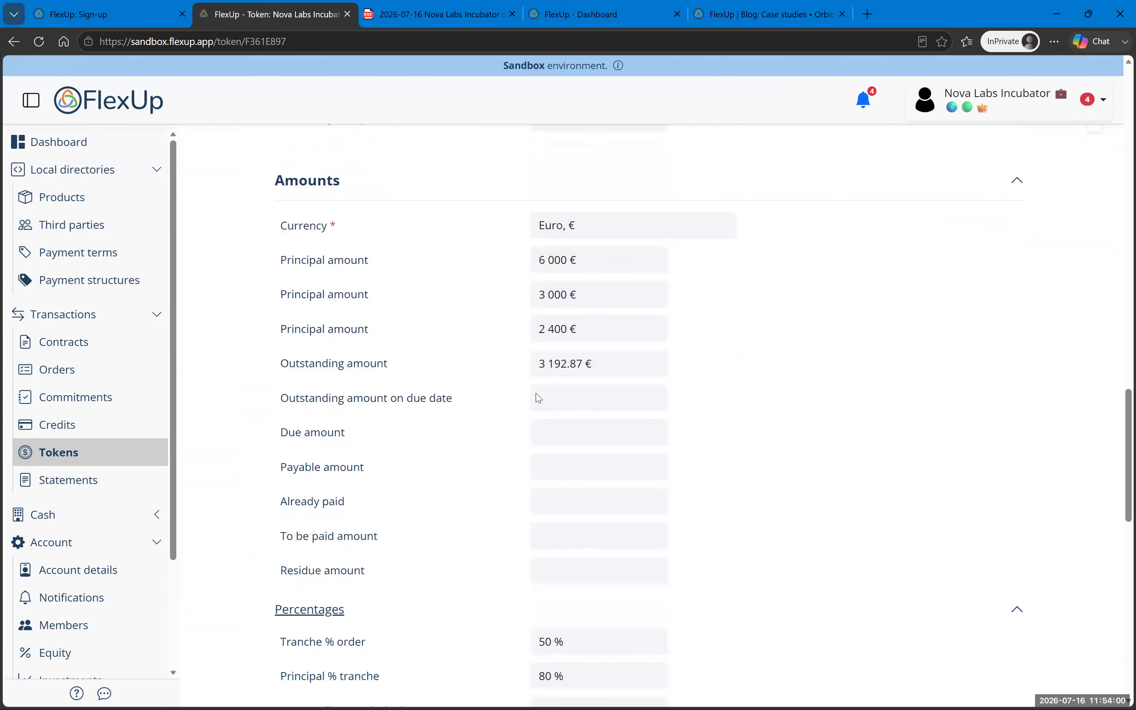
pyautogui.scroll(20, 507, 383)
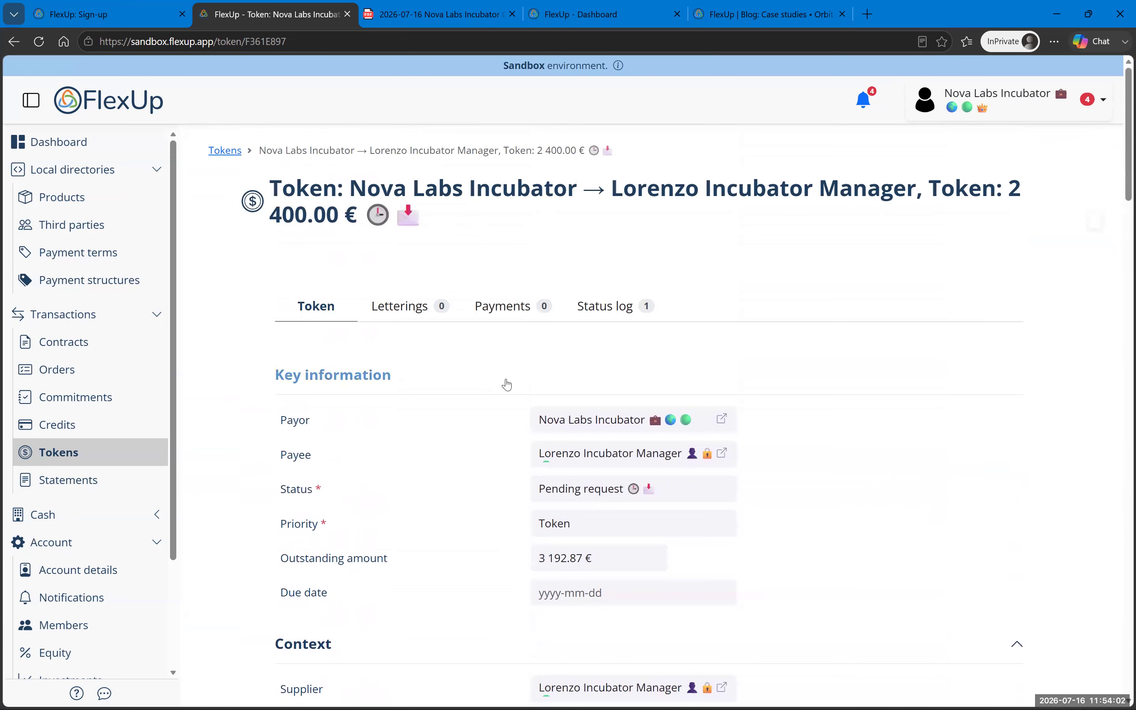
pyautogui.scroll(-7, 506, 384)
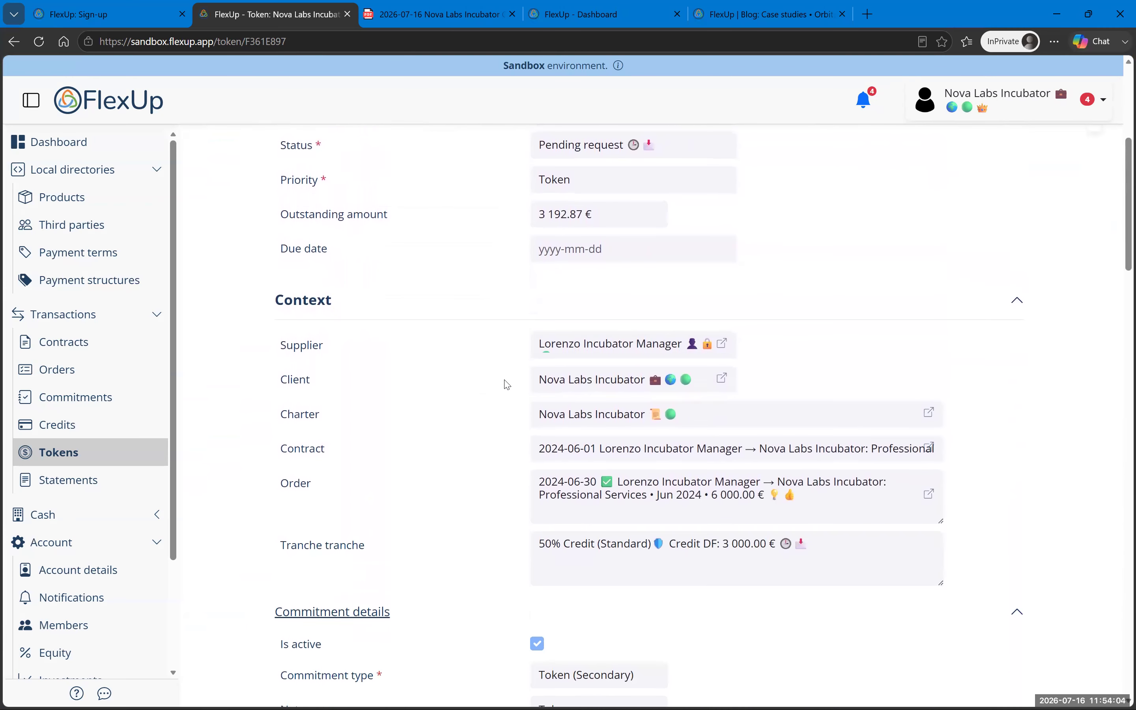
pyautogui.scroll(-7, 506, 384)
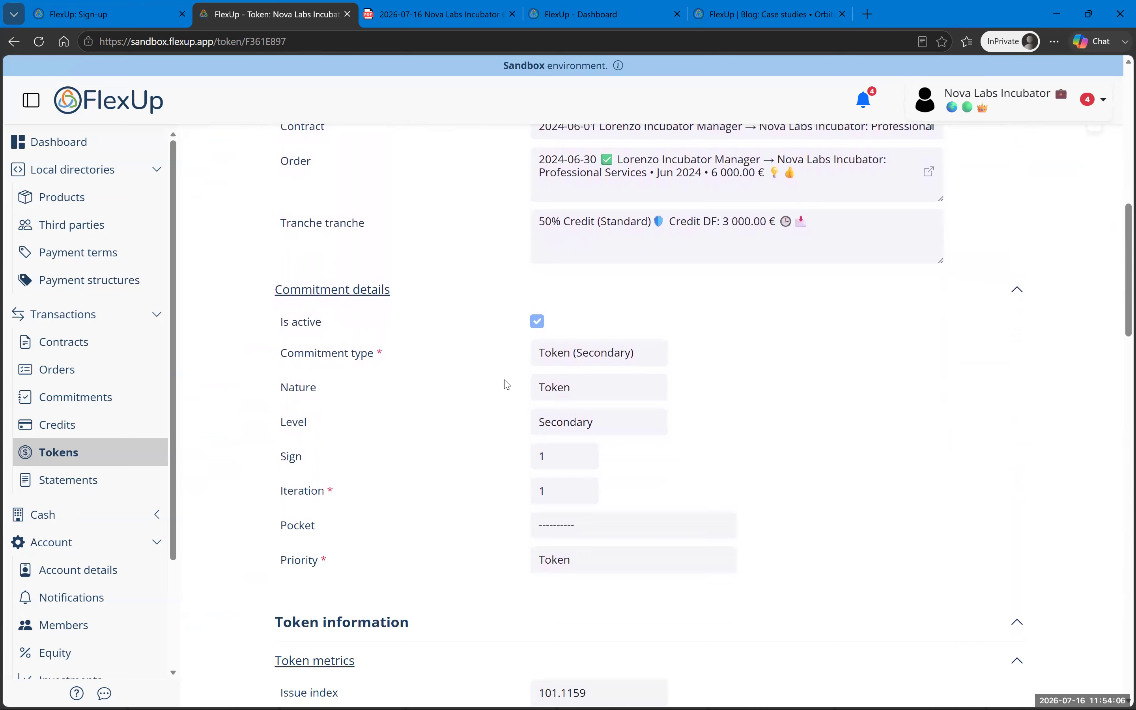
pyautogui.scroll(3, 552, 373)
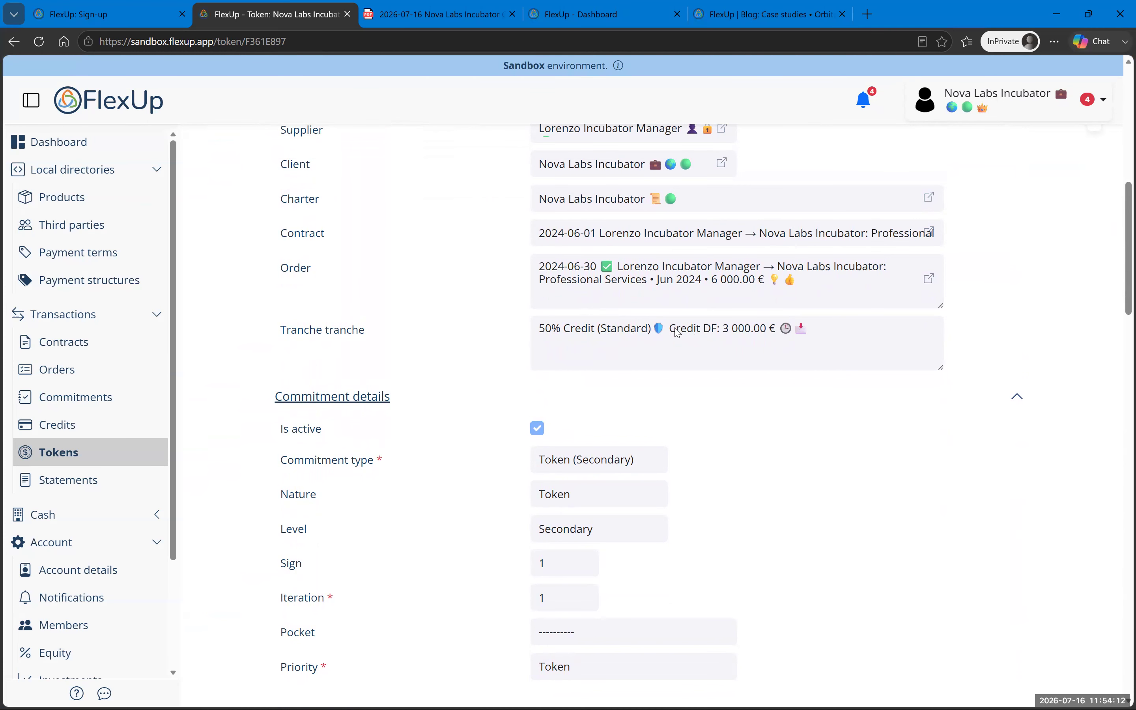
pyautogui.scroll(7, 672, 338)
pyautogui.scroll(-20, 658, 347)
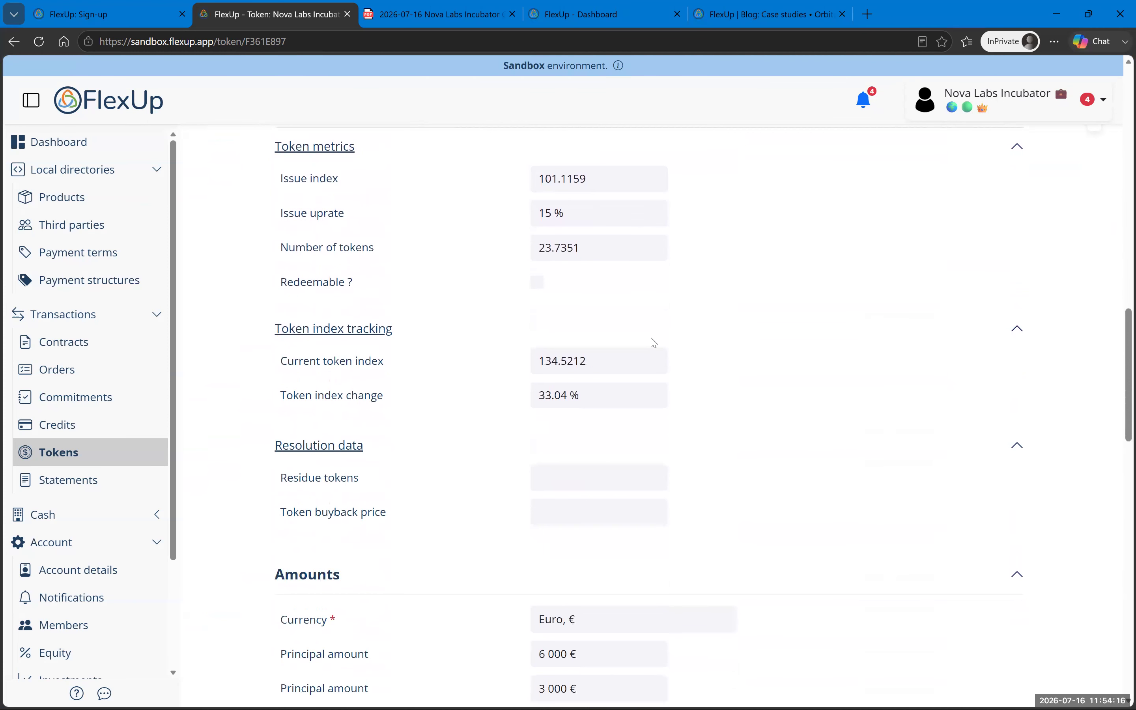
pyautogui.scroll(-20, 654, 343)
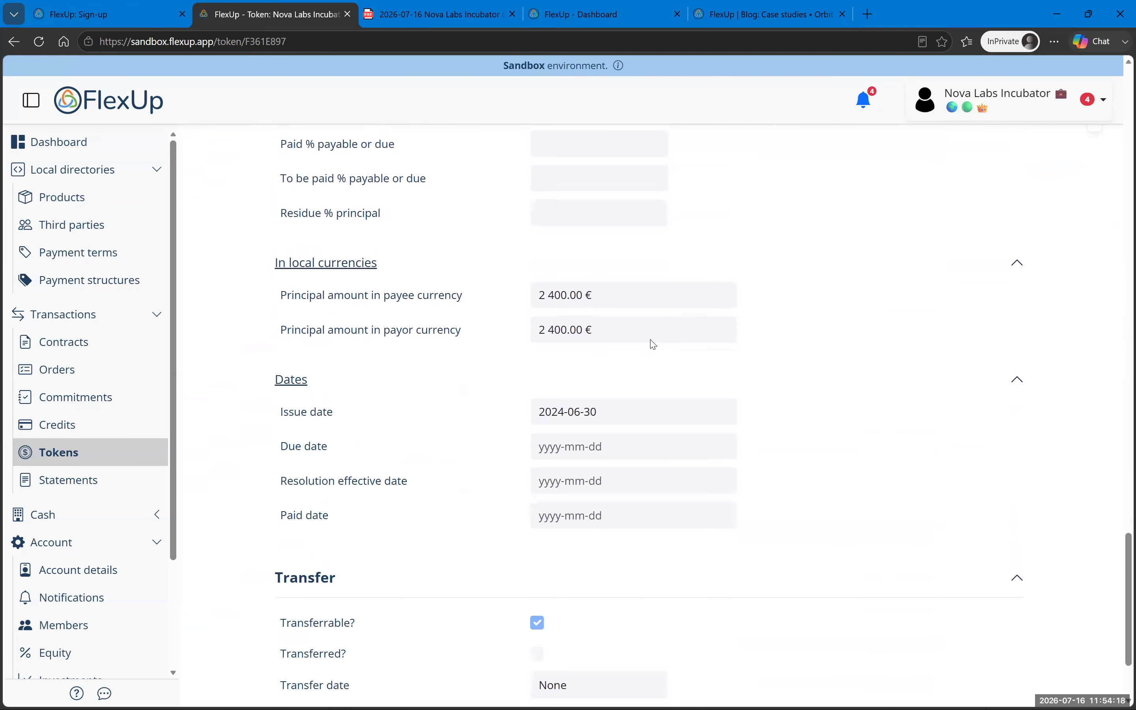
# Step: Highlight DF in the tranche's payment term and open the Credit (Standard) payment term
pyautogui.moveTo(544, 418)
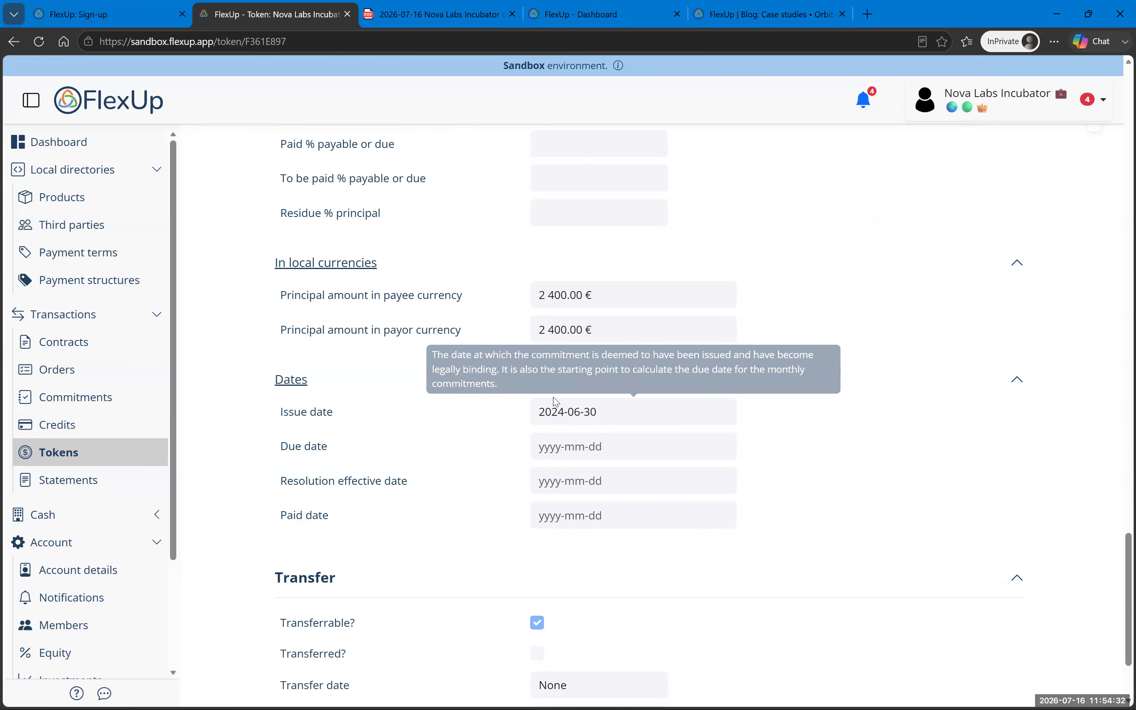
pyautogui.scroll(10, 563, 375)
pyautogui.scroll(15, 556, 357)
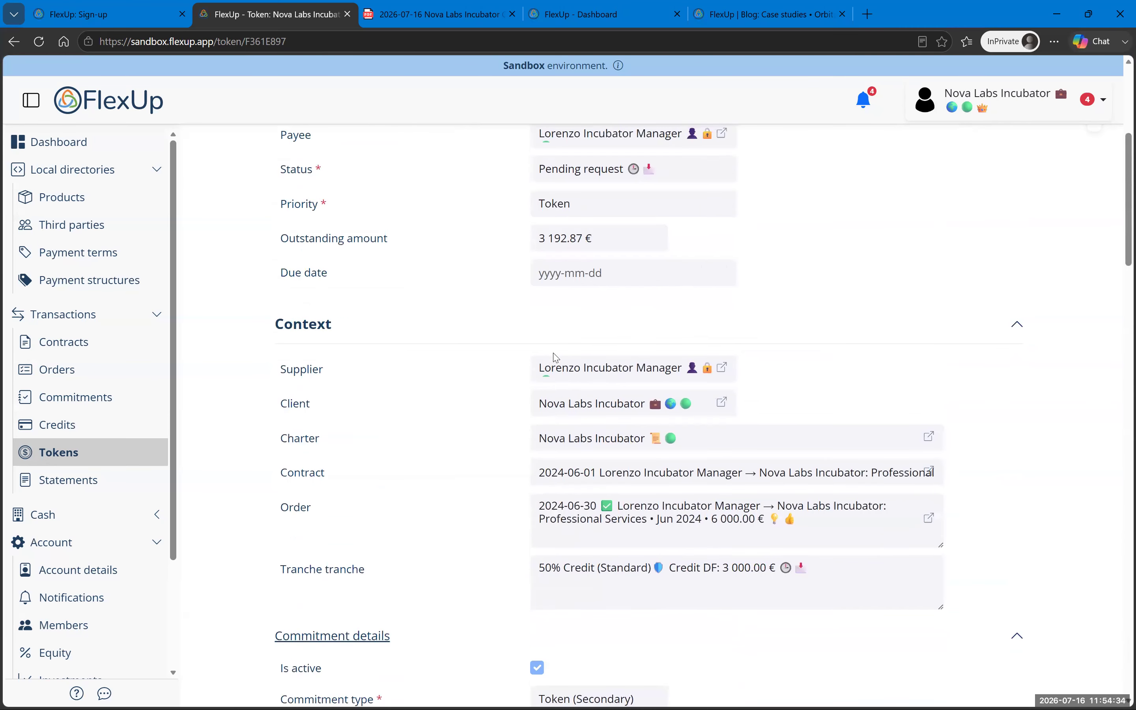
pyautogui.scroll(-6, 507, 403)
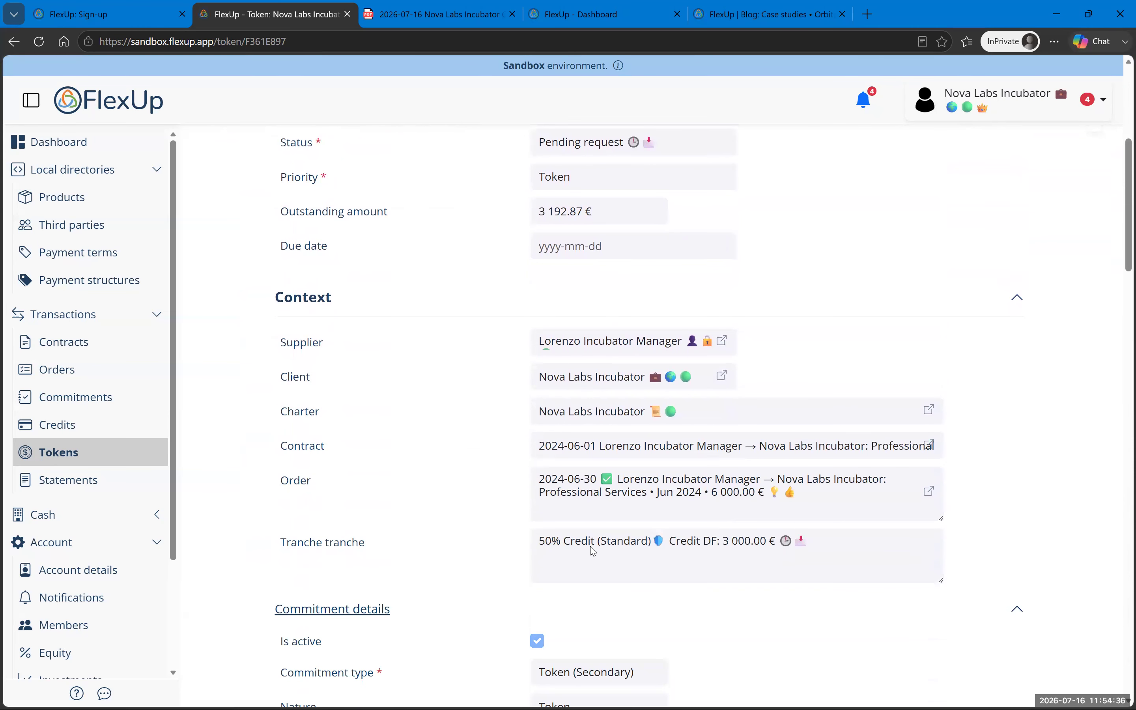
pyautogui.scroll(-5, 747, 533)
pyautogui.scroll(3, 743, 530)
pyautogui.scroll(5, 834, 360)
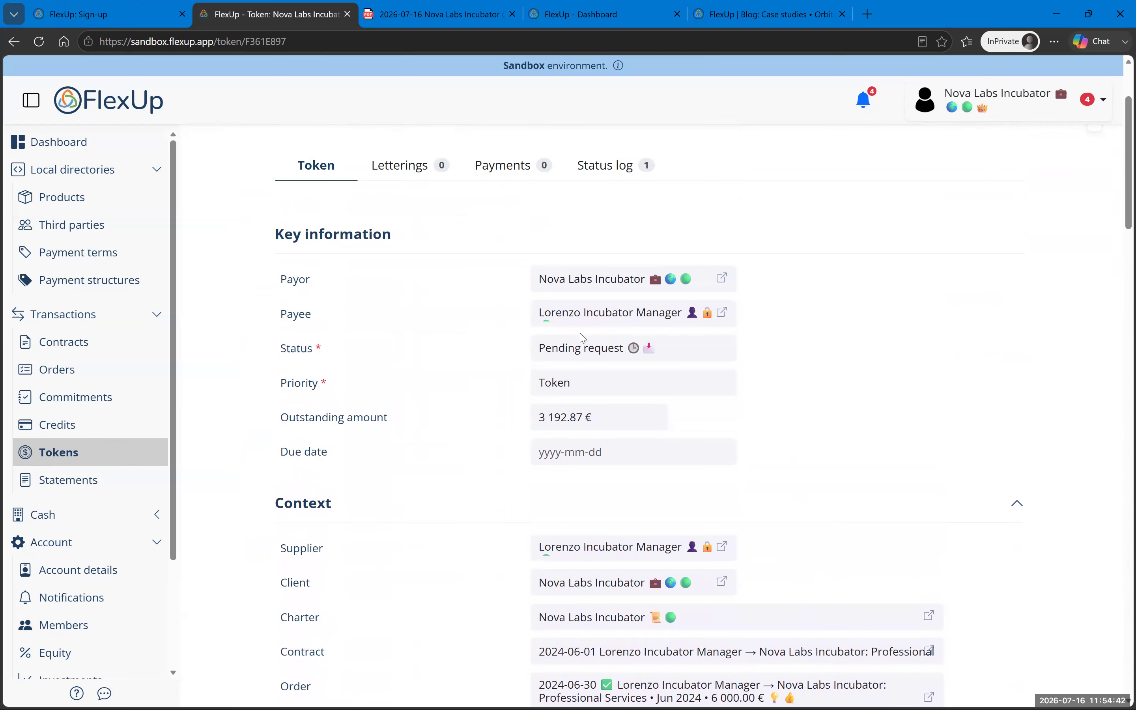
pyautogui.scroll(-5, 615, 352)
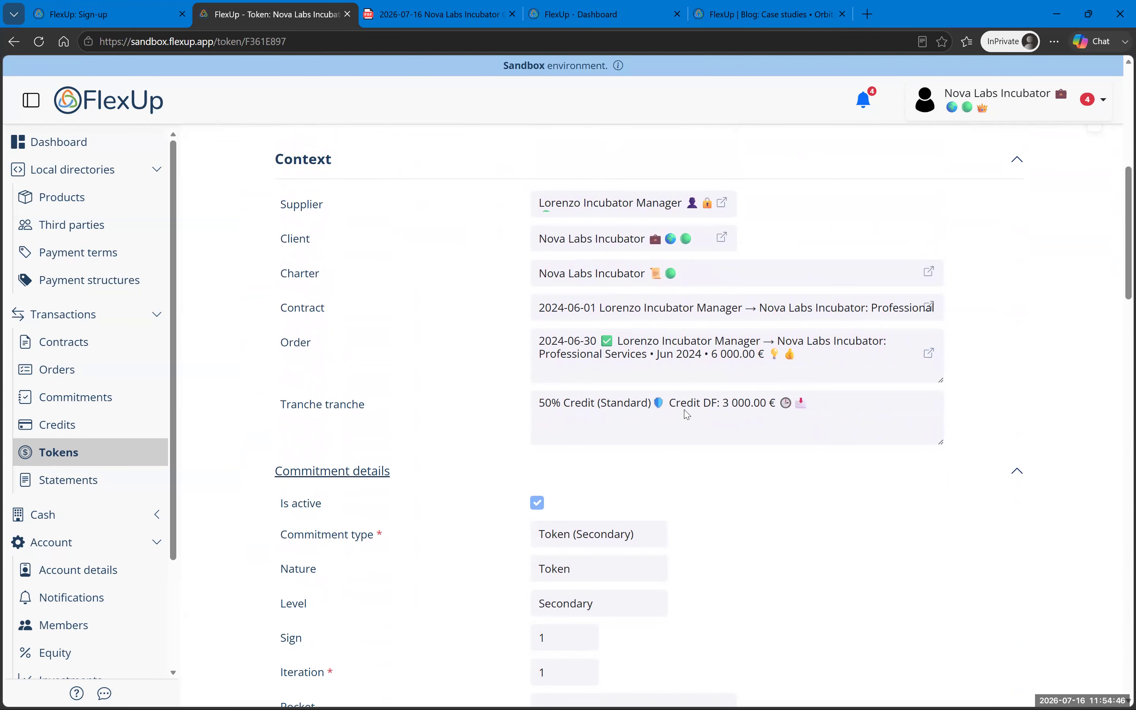
pyautogui.doubleClick(707, 404)
pyautogui.click(79, 252)
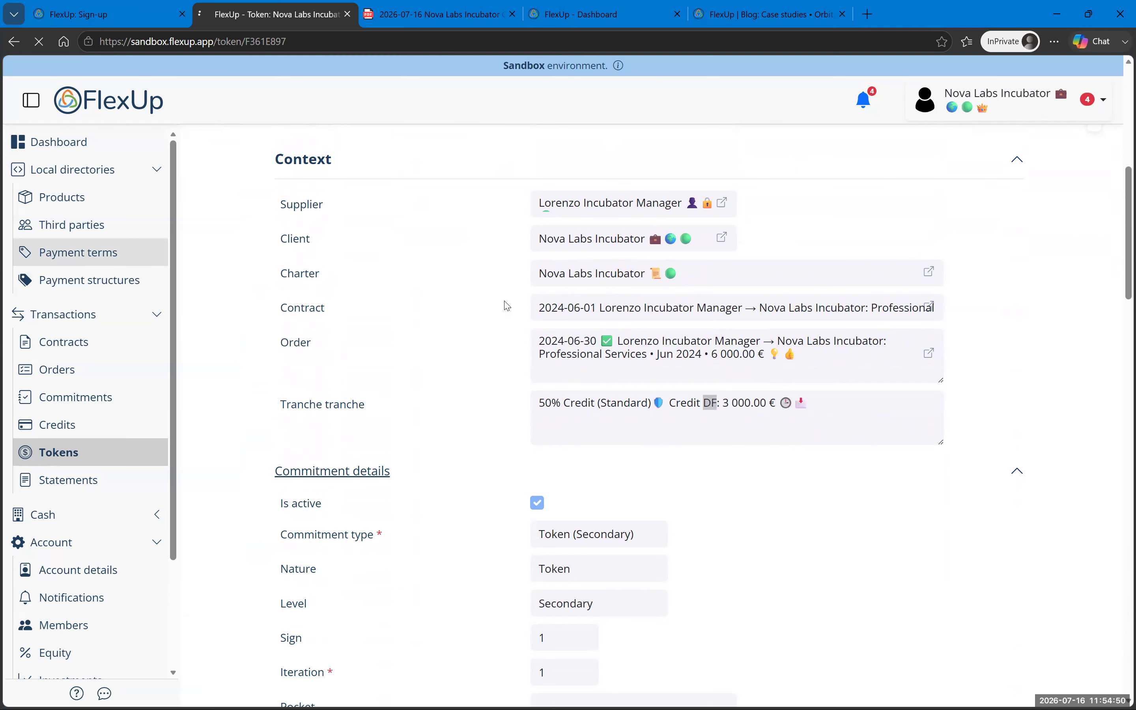
pyautogui.click(568, 491)
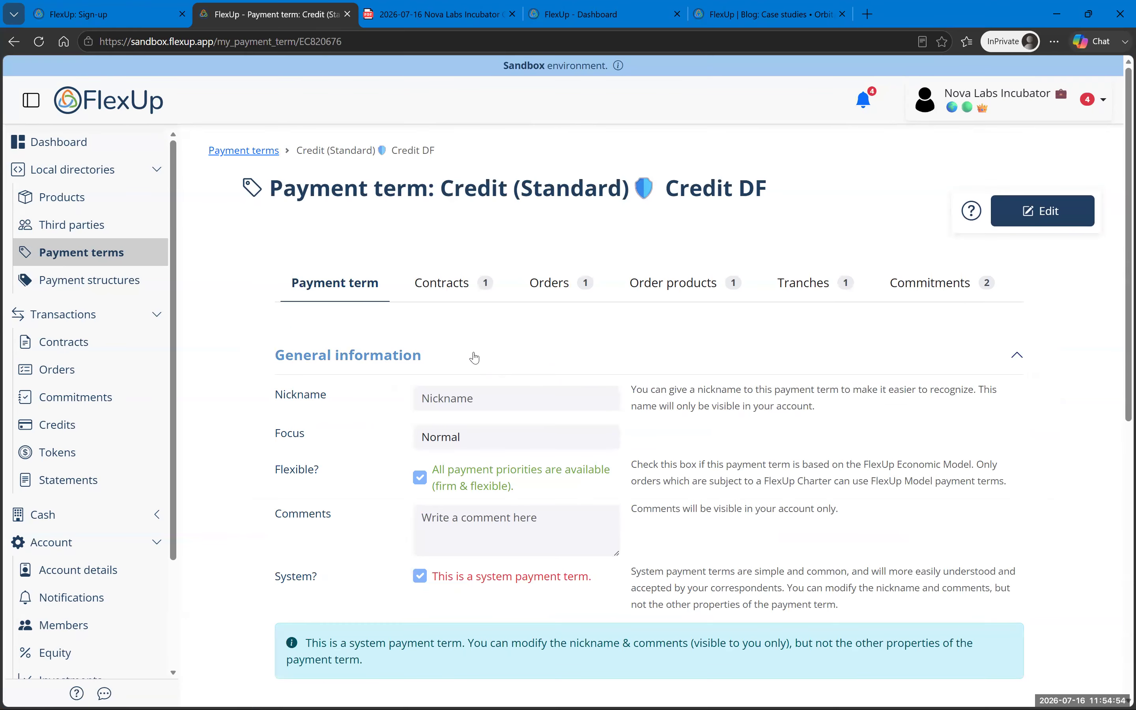
# Step: Inspect the first primary commitment's delivery finish date note, then return to the Tokens list
pyautogui.scroll(-5, 521, 368)
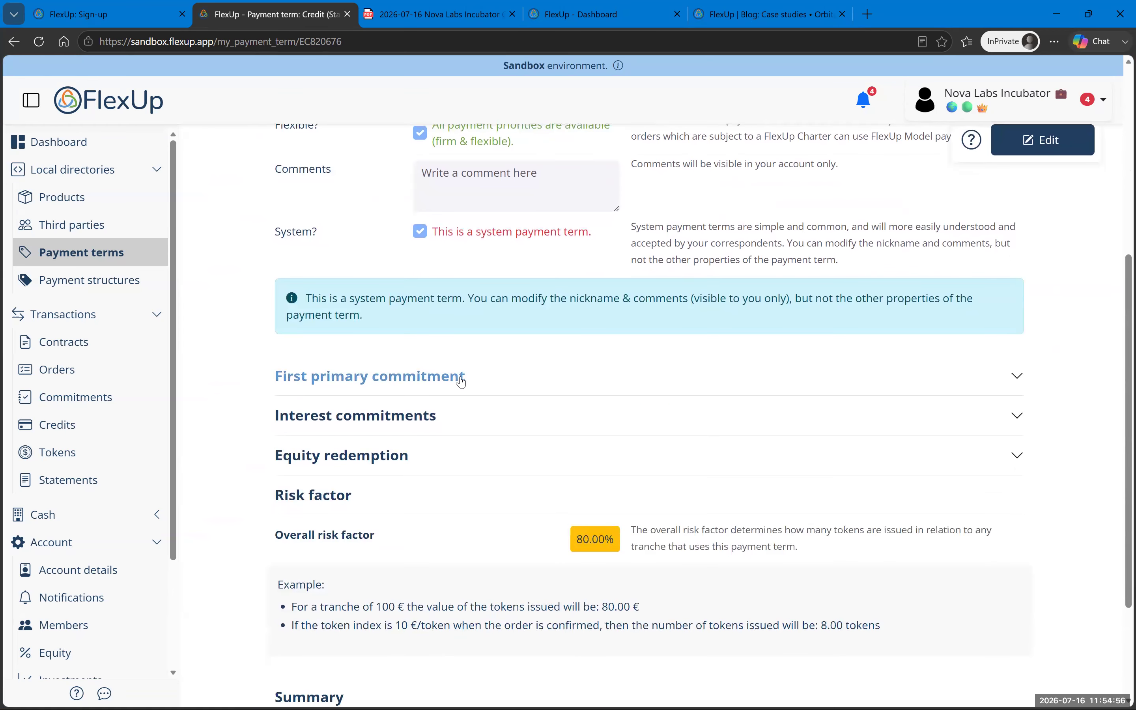
pyautogui.click(462, 381)
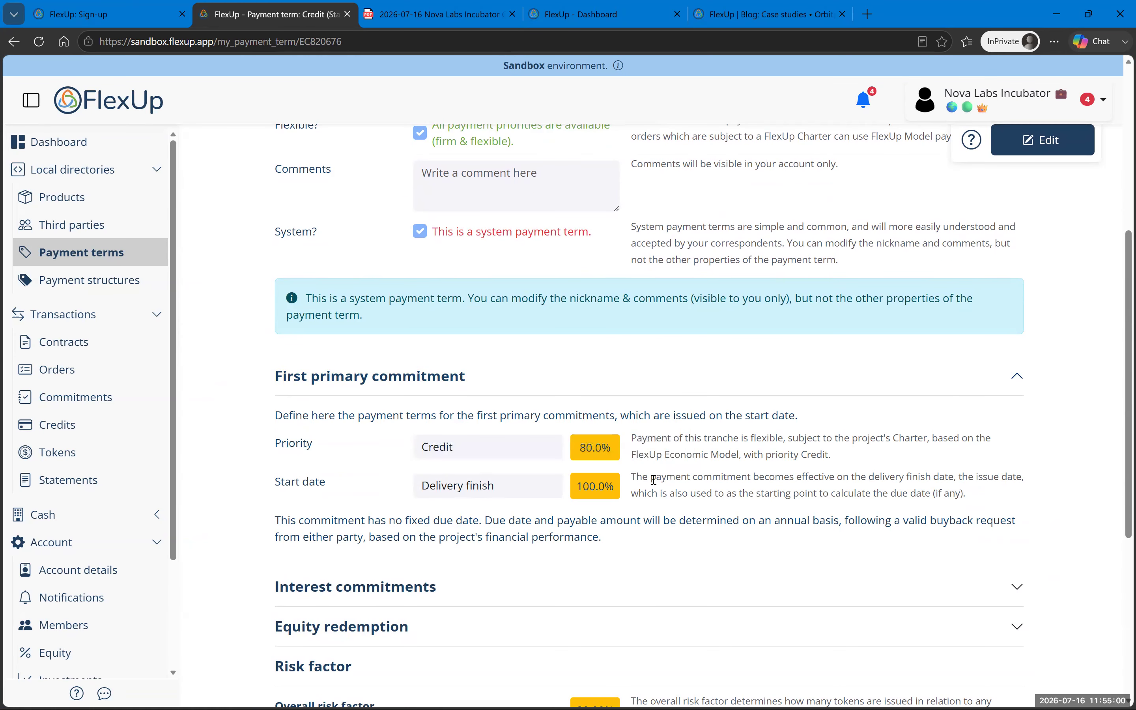
pyautogui.moveTo(875, 476); pyautogui.dragTo(948, 476)
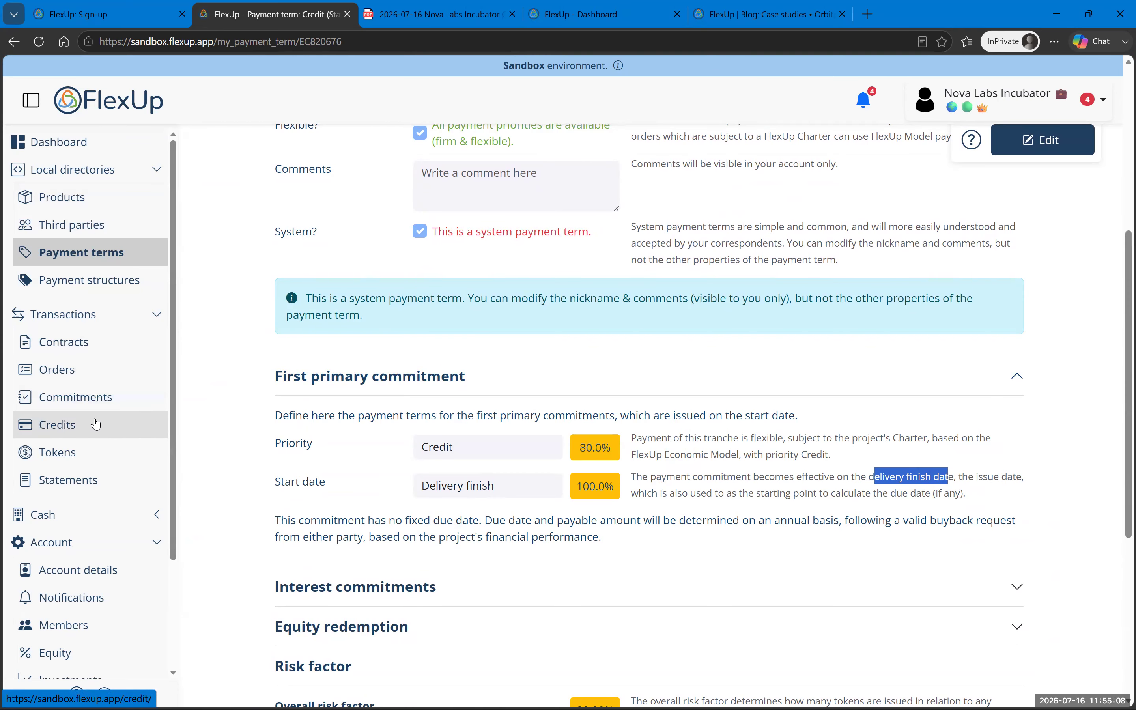
pyautogui.click(95, 452)
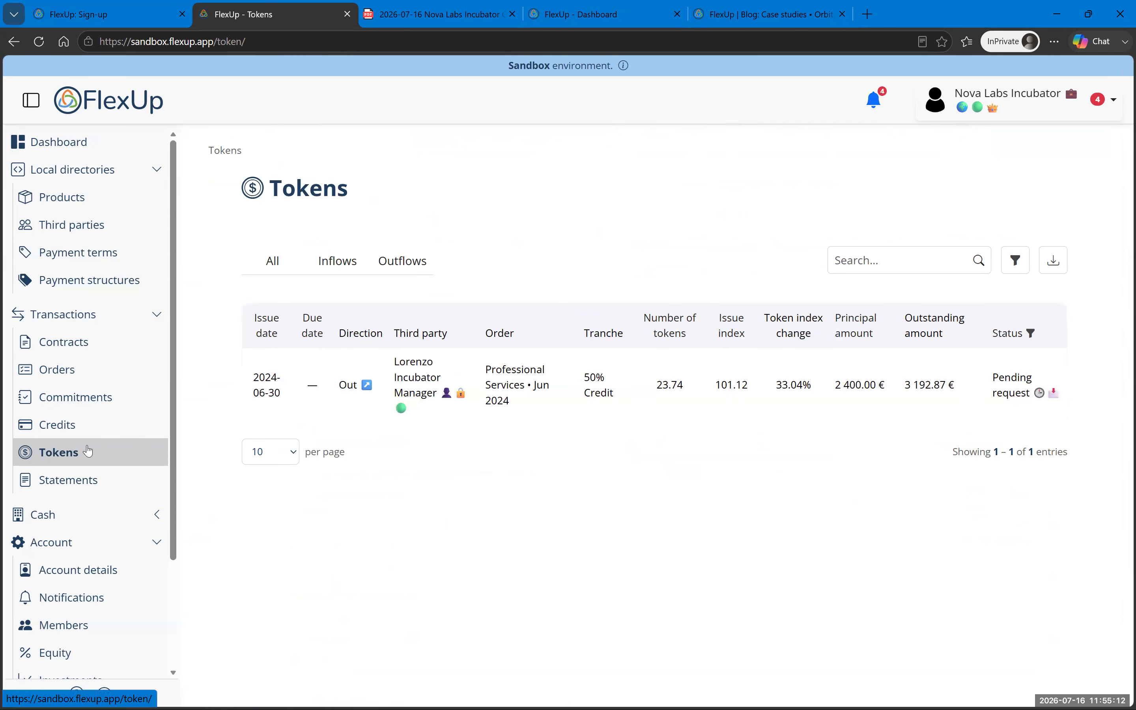
# Step: Open the pending token and highlight its 101.1159 issue index
pyautogui.click(781, 404)
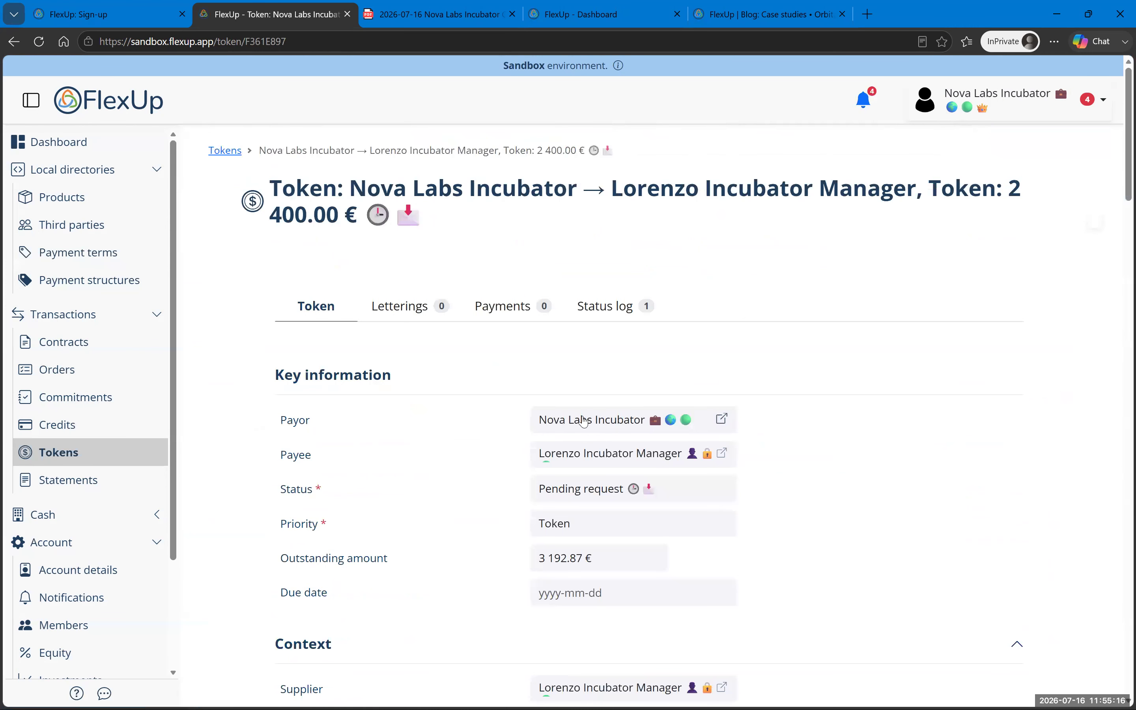
pyautogui.scroll(-8, 619, 424)
pyautogui.scroll(-10, 620, 425)
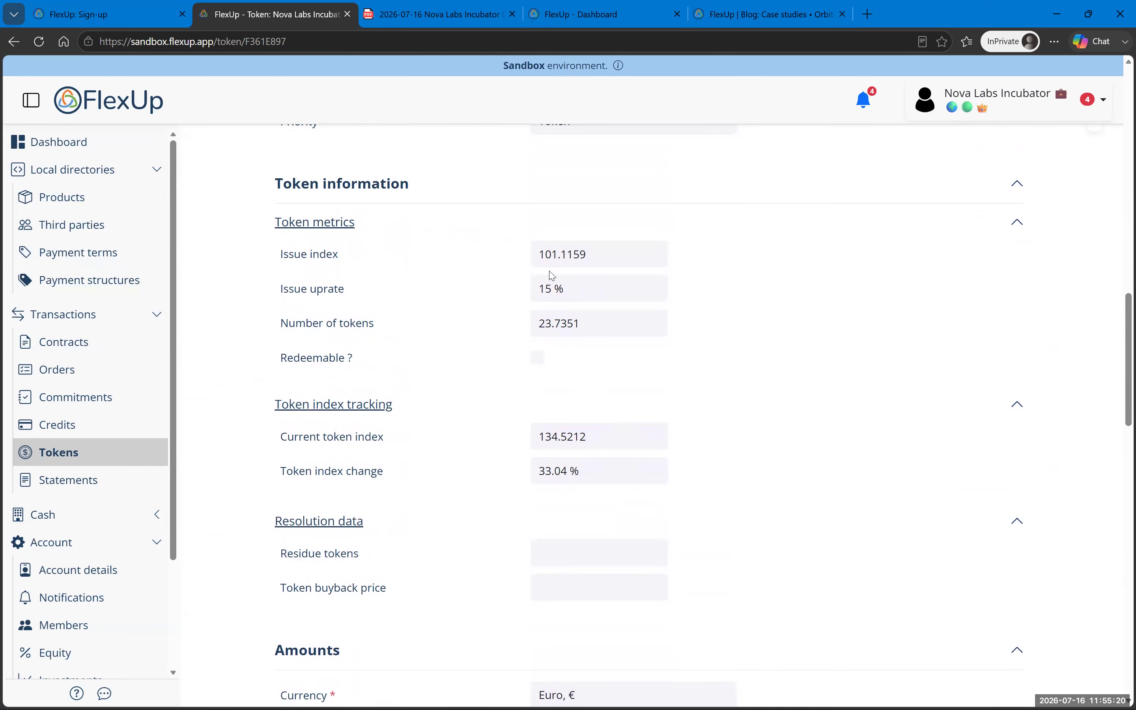
pyautogui.moveTo(542, 264); pyautogui.dragTo(596, 262)
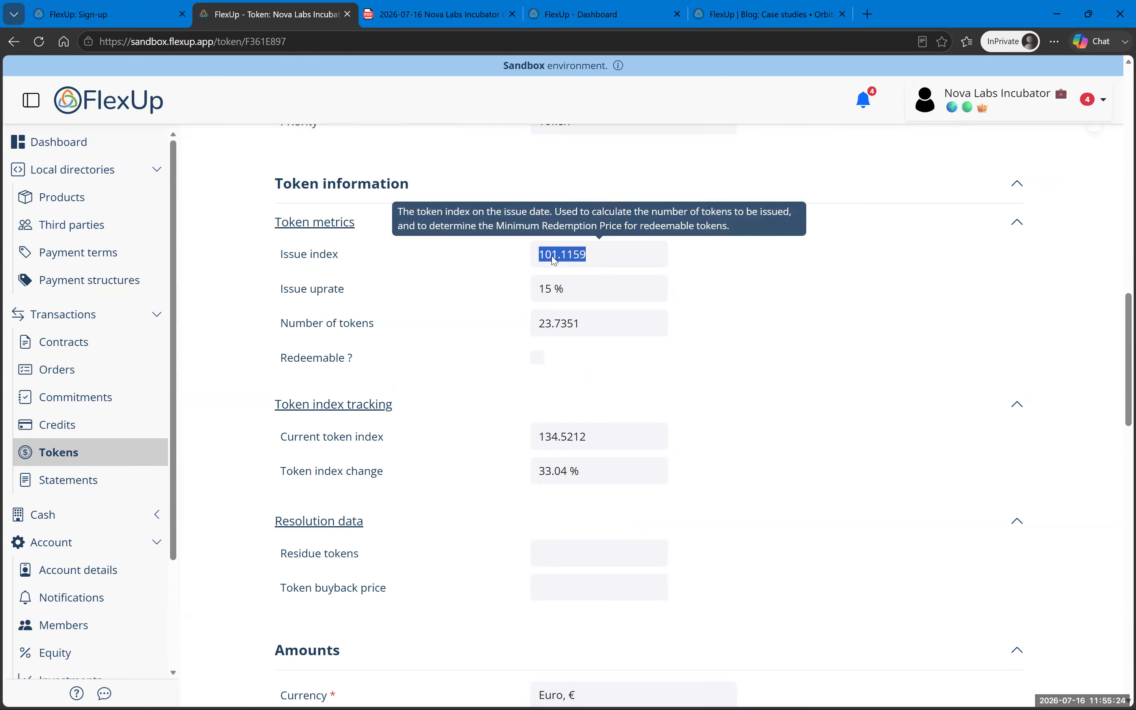
pyautogui.click(561, 264)
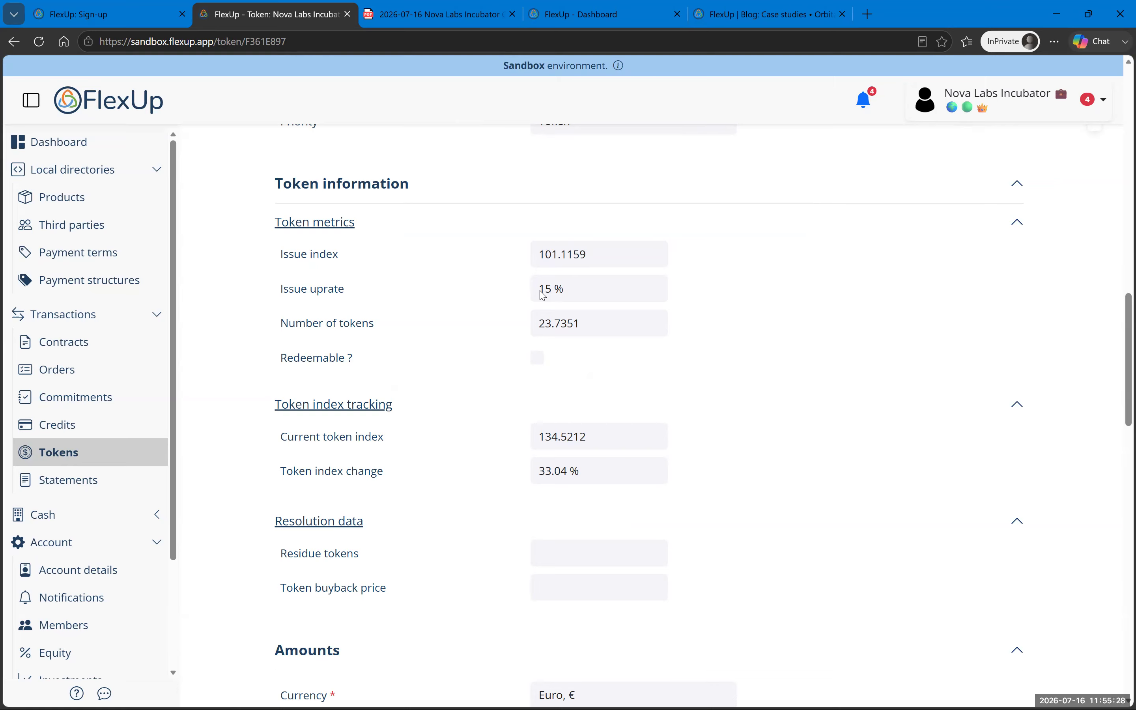
pyautogui.moveTo(557, 264)
# Step: Highlight the 3 000 € tranche principal, 2 400 € token principal and 3 192.87 € outstanding
pyautogui.scroll(10, 714, 356)
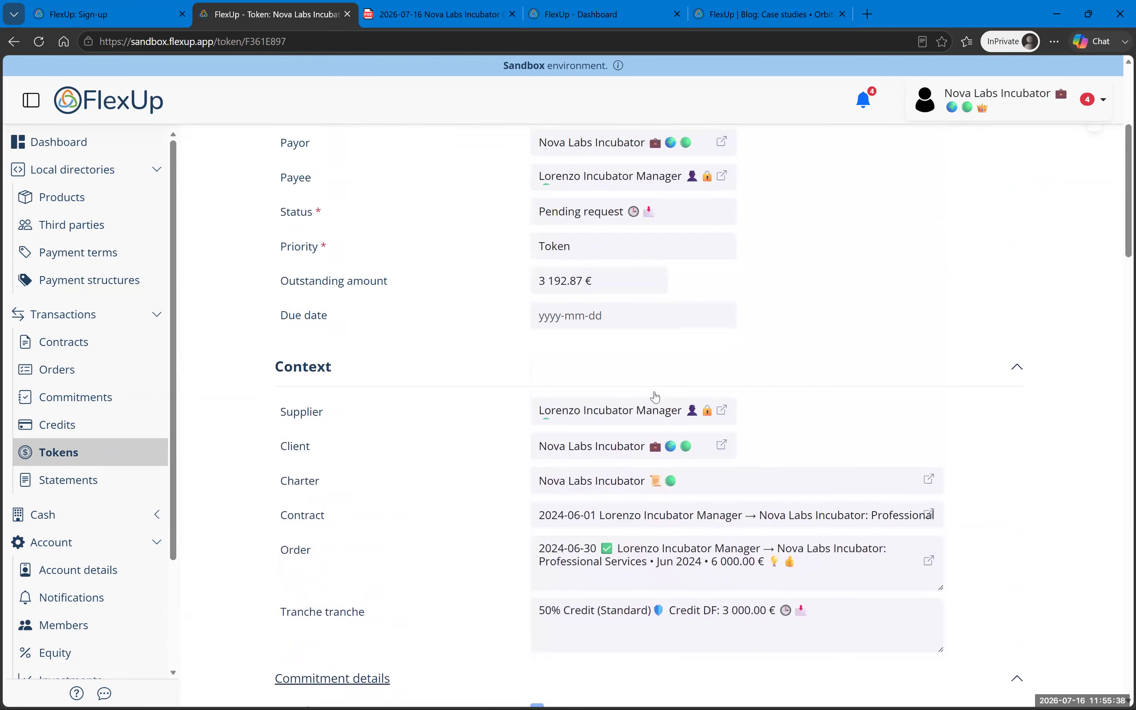
pyautogui.scroll(-18, 578, 347)
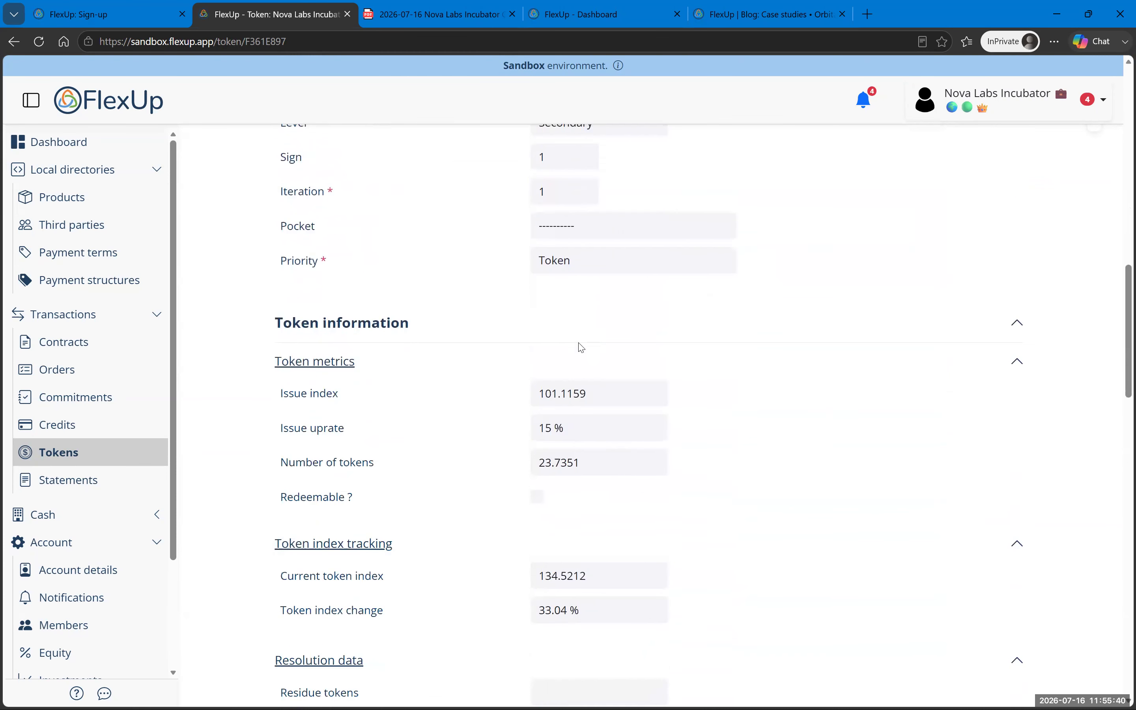
pyautogui.scroll(-4, 583, 348)
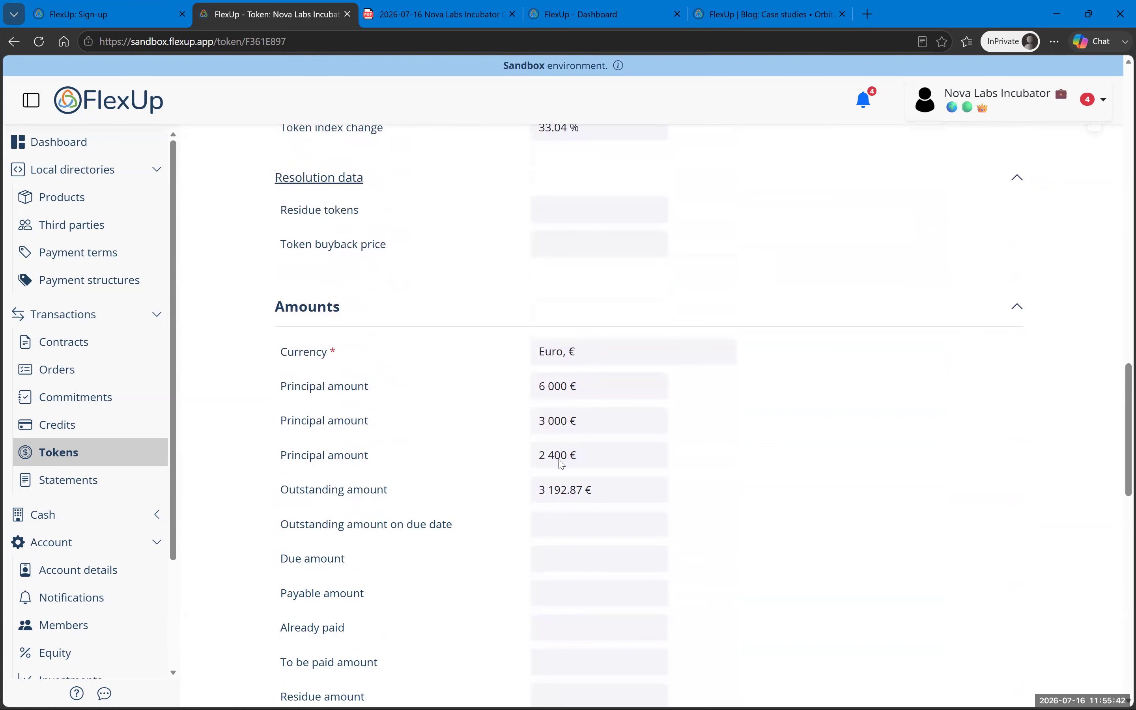
pyautogui.moveTo(538, 388); pyautogui.dragTo(580, 426)
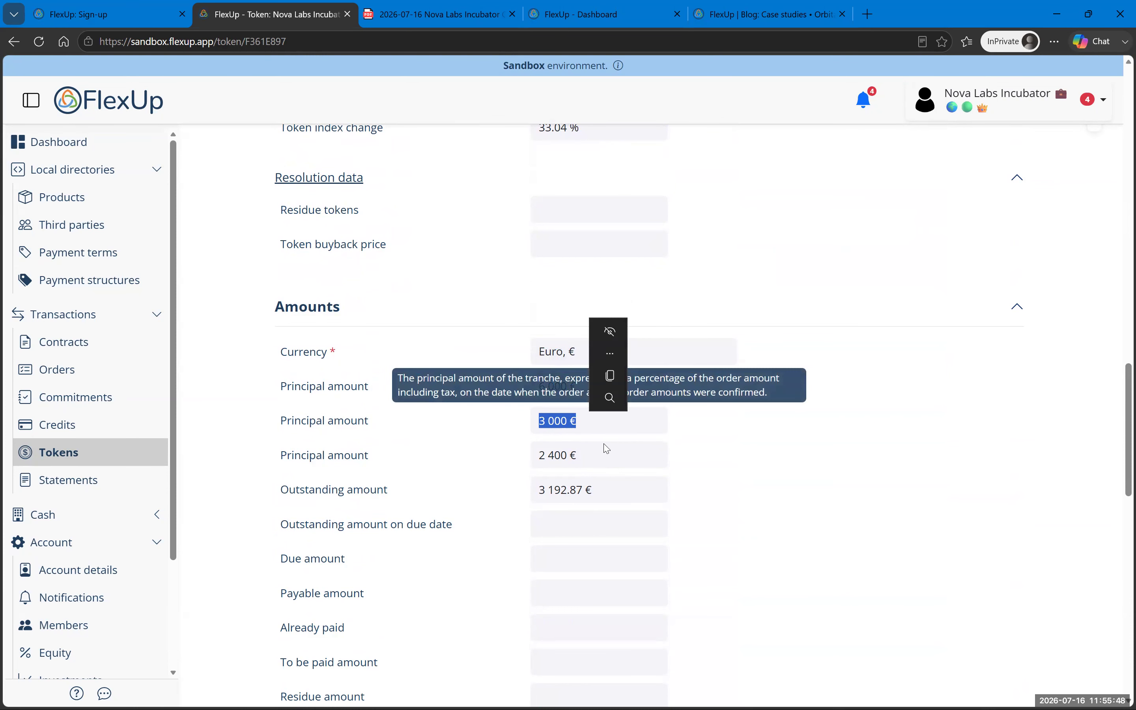
pyautogui.moveTo(538, 457); pyautogui.dragTo(582, 459)
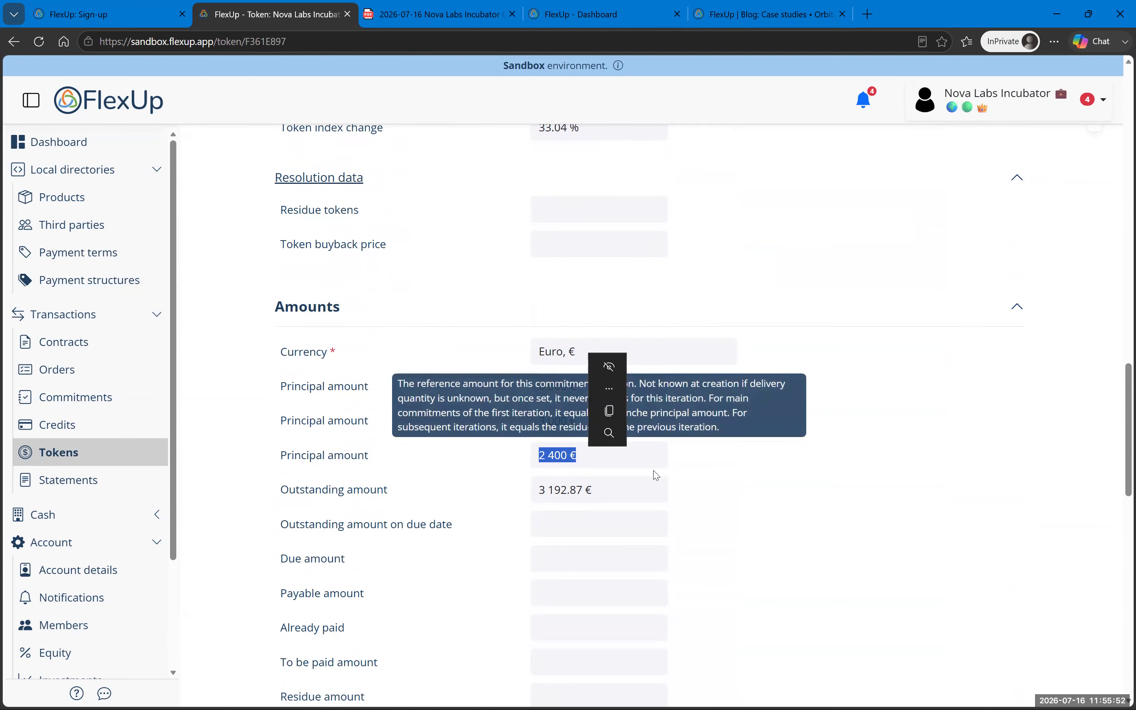
pyautogui.scroll(6, 726, 364)
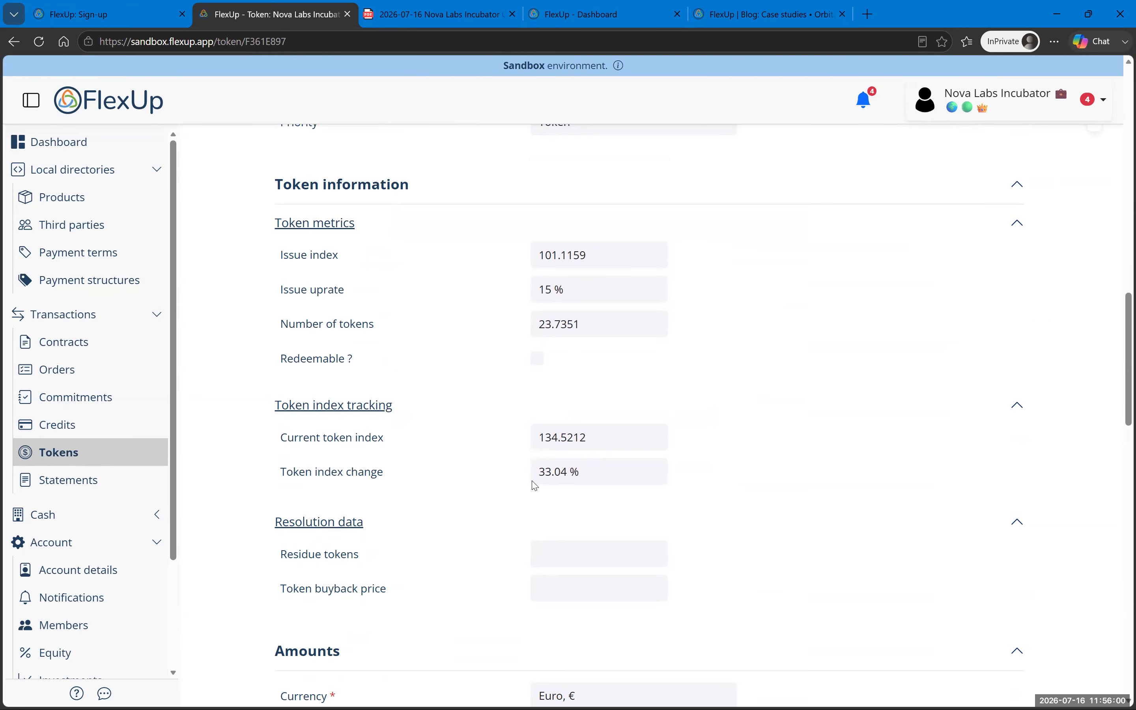
pyautogui.scroll(-6, 664, 444)
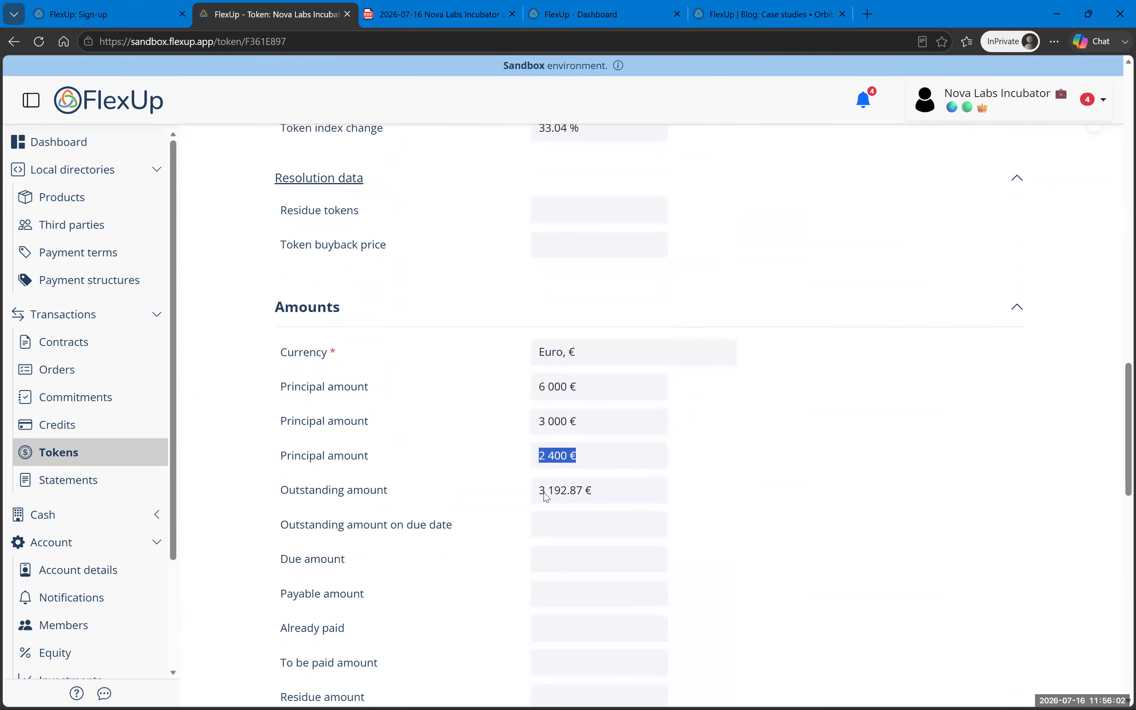
pyautogui.moveTo(540, 490); pyautogui.dragTo(603, 496)
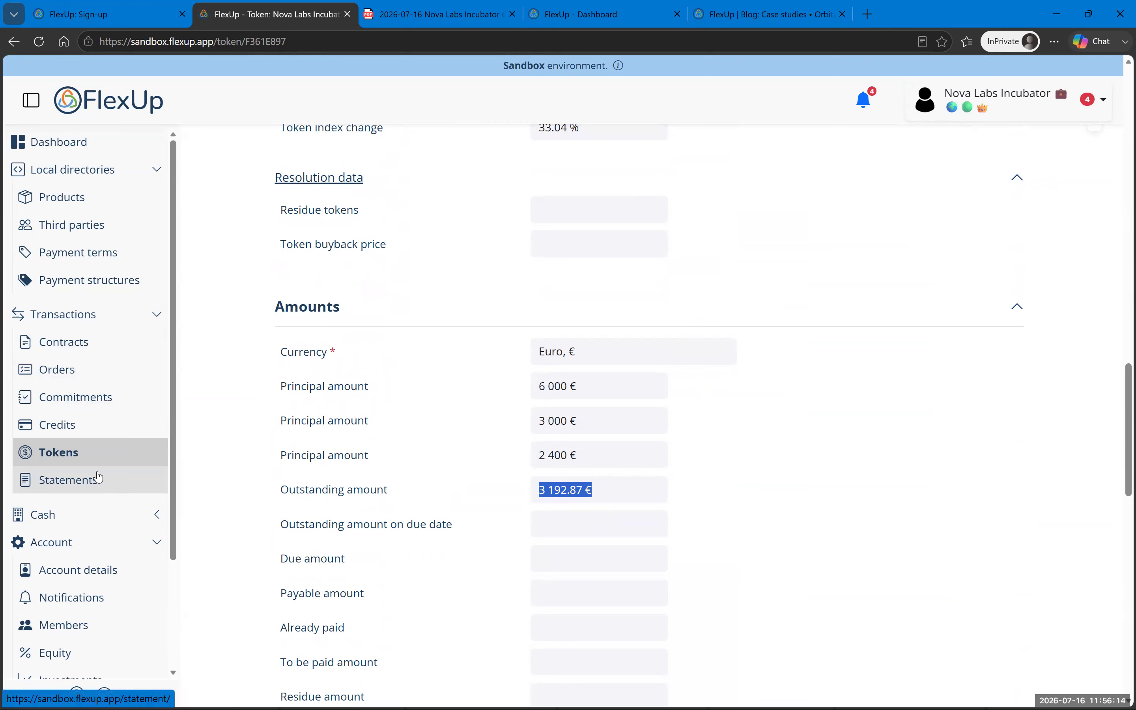
pyautogui.scroll(-3, 97, 476)
# Step: Open the Equity table showing 3 000 € credits and 24 tokens, then check account memberships
pyautogui.click(58, 515)
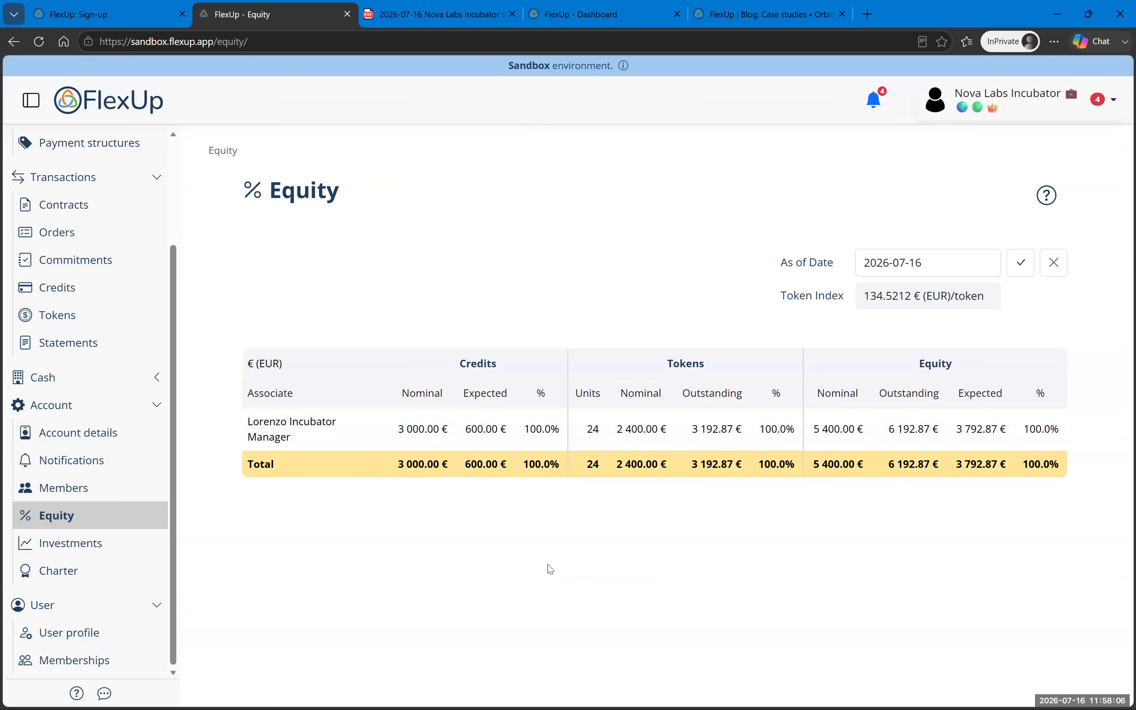
pyautogui.scroll(3, 101, 536)
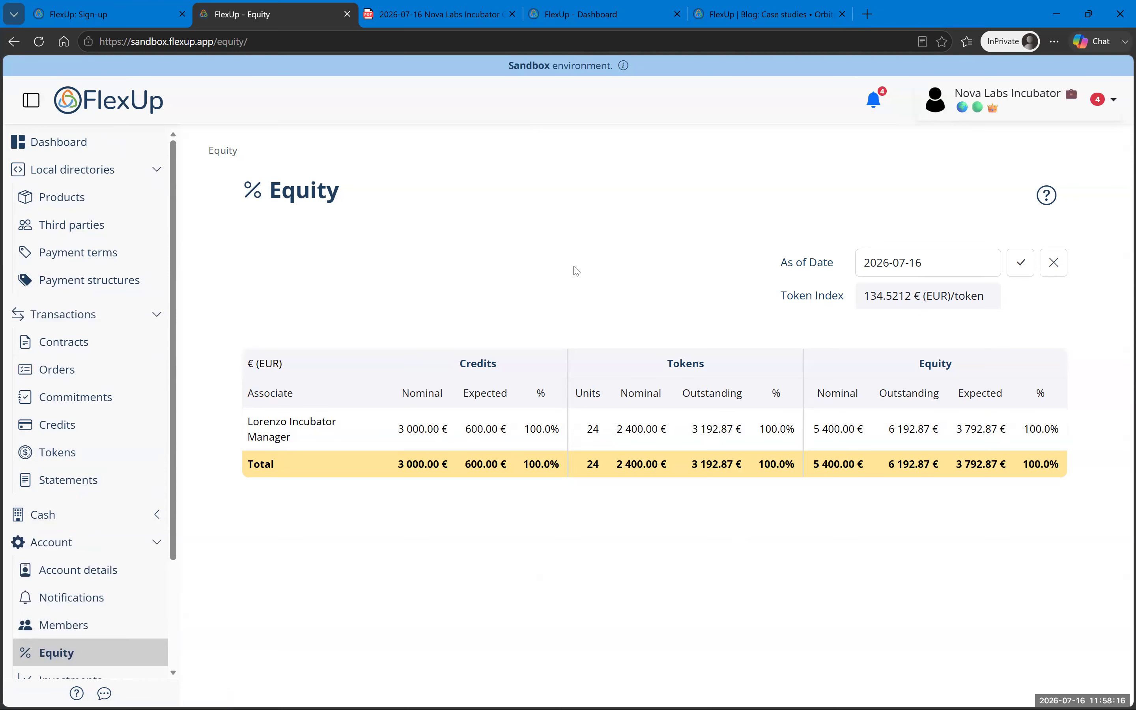
pyautogui.click(961, 98)
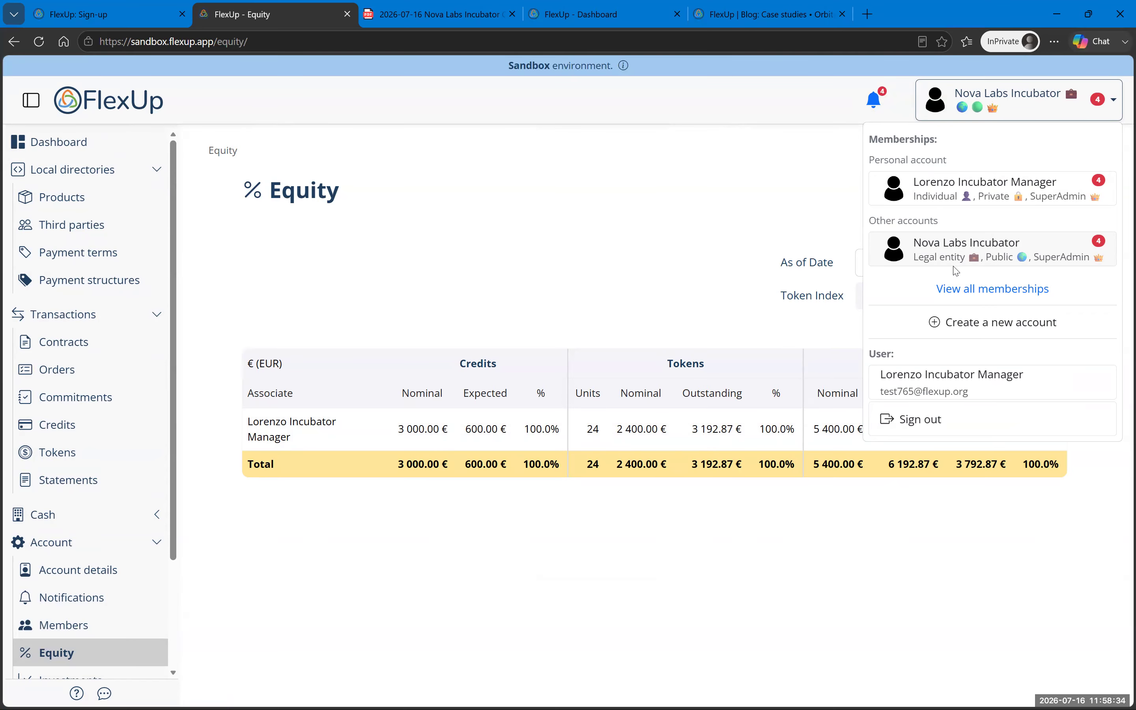
pyautogui.click(105, 266)
pyautogui.click(104, 281)
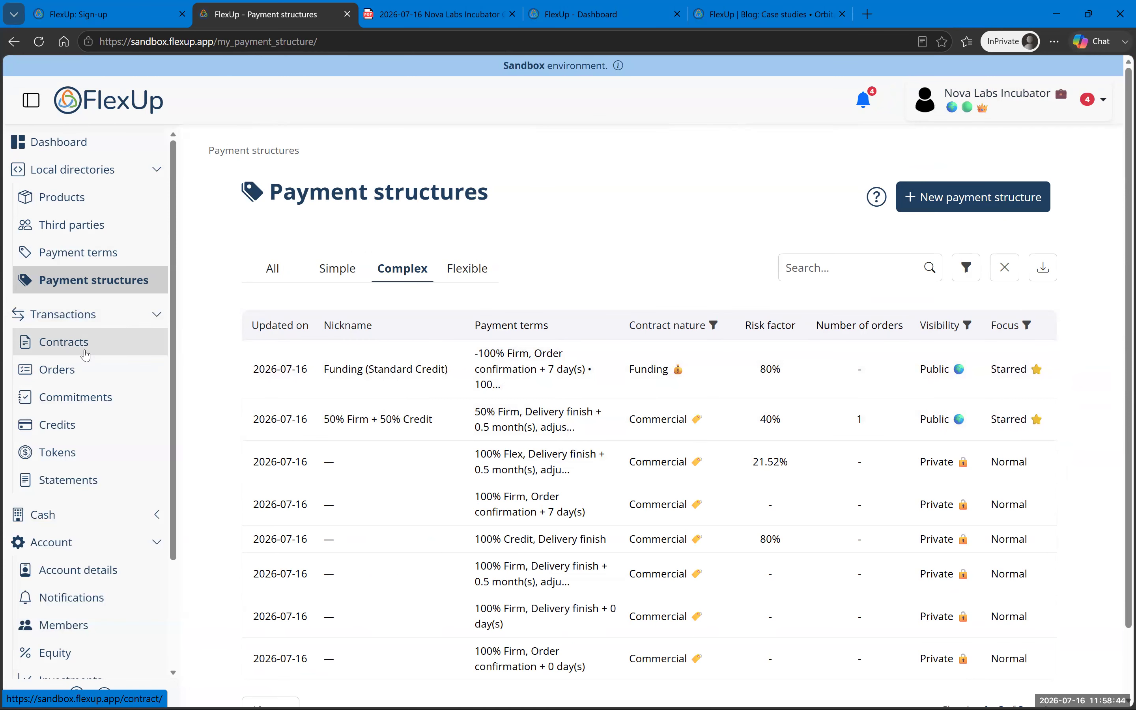
pyautogui.click(85, 355)
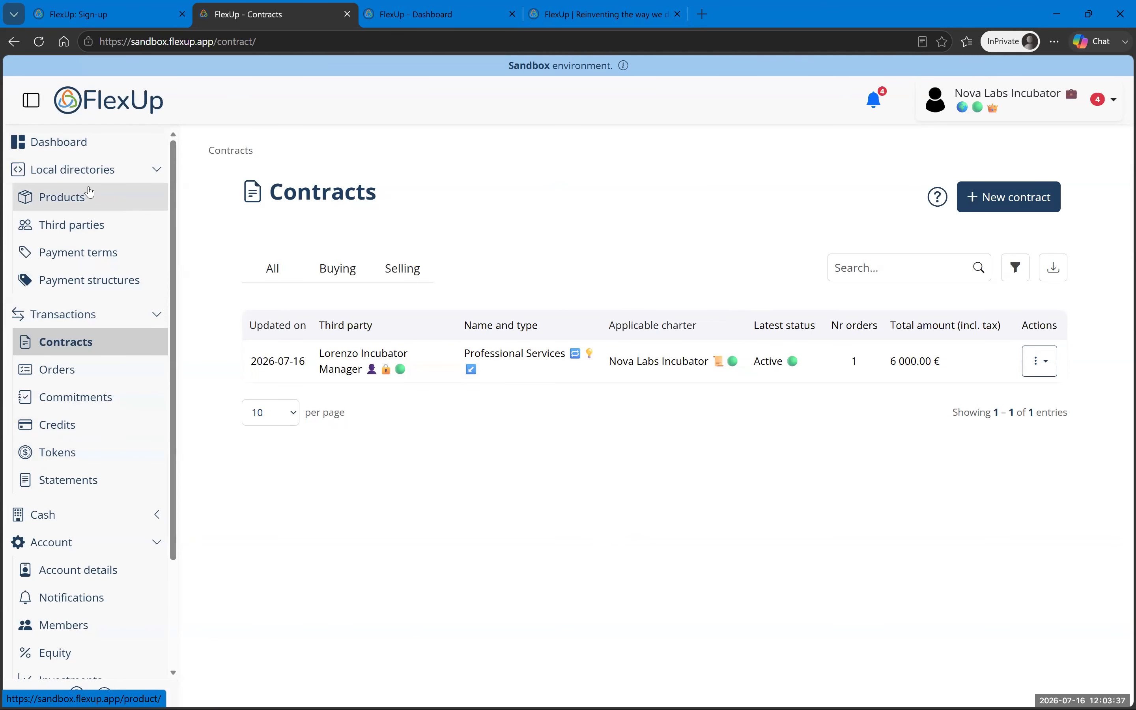
pyautogui.click(81, 653)
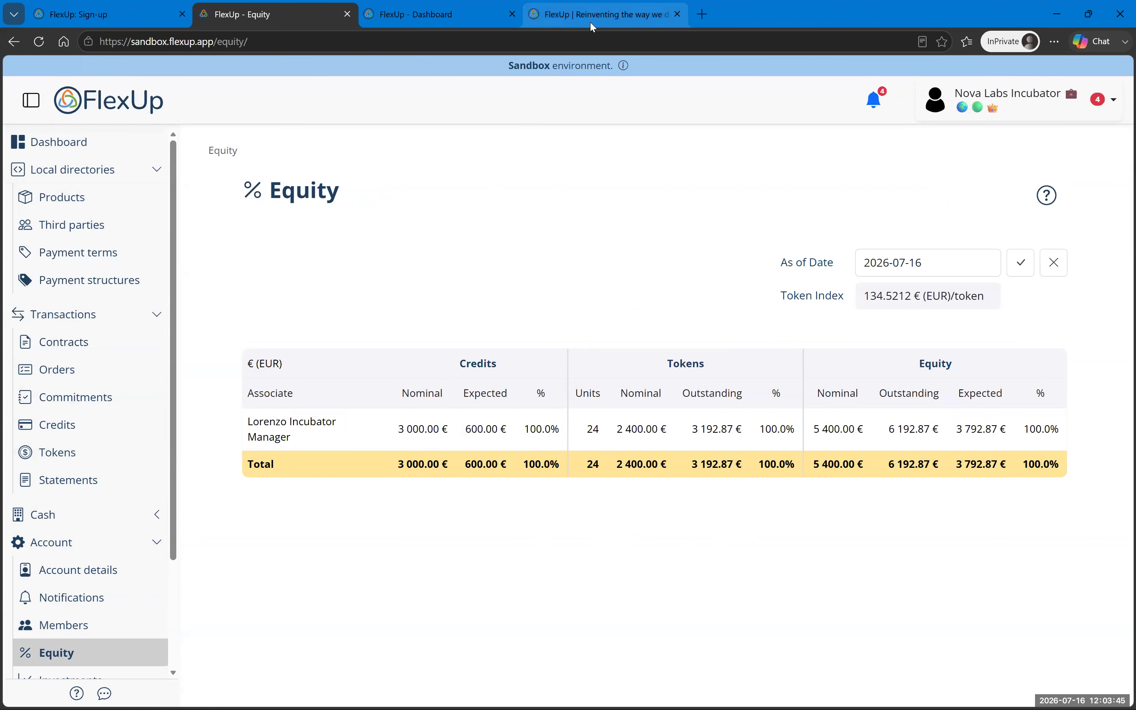
# Step: On the demo dashboard, view the personal demo account's contracts
pyautogui.click(450, 19)
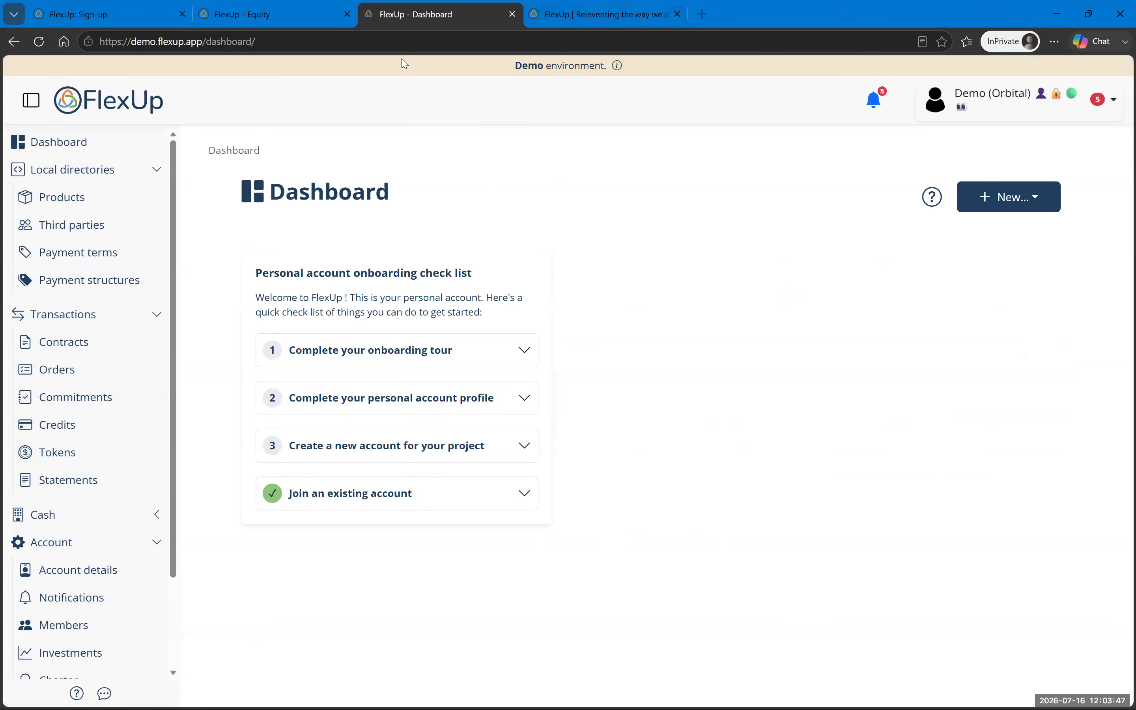
pyautogui.click(988, 108)
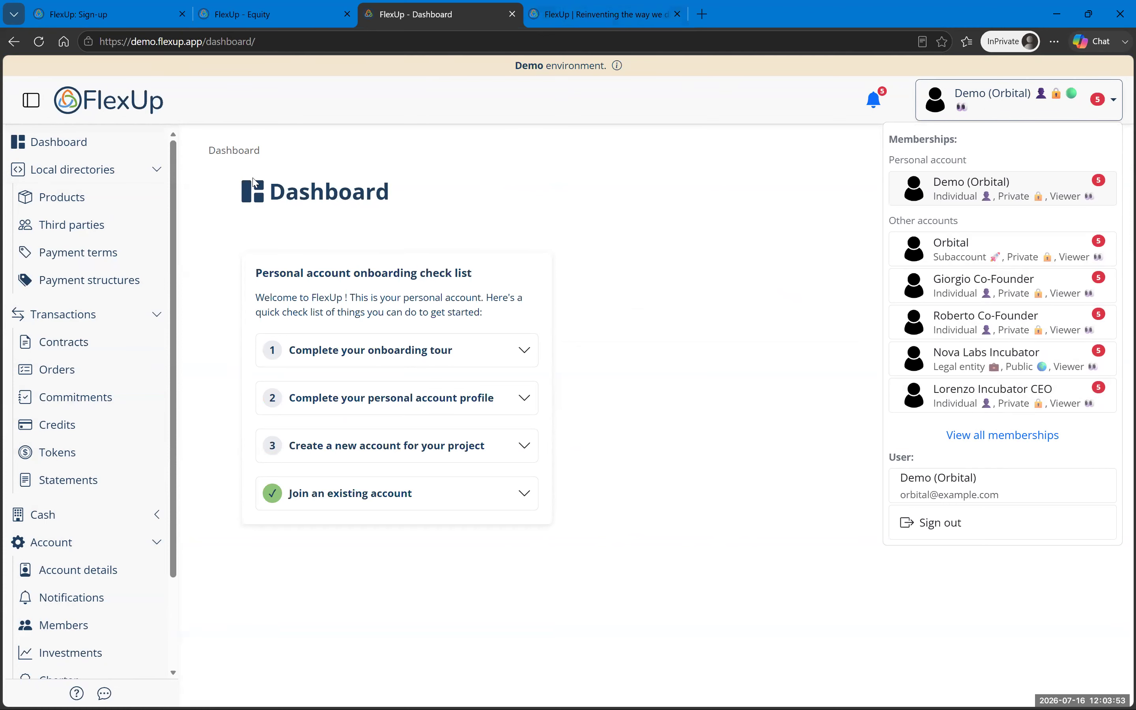
pyautogui.click(69, 353)
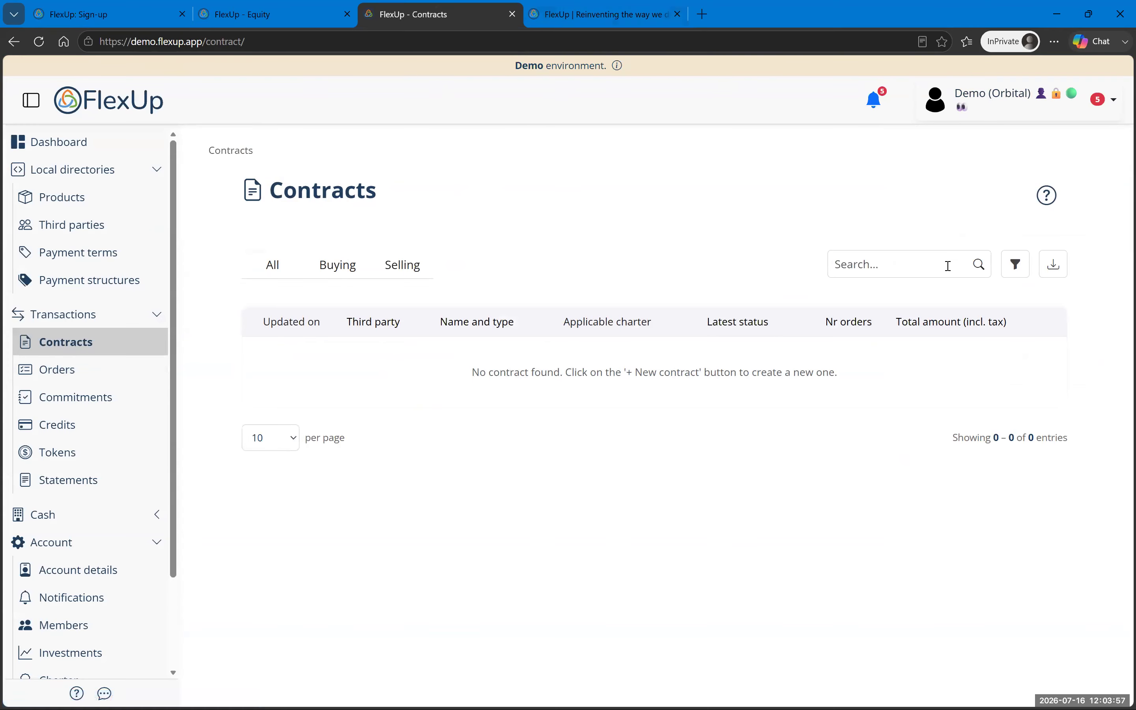
# Step: Switch to the Orbital account, review its contracts and orders, then bring up the flexup.org homepage
pyautogui.click(978, 108)
pyautogui.click(964, 254)
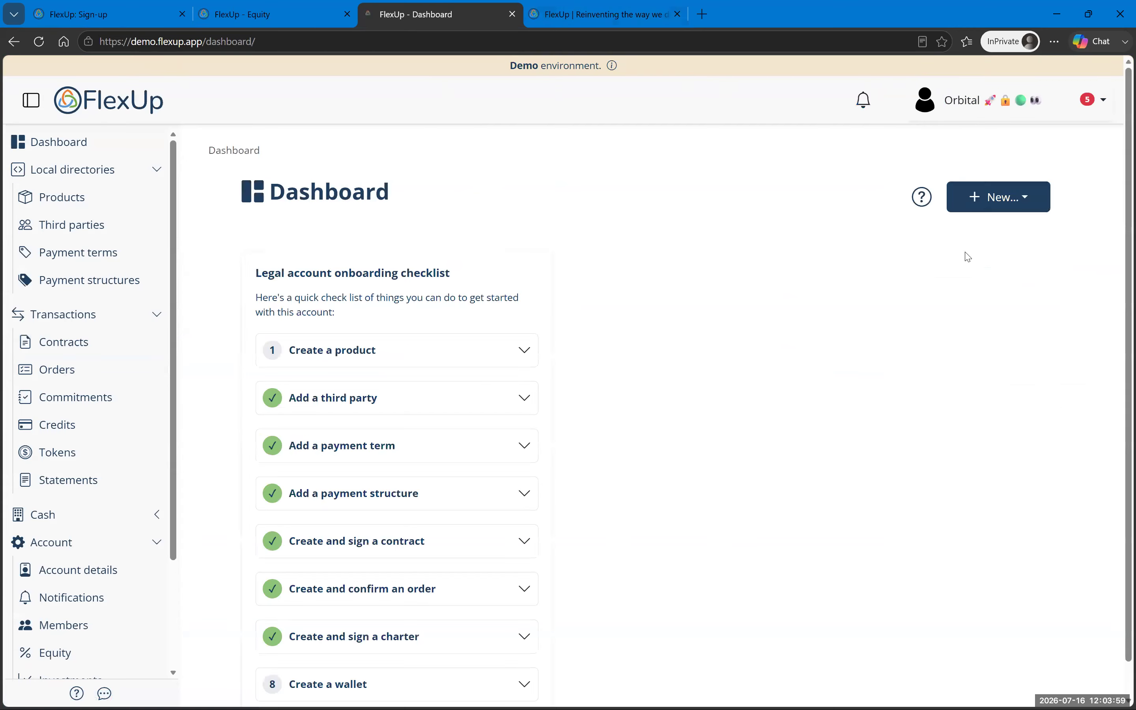
pyautogui.click(92, 354)
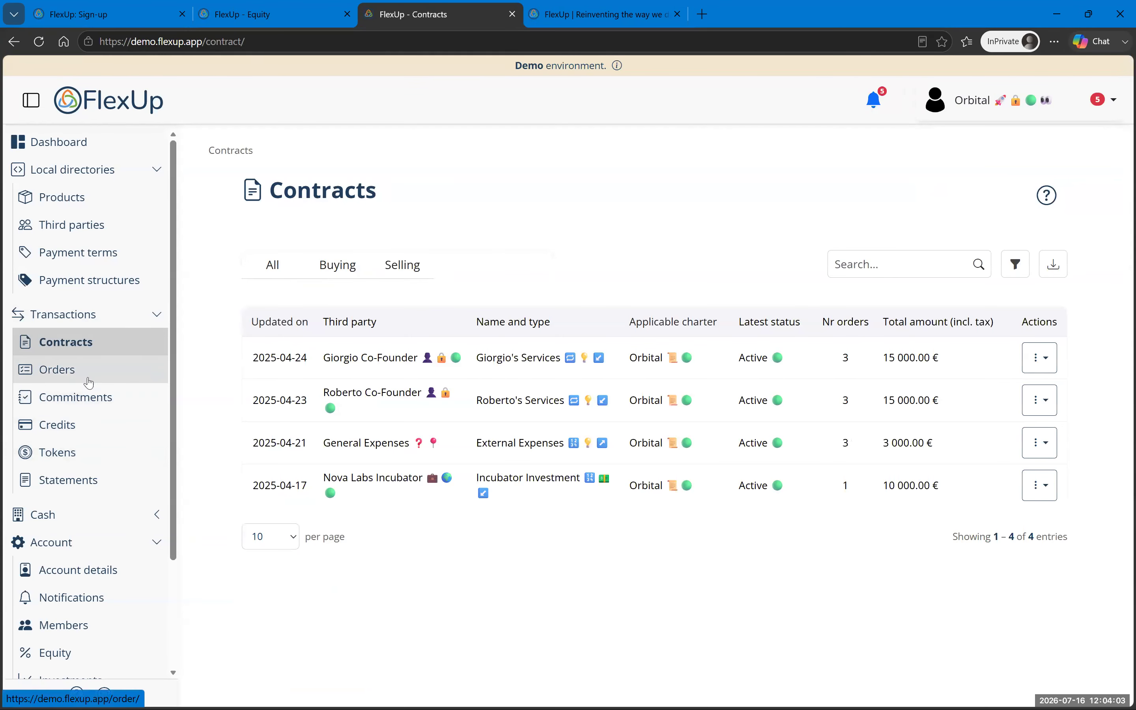
pyautogui.click(75, 372)
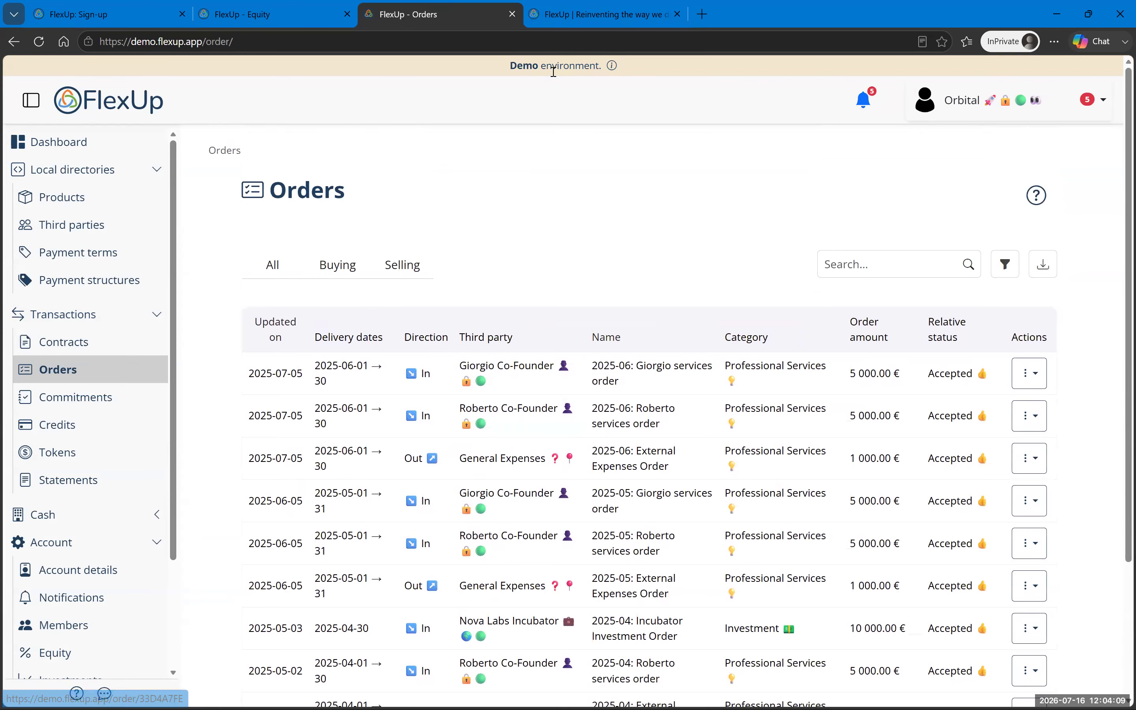
pyautogui.click(581, 15)
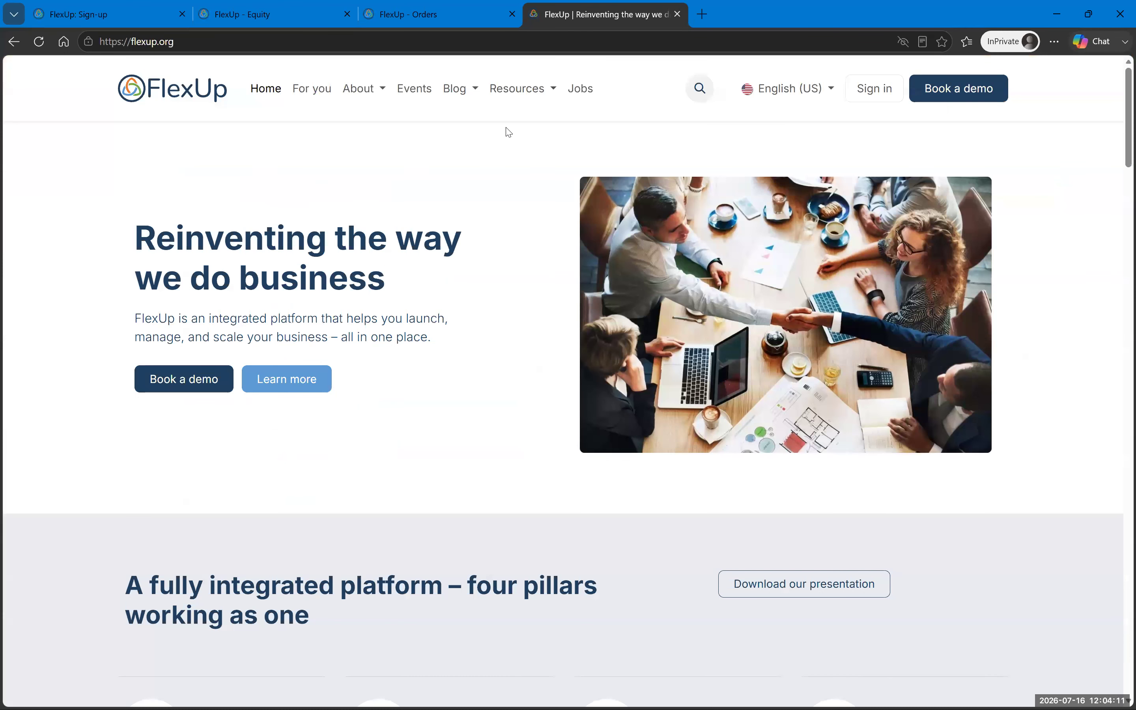
# Step: Glance at the Book a demo page, then return and browse the flexup.org homepage
pyautogui.click(182, 389)
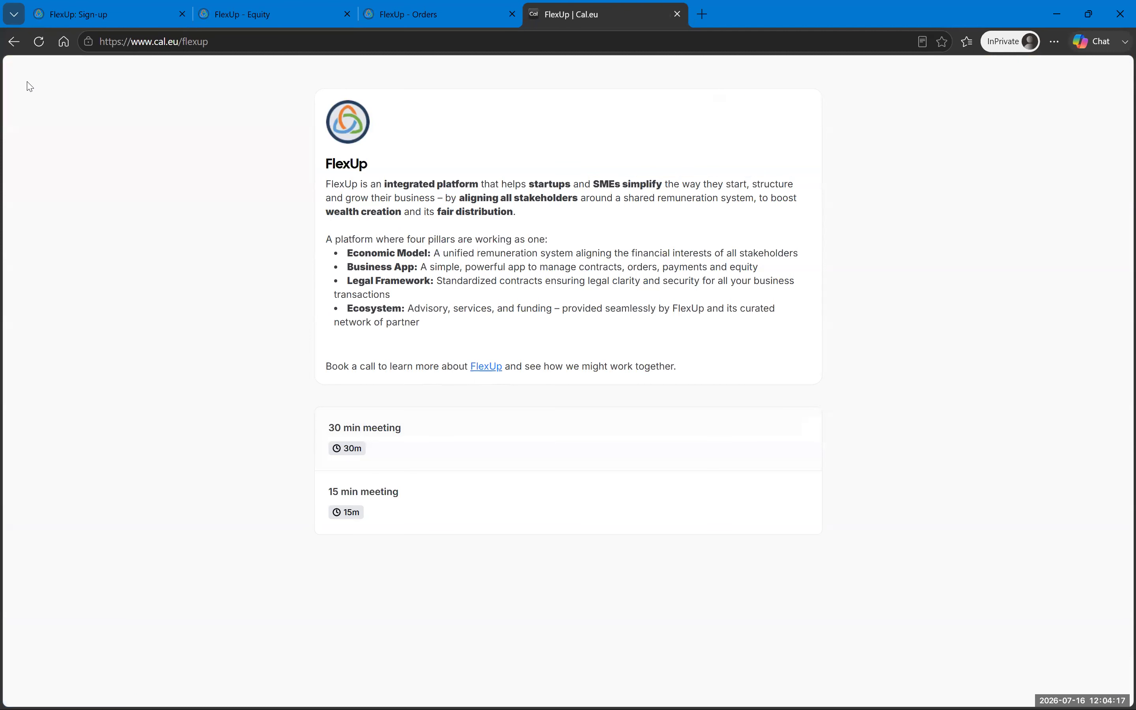
pyautogui.click(13, 42)
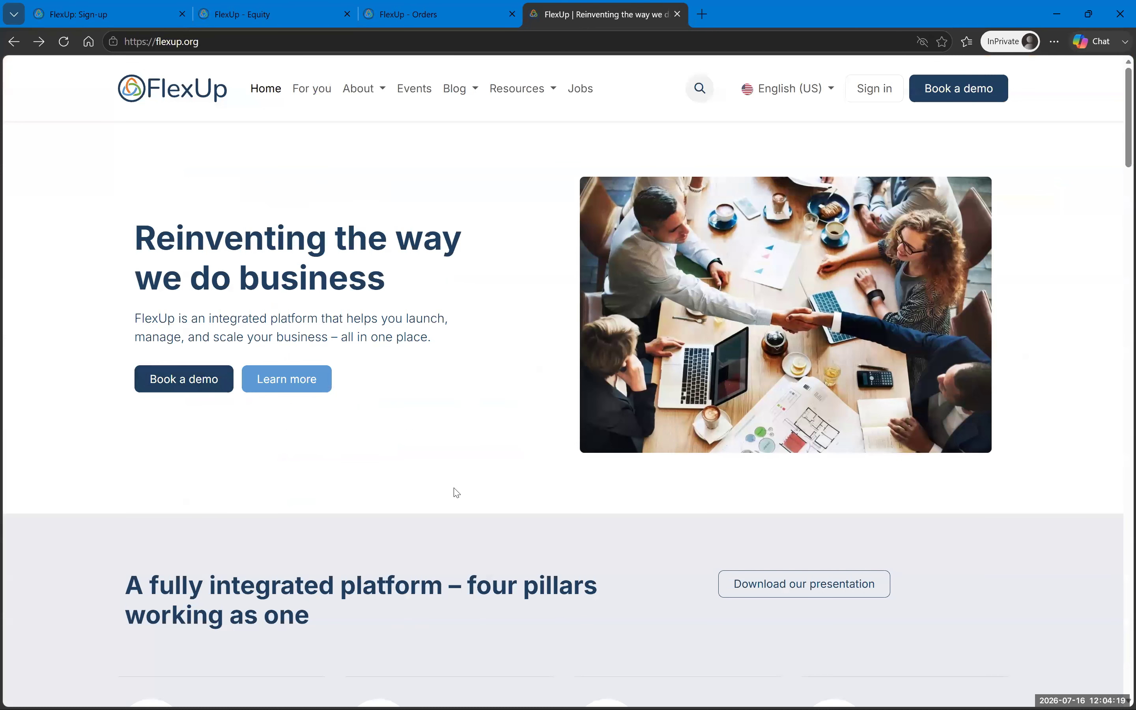
pyautogui.scroll(-3, 456, 493)
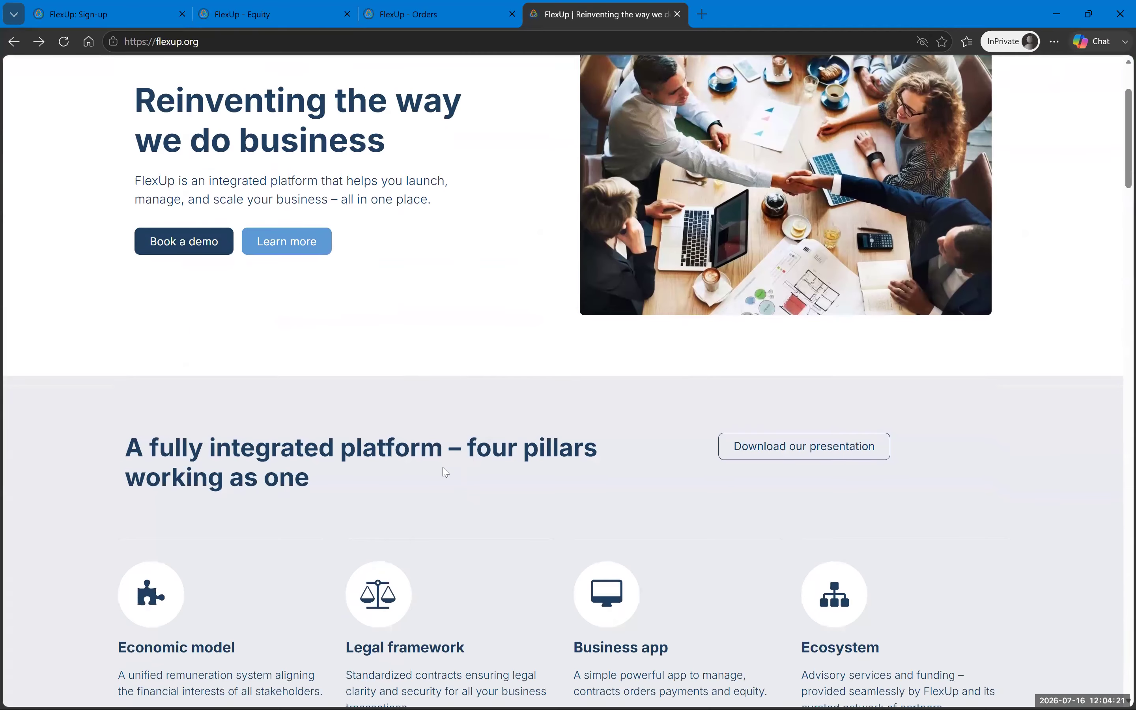
pyautogui.scroll(-20, 445, 471)
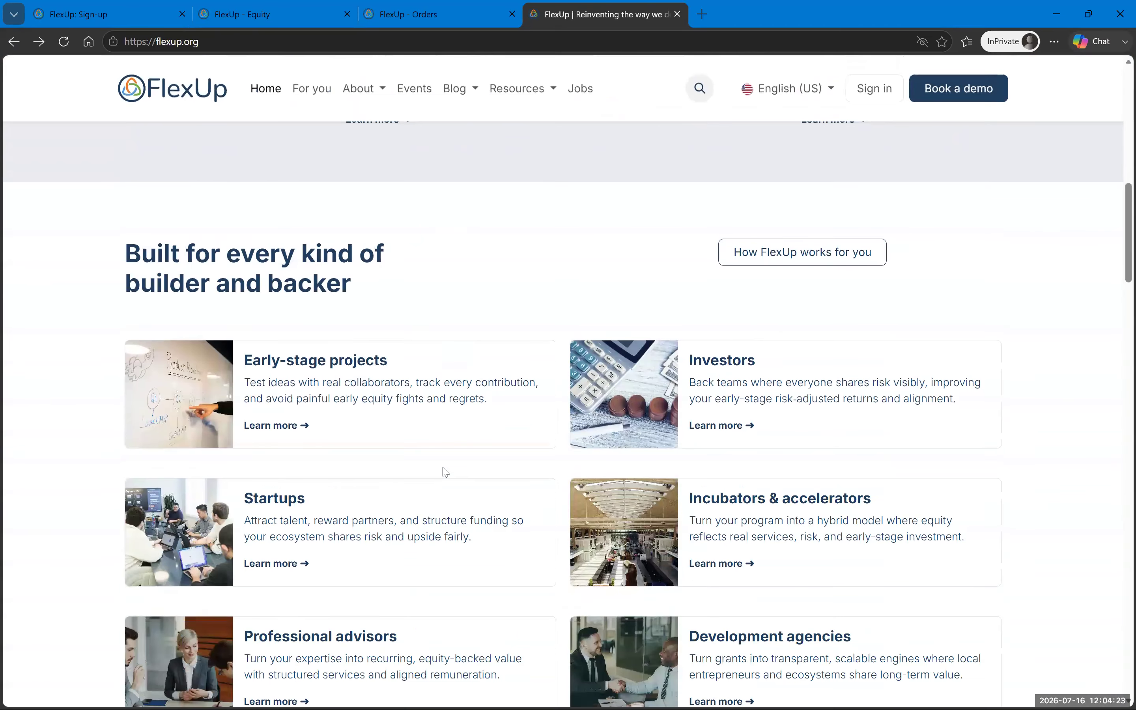
pyautogui.scroll(-10, 442, 472)
pyautogui.scroll(4, 441, 472)
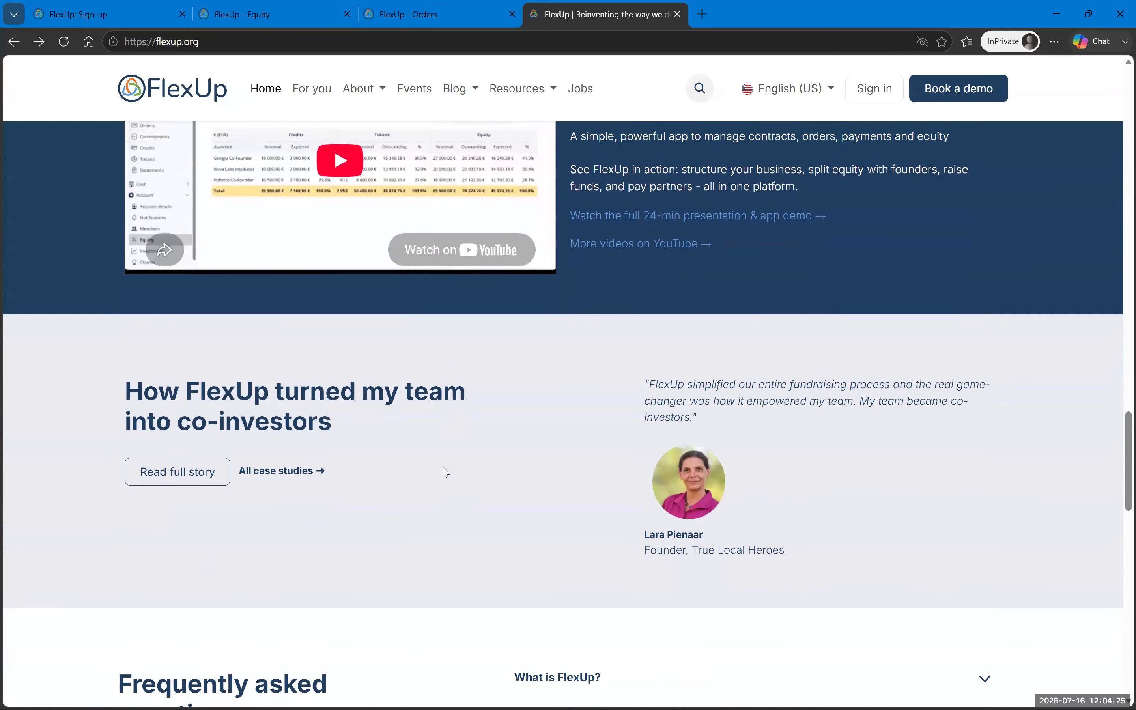
pyautogui.scroll(20, 697, 481)
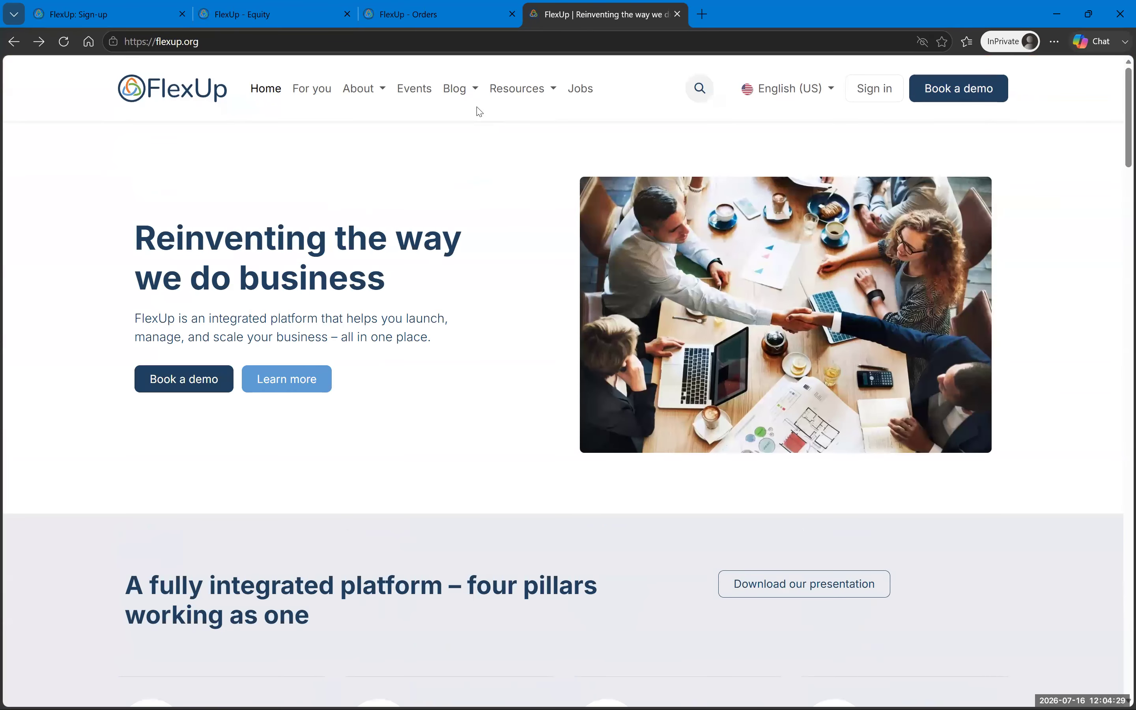
# Step: Visit Resources > Downloads, then read through the Contract templates page and its FlexUp Licence terms
pyautogui.click(534, 94)
pyautogui.click(522, 121)
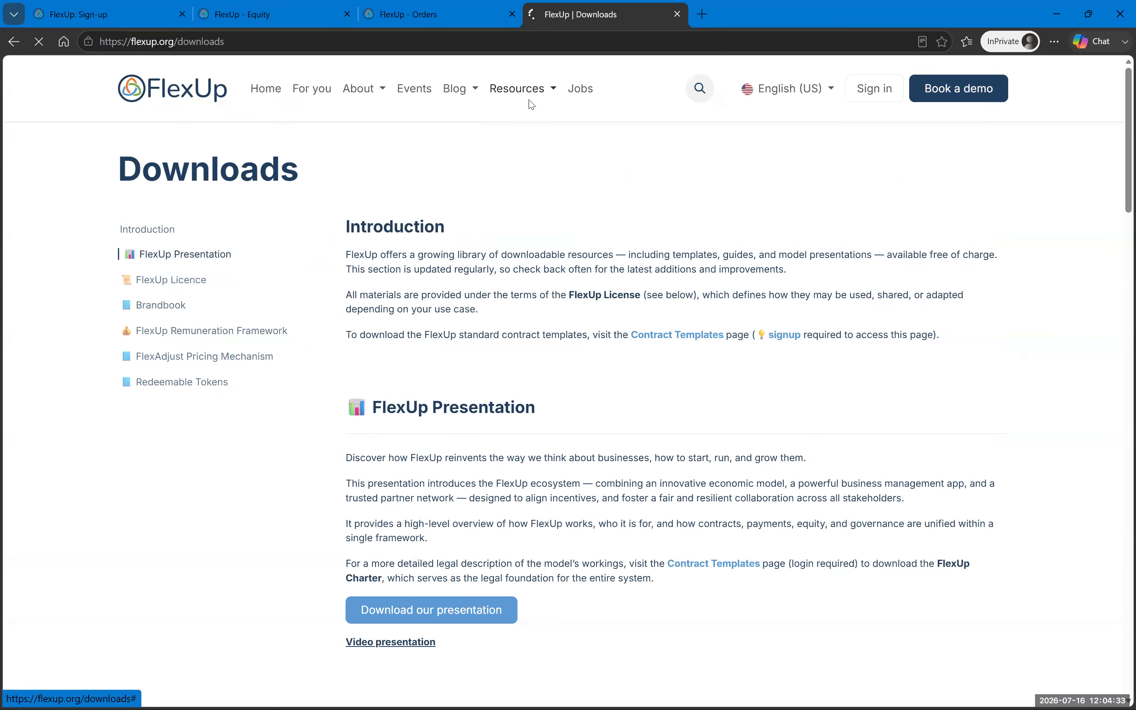
pyautogui.click(510, 91)
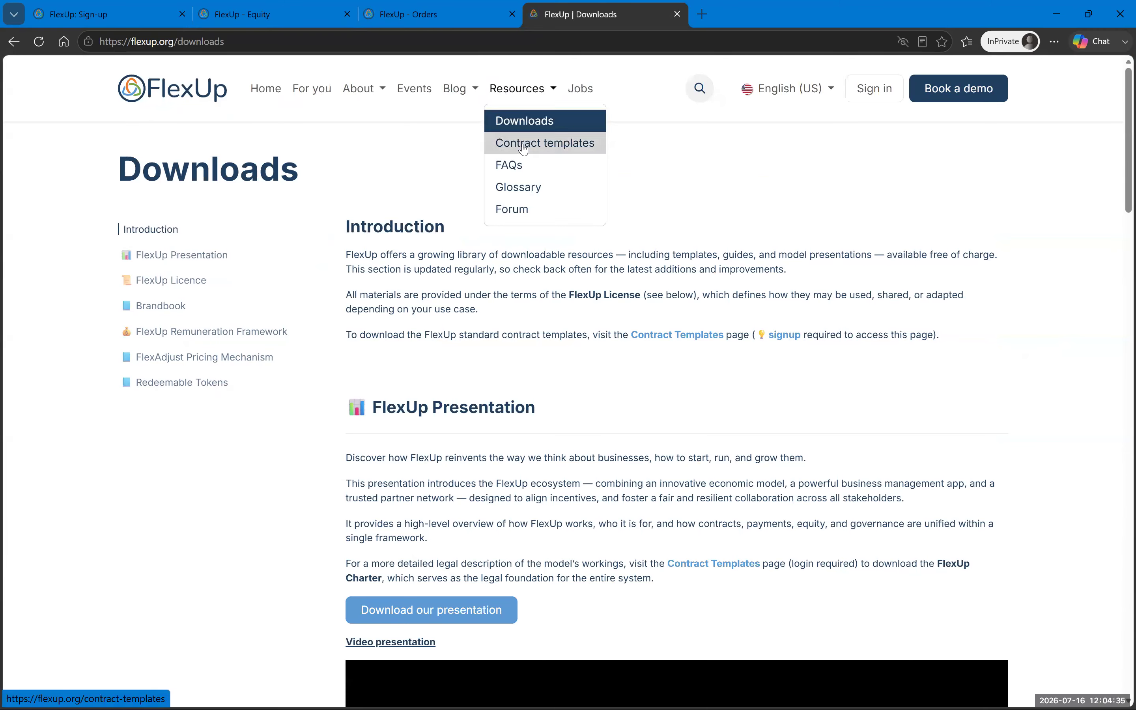
pyautogui.click(544, 142)
pyautogui.scroll(-5, 137, 436)
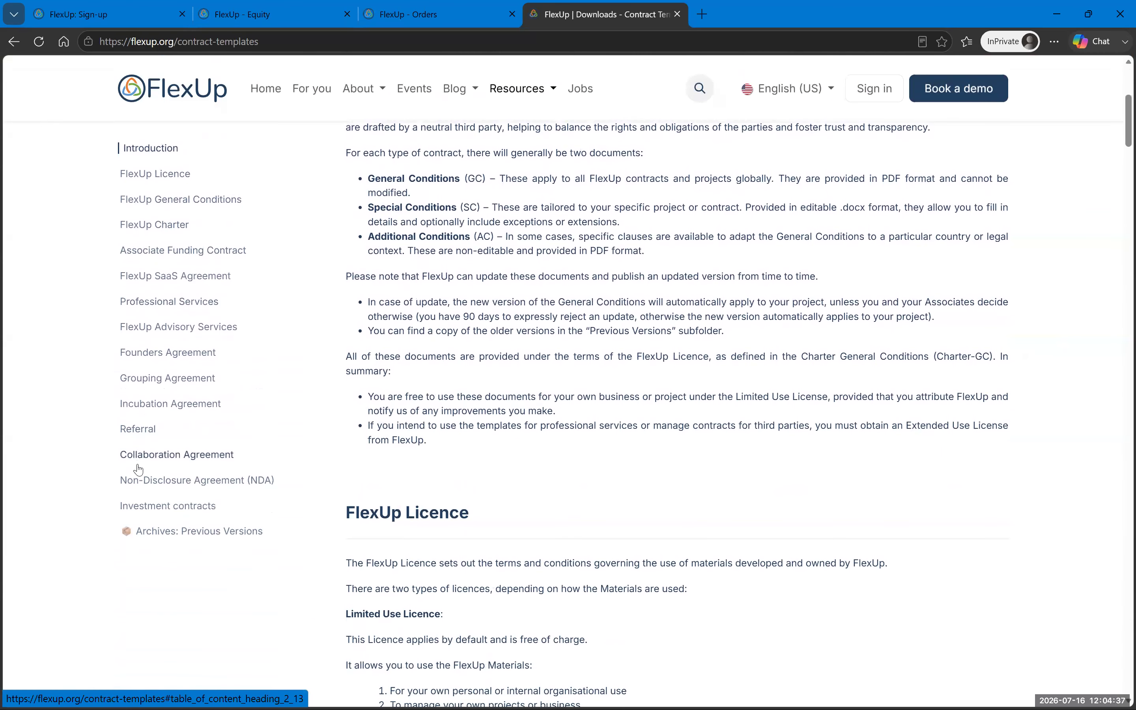
pyautogui.scroll(5, 137, 534)
pyautogui.scroll(-7, 329, 476)
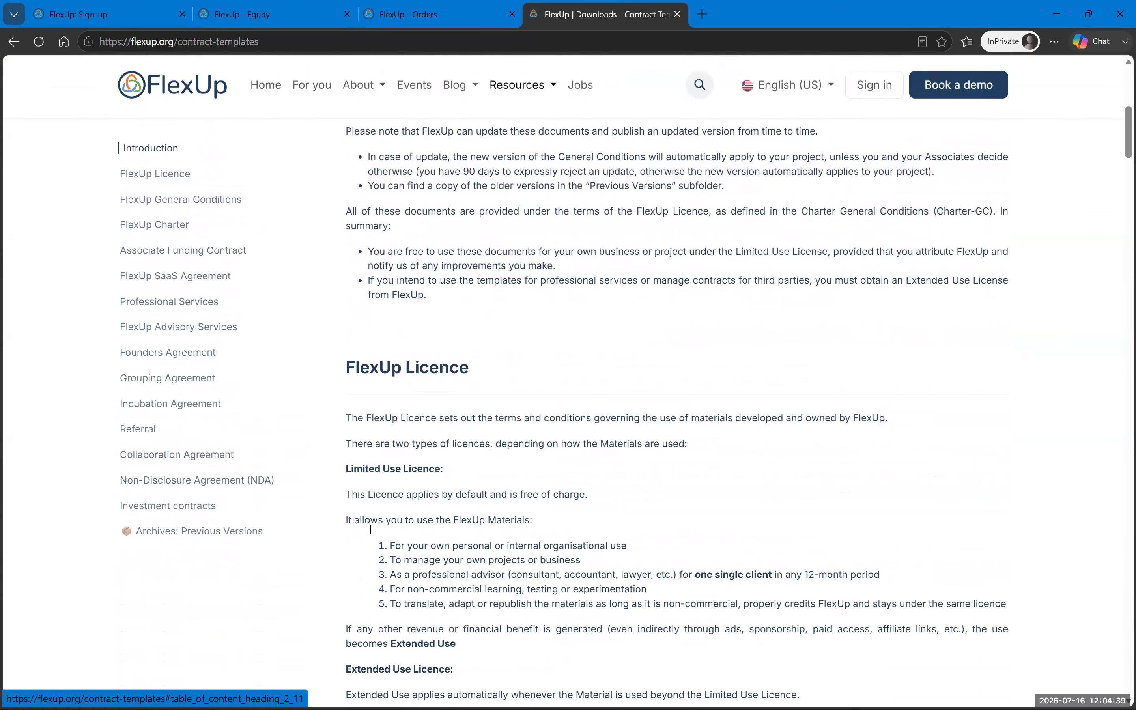
pyautogui.scroll(-4, 376, 357)
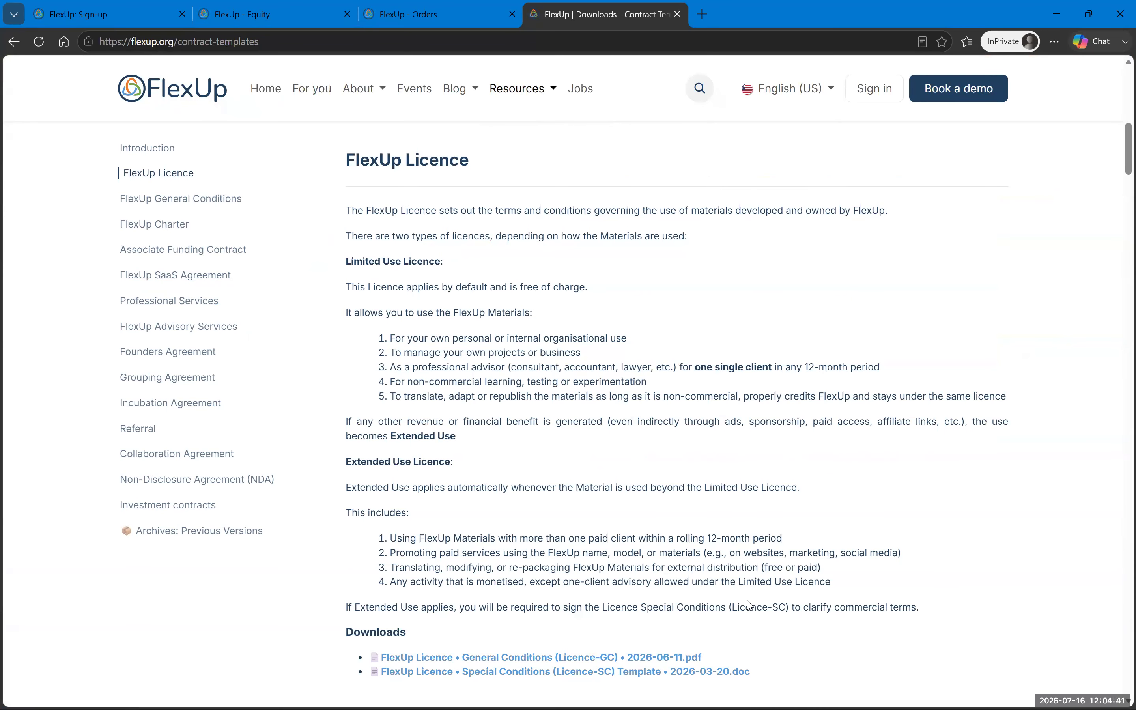
pyautogui.scroll(10, 596, 379)
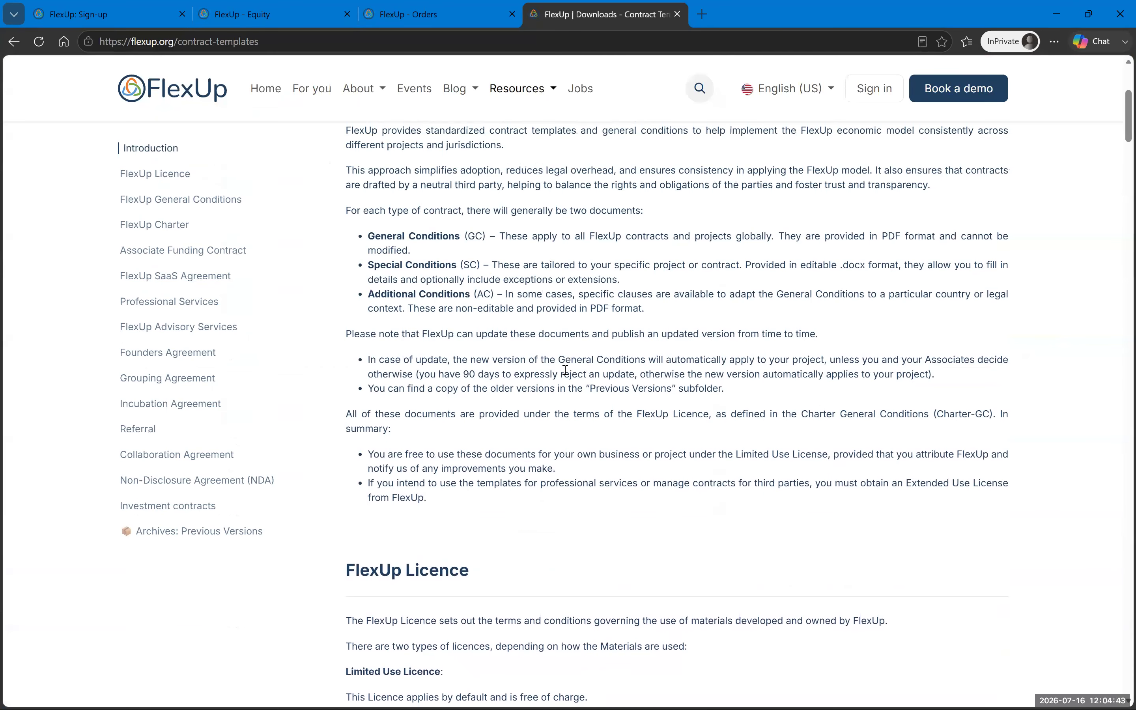
# Step: Browse the Workshops blog posts, from Workshop #21 on client acquisition costs down to #8
pyautogui.click(459, 92)
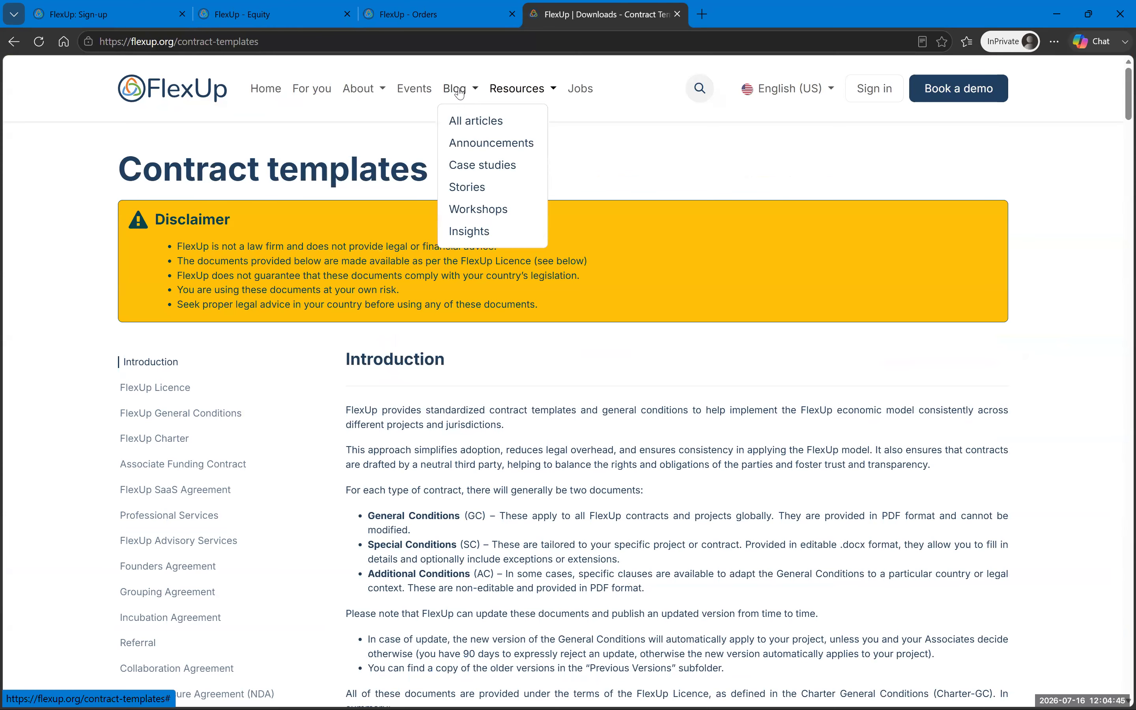
pyautogui.click(499, 219)
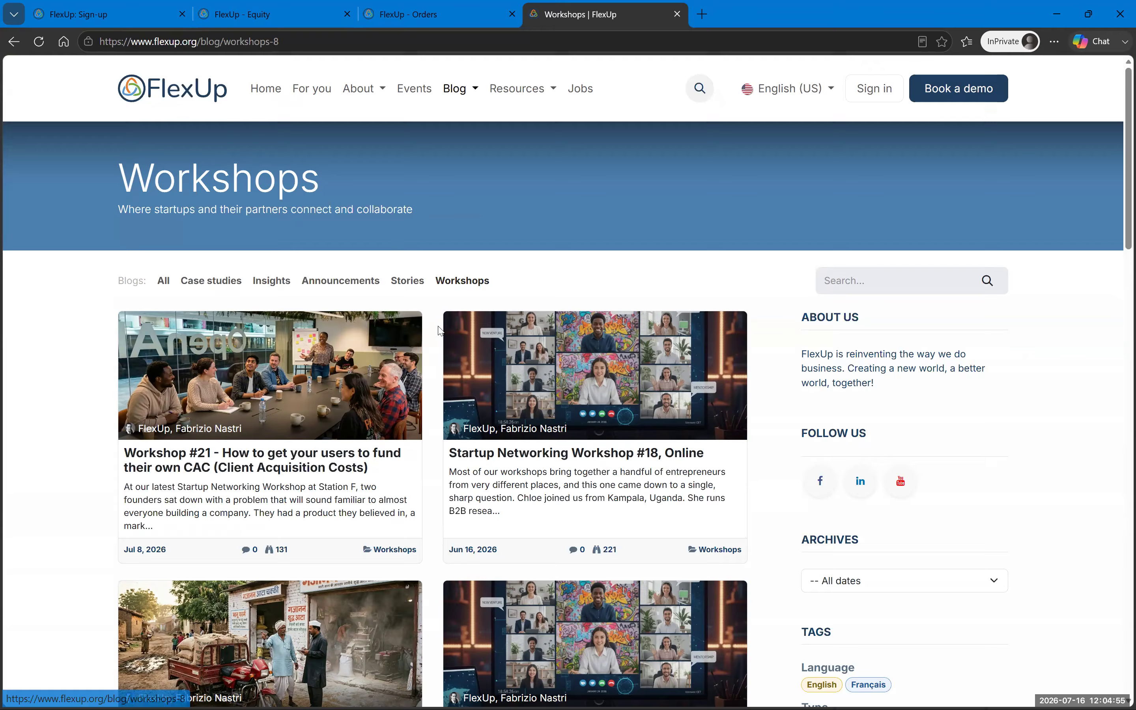
pyautogui.click(467, 98)
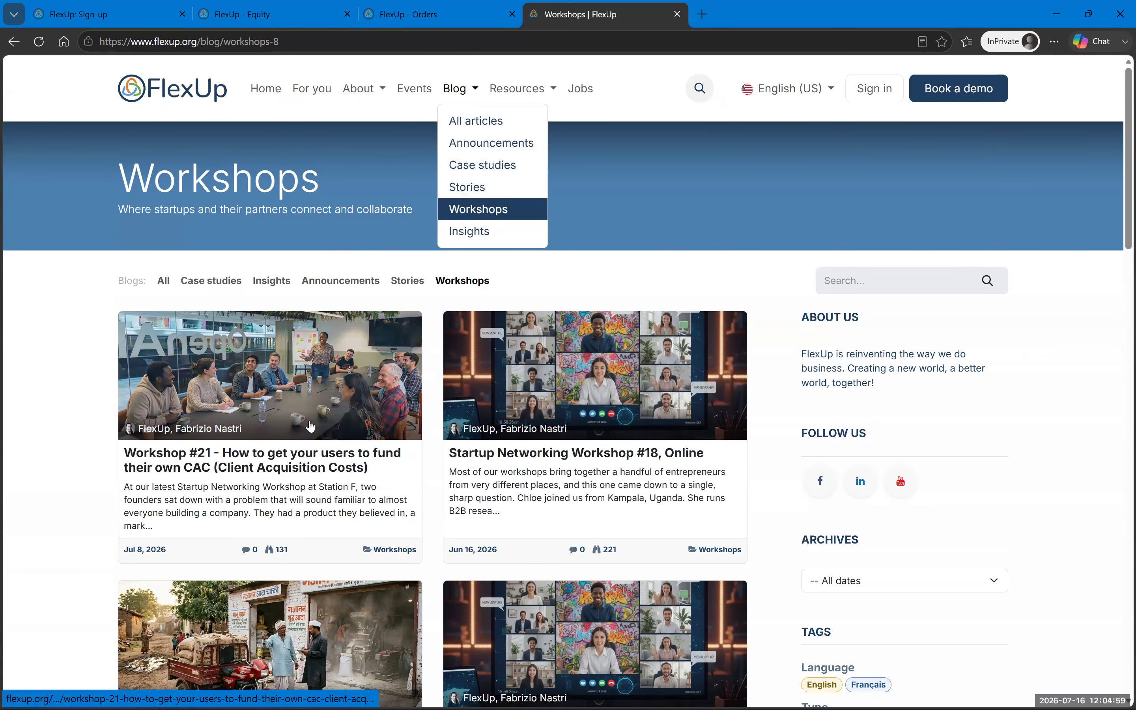
pyautogui.scroll(-12, 498, 431)
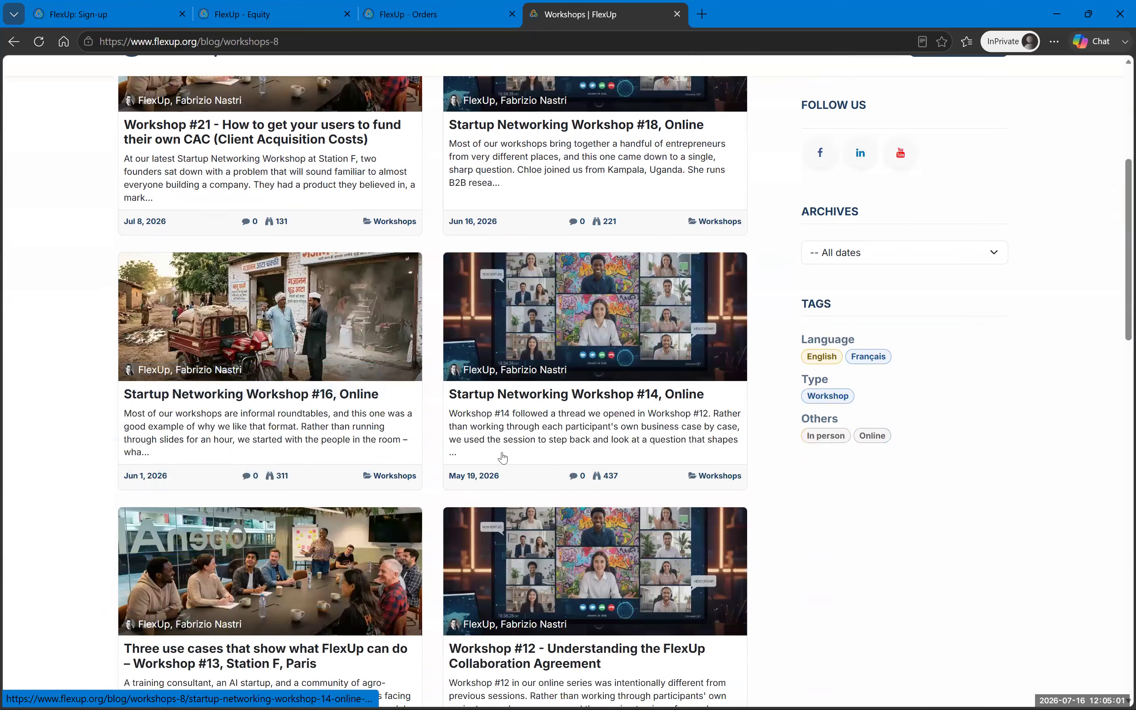
pyautogui.scroll(20, 507, 432)
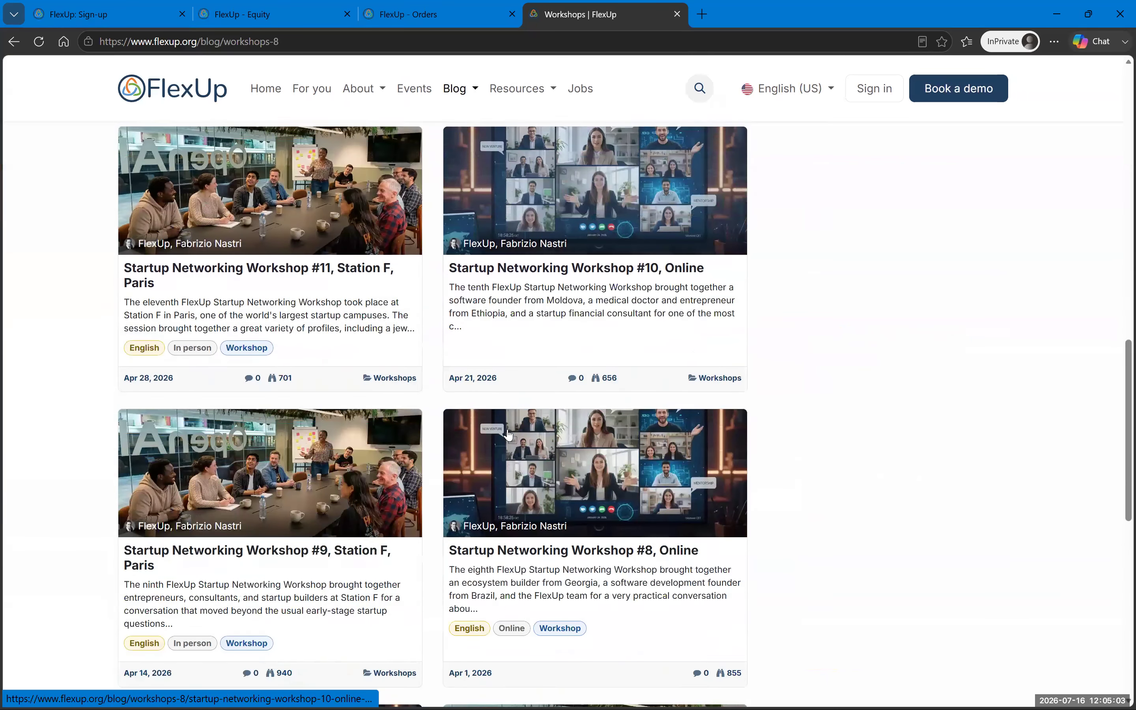